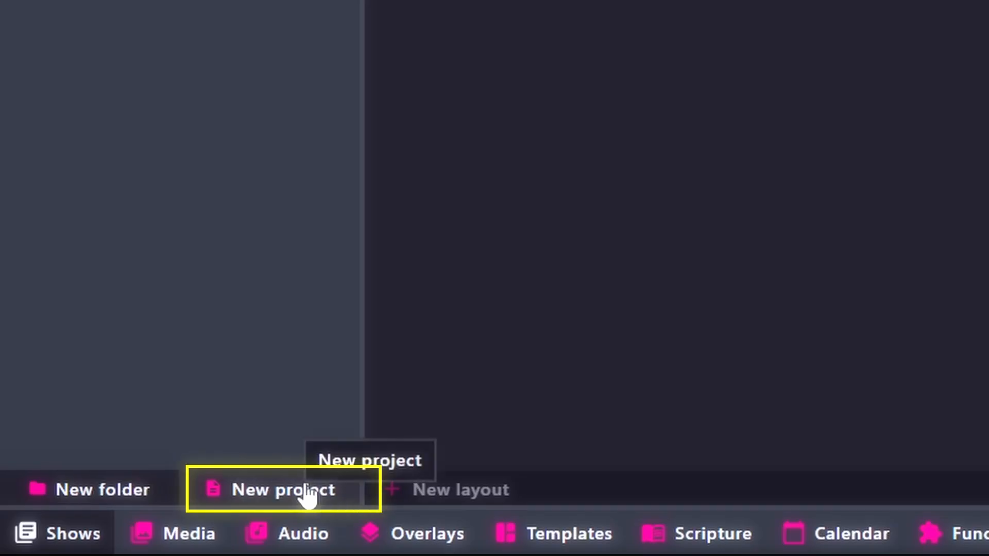
Create a new project named Sunday Service and return to the projects list.
{"action": "left_click", "coordinate": [308, 493]}
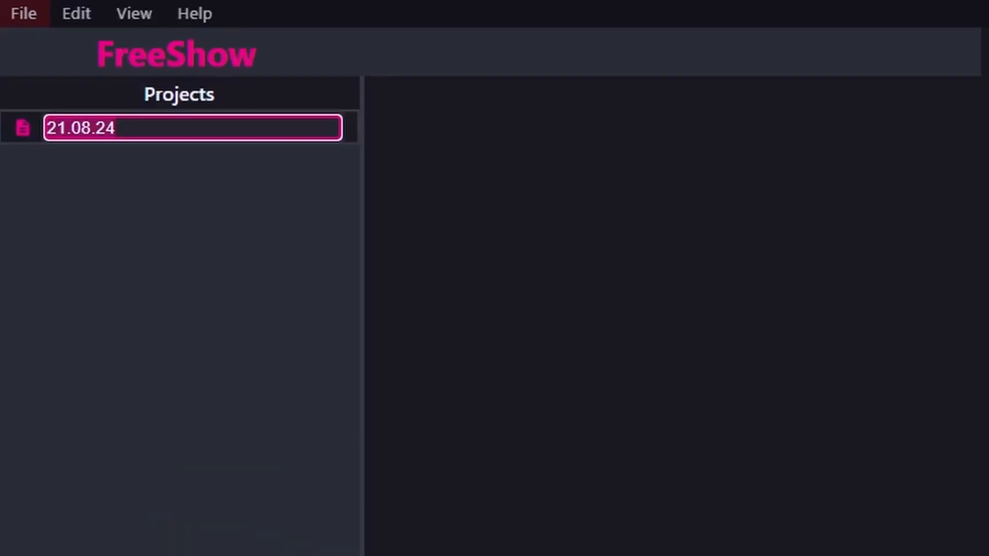
{"action": "key", "text": "BackSpace"}
{"action": "type", "text": "Sunda"}
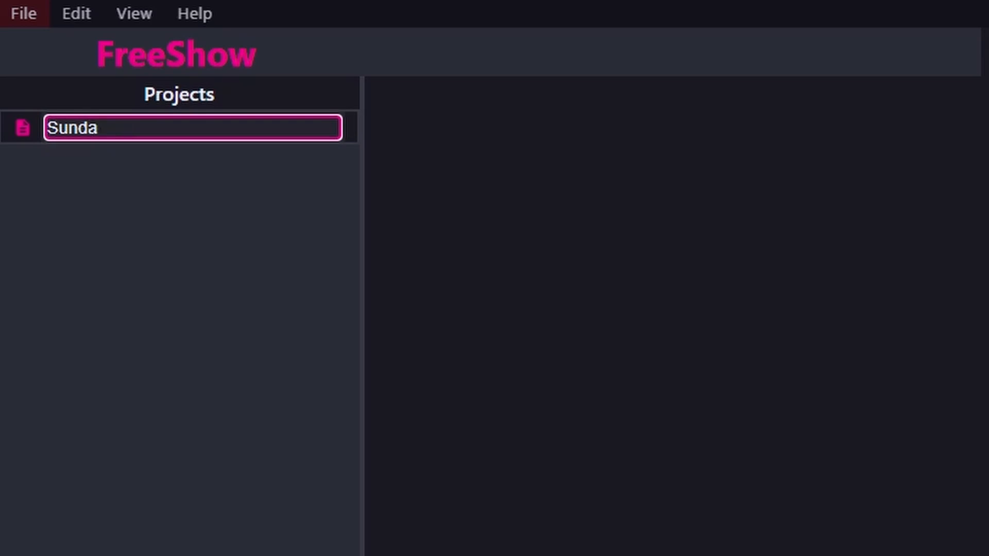
{"action": "type", "text": "y Service"}
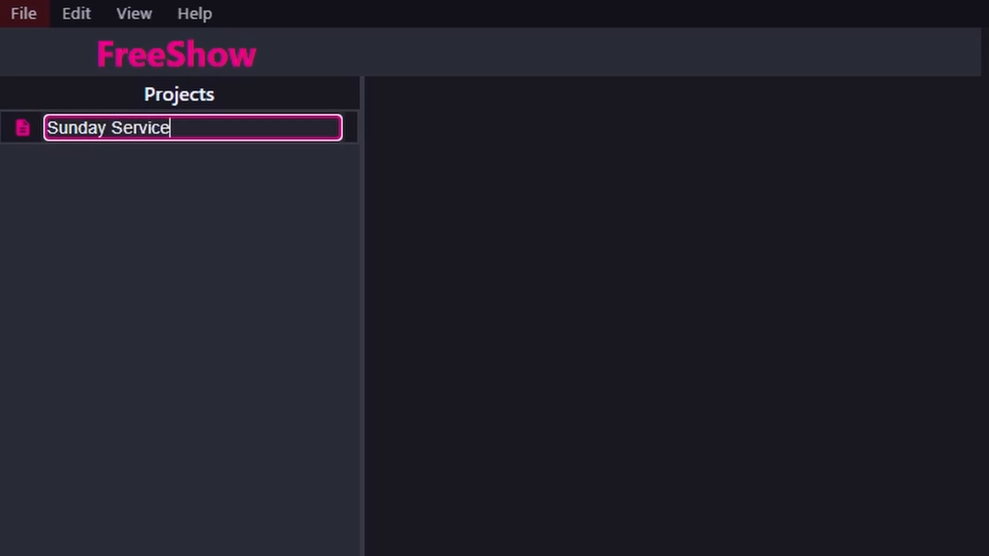
{"action": "key", "text": "Return"}
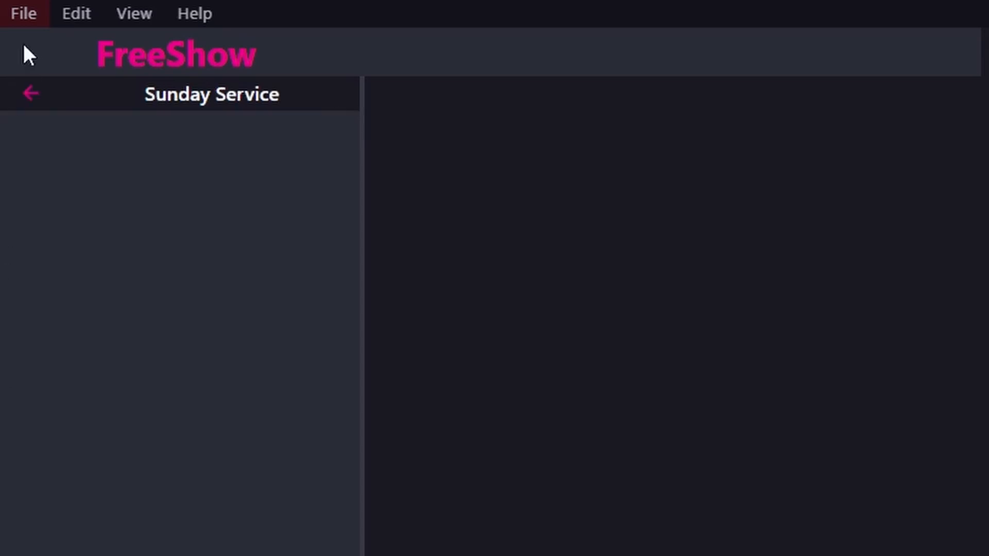
{"action": "left_click", "coordinate": [32, 95]}
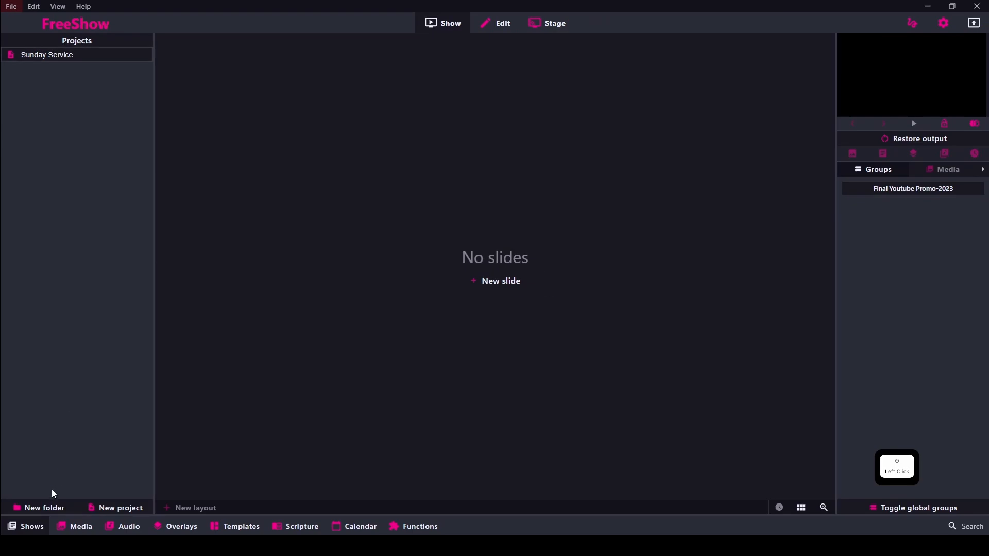
Create a project folder named Sunday Service, move the Sunday Service project into it and collapse the folder.
{"action": "left_click", "coordinate": [51, 546]}
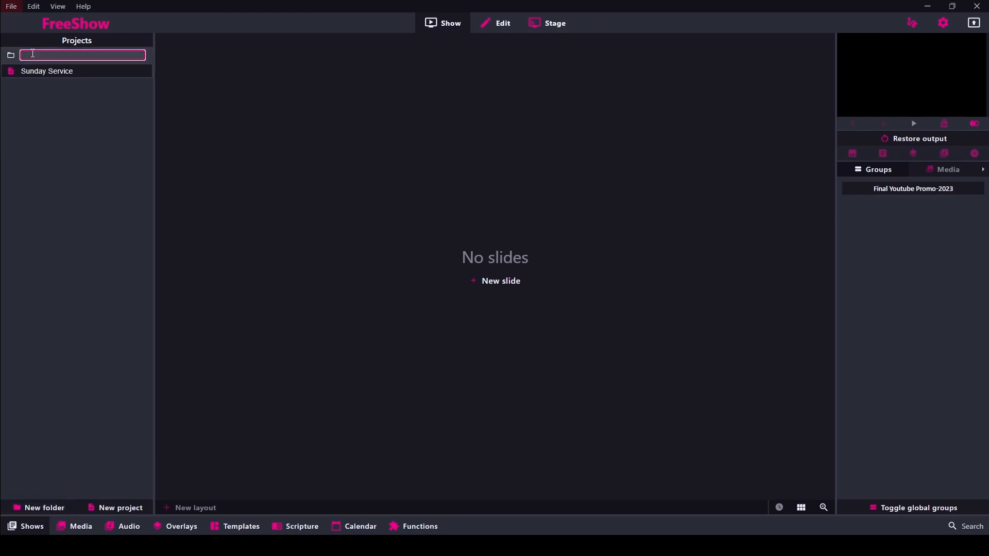
{"action": "type", "text": "Sud"}
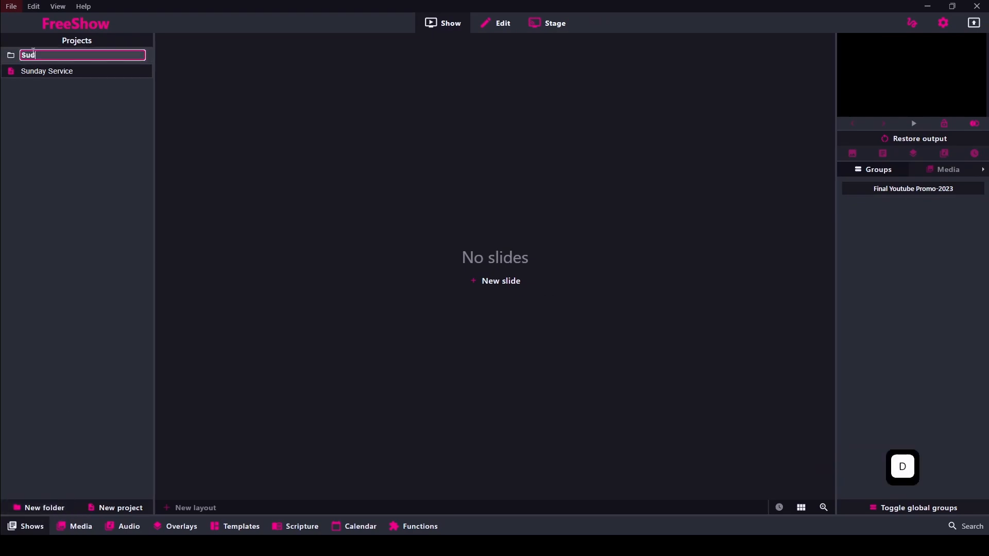
{"action": "key", "text": "BackSpace"}
{"action": "type", "text": "nd"}
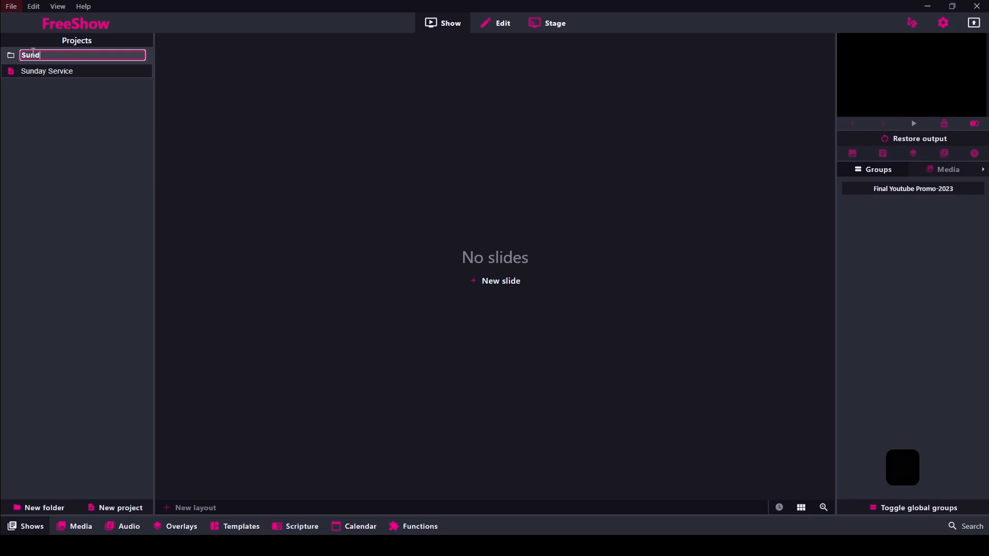
{"action": "type", "text": "ay Service"}
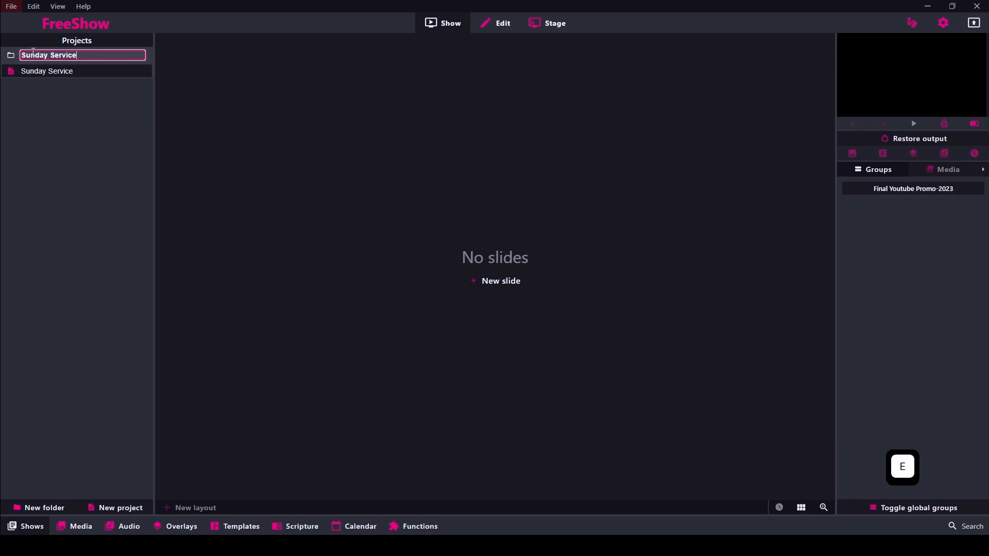
{"action": "left_click_drag", "start_coordinate": [8, 80], "coordinate": [39, 57]}
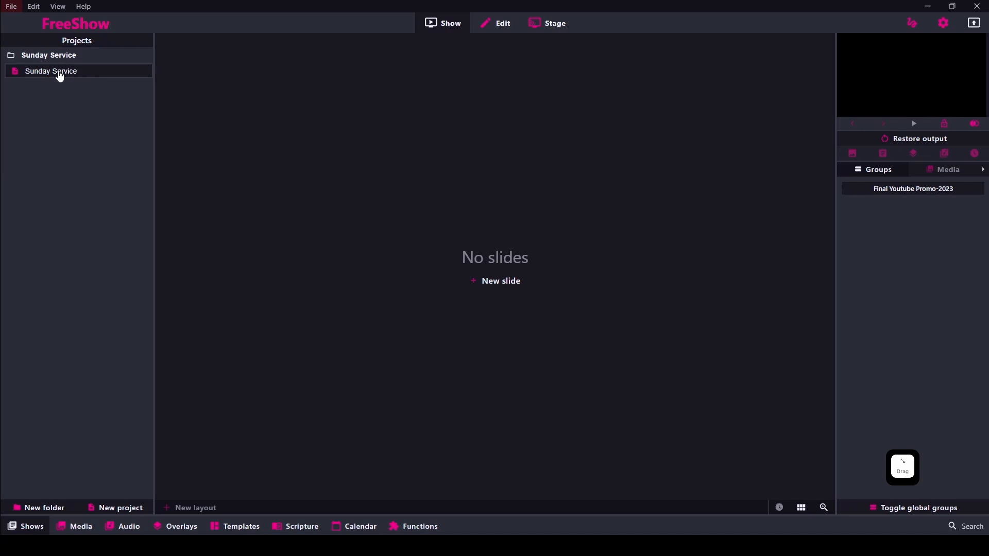
{"action": "left_click", "coordinate": [58, 57]}
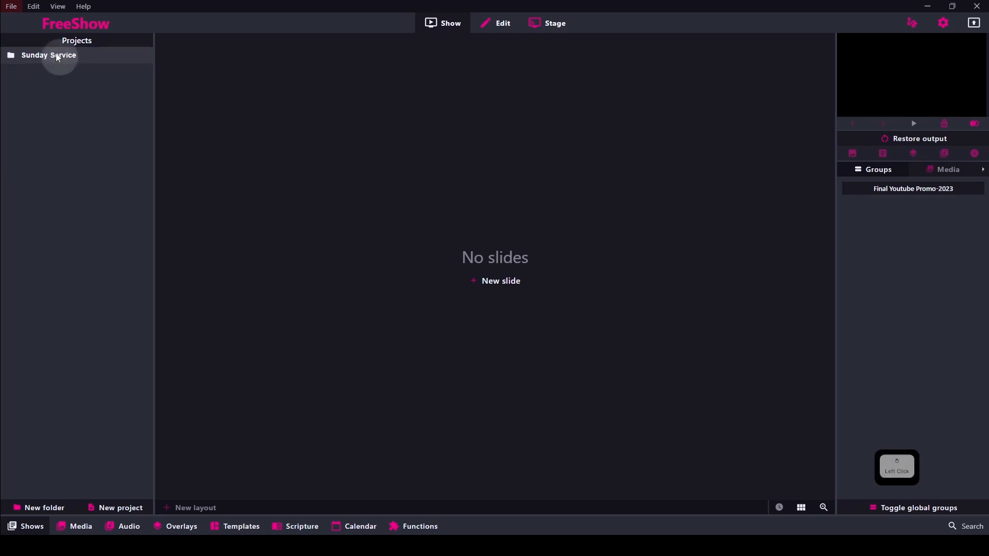
Create a second project folder and rename it Easter Service.
{"action": "left_click", "coordinate": [44, 507]}
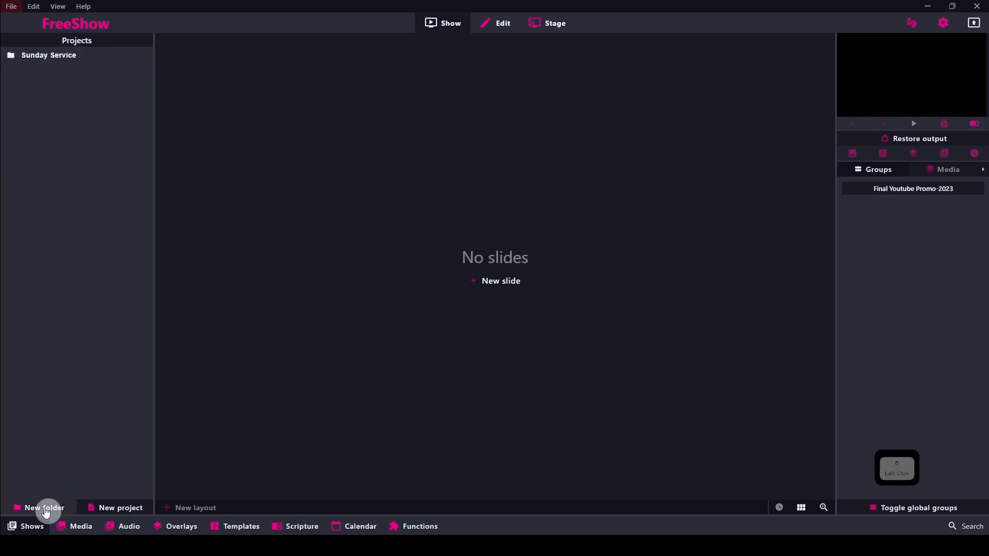
{"action": "left_click_drag", "start_coordinate": [15, 71], "coordinate": [11, 125]}
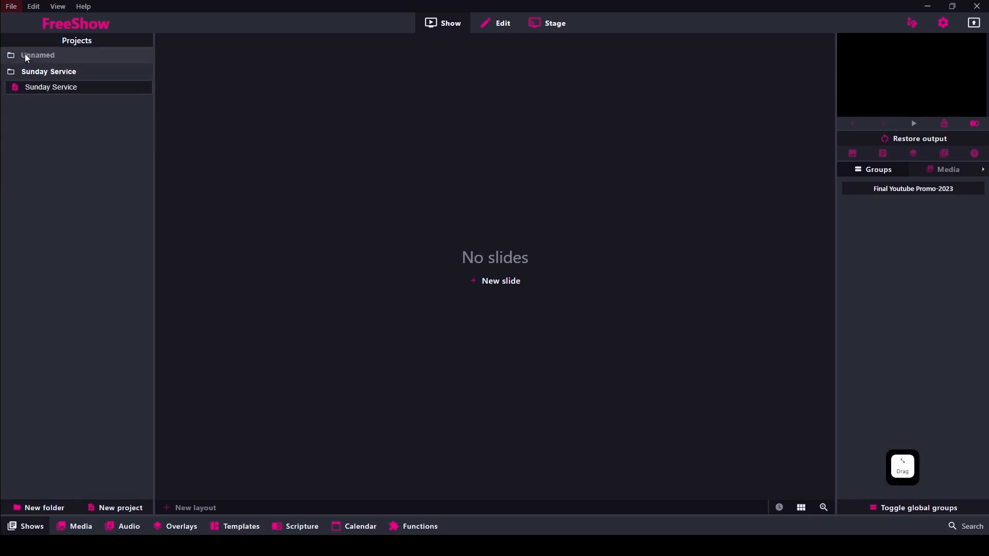
{"action": "right_click", "coordinate": [39, 56]}
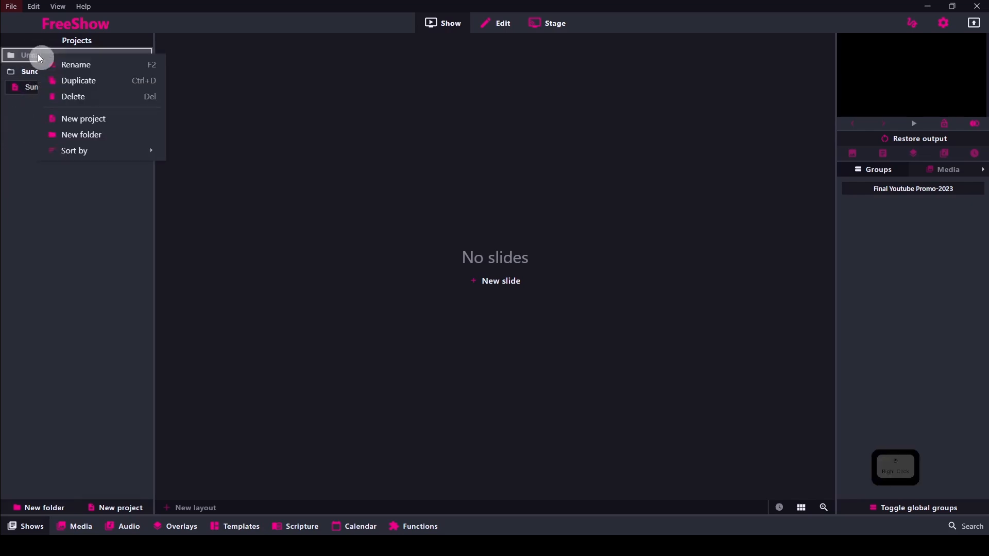
{"action": "left_click", "coordinate": [75, 65]}
{"action": "type", "text": "Easter "}
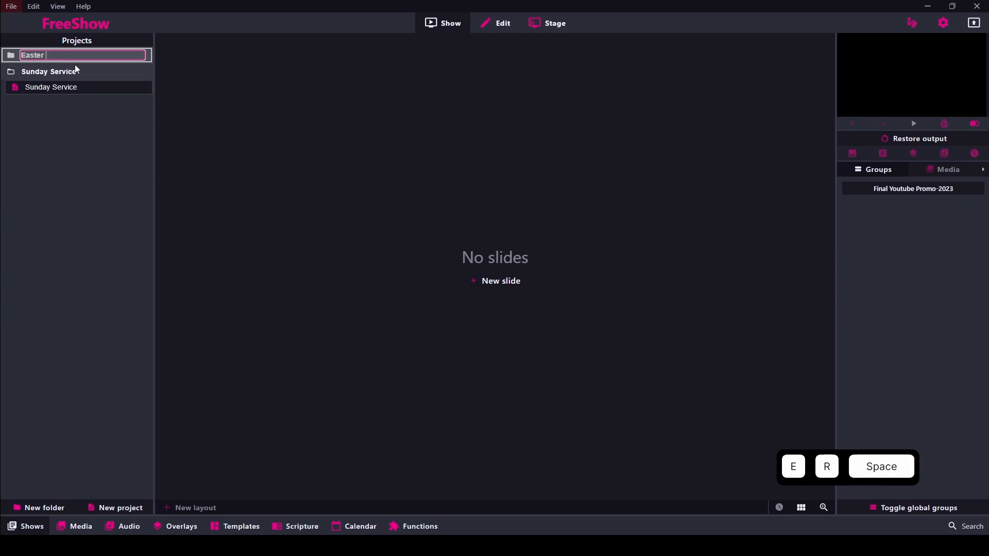
{"action": "type", "text": "Service"}
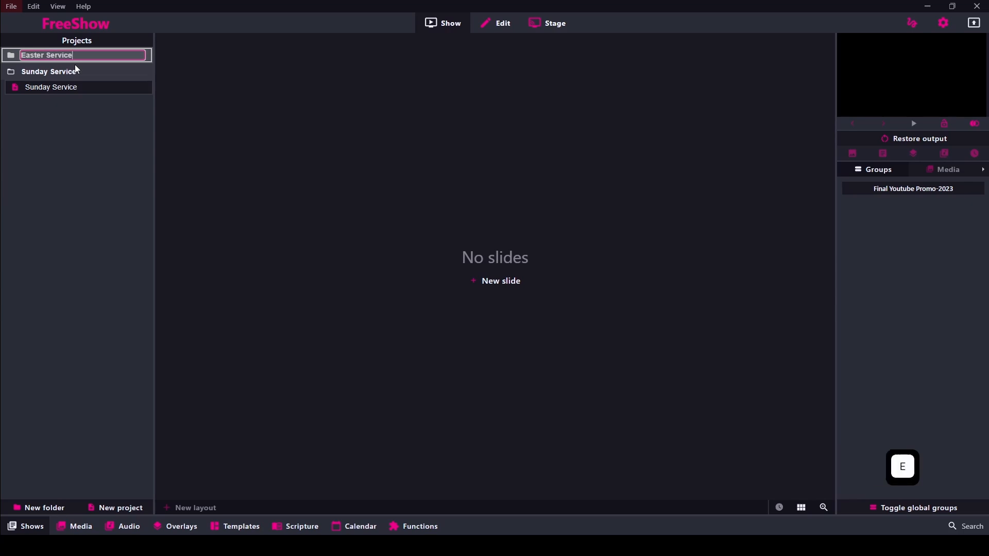
{"action": "key", "text": "Return"}
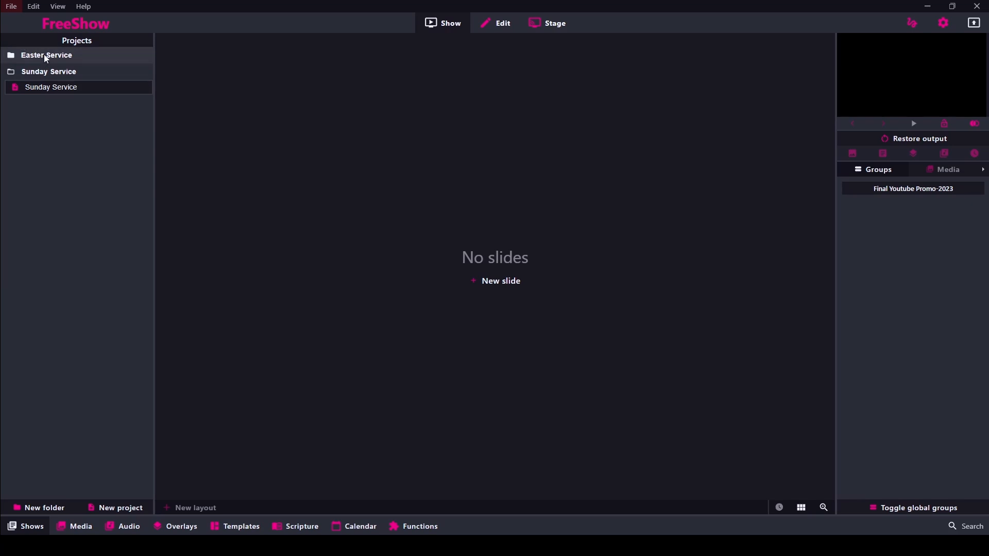
Open the Sunday Service project and add the Desktop's FreeShow folder to the media library.
{"action": "left_click", "coordinate": [51, 86]}
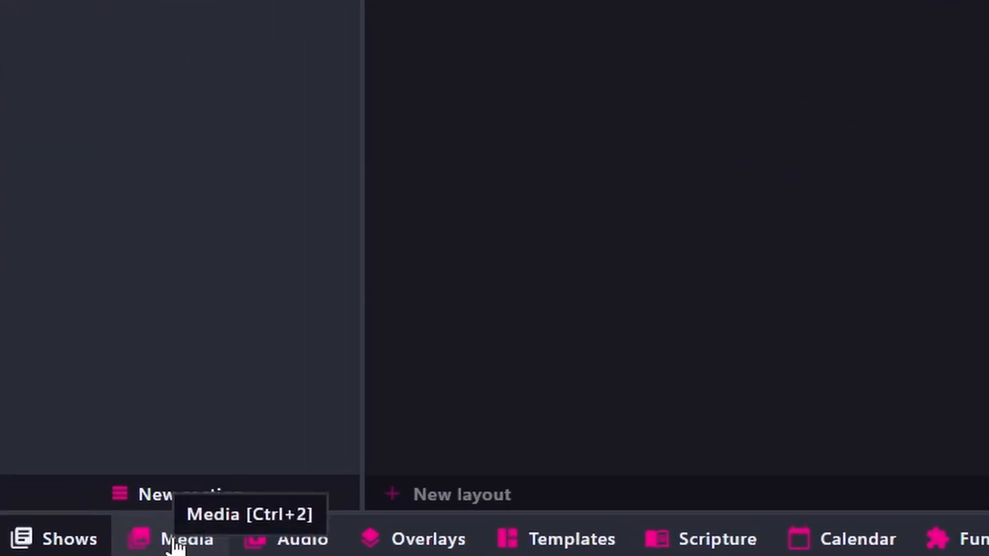
{"action": "left_click", "coordinate": [175, 540]}
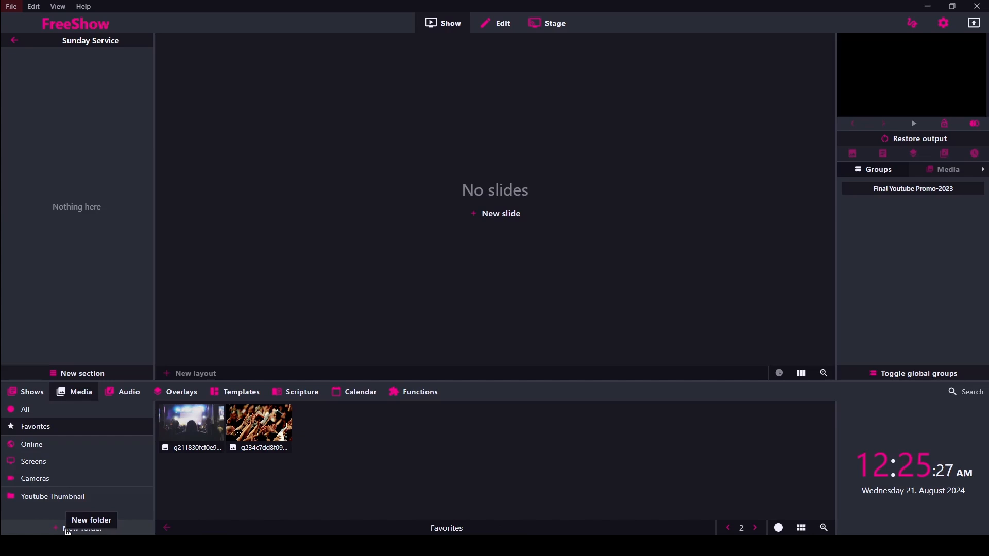
{"action": "left_click", "coordinate": [150, 547]}
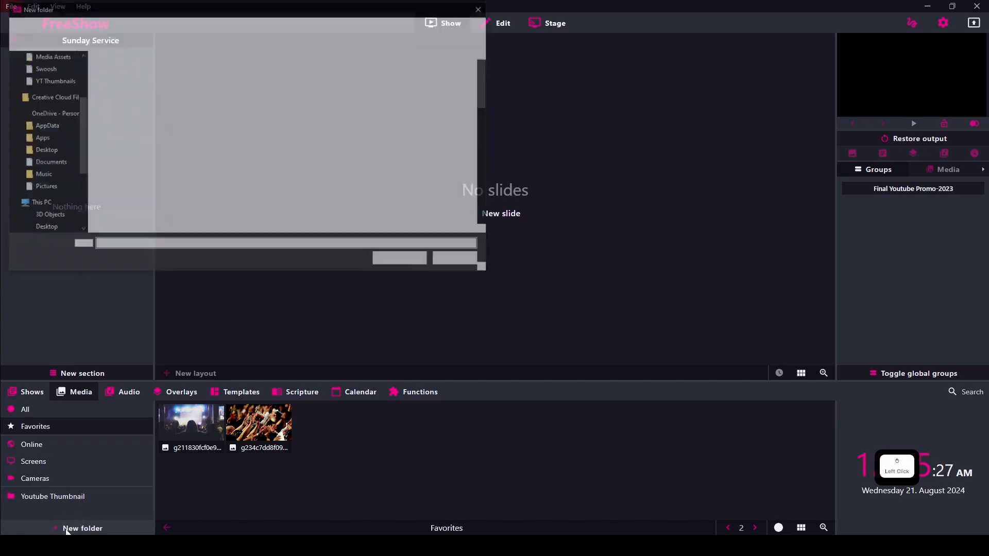
{"action": "left_click", "coordinate": [56, 77]}
{"action": "left_click", "coordinate": [114, 82]}
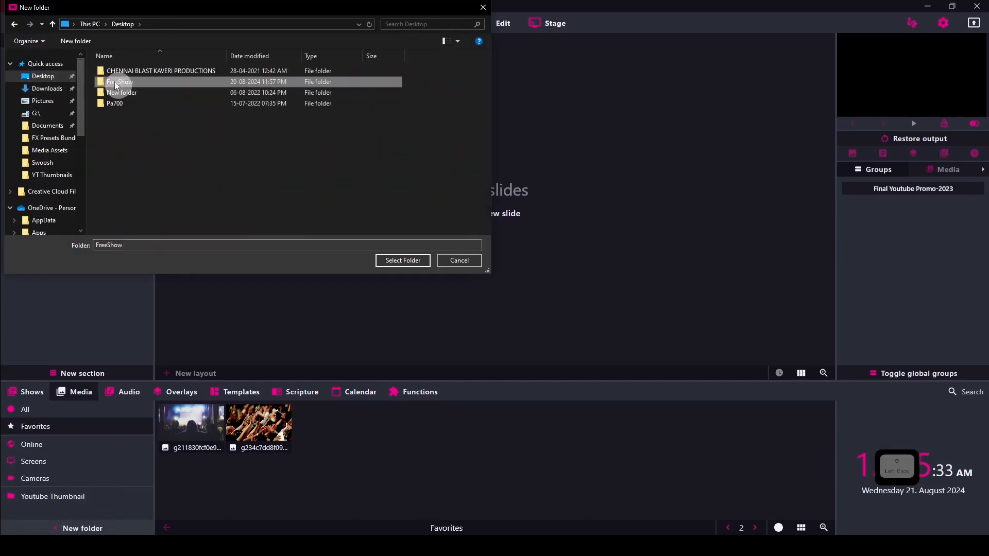
{"action": "left_click", "coordinate": [399, 261]}
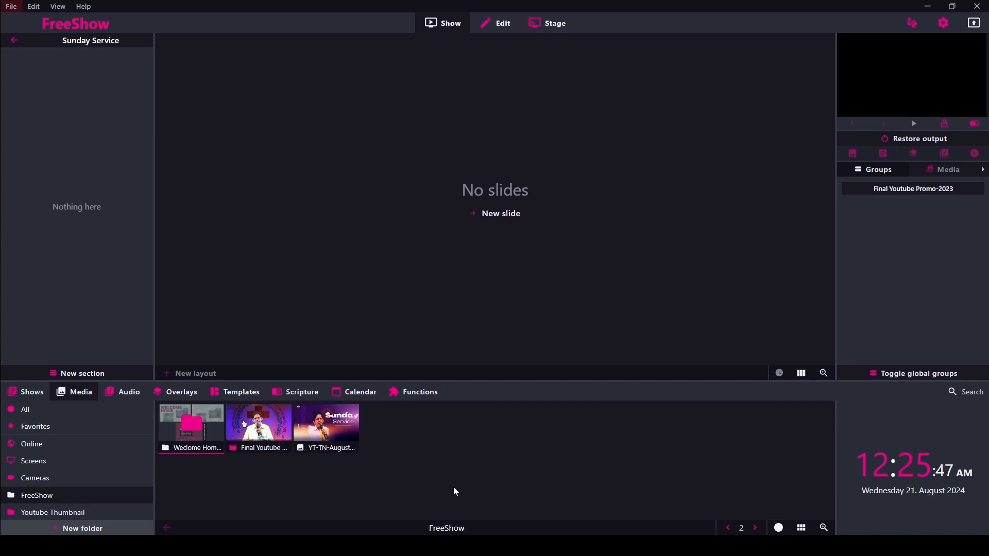
Look at the files in the __MACOSX subfolder of the Weclome Home media folder and select all of them.
{"action": "double_click", "coordinate": [181, 430]}
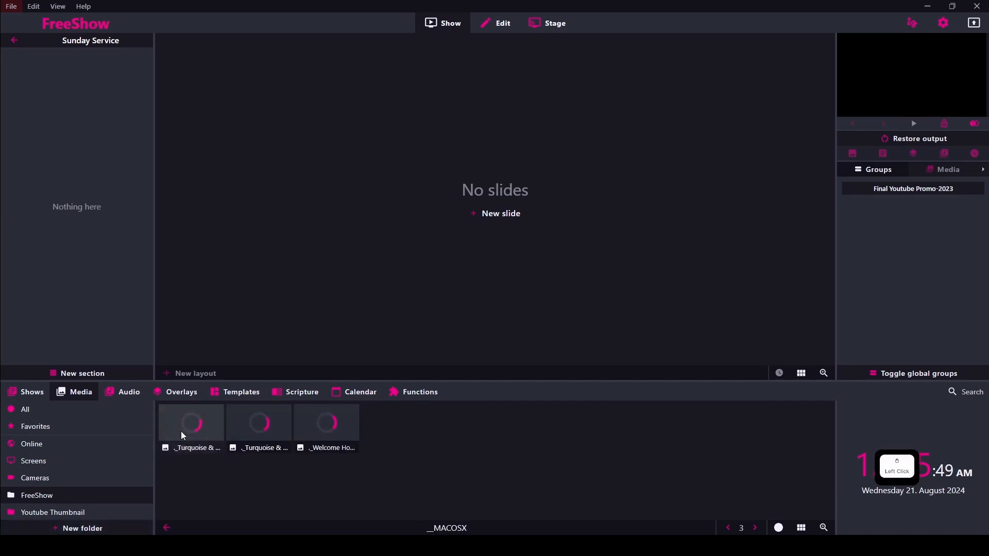
{"action": "left_click_drag", "start_coordinate": [202, 490], "coordinate": [353, 437]}
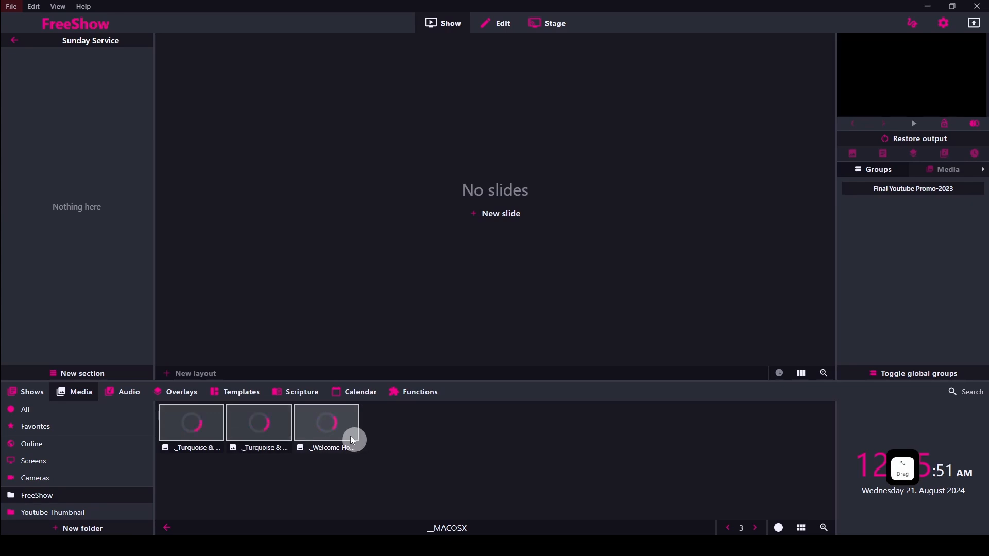
Add the existing Preshow show to the Sunday Service project and open it.
{"action": "left_click", "coordinate": [24, 392]}
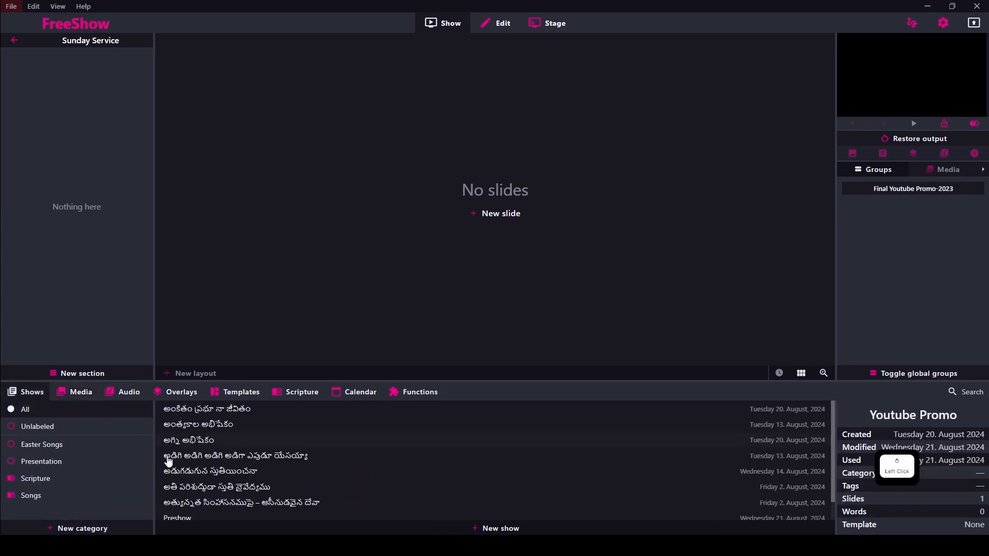
{"action": "scroll", "coordinate": [169, 463], "scroll_direction": "down", "scroll_amount": 3}
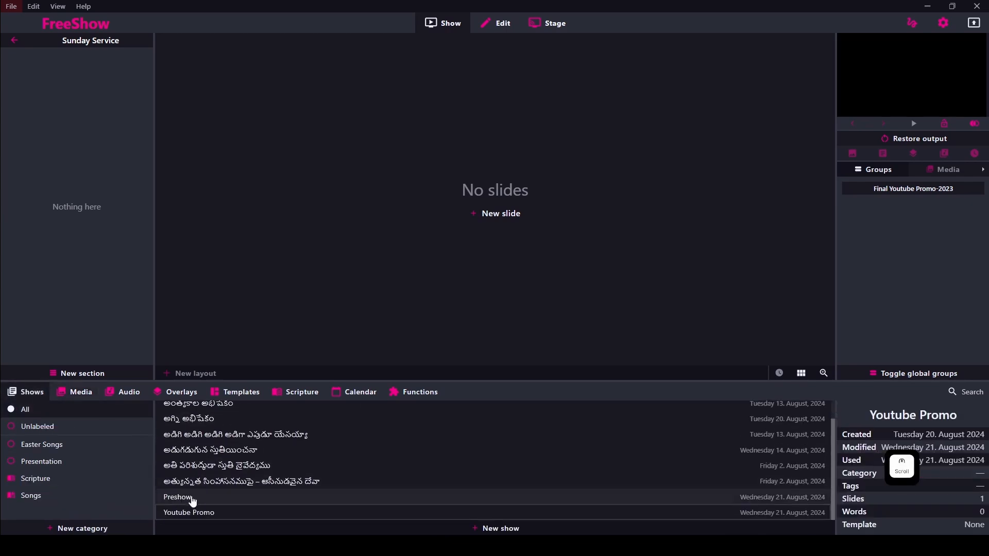
{"action": "left_click_drag", "start_coordinate": [183, 500], "coordinate": [38, 59]}
{"action": "left_click", "coordinate": [51, 56]}
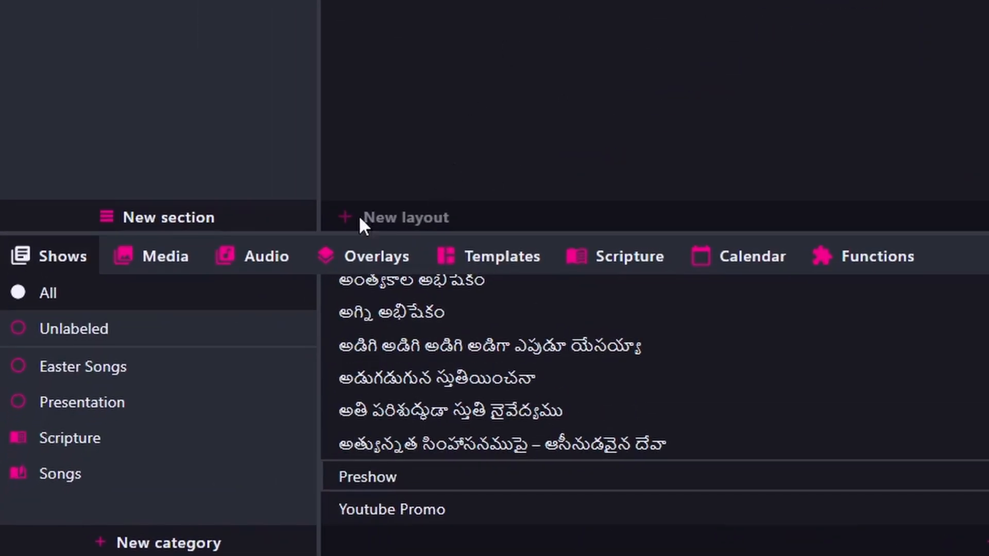
Add the Welcome Home image and both Turquoise & Pink images from the Weclome Home media folder as slides in Preshow.
{"action": "left_click", "coordinate": [165, 258]}
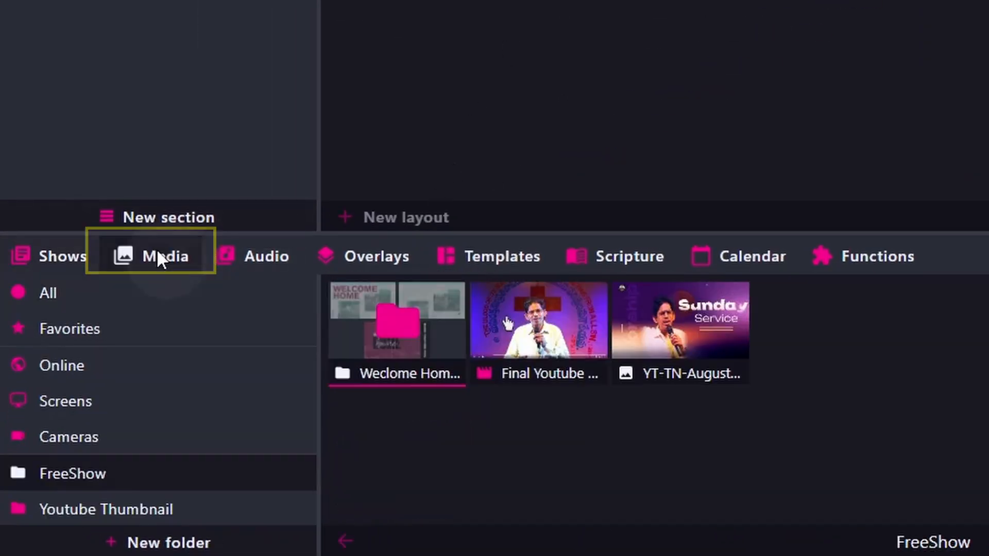
{"action": "left_click", "coordinate": [361, 338]}
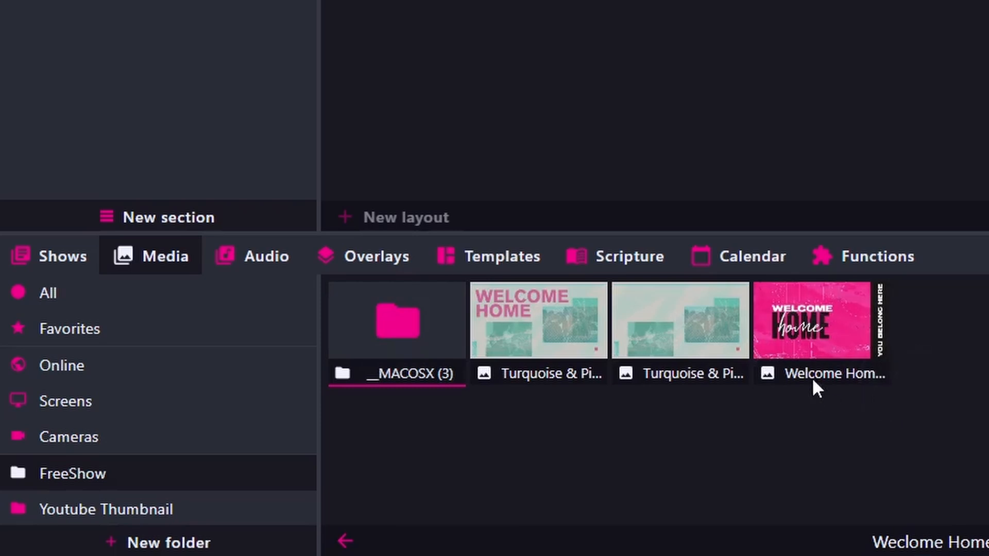
{"action": "left_click_drag", "start_coordinate": [811, 379], "coordinate": [675, 77]}
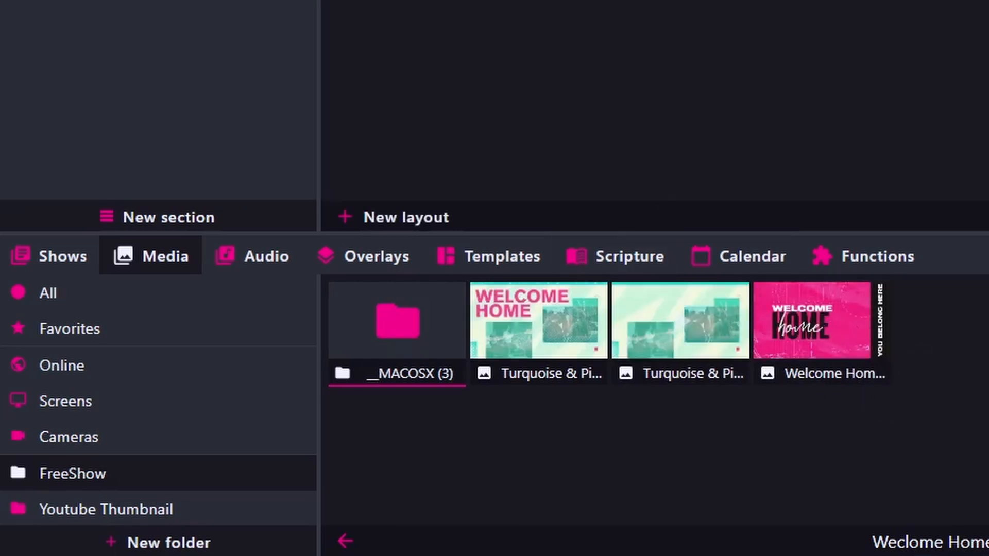
{"action": "left_click_drag", "start_coordinate": [583, 288], "coordinate": [973, 116]}
Add the YT-TN-August image from the FreeShow media folder as a slide and move it to third place, before Turquoise & Pink 2.
{"action": "left_click", "coordinate": [345, 542]}
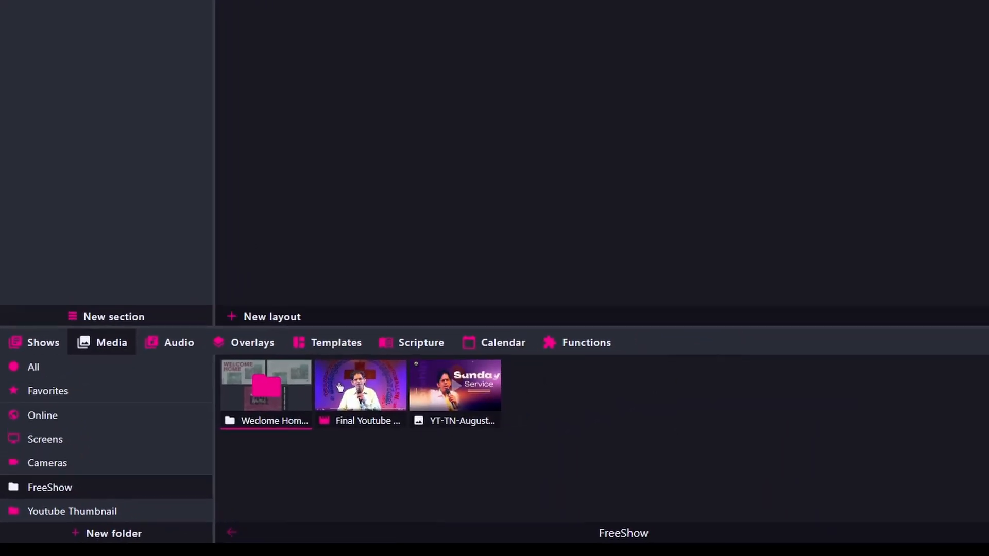
{"action": "left_click_drag", "start_coordinate": [453, 381], "coordinate": [658, 170]}
{"action": "left_click_drag", "start_coordinate": [682, 105], "coordinate": [505, 105]}
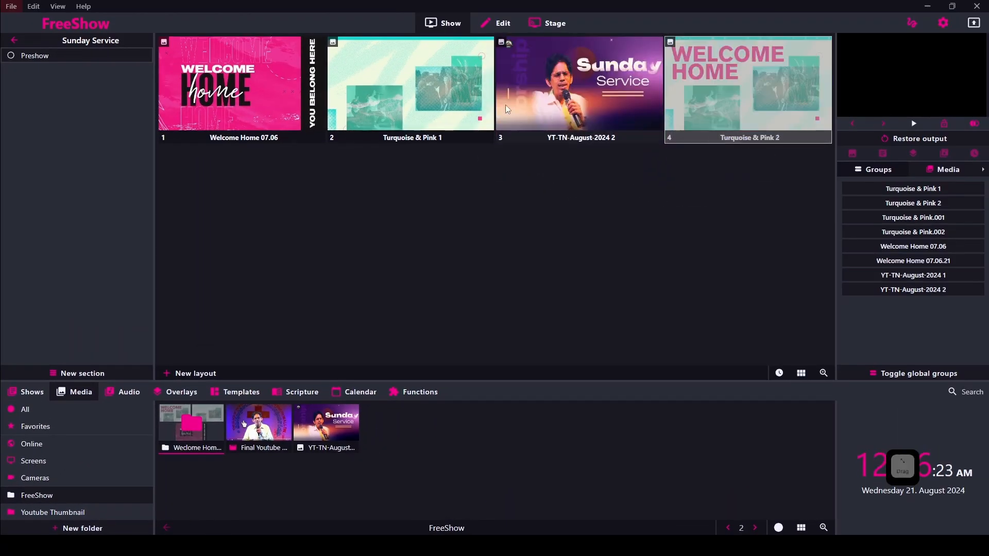
Send the first Preshow slide, Welcome Home 07.06, to the output and advance to the third slide.
{"action": "left_click", "coordinate": [223, 101]}
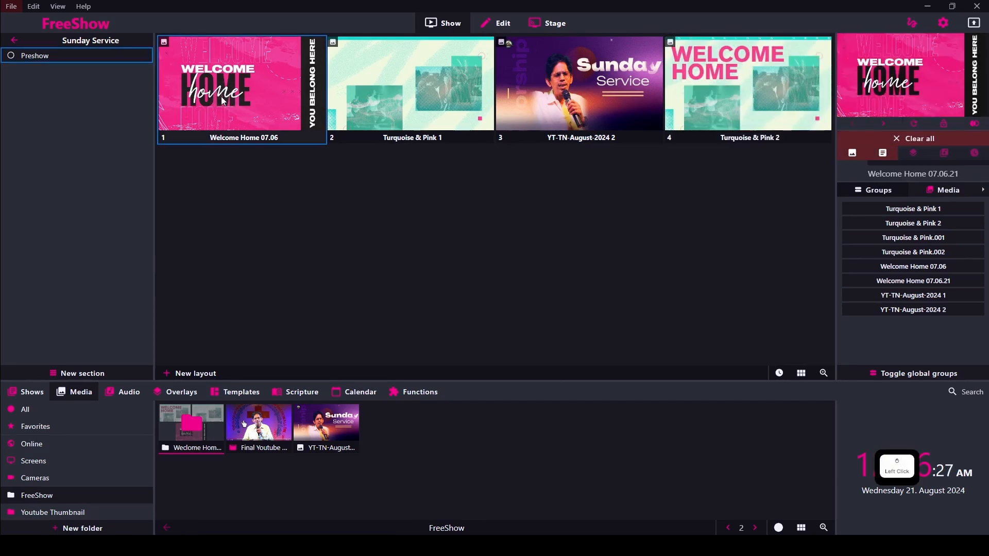
{"action": "key", "text": "Right"}
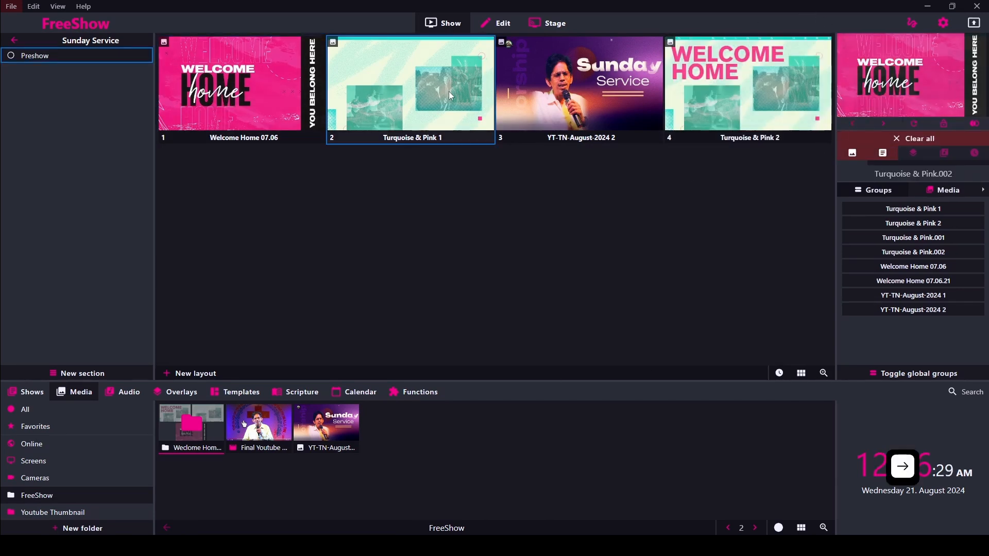
{"action": "key", "text": "Right"}
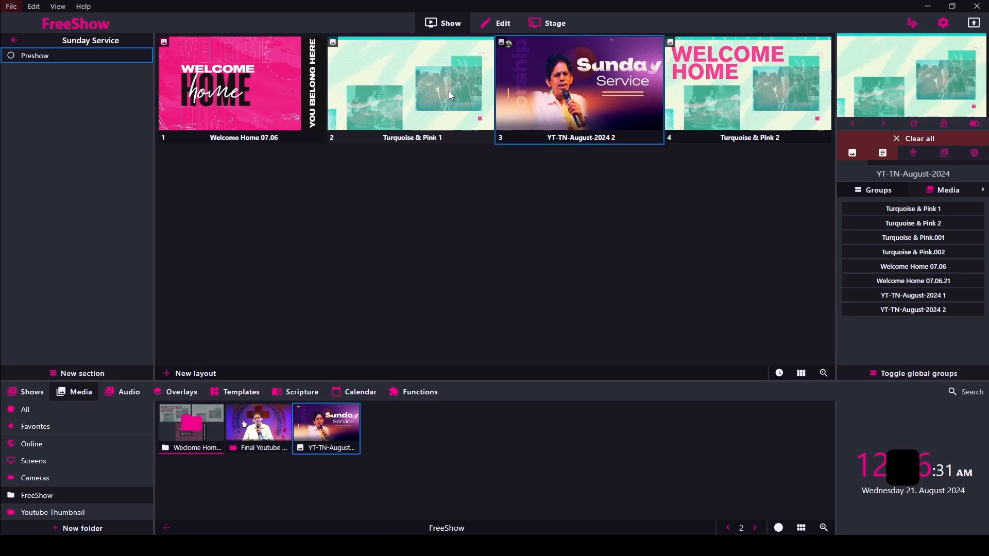
Advance the output to the fourth slide, Turquoise & Pink 2, and step back slide by slide to Welcome Home 07.06.
{"action": "key", "text": "Right"}
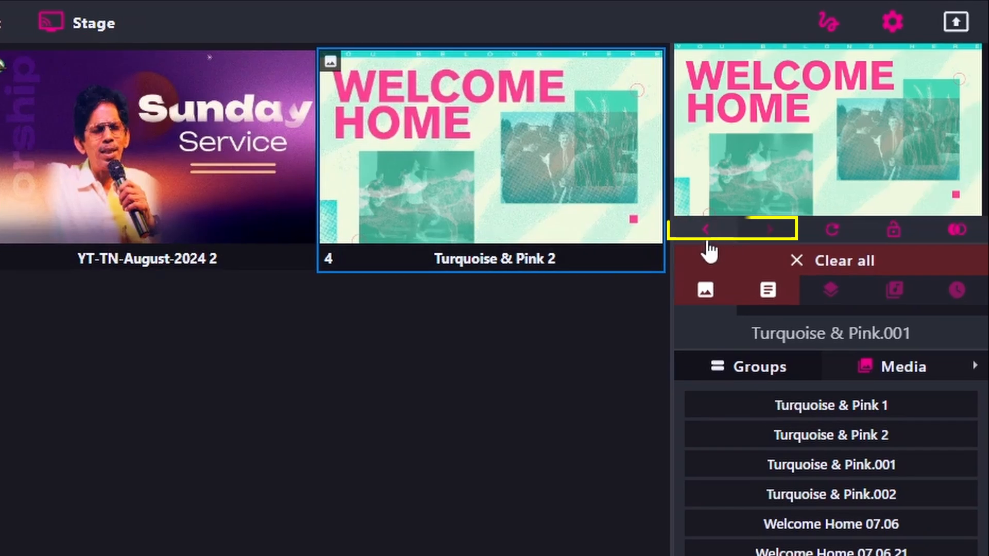
{"action": "left_click", "coordinate": [706, 236]}
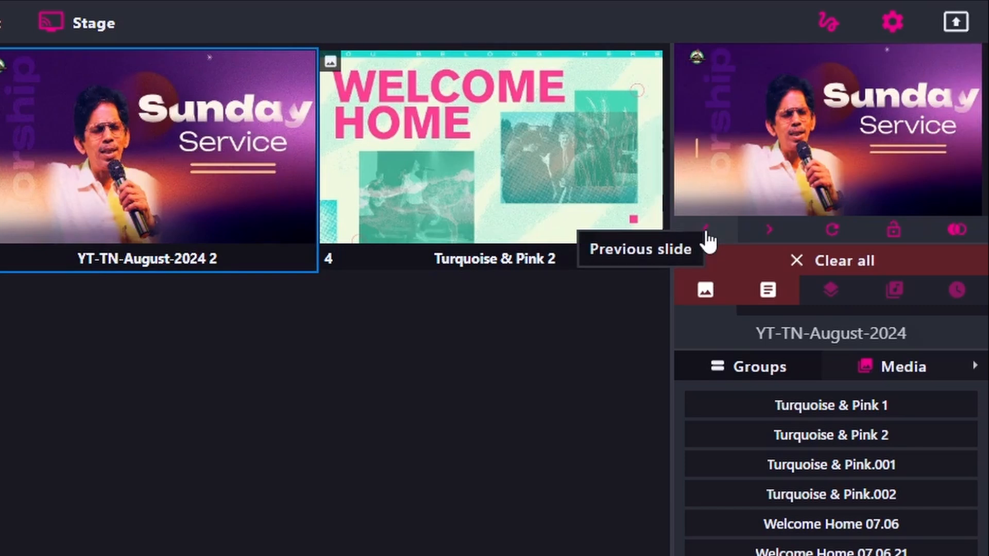
{"action": "left_click", "coordinate": [706, 236]}
{"action": "left_click", "coordinate": [707, 237]}
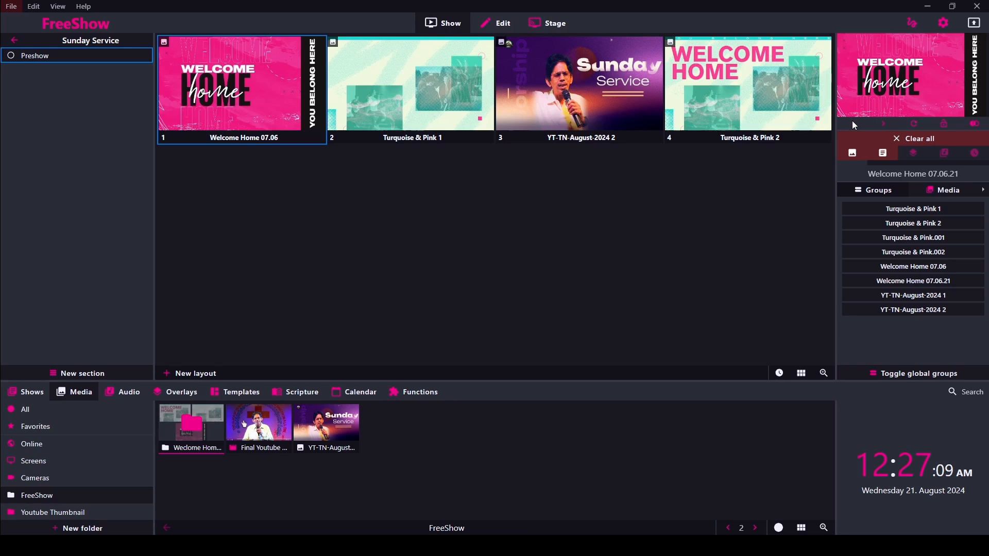
Set the next slide timer of the first slide, Welcome Home 07.06, to 5 seconds.
{"action": "right_click", "coordinate": [226, 96]}
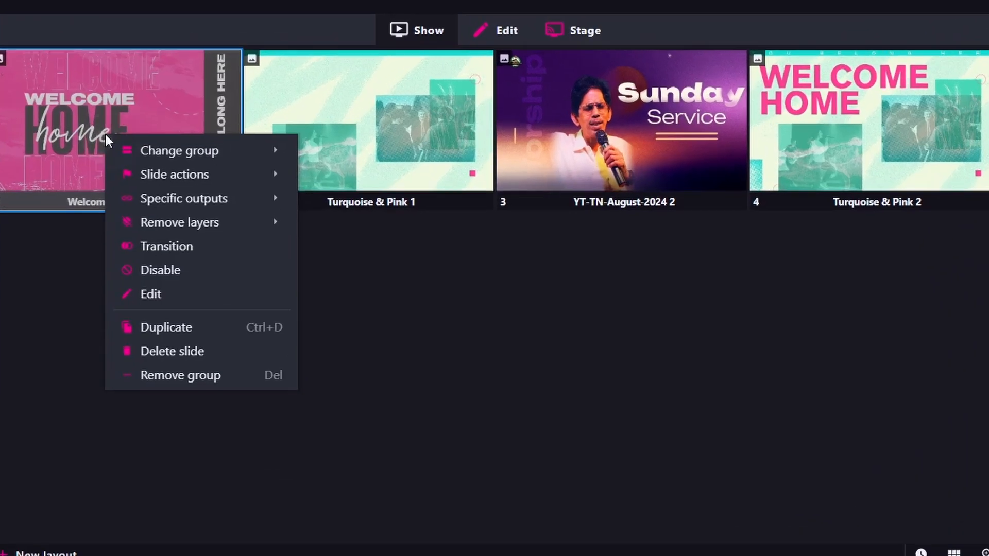
{"action": "mouse_move", "coordinate": [150, 175]}
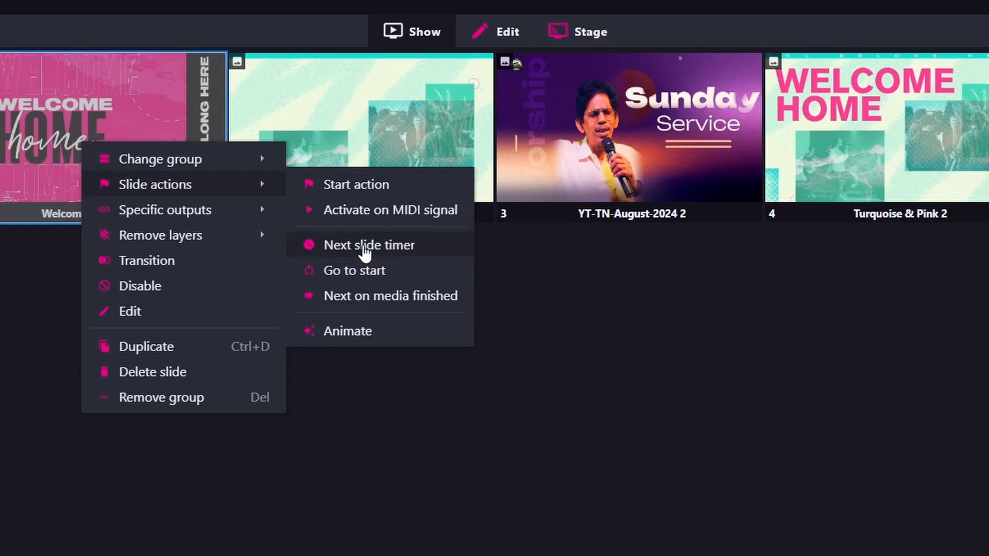
{"action": "left_click", "coordinate": [365, 247]}
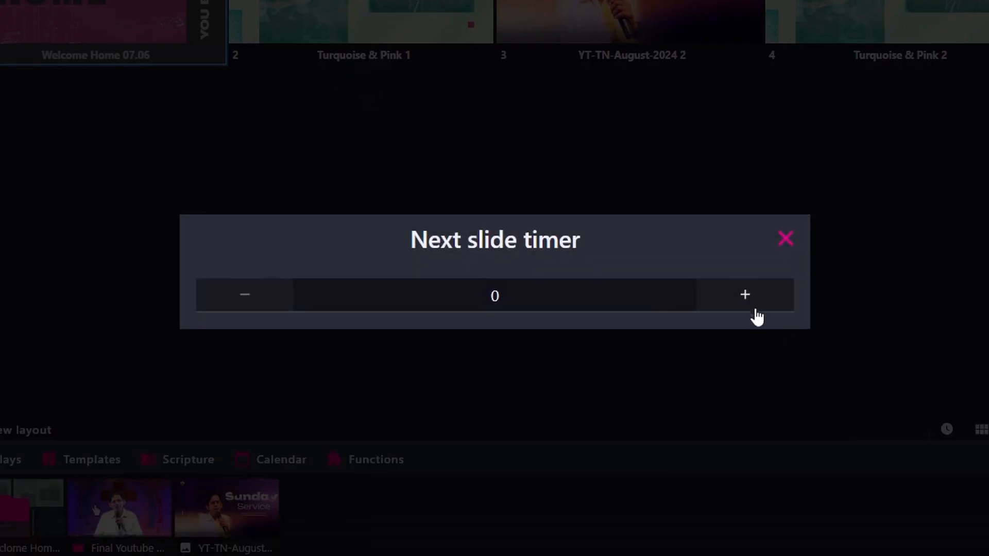
{"action": "left_click", "coordinate": [755, 463]}
{"action": "left_click", "coordinate": [755, 308]}
{"action": "left_click", "coordinate": [755, 309]}
{"action": "left_click", "coordinate": [755, 308]}
{"action": "left_click", "coordinate": [755, 309]}
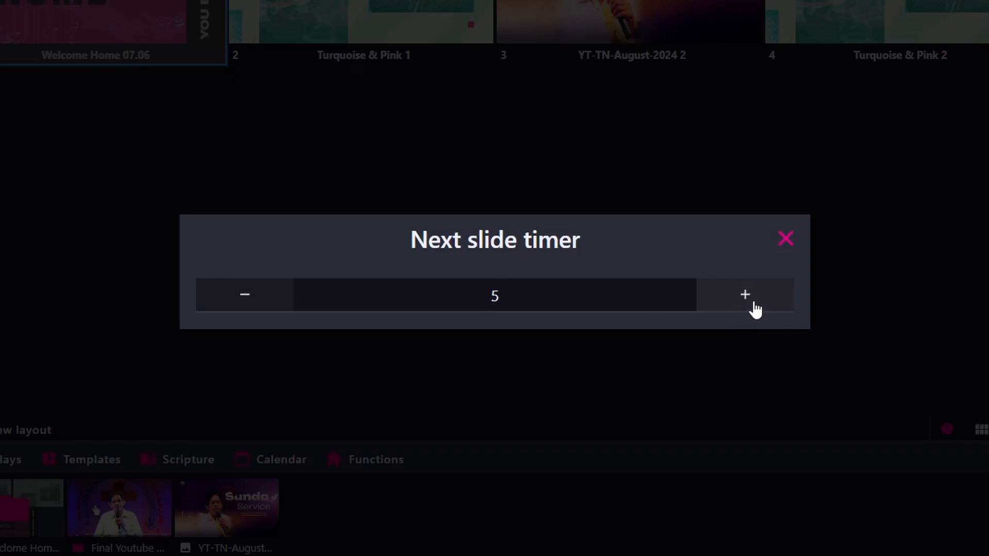
{"action": "left_click", "coordinate": [785, 238]}
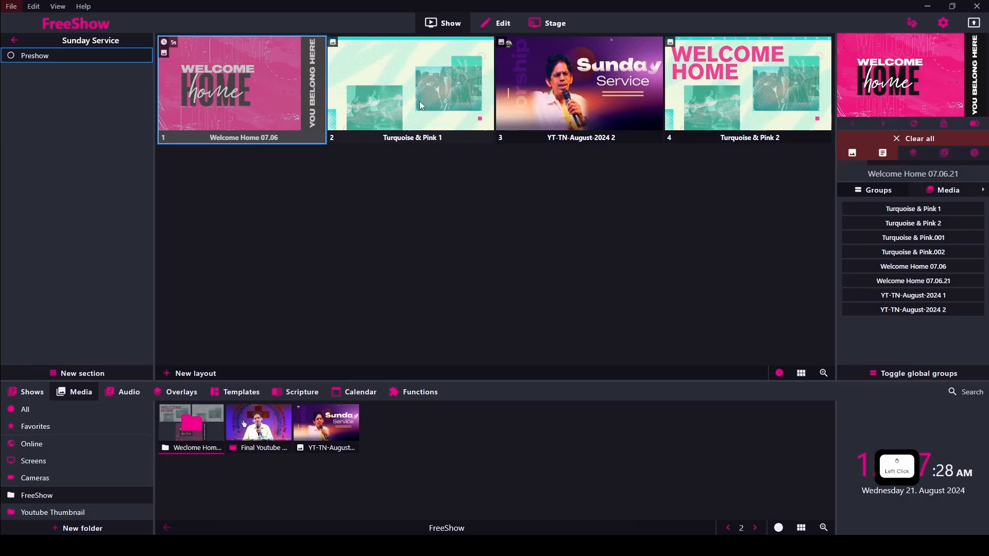
Set the next slide timer of the second slide, Turquoise & Pink 1, to 5 seconds.
{"action": "right_click", "coordinate": [420, 101]}
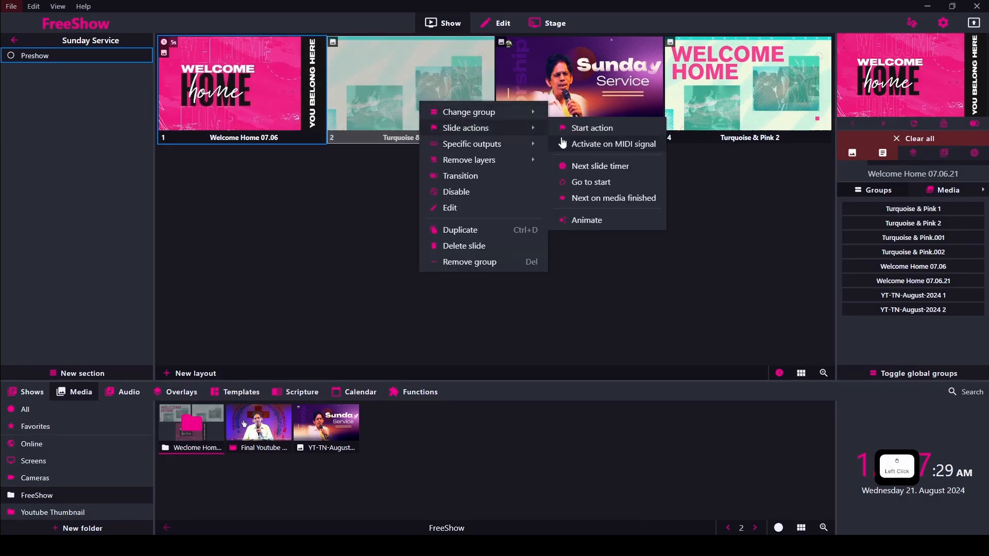
{"action": "left_click", "coordinate": [586, 166]}
{"action": "left_click", "coordinate": [654, 291]}
{"action": "left_click", "coordinate": [653, 291]}
{"action": "left_click", "coordinate": [654, 291]}
{"action": "left_click", "coordinate": [654, 291]}
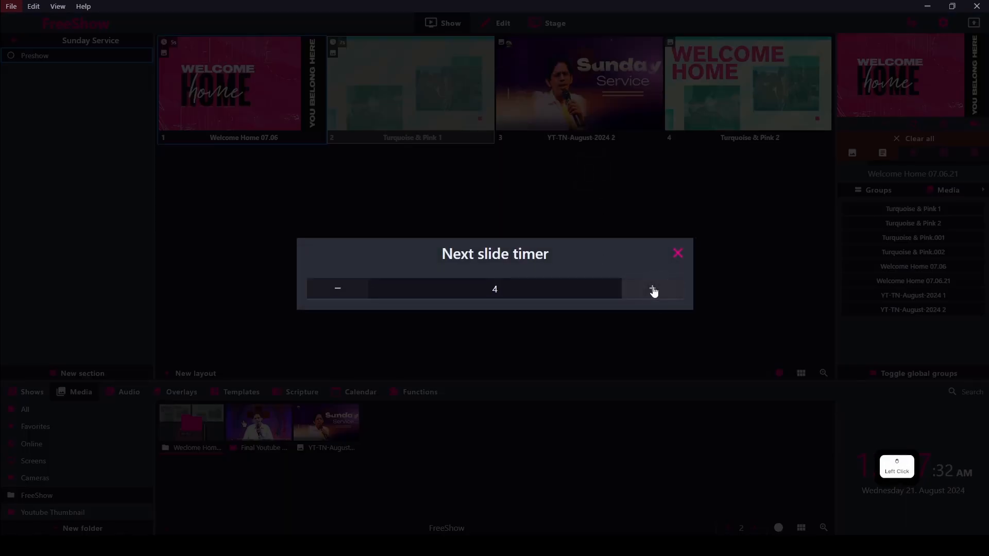
{"action": "left_click", "coordinate": [653, 290]}
Set the next slide timer of the third slide, YT-TN-August-2024 2, to 5 seconds.
{"action": "right_click", "coordinate": [569, 81]}
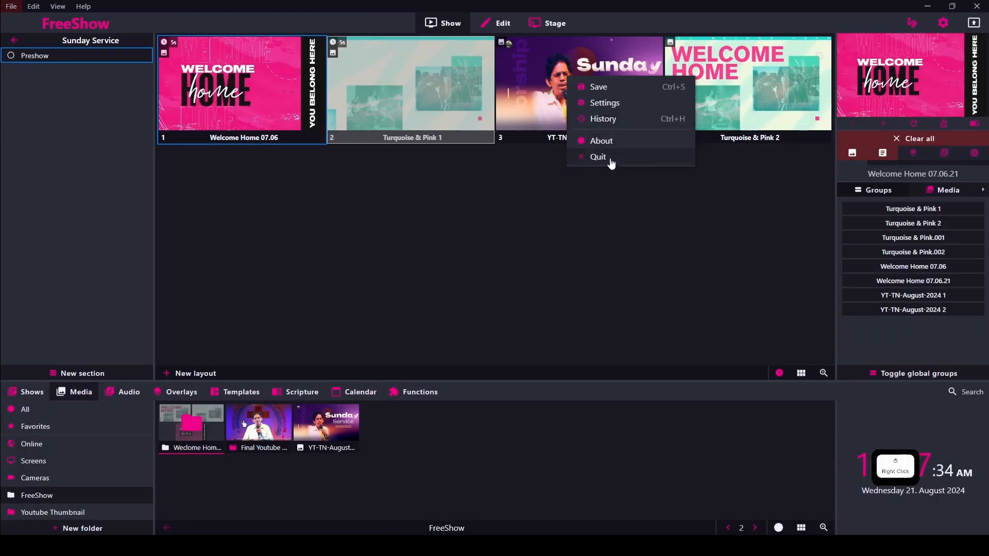
{"action": "right_click", "coordinate": [525, 67]}
{"action": "mouse_move", "coordinate": [558, 92]}
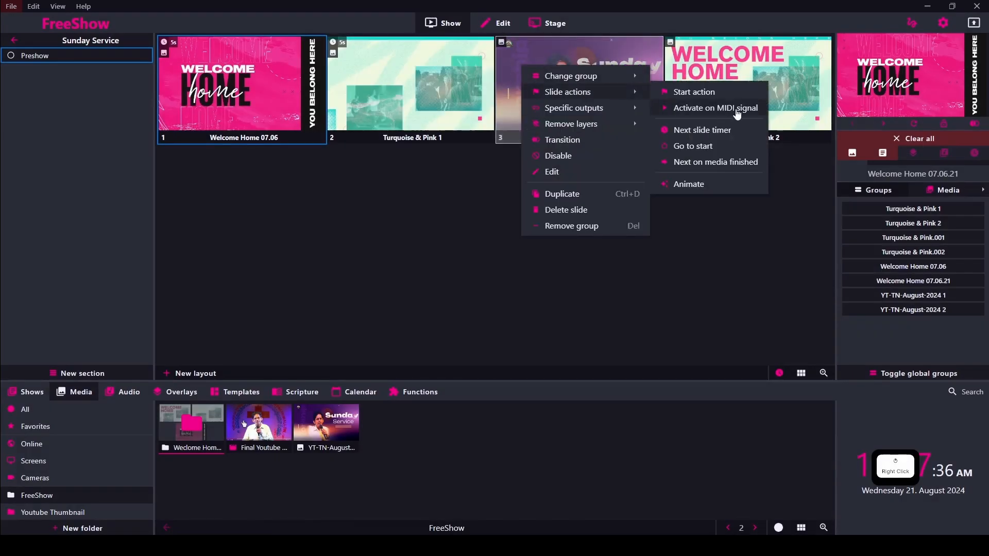
{"action": "left_click", "coordinate": [707, 130]}
{"action": "left_click", "coordinate": [658, 292]}
{"action": "left_click", "coordinate": [658, 291]}
{"action": "left_click", "coordinate": [658, 291]}
{"action": "left_click", "coordinate": [658, 291]}
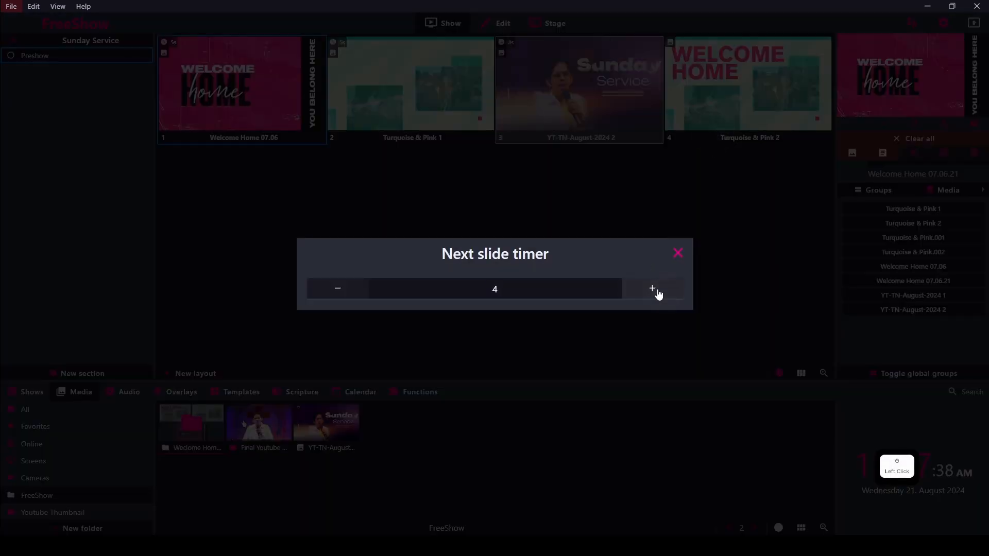
{"action": "left_click", "coordinate": [658, 291]}
{"action": "left_click", "coordinate": [677, 253]}
Set the next slide timer of the fourth slide, Turquoise & Pink 2, to 5 seconds.
{"action": "right_click", "coordinate": [723, 72]}
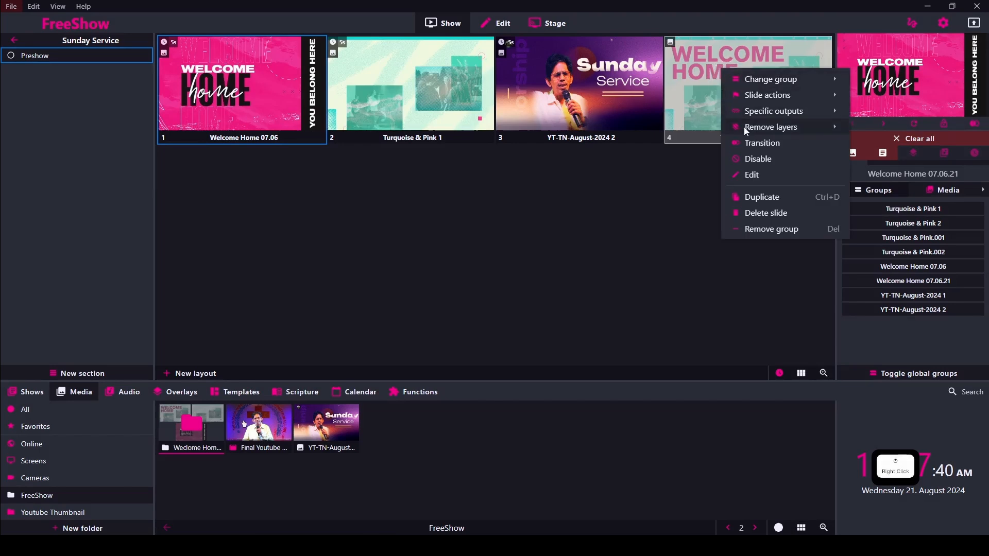
{"action": "mouse_move", "coordinate": [767, 96]}
{"action": "left_click", "coordinate": [887, 135]}
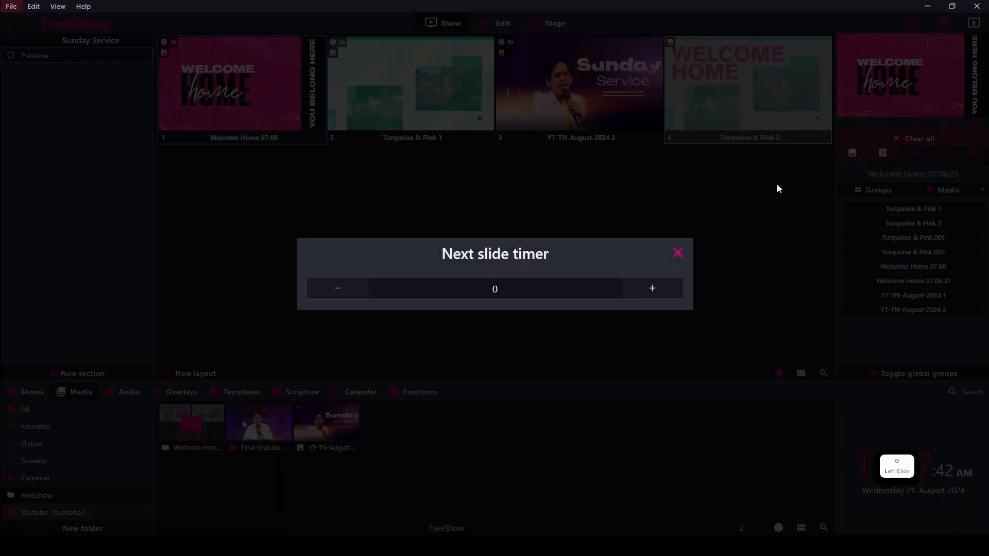
{"action": "left_click", "coordinate": [652, 288]}
{"action": "left_click", "coordinate": [652, 287]}
{"action": "left_click", "coordinate": [652, 287]}
{"action": "left_click", "coordinate": [652, 288]}
{"action": "left_click", "coordinate": [652, 287]}
{"action": "left_click", "coordinate": [652, 288]}
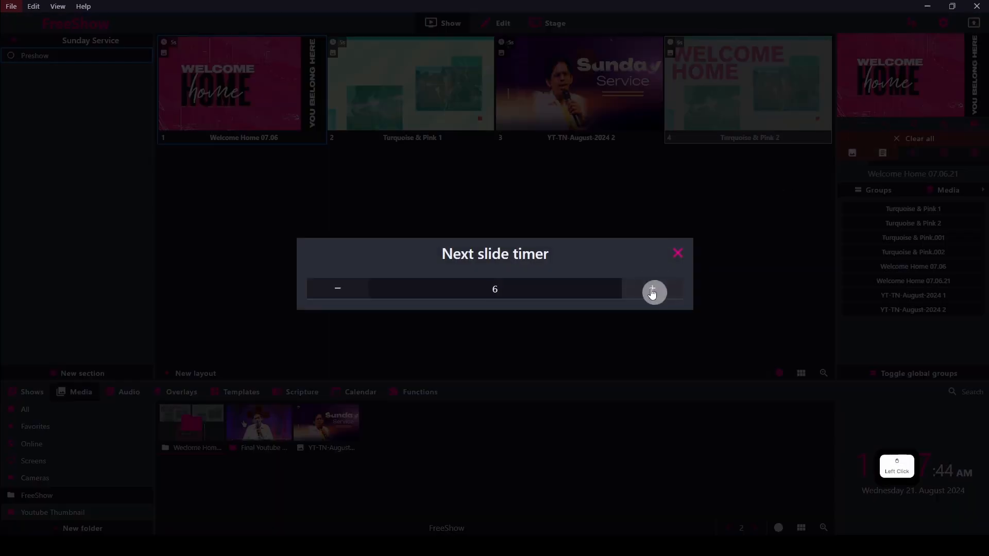
{"action": "left_click", "coordinate": [338, 287]}
{"action": "left_click", "coordinate": [677, 253]}
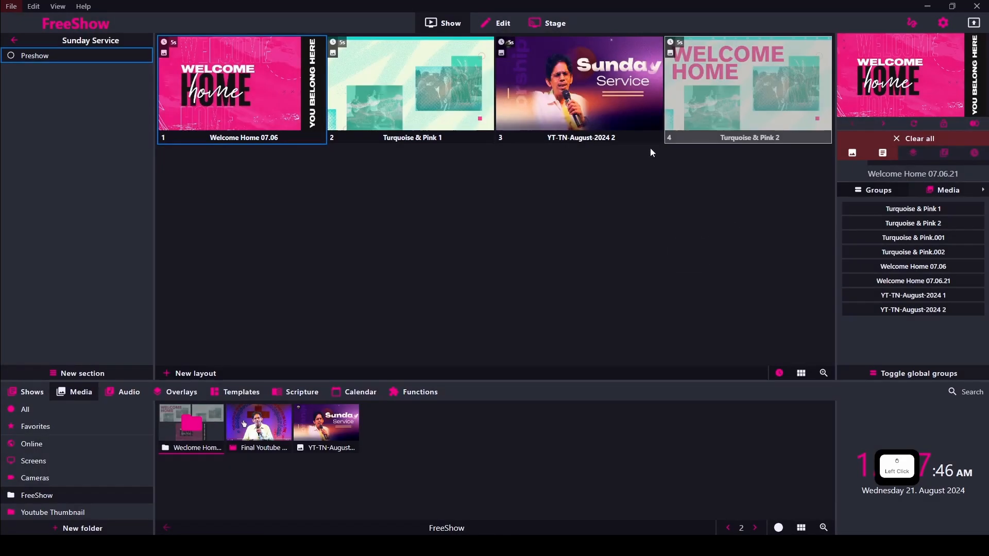
Play the timed show from Welcome Home 07.06 and enable the Go to start action on the last slide, Turquoise & Pink 2.
{"action": "left_click", "coordinate": [237, 102]}
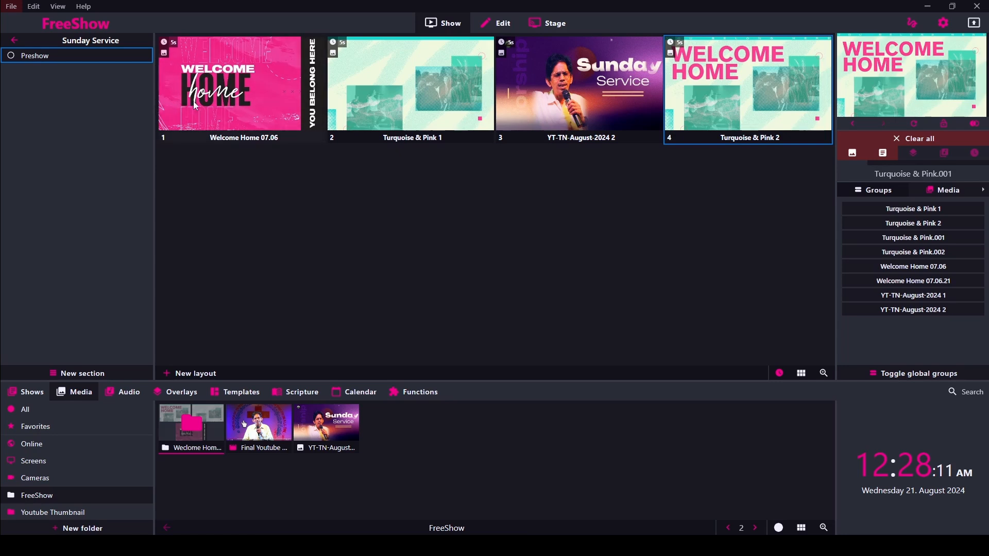
{"action": "right_click", "coordinate": [749, 105]}
{"action": "mouse_move", "coordinate": [780, 135]}
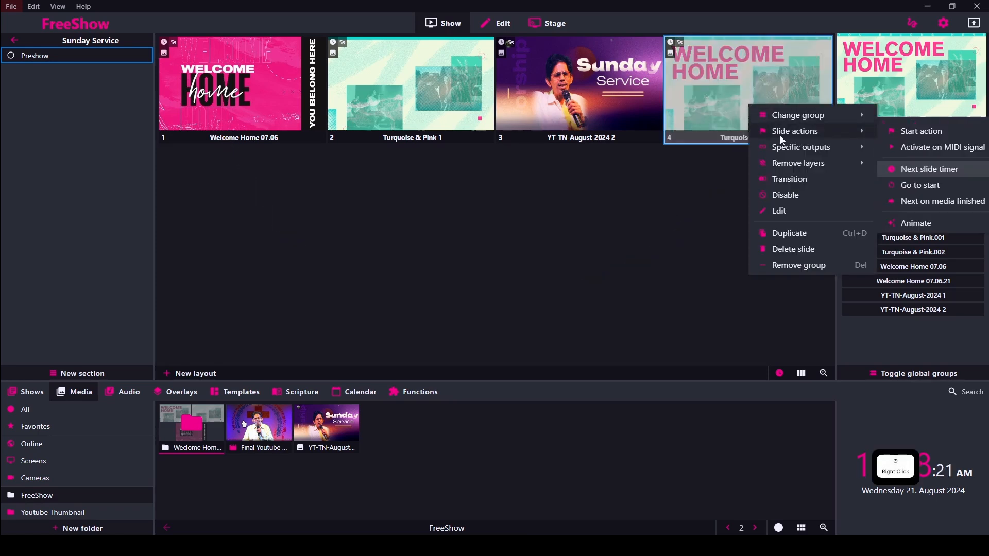
{"action": "left_click", "coordinate": [917, 186]}
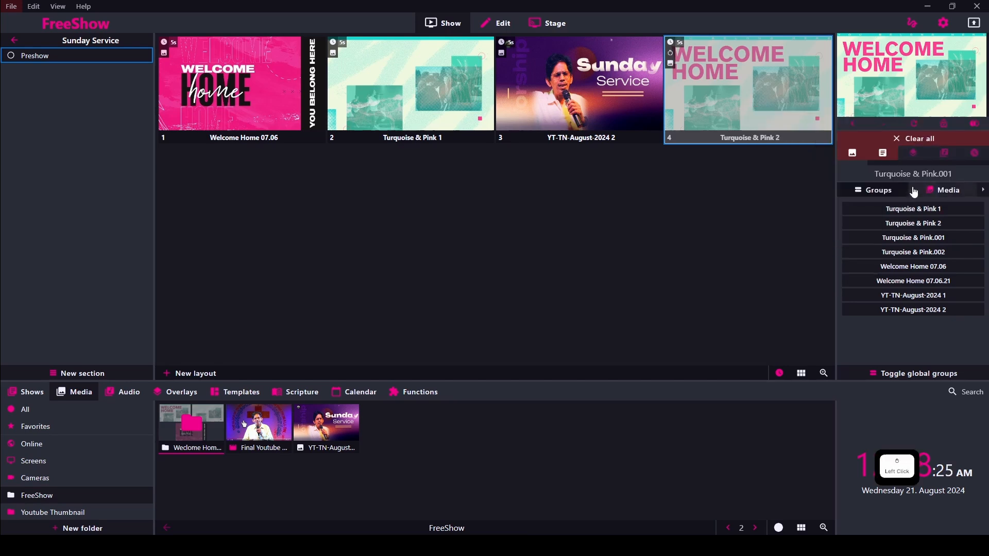
Send Turquoise & Pink 2 to the output to test the loop back to the start, and clear the whole output.
{"action": "left_click", "coordinate": [725, 110]}
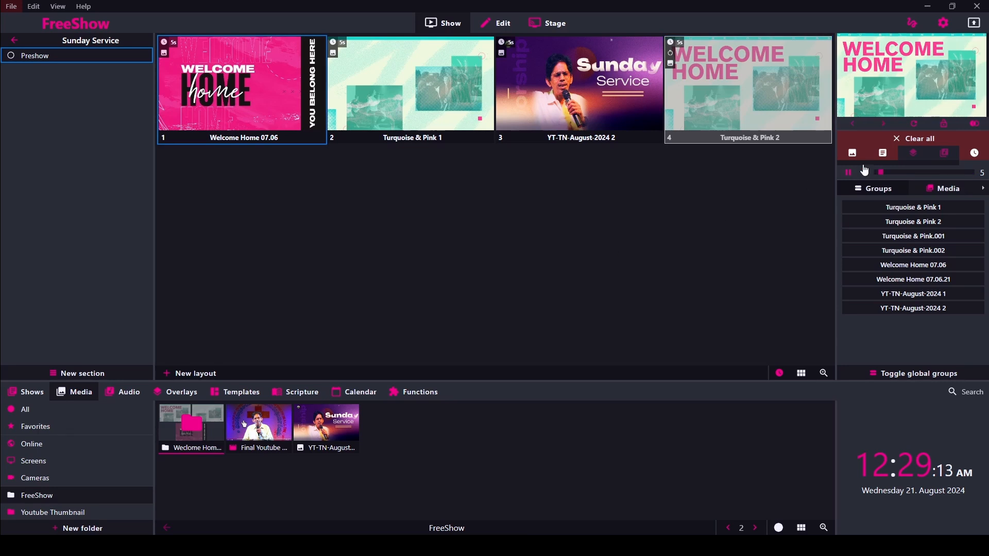
{"action": "left_click", "coordinate": [905, 138]}
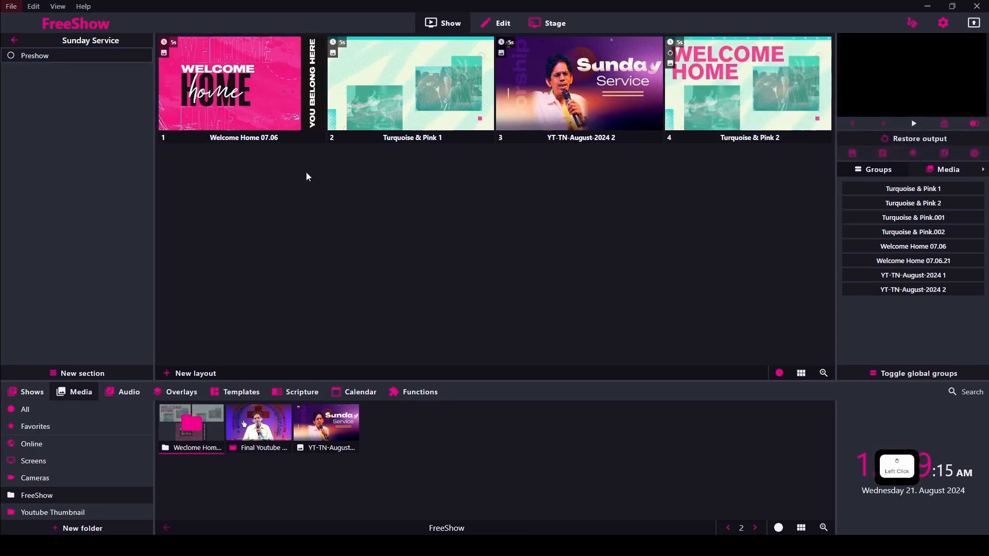
Send the Welcome Home 07.06 slide to the output, open it for editing and add a timer item to it.
{"action": "left_click", "coordinate": [253, 117]}
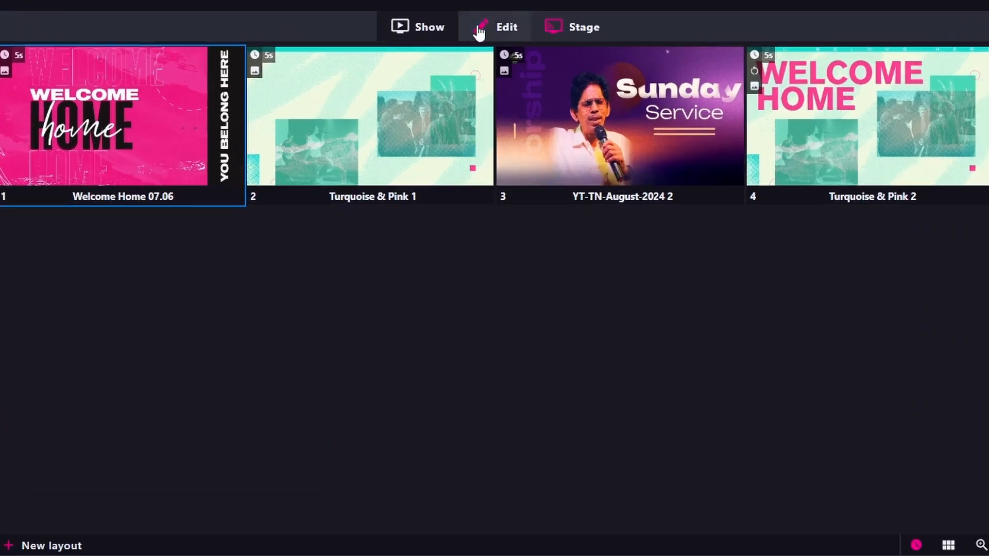
{"action": "left_click", "coordinate": [477, 29]}
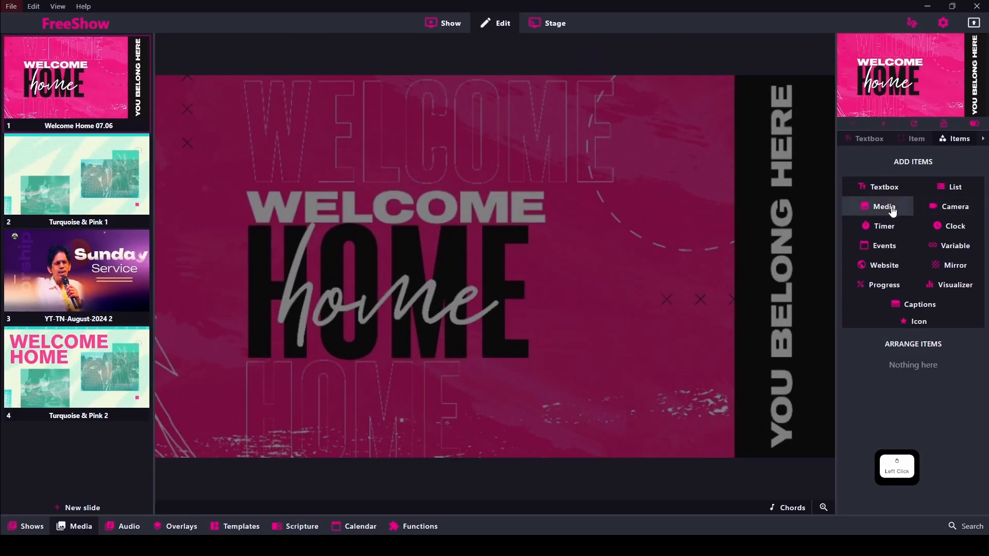
{"action": "left_click", "coordinate": [959, 141]}
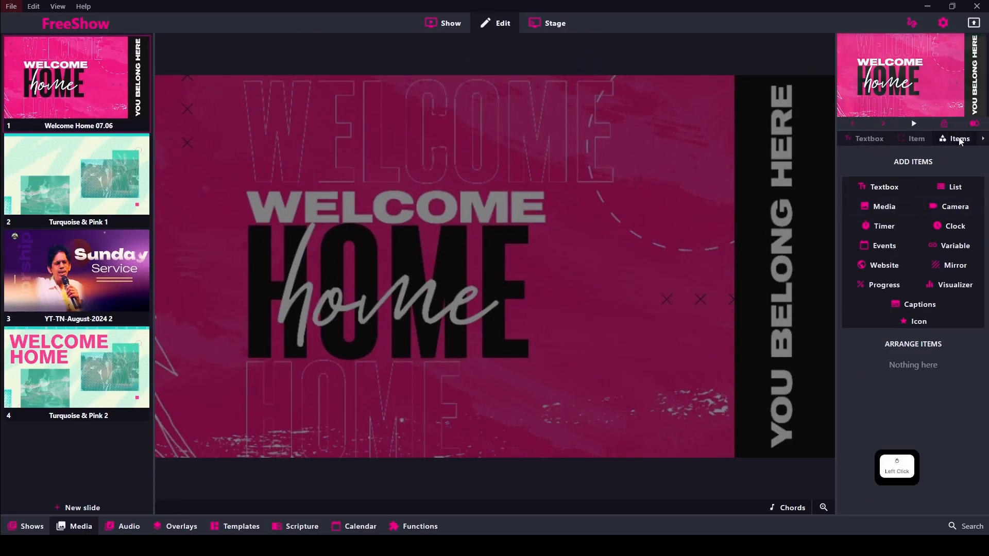
{"action": "left_click", "coordinate": [882, 226]}
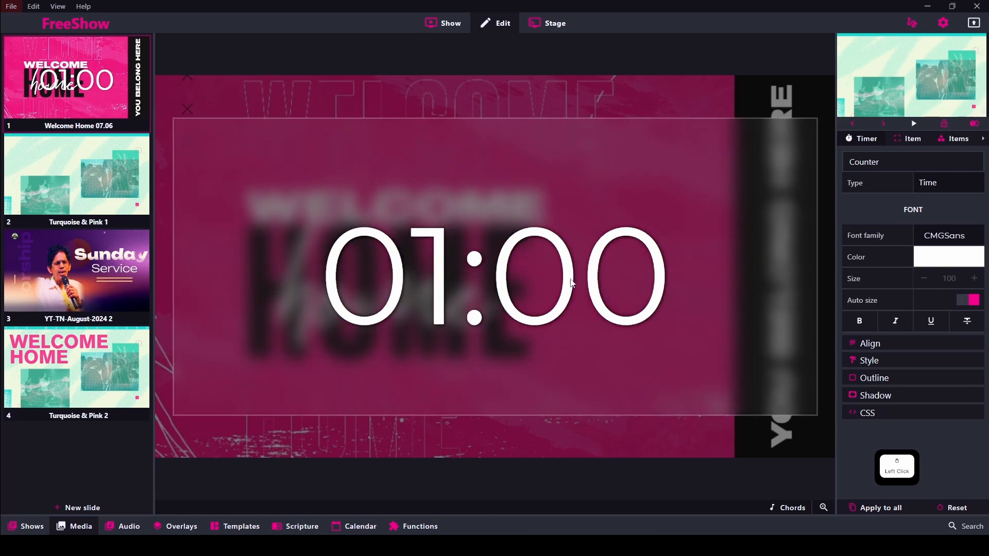
Shrink the timer box and place it in the lower right area of the slide artwork, beside the black strip.
{"action": "left_click_drag", "start_coordinate": [175, 121], "coordinate": [567, 317]}
{"action": "left_click_drag", "start_coordinate": [633, 372], "coordinate": [518, 412]}
{"action": "left_click_drag", "start_coordinate": [439, 353], "coordinate": [510, 374]}
Turn off auto size for the timer text and switch the item to the Live streaming Start Timer.
{"action": "left_click", "coordinate": [883, 142]}
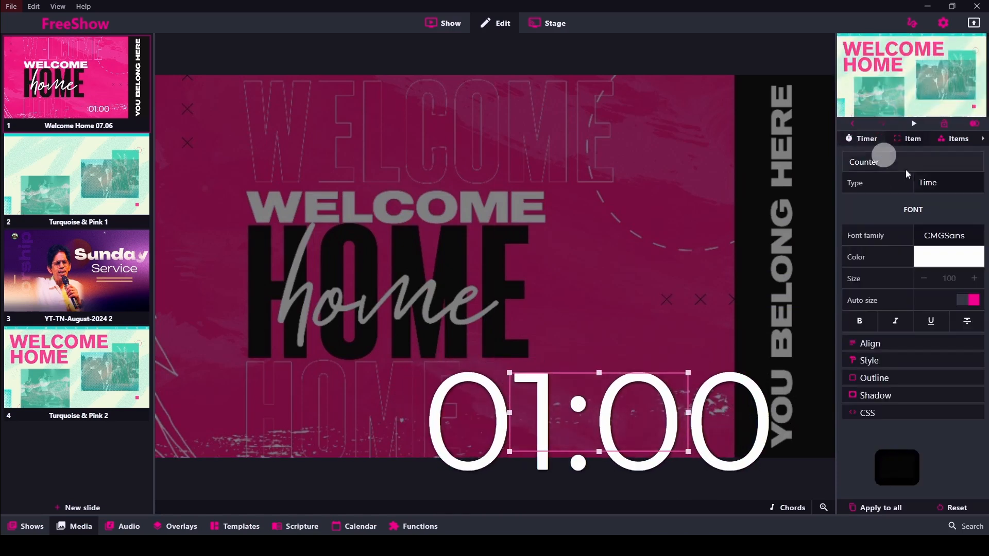
{"action": "left_click", "coordinate": [959, 298]}
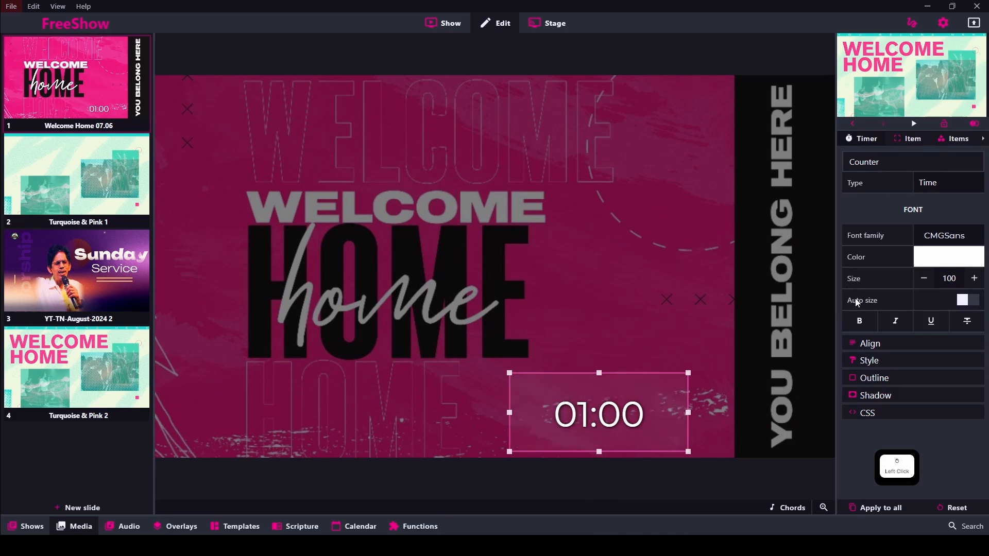
{"action": "left_click", "coordinate": [908, 164]}
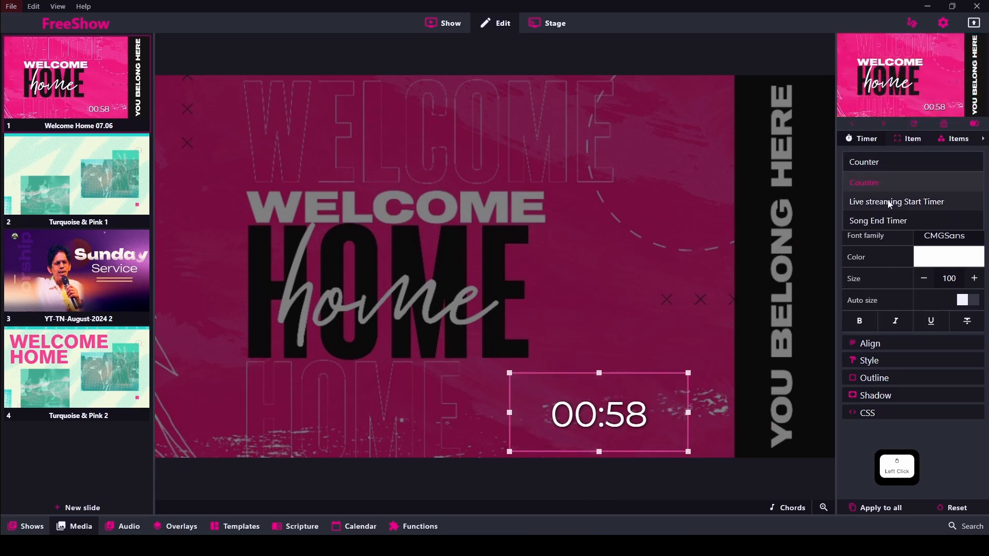
{"action": "left_click", "coordinate": [900, 202]}
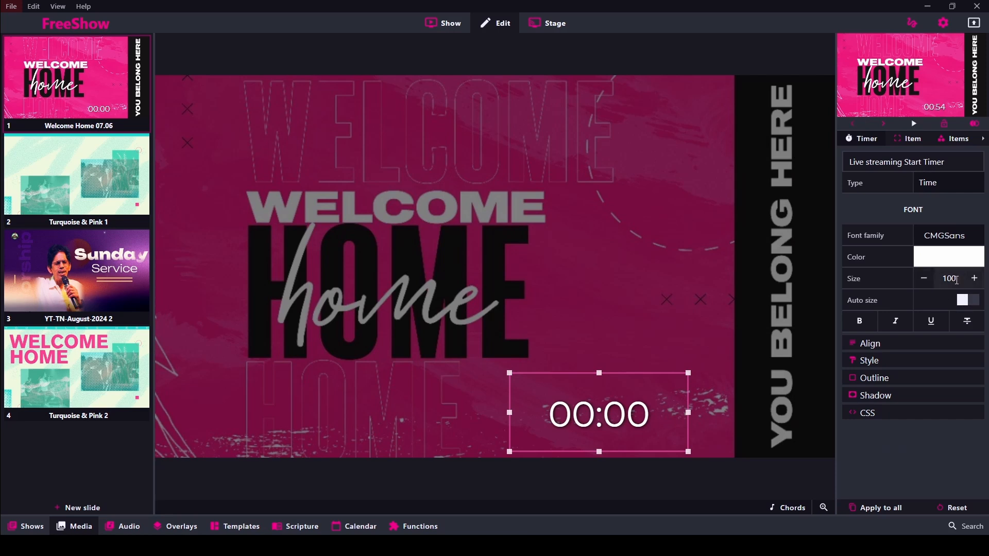
Set the timer's font size to 250 and deselect the item.
{"action": "left_click", "coordinate": [939, 279]}
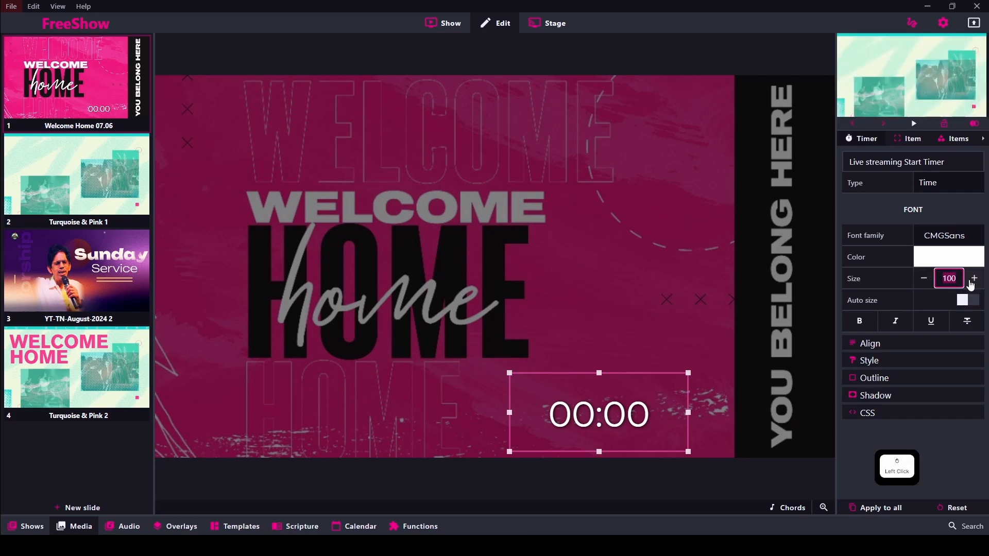
{"action": "type", "text": "250"}
{"action": "key", "text": "Return"}
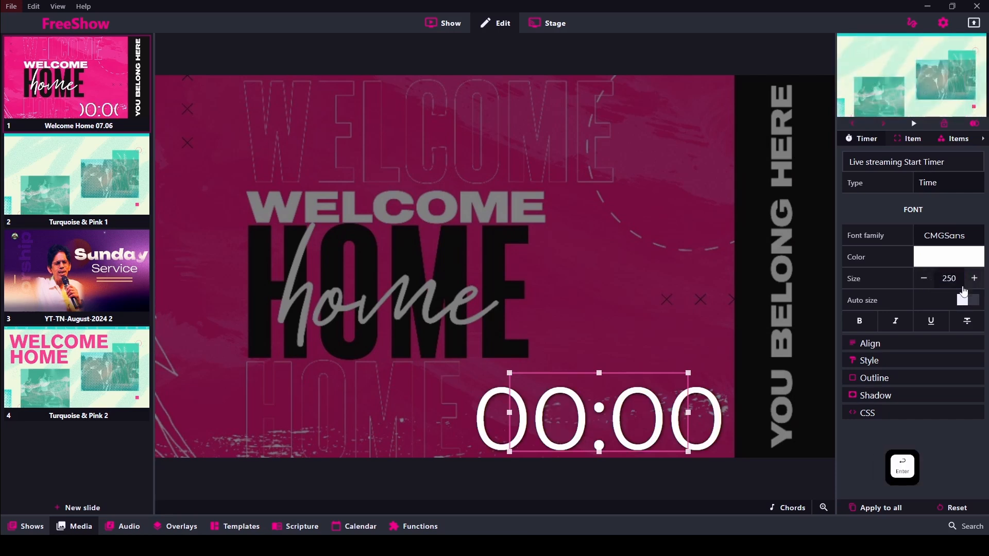
{"action": "left_click", "coordinate": [570, 339]}
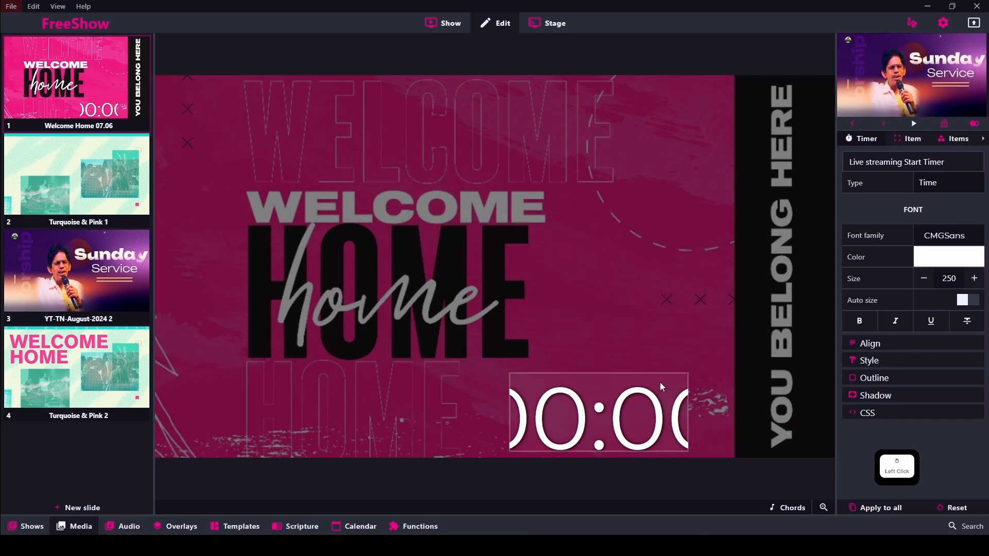
Widen the timer box to fit all its digits and shift it left, clear of the slide's black strip.
{"action": "left_click", "coordinate": [669, 400]}
{"action": "left_click_drag", "start_coordinate": [688, 412], "coordinate": [751, 409]}
{"action": "left_click_drag", "start_coordinate": [623, 422], "coordinate": [592, 419]}
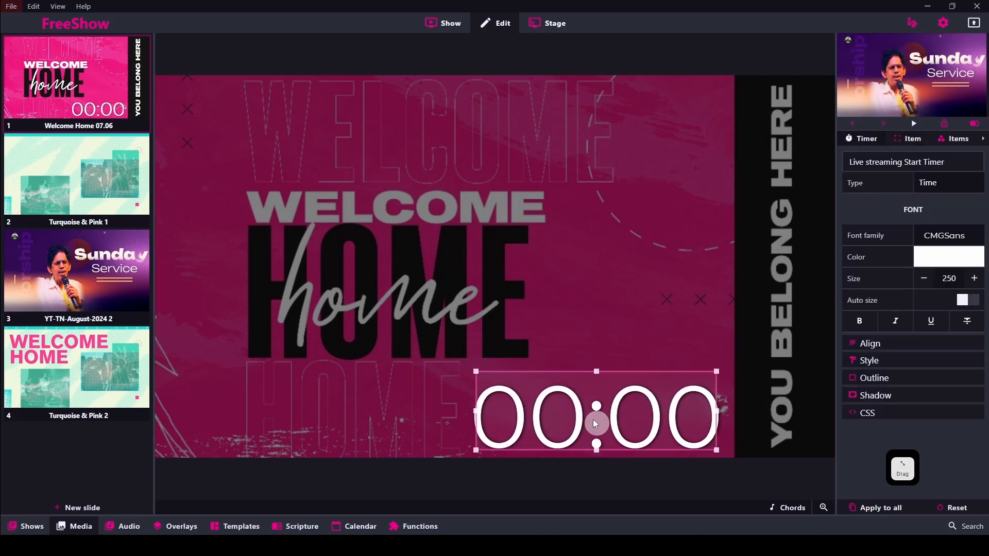
{"action": "left_click", "coordinate": [698, 410]}
{"action": "left_click_drag", "start_coordinate": [696, 422], "coordinate": [691, 415]}
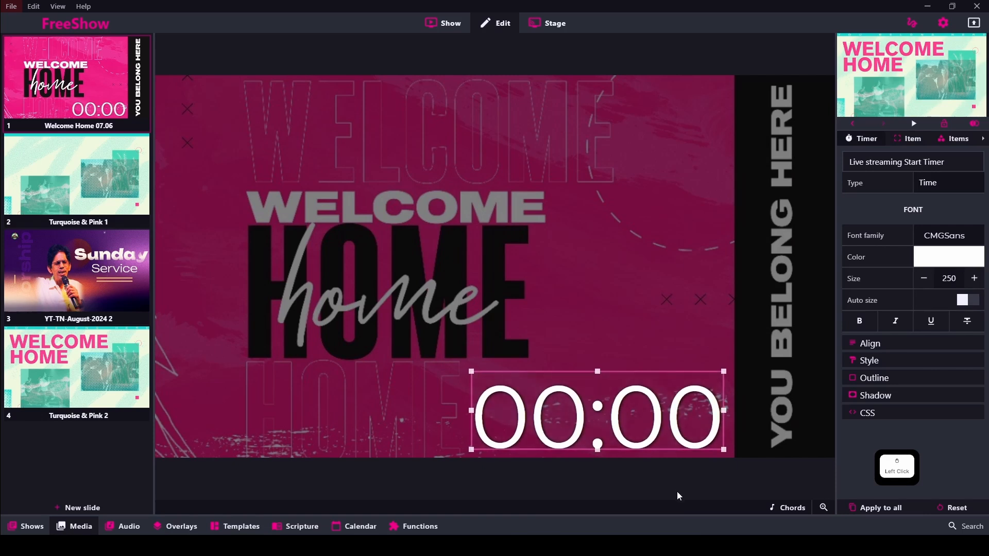
Add the Live streaming Start Timer to the Turquoise & Pink 1 slide, shrunk and placed in the slide's upper left area.
{"action": "left_click", "coordinate": [77, 175]}
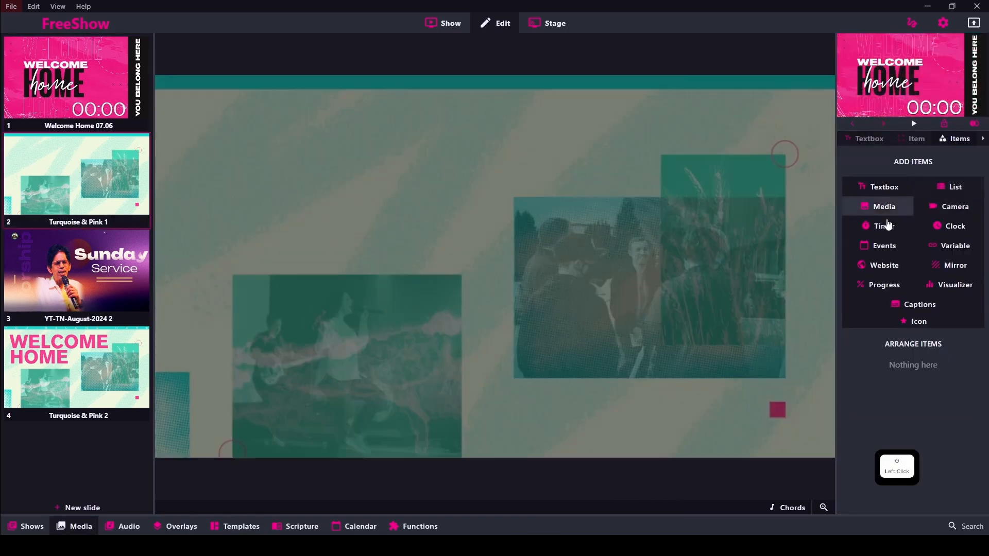
{"action": "left_click", "coordinate": [887, 226]}
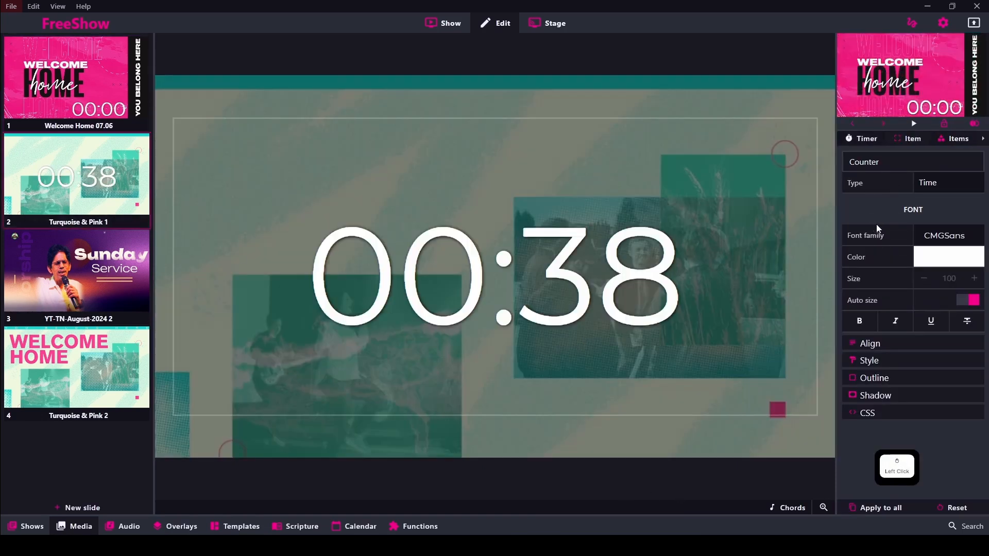
{"action": "left_click", "coordinate": [859, 170]}
{"action": "left_click", "coordinate": [889, 201]}
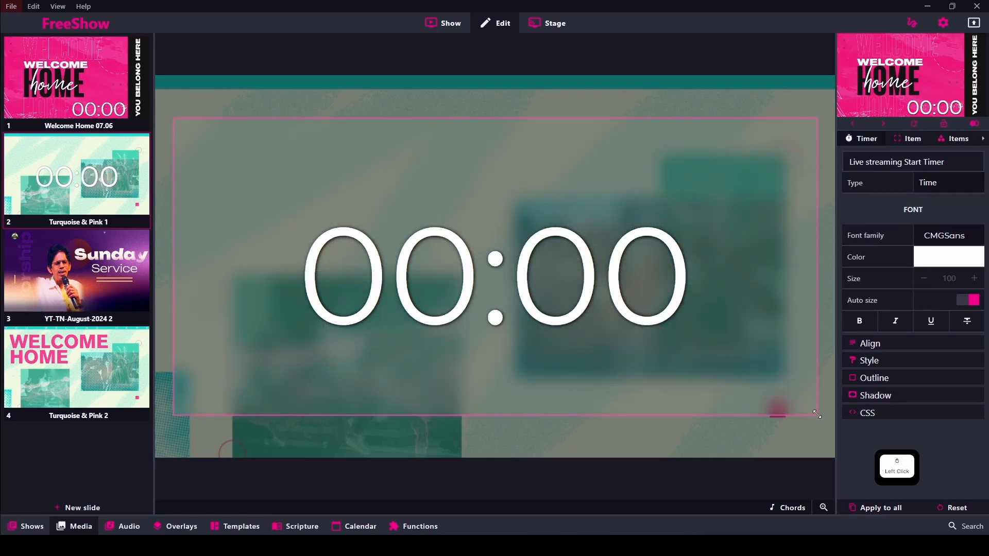
{"action": "left_click_drag", "start_coordinate": [817, 414], "coordinate": [548, 220]}
{"action": "left_click_drag", "start_coordinate": [438, 213], "coordinate": [422, 210]}
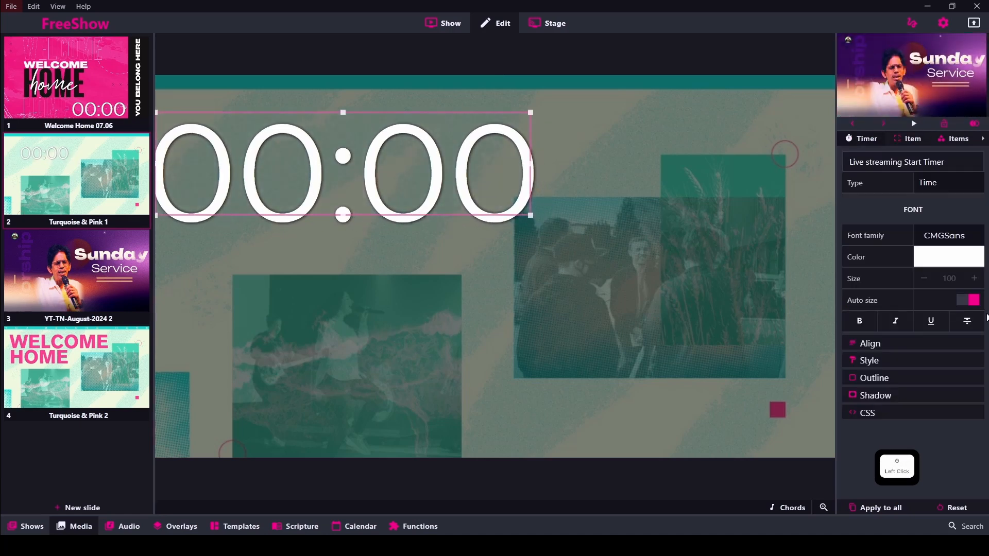
Turn off auto size for the Turquoise & Pink 1 timer and set its font size to 300.
{"action": "left_click", "coordinate": [963, 307]}
{"action": "left_click_drag", "start_coordinate": [941, 279], "coordinate": [966, 280]}
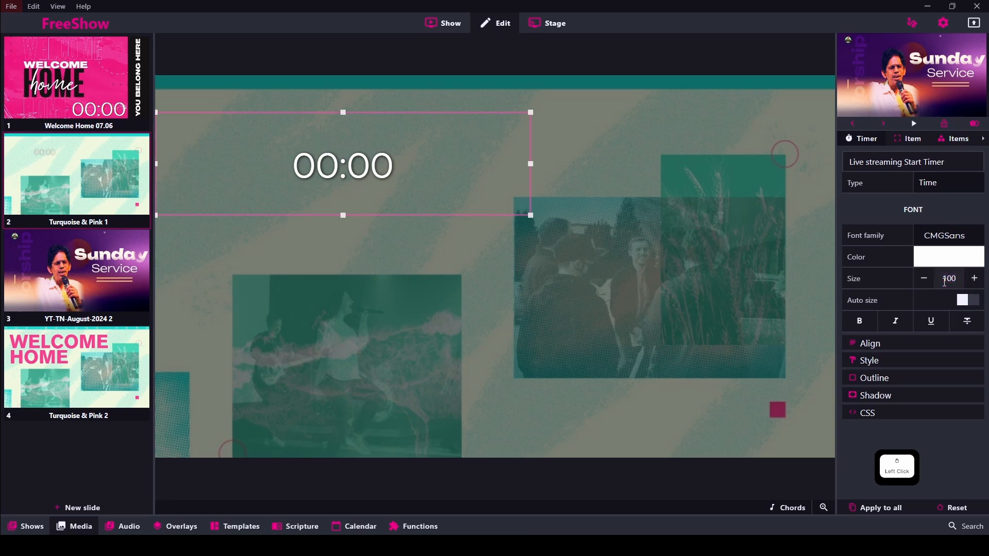
{"action": "double_click", "coordinate": [956, 279]}
{"action": "type", "text": "250"}
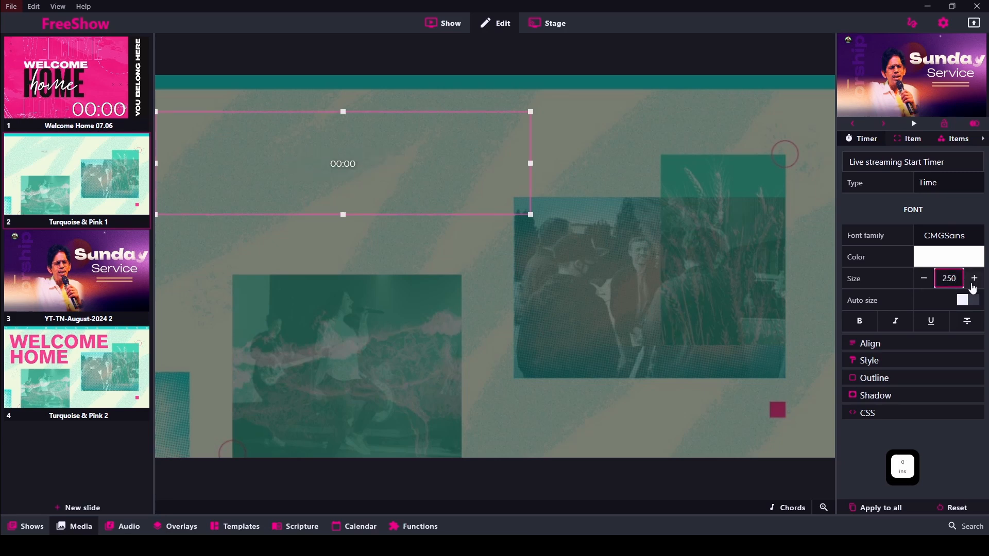
{"action": "left_click", "coordinate": [938, 304]}
{"action": "left_click", "coordinate": [950, 281]}
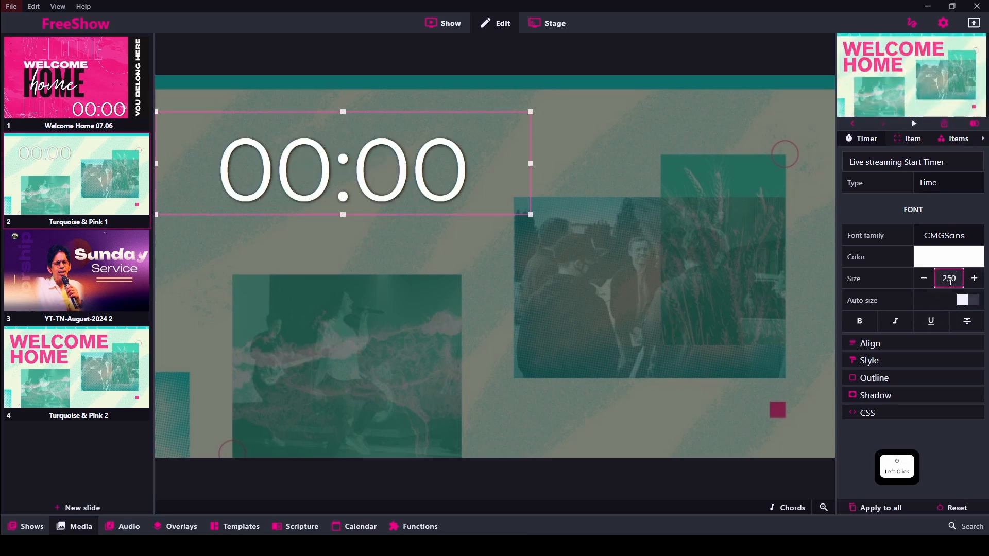
{"action": "double_click", "coordinate": [957, 281]}
{"action": "type", "text": "300"}
{"action": "key", "text": "Return"}
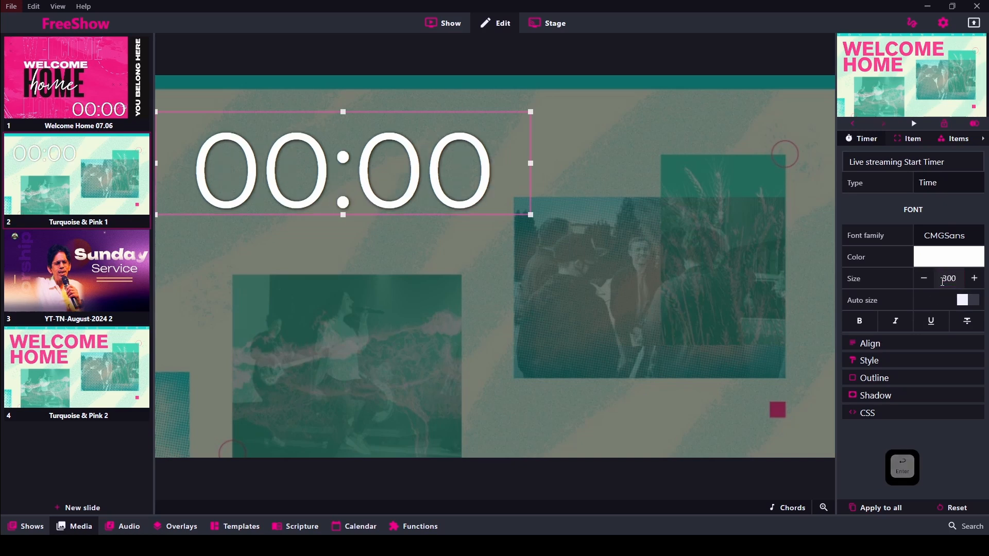
Add a timer to the YT-TN-August-2024 2 slide and shrink it into the area below the Sunday Service title.
{"action": "left_click", "coordinate": [77, 271]}
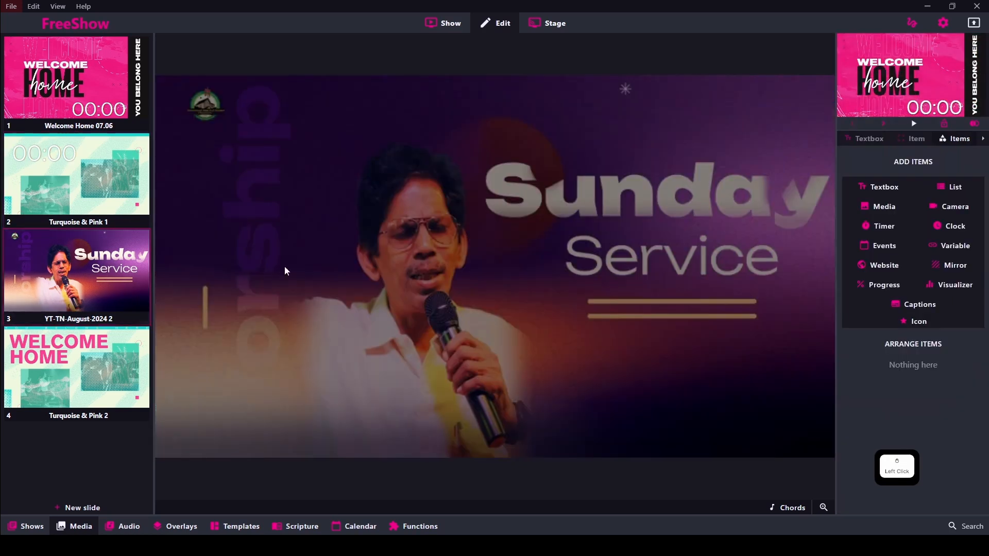
{"action": "left_click", "coordinate": [878, 226]}
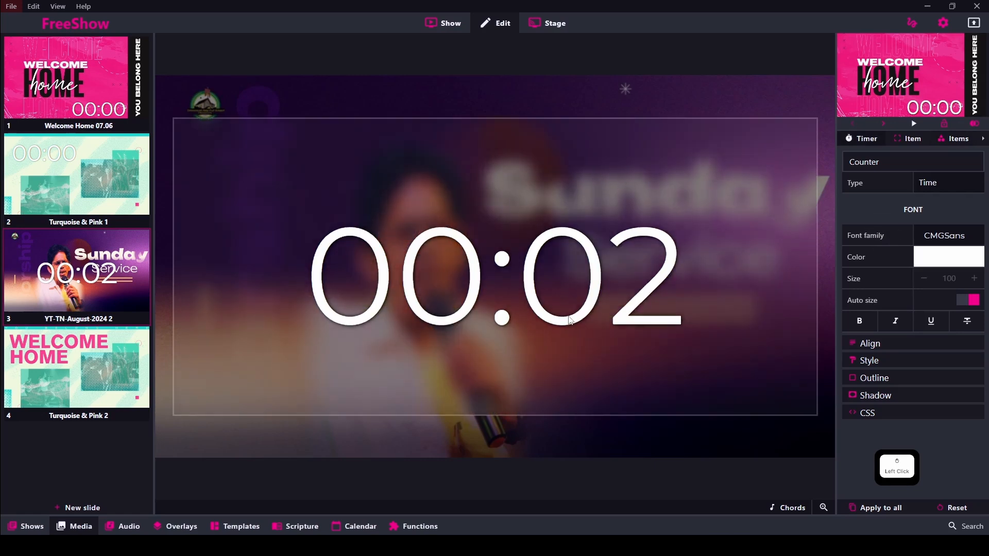
{"action": "left_click_drag", "start_coordinate": [173, 121], "coordinate": [573, 343]}
{"action": "left_click_drag", "start_coordinate": [708, 398], "coordinate": [660, 410]}
Turn off auto size for this timer and switch it to the Live streaming Start Timer.
{"action": "left_click", "coordinate": [978, 302]}
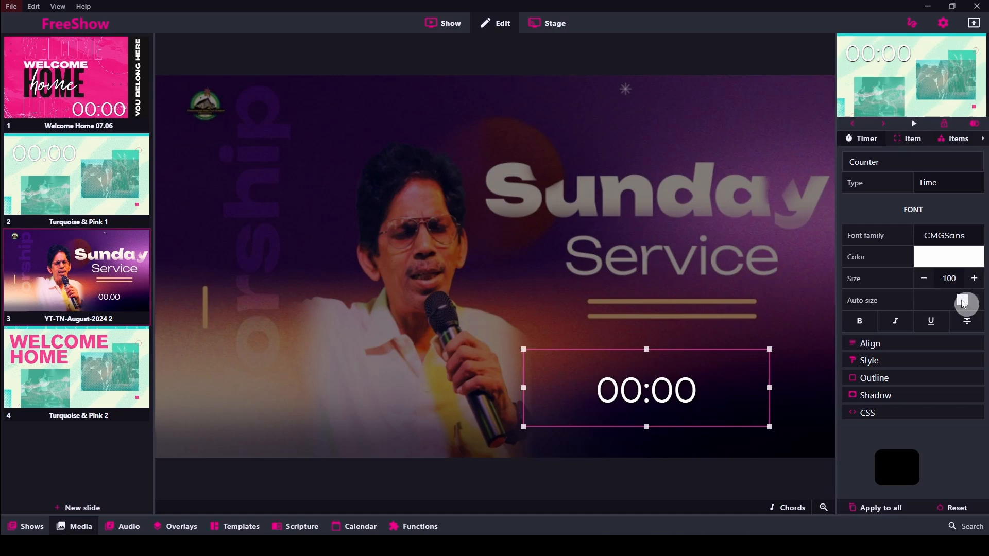
{"action": "left_click", "coordinate": [881, 161]}
{"action": "left_click", "coordinate": [884, 201]}
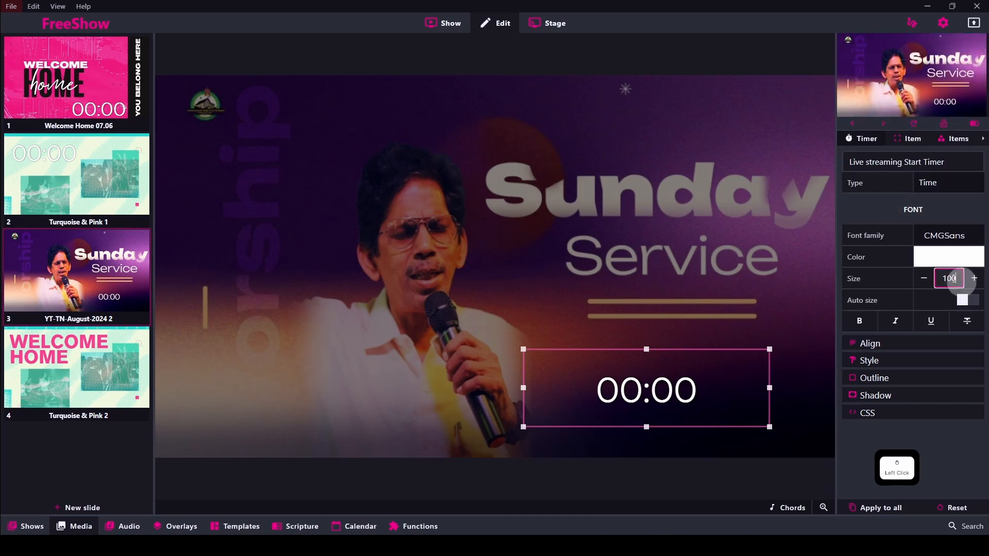
Set the Sunday Service slide timer's font size to 250 and shift the box right, clear of the microphone.
{"action": "left_click", "coordinate": [974, 279]}
{"action": "left_click", "coordinate": [975, 280]}
{"action": "left_click", "coordinate": [974, 280]}
{"action": "left_click", "coordinate": [975, 280]}
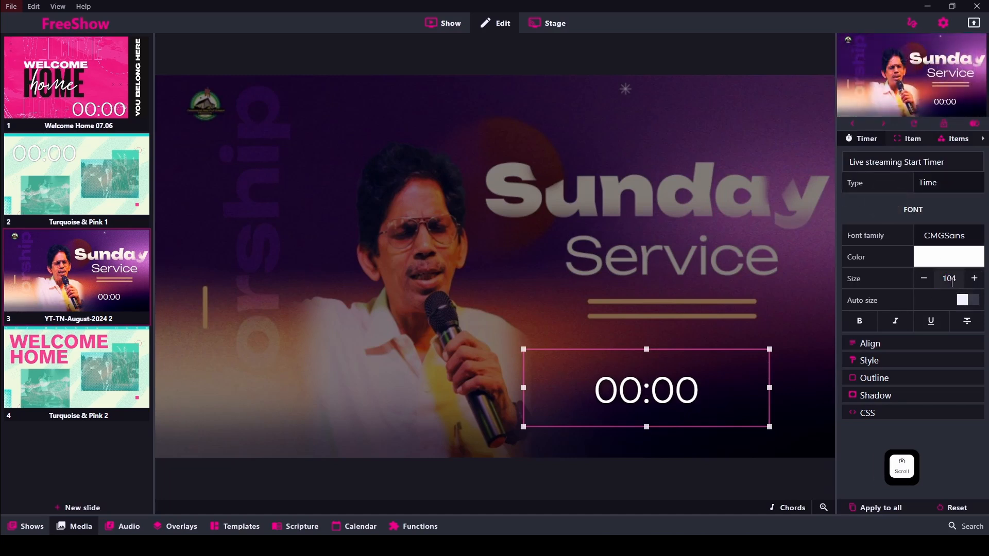
{"action": "left_click", "coordinate": [971, 280]}
{"action": "left_click", "coordinate": [971, 281]}
{"action": "left_click", "coordinate": [971, 281]}
{"action": "left_click", "coordinate": [971, 281]}
{"action": "left_click_drag", "start_coordinate": [961, 281], "coordinate": [933, 282]}
{"action": "type", "text": "2"}
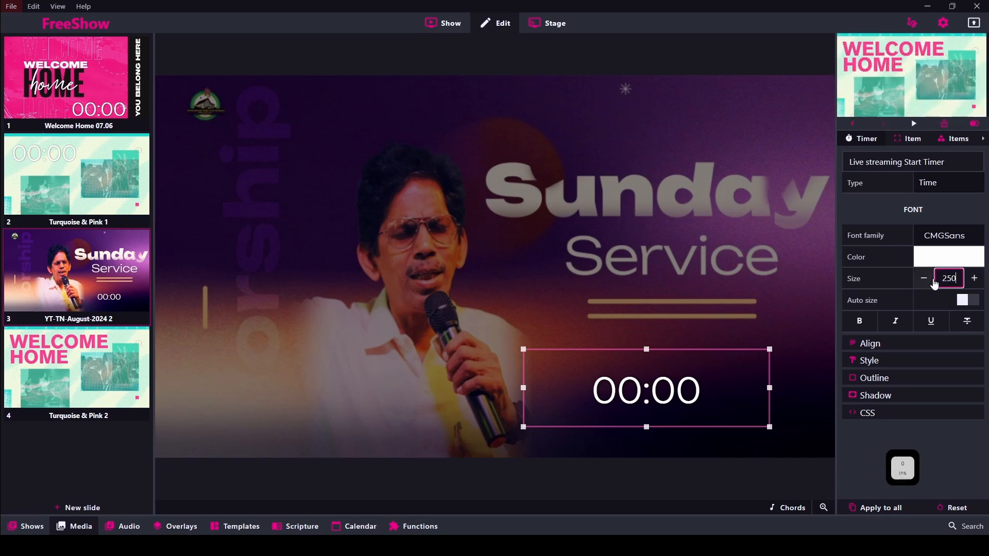
{"action": "type", "text": "50"}
{"action": "key", "text": "Return"}
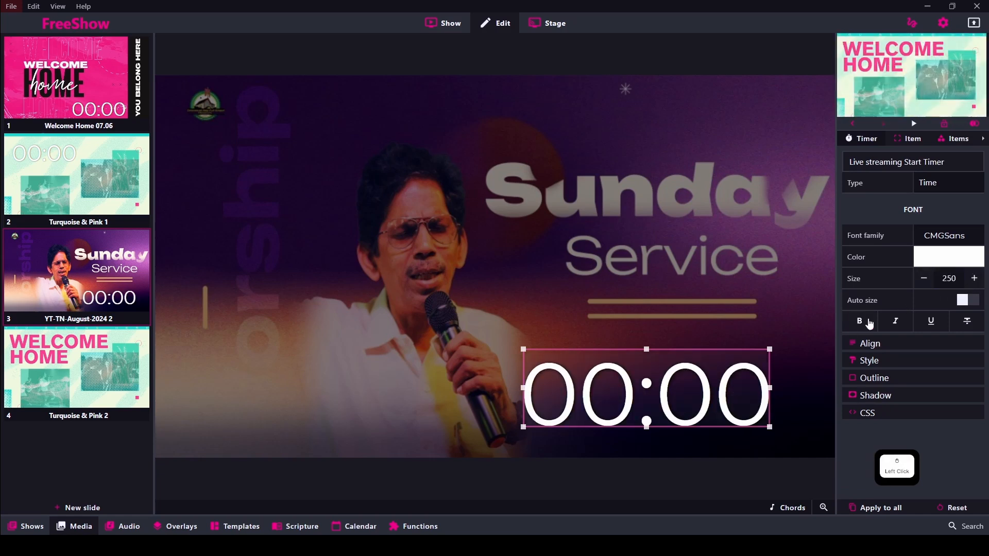
{"action": "left_click", "coordinate": [664, 406]}
{"action": "left_click_drag", "start_coordinate": [668, 405], "coordinate": [695, 408]}
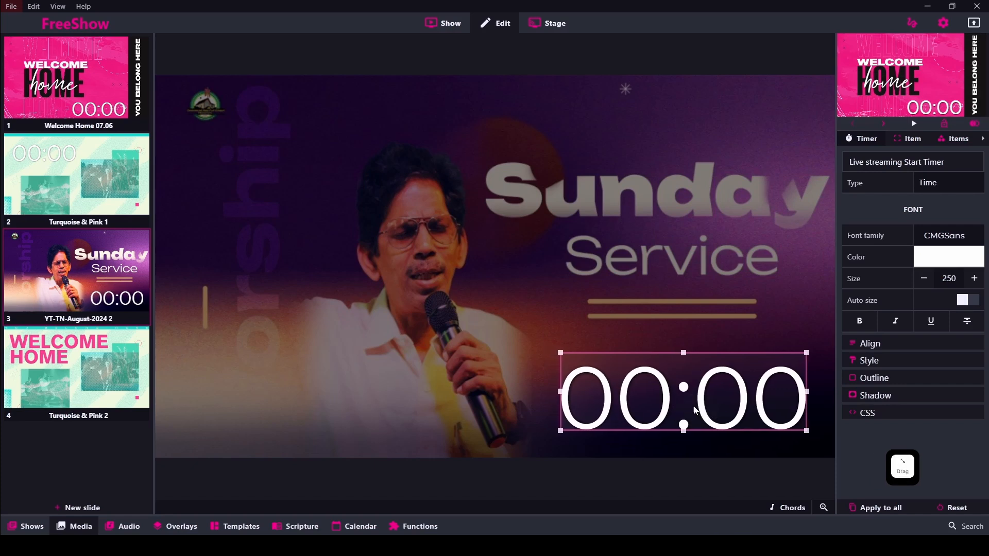
Add the Live streaming Start Timer to the Turquoise & Pink 2 slide and shrink its box toward the slide's lower right.
{"action": "left_click", "coordinate": [75, 373]}
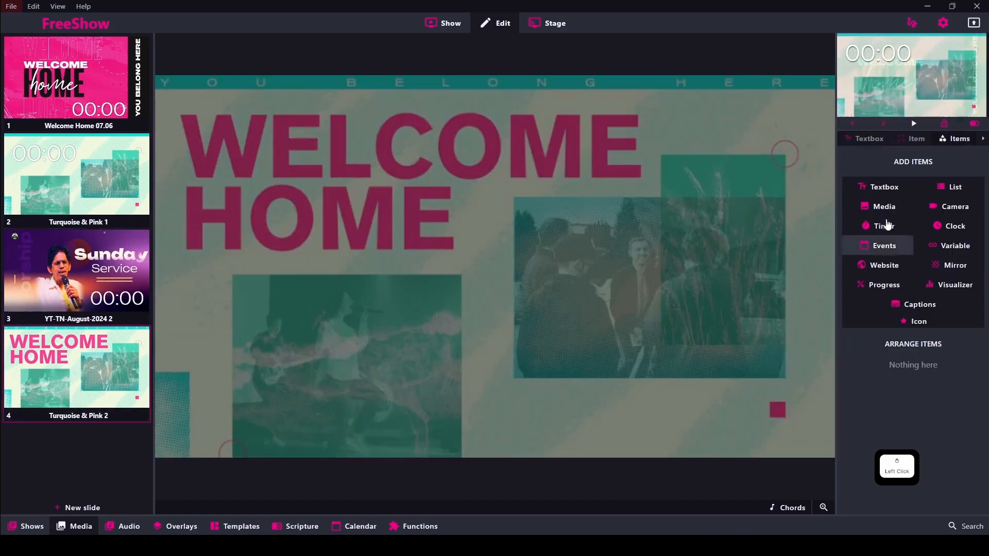
{"action": "left_click", "coordinate": [881, 226]}
{"action": "left_click", "coordinate": [901, 165]}
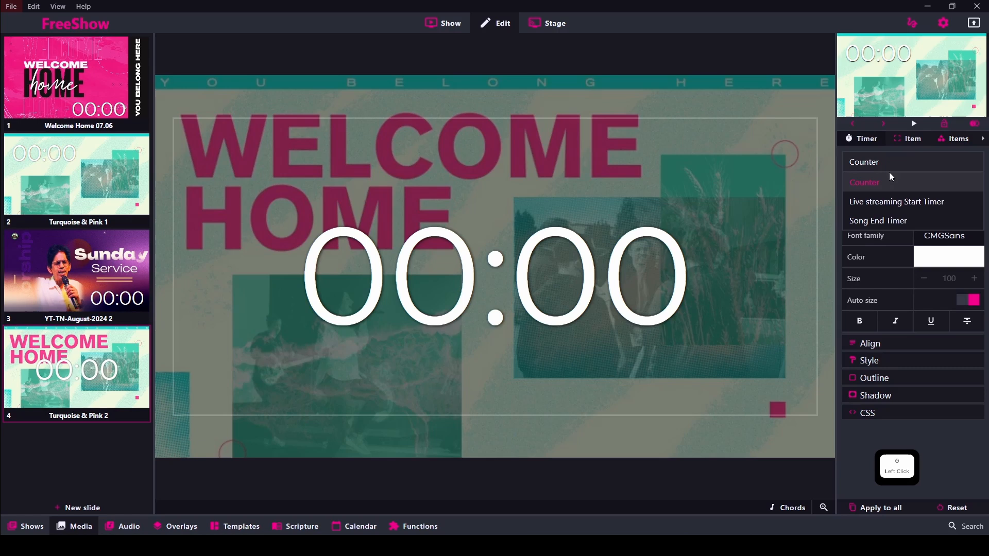
{"action": "left_click", "coordinate": [888, 202]}
{"action": "left_click_drag", "start_coordinate": [174, 119], "coordinate": [543, 346]}
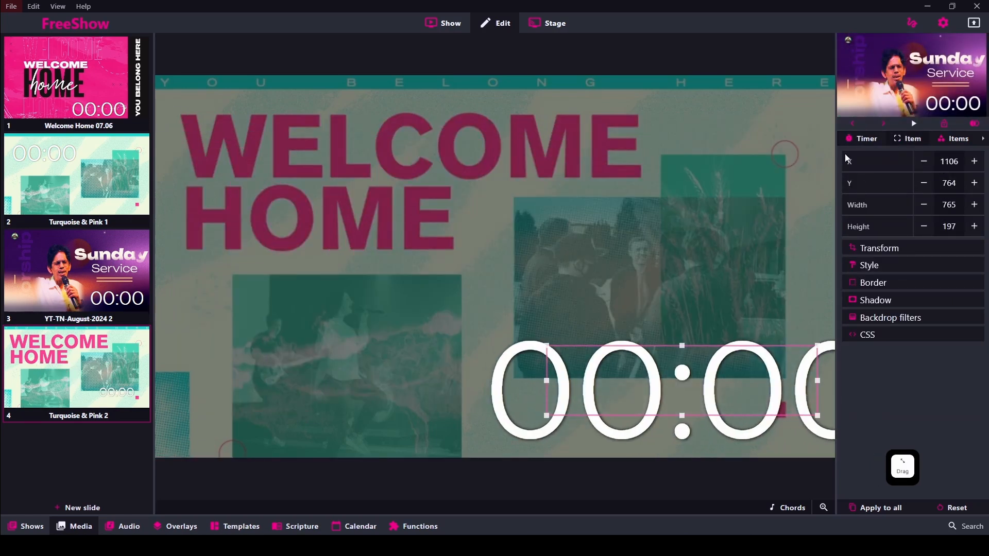
Turn off auto size for the Turquoise & Pink 2 timer and set its font size to 150.
{"action": "left_click", "coordinate": [860, 138]}
{"action": "left_click", "coordinate": [968, 300]}
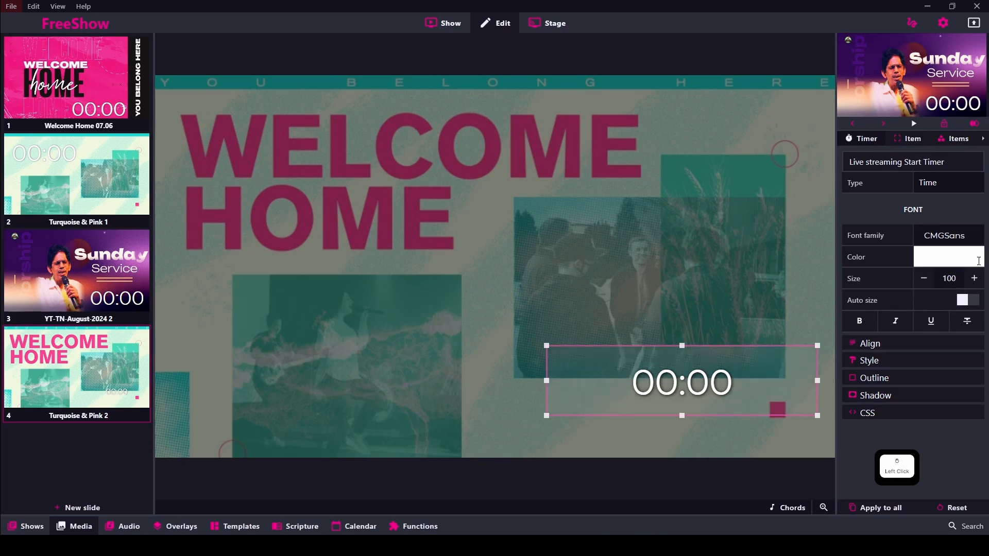
{"action": "double_click", "coordinate": [949, 278]}
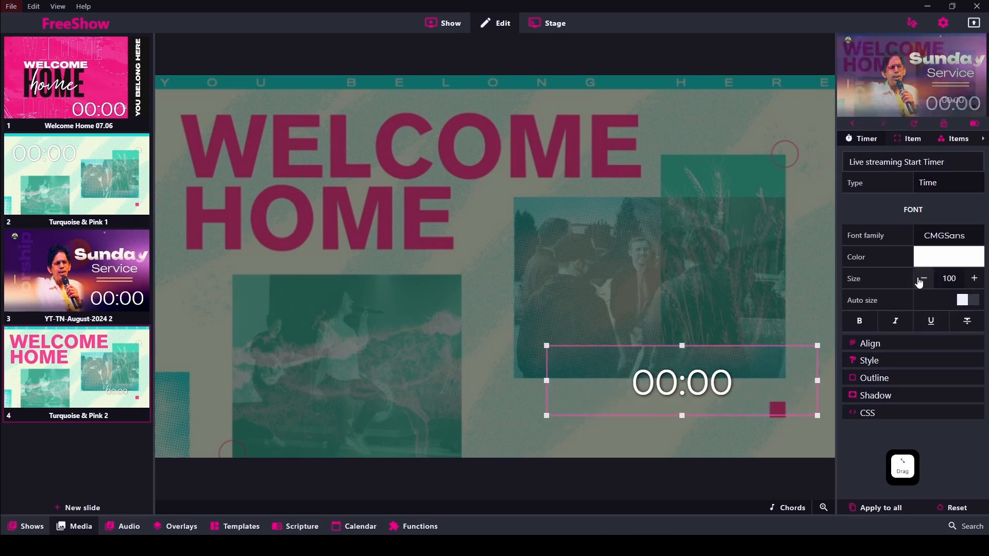
{"action": "type", "text": "150"}
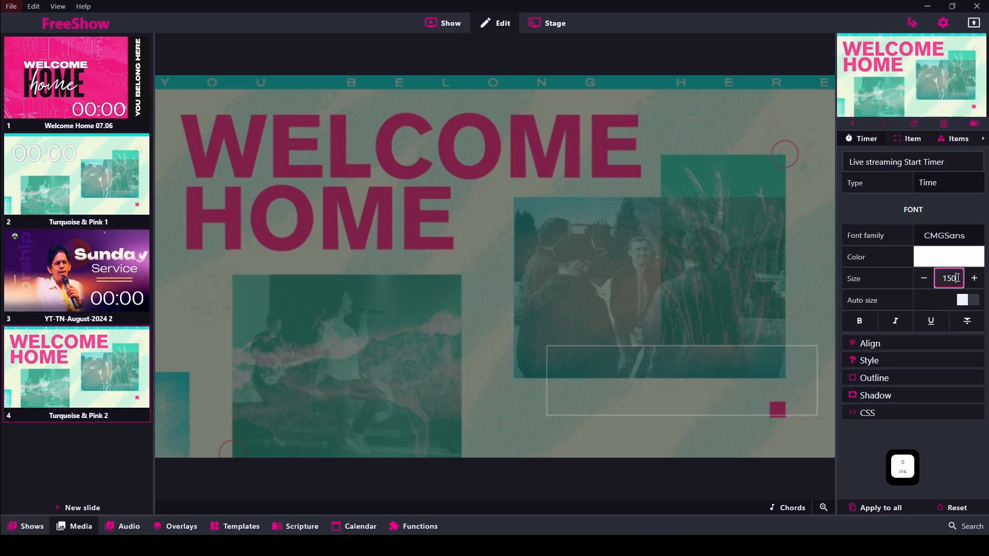
Move the timer box just below the right-hand photo on the slide and deselect it.
{"action": "left_click", "coordinate": [693, 412]}
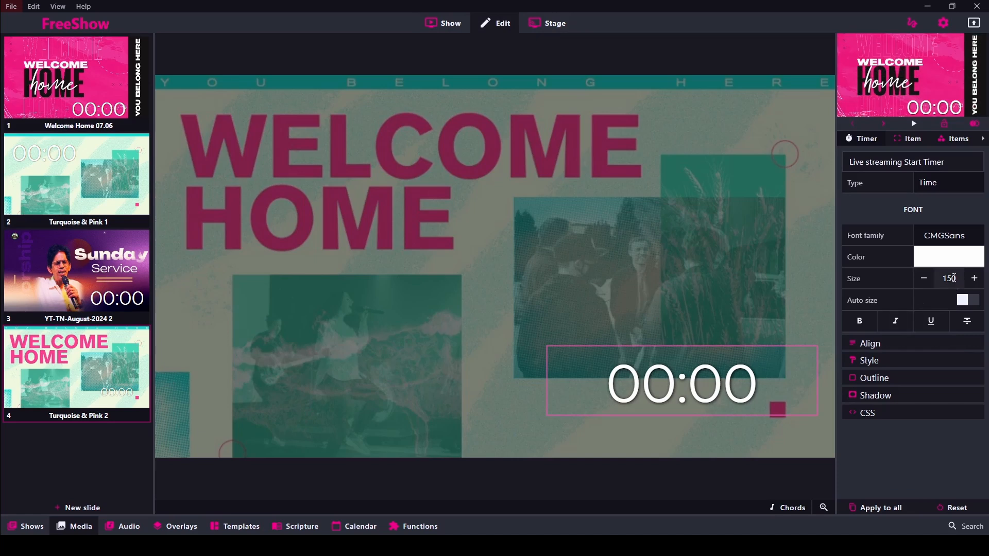
{"action": "left_click_drag", "start_coordinate": [672, 400], "coordinate": [648, 435]}
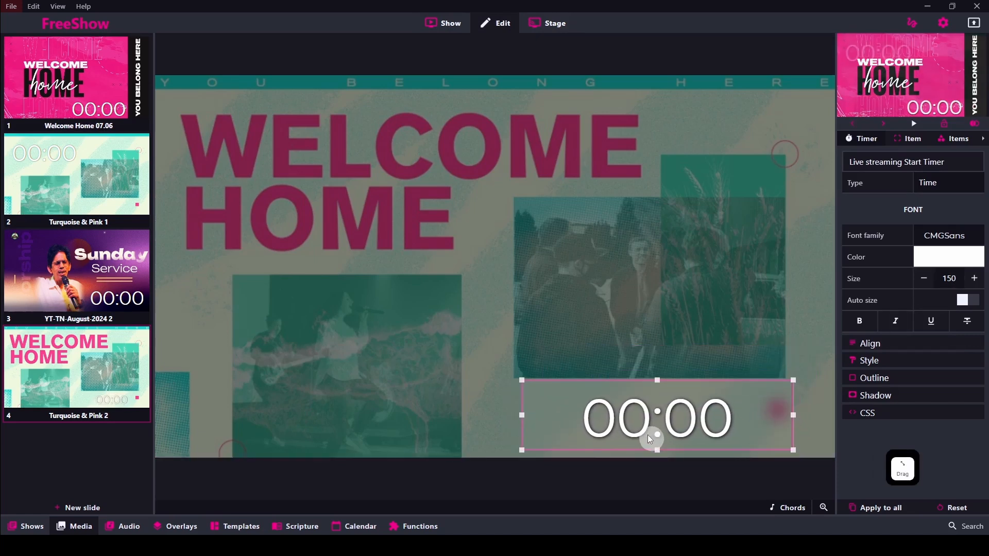
{"action": "left_click", "coordinate": [656, 479]}
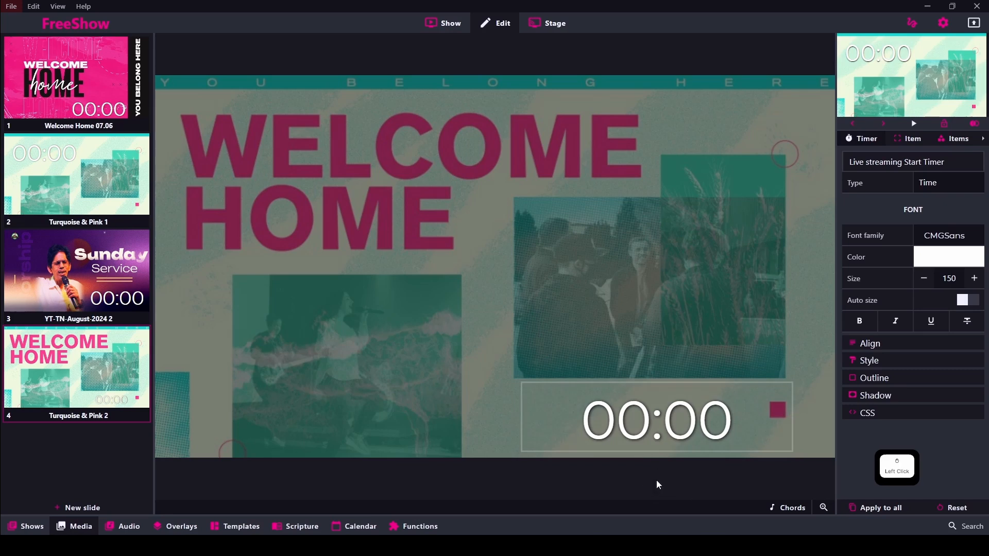
Return to the show view and reset the Counter and Live streaming Start Timer among the timer functions.
{"action": "left_click", "coordinate": [438, 24]}
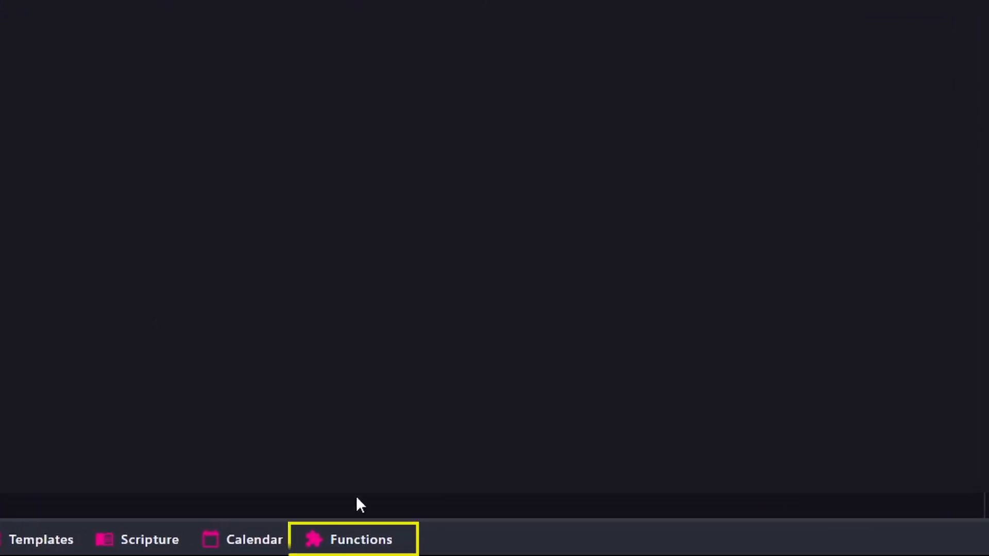
{"action": "left_click", "coordinate": [359, 539]}
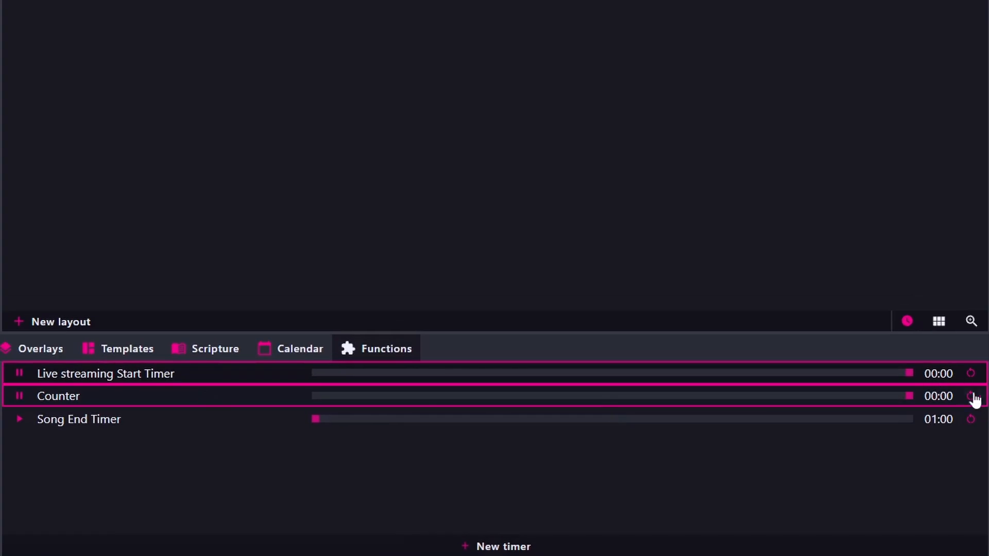
{"action": "left_click", "coordinate": [972, 397]}
{"action": "left_click", "coordinate": [970, 373]}
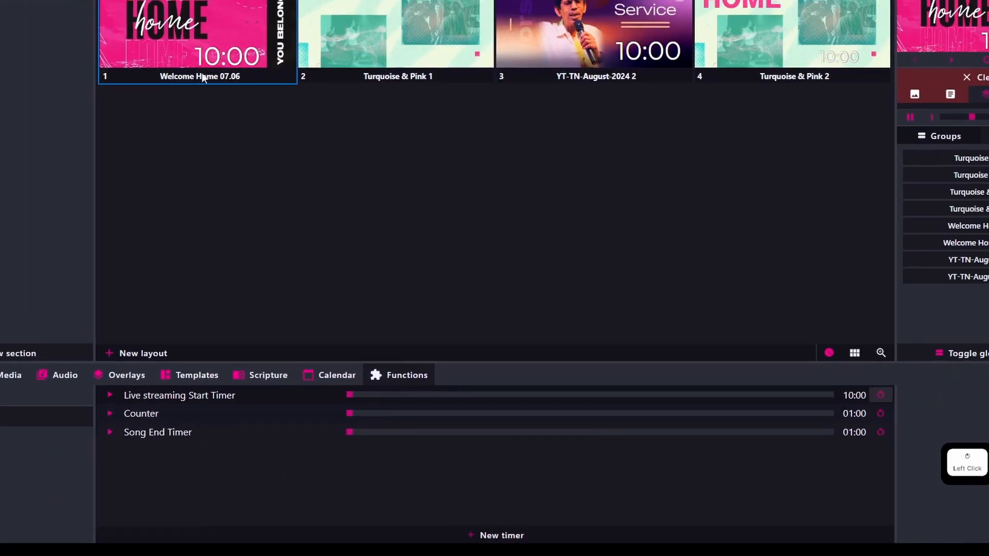
Test the Preshow from its first slide, advance the Live streaming Start Timer to its final seconds, and clear the output.
{"action": "left_click", "coordinate": [239, 76]}
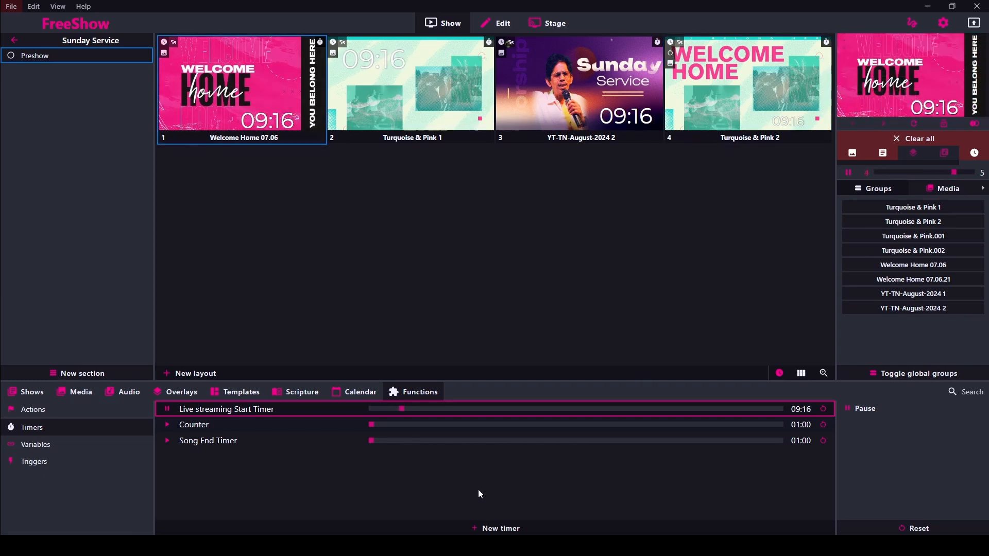
{"action": "left_click_drag", "start_coordinate": [402, 412], "coordinate": [755, 411]}
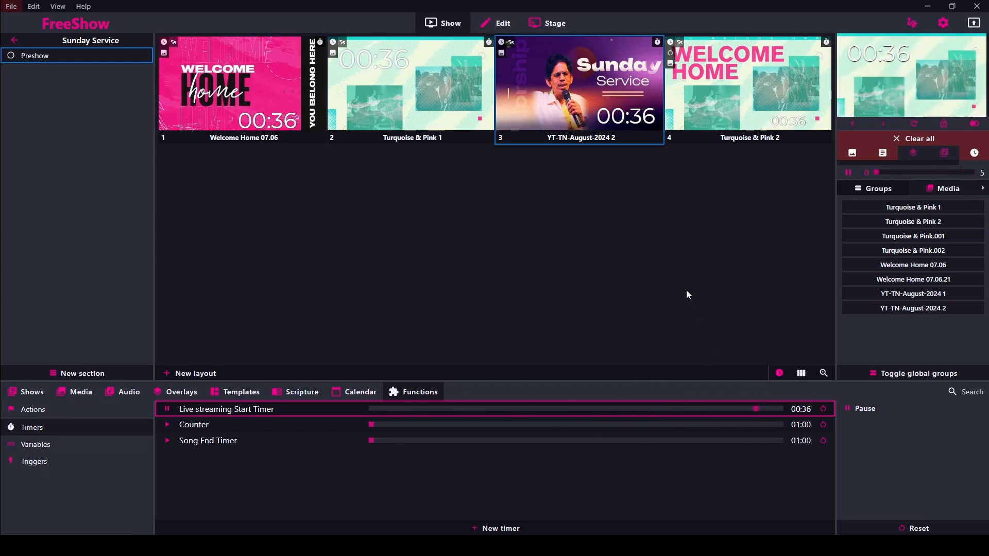
{"action": "left_click_drag", "start_coordinate": [761, 413], "coordinate": [773, 409]}
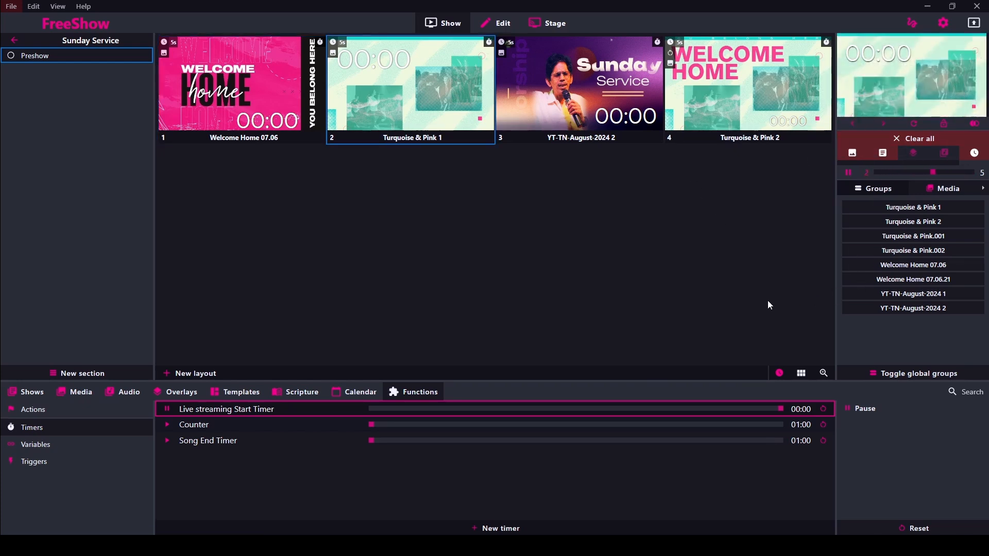
{"action": "left_click", "coordinate": [921, 140]}
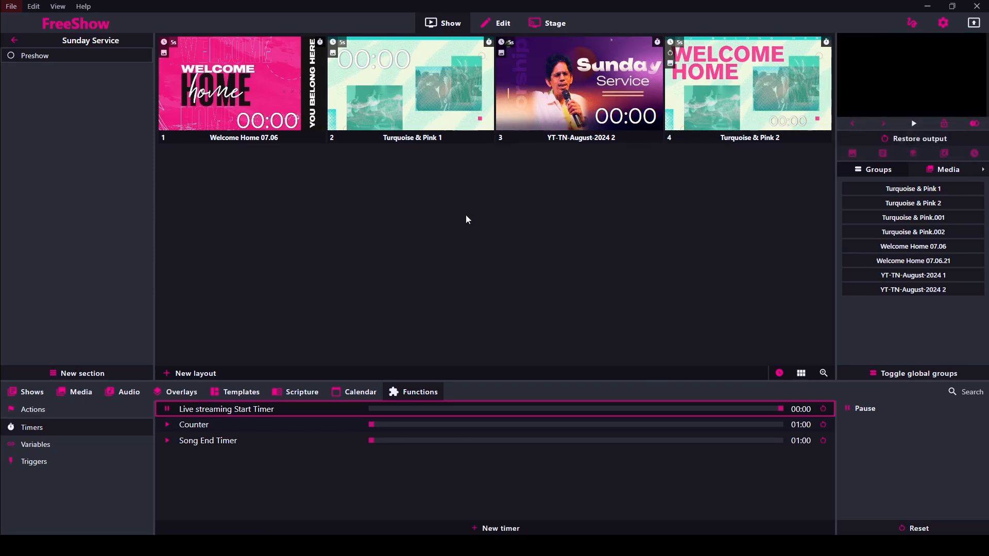
Add the existing Youtube Promo show to the Sunday Service project below Preshow and open it.
{"action": "left_click", "coordinate": [18, 394]}
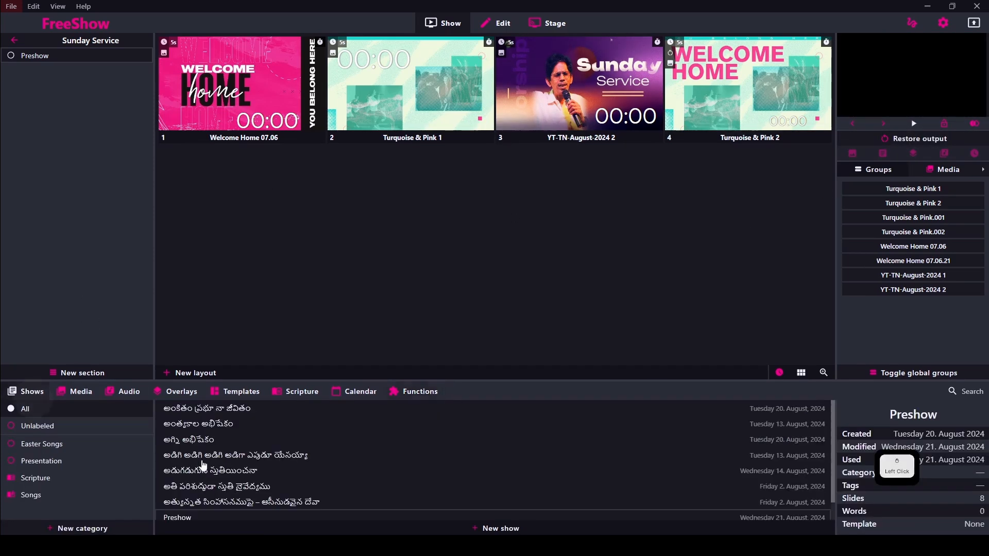
{"action": "scroll", "coordinate": [205, 532], "scroll_direction": "down", "scroll_amount": 2}
{"action": "left_click_drag", "start_coordinate": [202, 517], "coordinate": [55, 91]}
{"action": "left_click", "coordinate": [56, 71]}
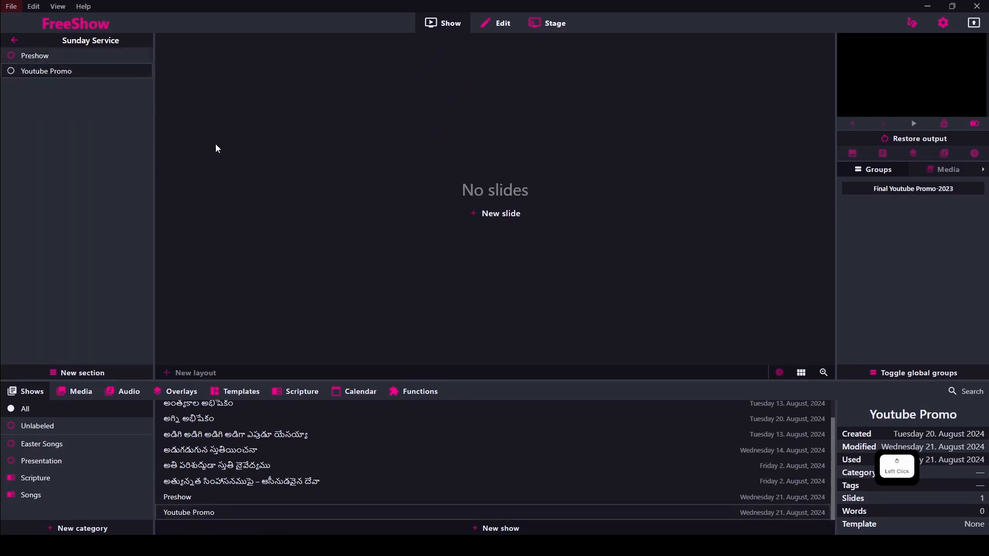
Add the Final Youtube Promo video from the FreeShow media folder to the empty Youtube Promo show as a slide.
{"action": "left_click", "coordinate": [77, 394]}
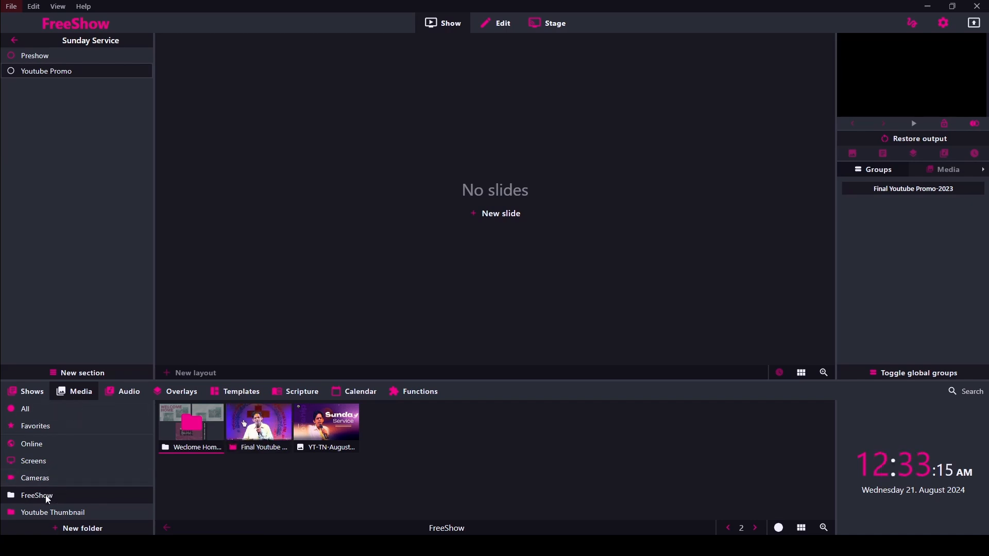
{"action": "left_click_drag", "start_coordinate": [261, 446], "coordinate": [362, 161]}
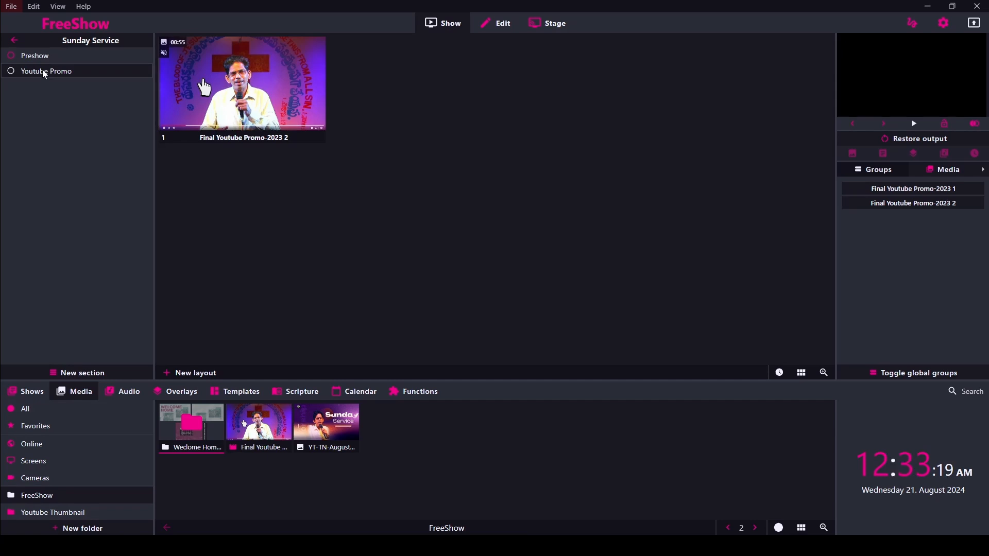
Open Preshow and set its last slide, Turquoise & Pink 2, to go to the next item on media finished.
{"action": "left_click", "coordinate": [36, 57]}
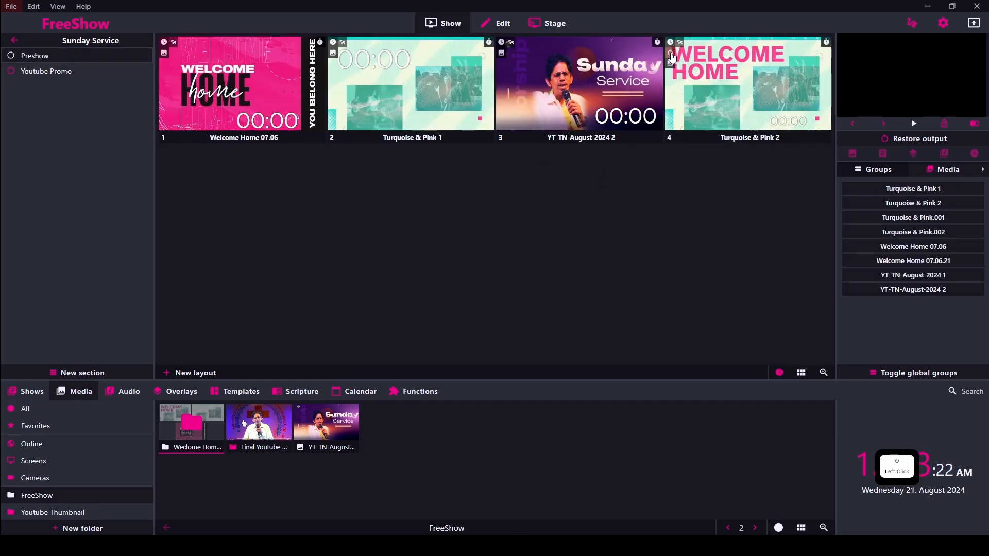
{"action": "right_click", "coordinate": [742, 77]}
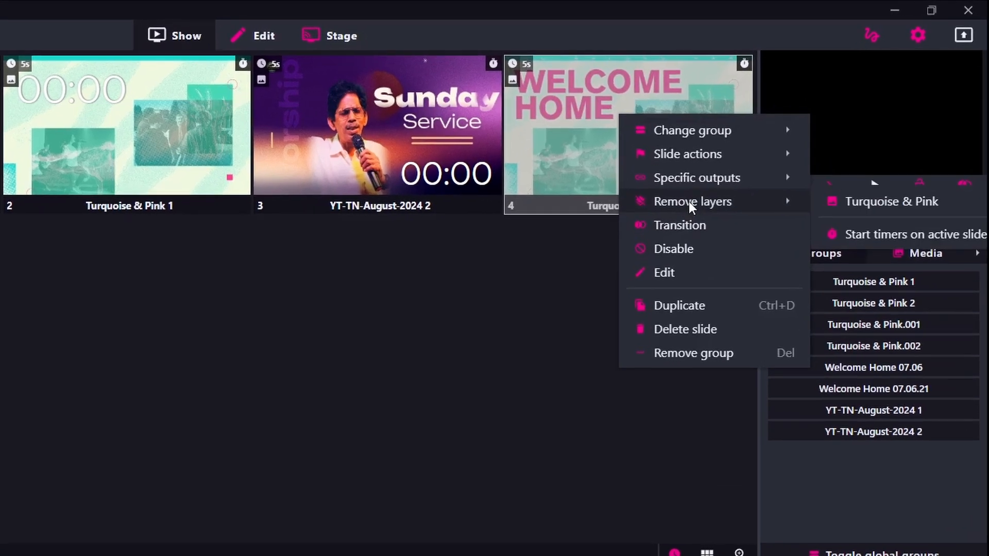
{"action": "mouse_move", "coordinate": [759, 137]}
{"action": "mouse_move", "coordinate": [695, 156]}
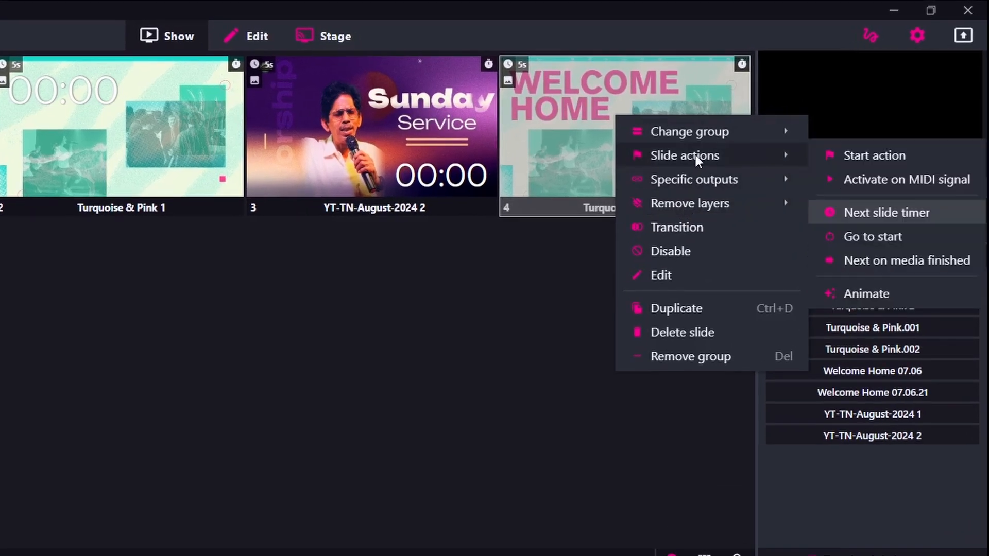
{"action": "left_click", "coordinate": [875, 270]}
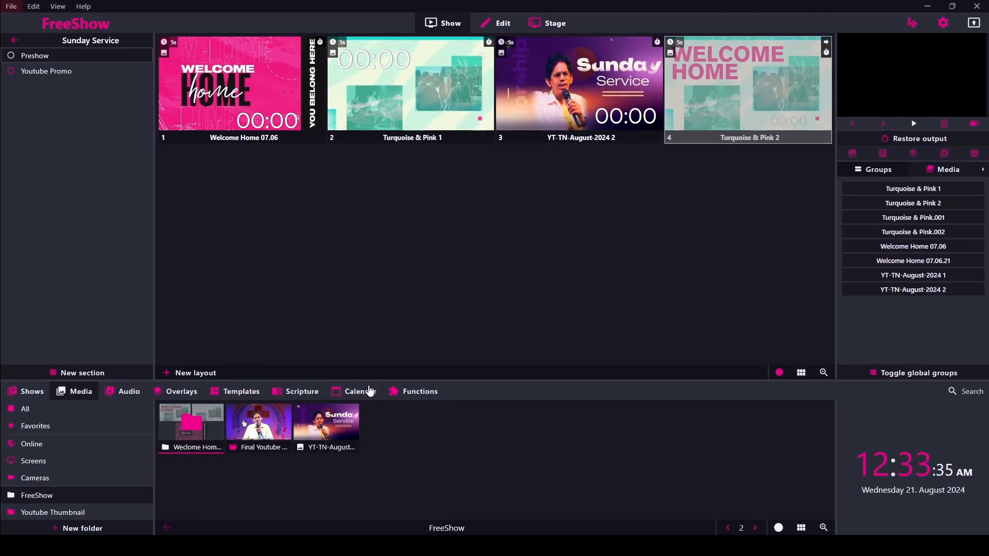
Test the handover by advancing the Live streaming Start Timer to its end, playing the last Preshow slide, and seeking within the promo video.
{"action": "left_click", "coordinate": [419, 392]}
{"action": "left_click_drag", "start_coordinate": [780, 409], "coordinate": [773, 414]}
{"action": "left_click", "coordinate": [699, 93]}
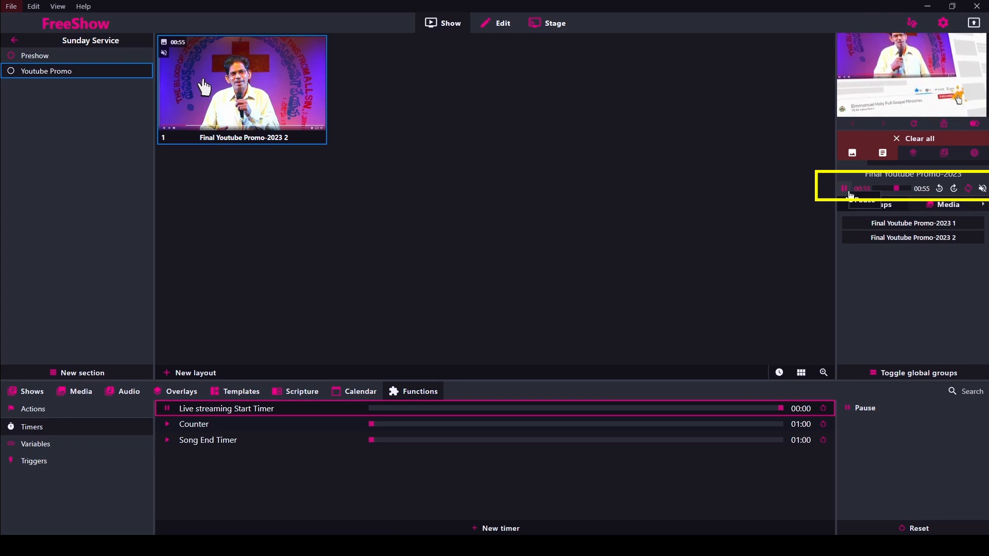
{"action": "left_click", "coordinate": [894, 190]}
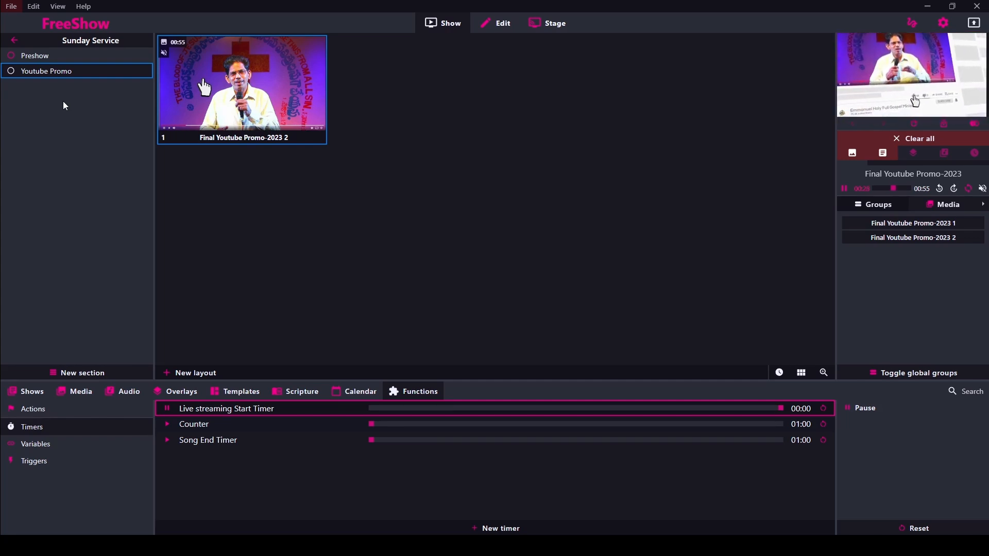
{"action": "left_click", "coordinate": [61, 130]}
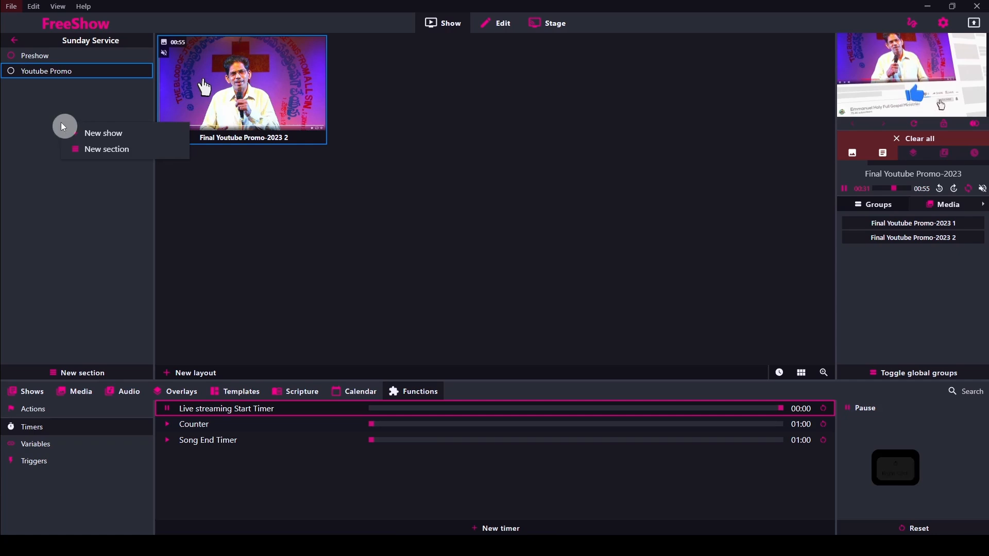
{"action": "left_click", "coordinate": [88, 133]}
{"action": "left_click", "coordinate": [672, 213]}
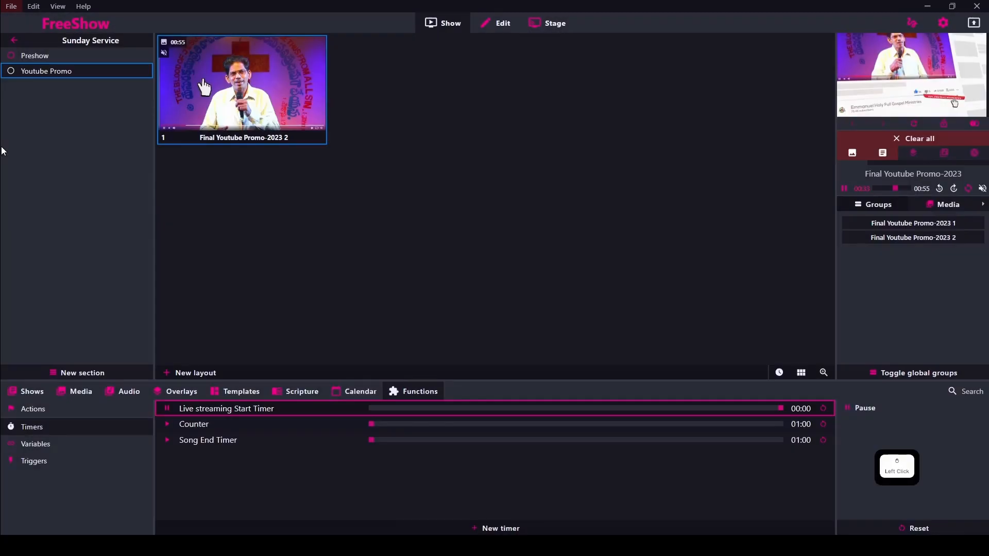
Add a new section named Prayer below Youtube Promo in the Sunday Service project.
{"action": "right_click", "coordinate": [20, 153]}
{"action": "left_click", "coordinate": [40, 173]}
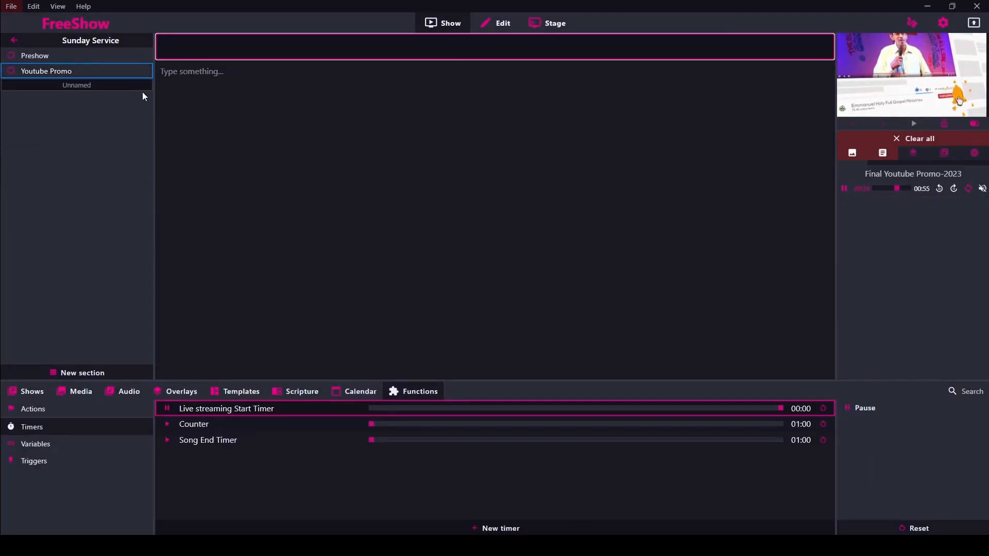
{"action": "type", "text": "Prayer"}
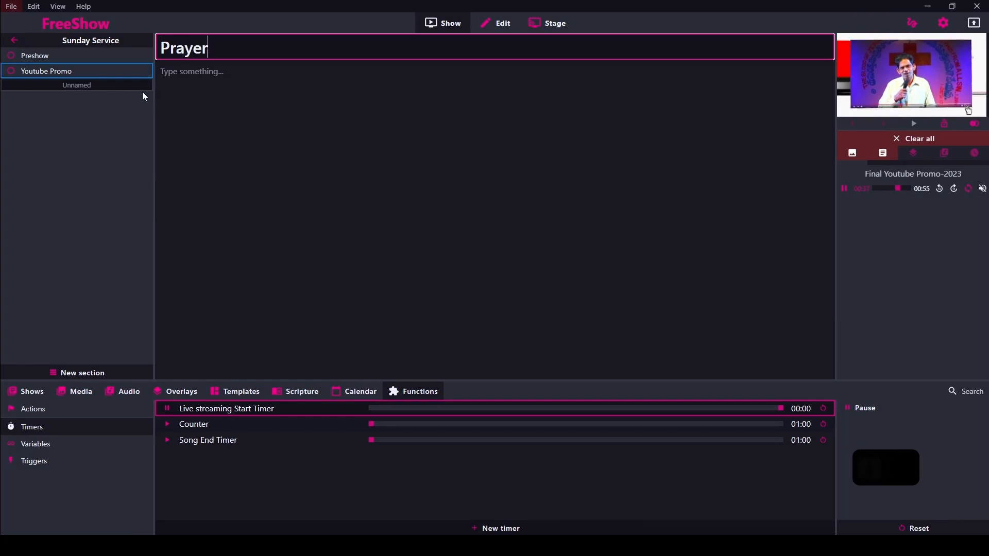
{"action": "key", "text": "Return"}
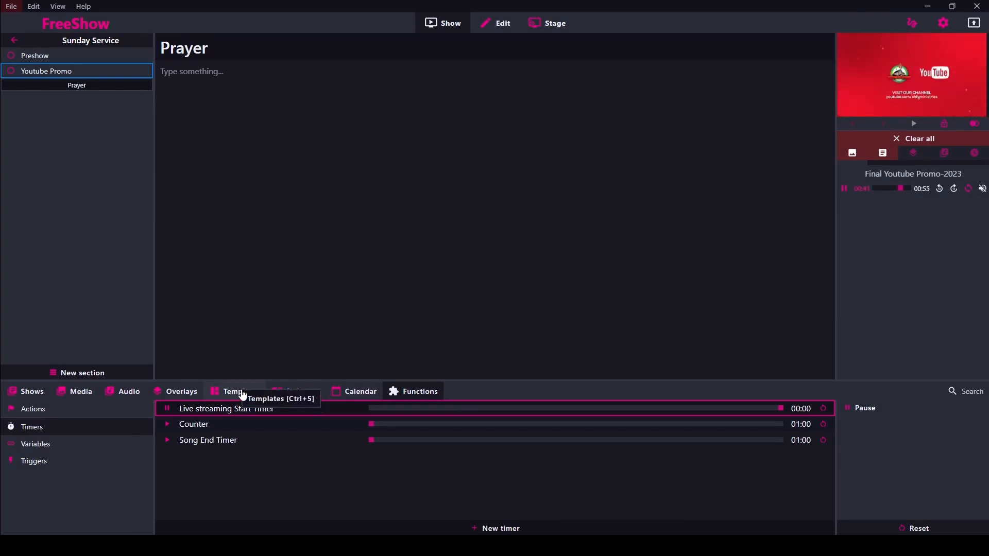
Search the online Pixabay media for Prayer images.
{"action": "left_click", "coordinate": [85, 391]}
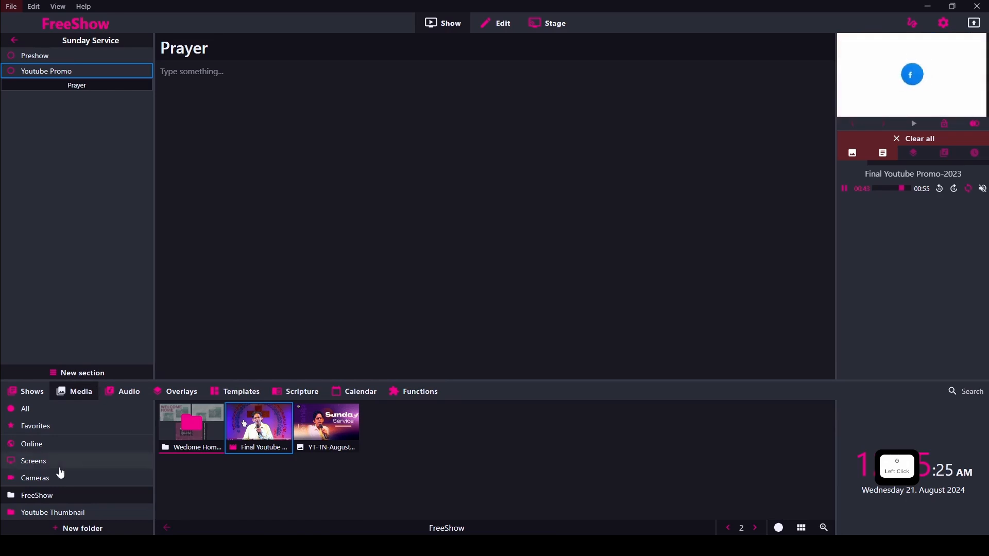
{"action": "left_click", "coordinate": [38, 445]}
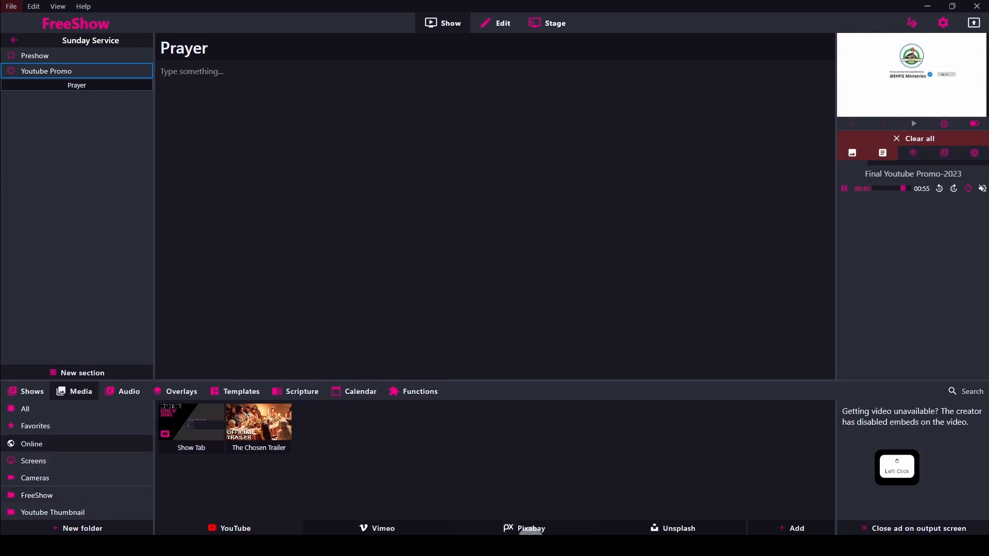
{"action": "left_click", "coordinate": [530, 528]}
{"action": "left_click", "coordinate": [954, 393]}
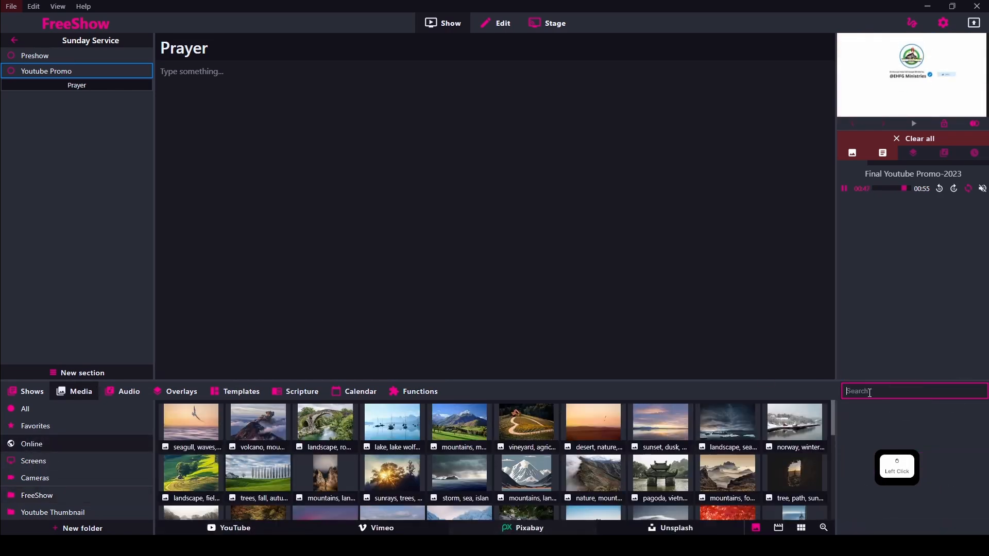
{"action": "type", "text": "{"}
{"action": "key", "text": "Insert"}
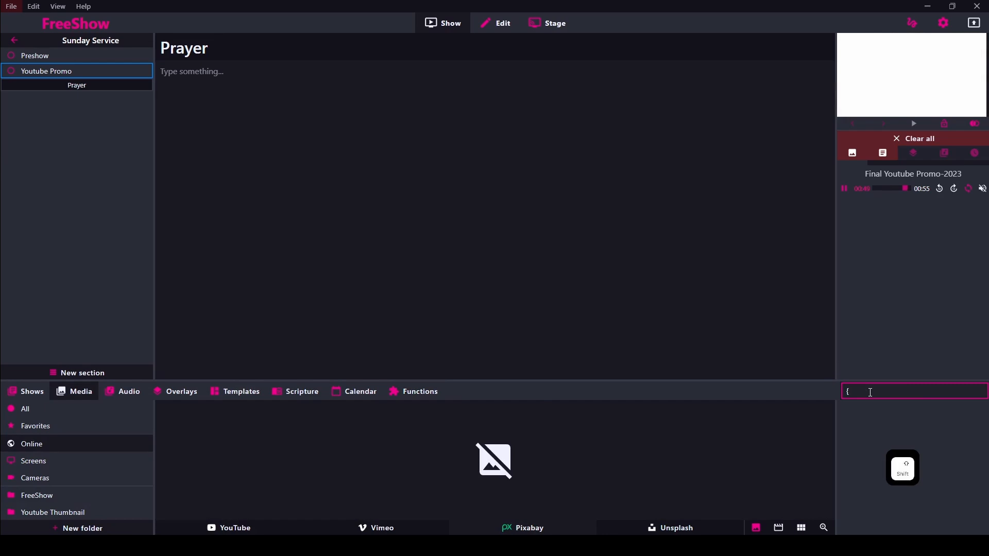
{"action": "key", "text": "BackSpace"}
{"action": "type", "text": "Pr"}
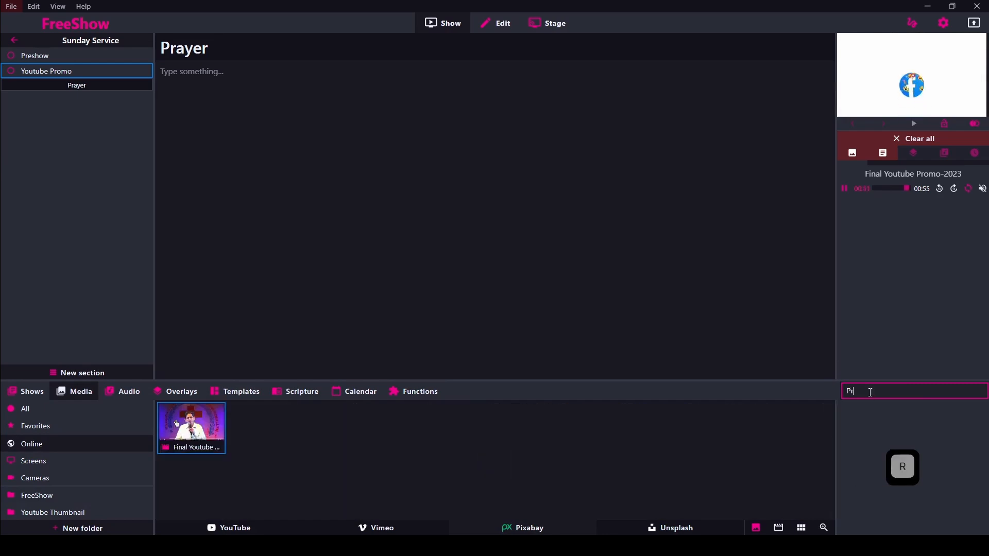
{"action": "type", "text": "ayer"}
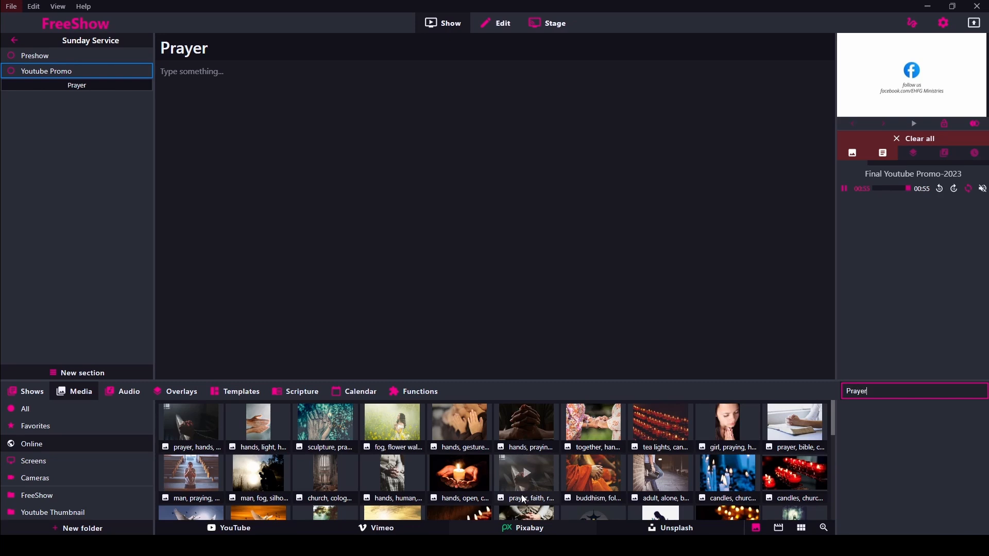
Output the image of four people beside a hilltop cross and add it directly to the project under the Prayer section.
{"action": "scroll", "coordinate": [618, 463], "scroll_direction": "down", "scroll_amount": 5}
{"action": "left_click", "coordinate": [788, 444]}
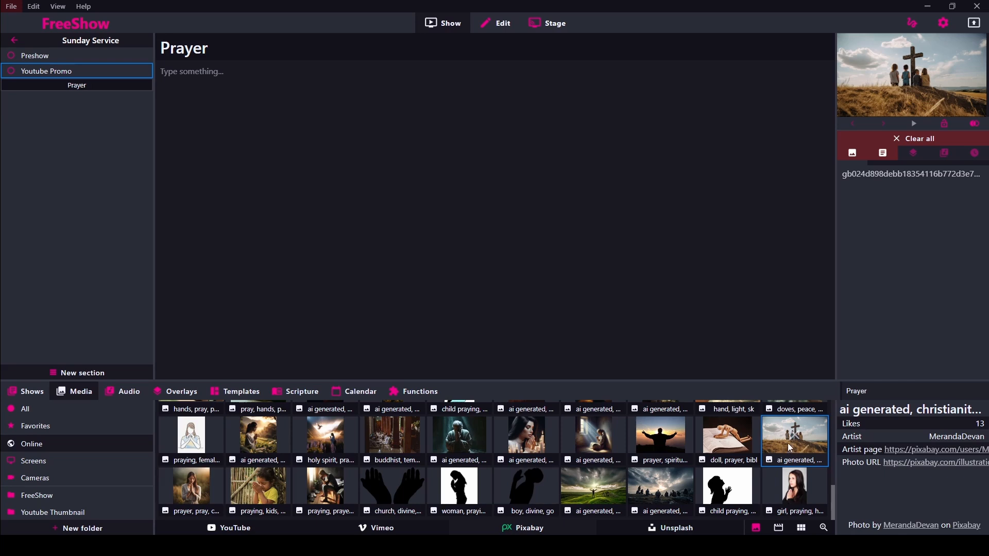
{"action": "left_click_drag", "start_coordinate": [791, 447], "coordinate": [294, 157]}
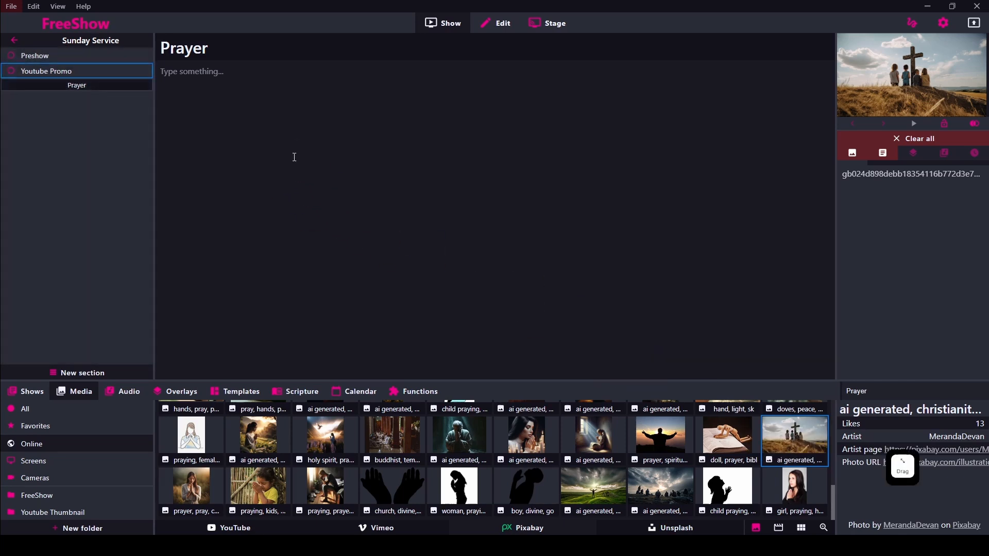
{"action": "left_click_drag", "start_coordinate": [767, 407], "coordinate": [148, 126]}
{"action": "left_click", "coordinate": [66, 103]}
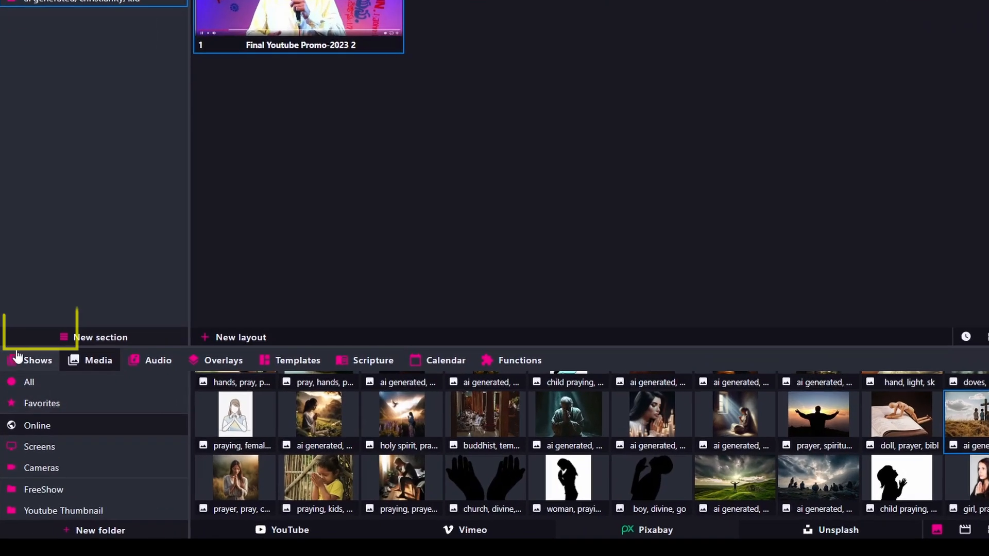
Create a new empty show and rename it Prayer.
{"action": "left_click", "coordinate": [17, 355]}
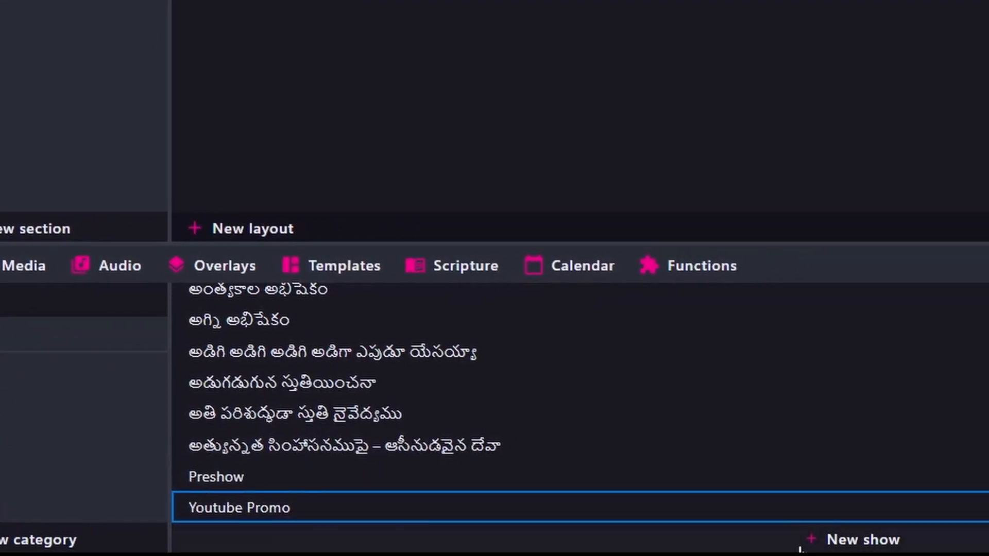
{"action": "left_click", "coordinate": [885, 542]}
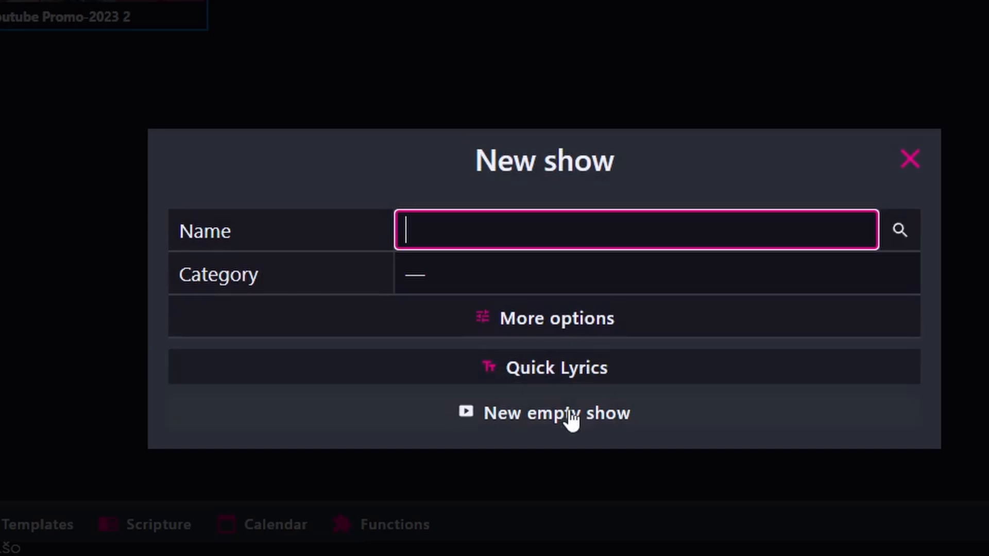
{"action": "left_click", "coordinate": [675, 210]}
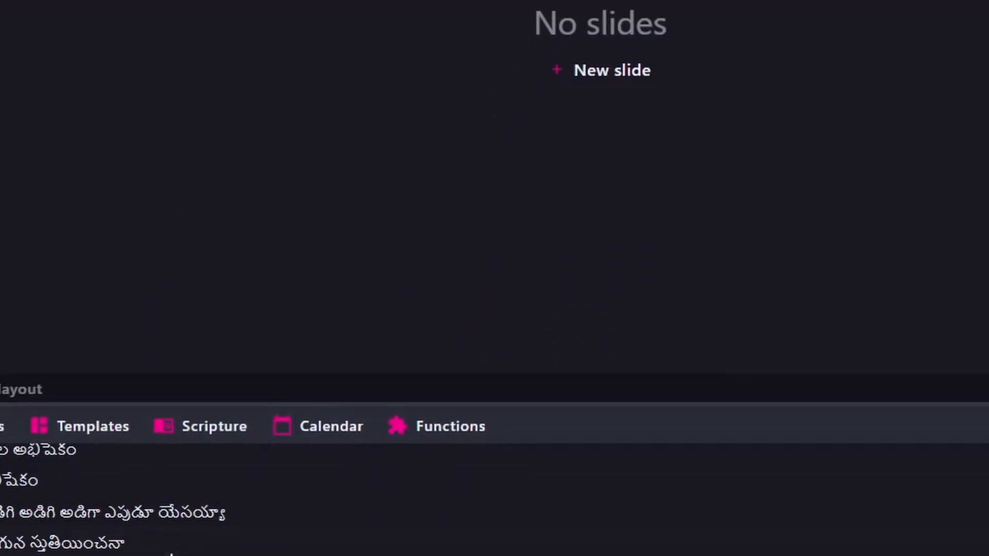
{"action": "right_click", "coordinate": [67, 507]}
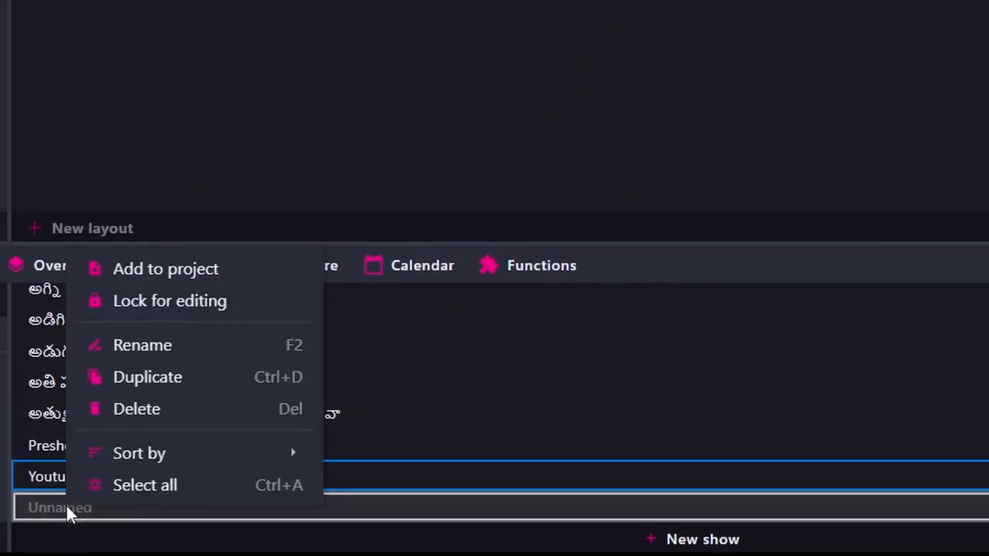
{"action": "left_click", "coordinate": [134, 354]}
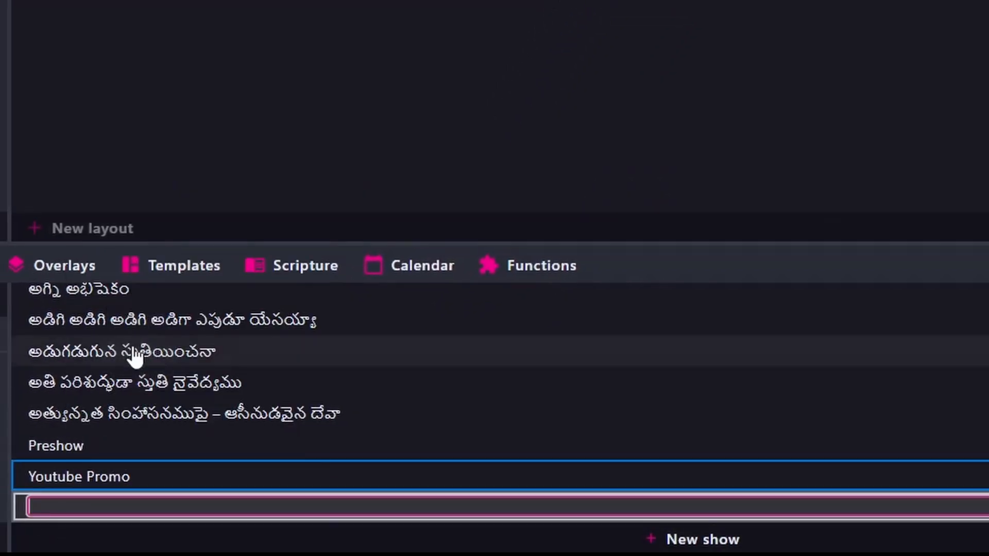
{"action": "type", "text": "Prayer"}
{"action": "key", "text": "Return"}
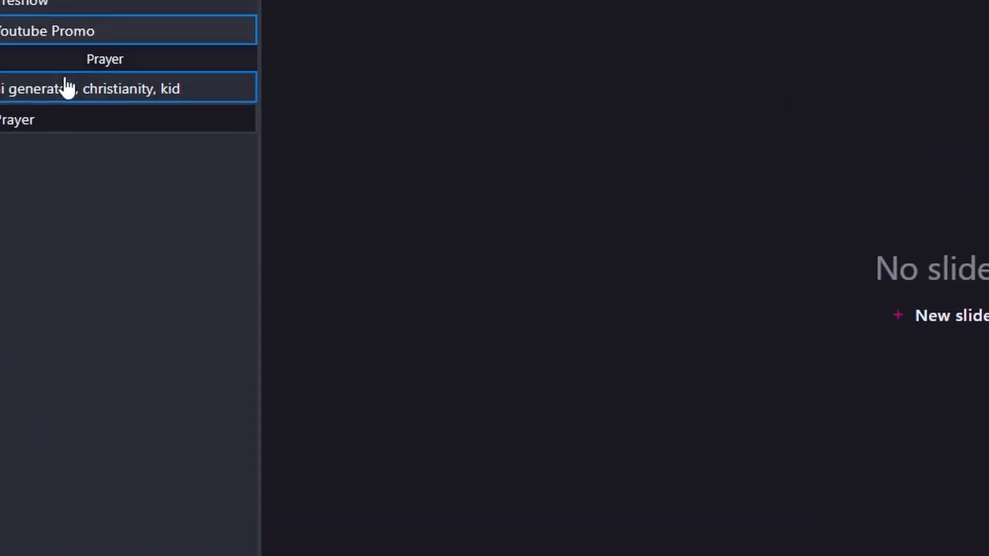
With the empty Prayer show open, search the online Pixabay media for Prayer again.
{"action": "left_click", "coordinate": [102, 196]}
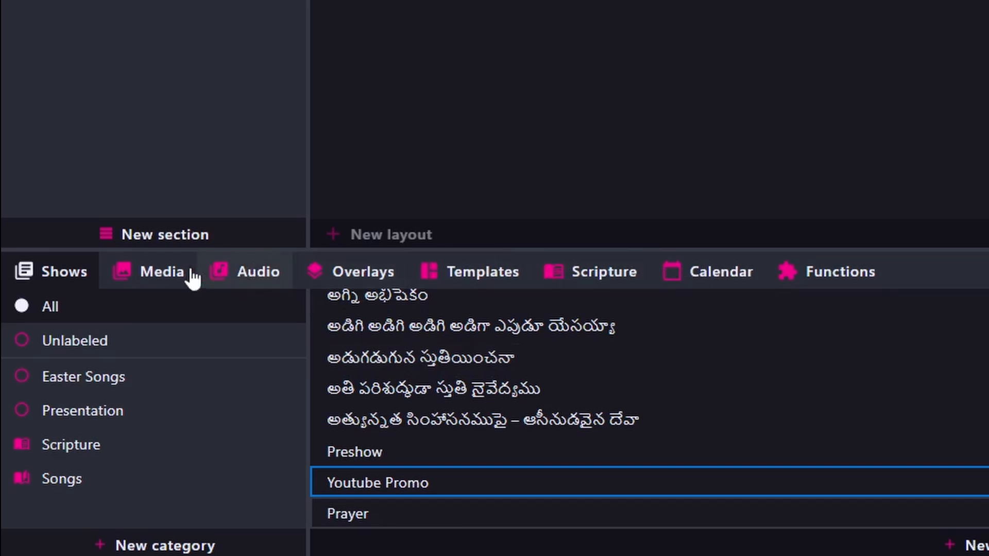
{"action": "left_click", "coordinate": [192, 275]}
{"action": "left_click", "coordinate": [988, 551]}
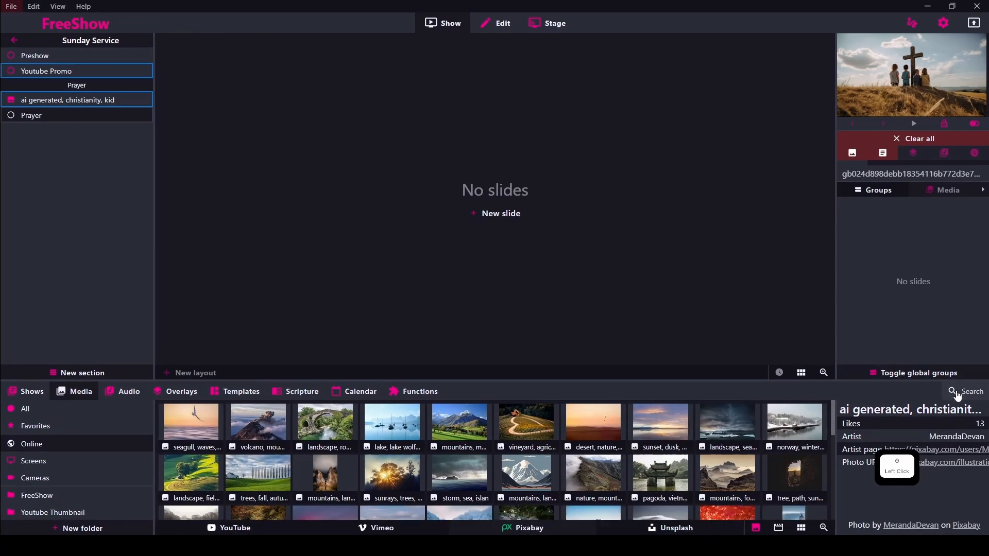
{"action": "left_click", "coordinate": [956, 393]}
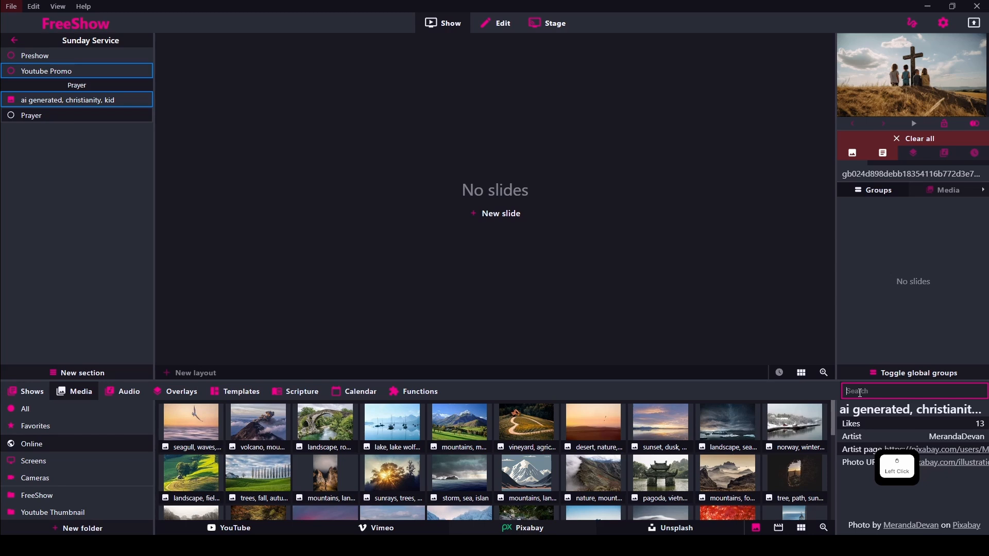
{"action": "type", "text": "Prayer"}
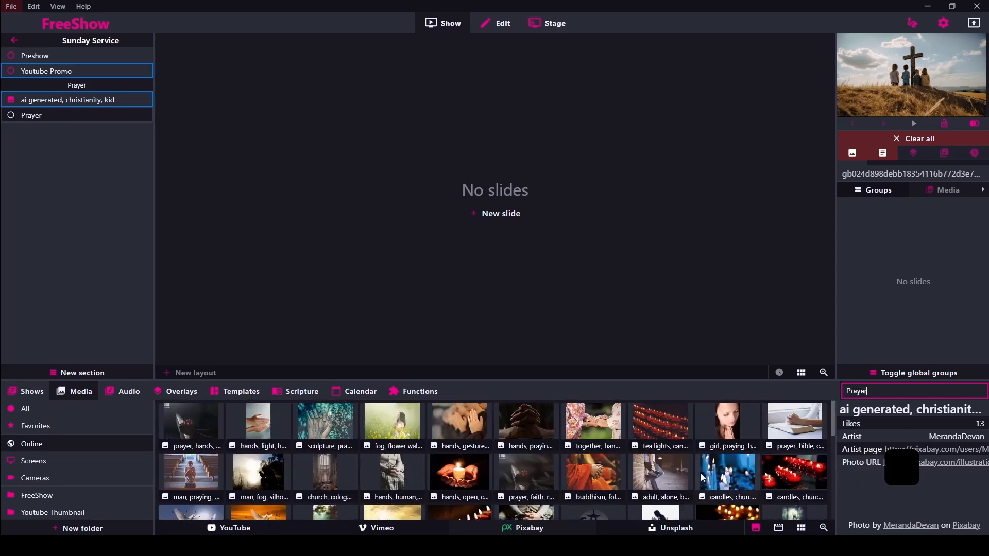
Add the hilltop cross image to the Prayer show as a slide and remove the separate image item from the project.
{"action": "scroll", "coordinate": [700, 472], "scroll_direction": "down", "scroll_amount": 5}
{"action": "scroll", "coordinate": [701, 474], "scroll_direction": "down", "scroll_amount": 1}
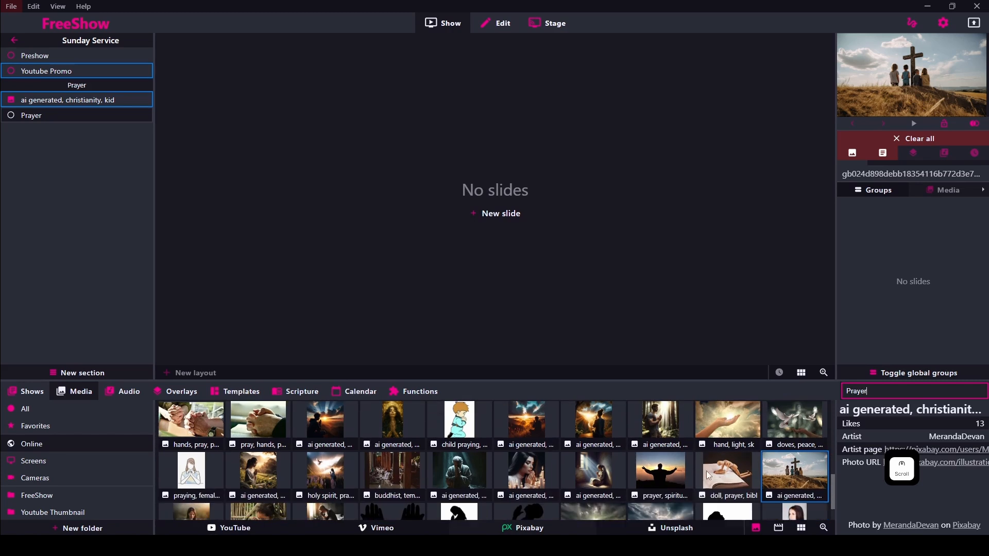
{"action": "left_click_drag", "start_coordinate": [796, 474], "coordinate": [425, 110]}
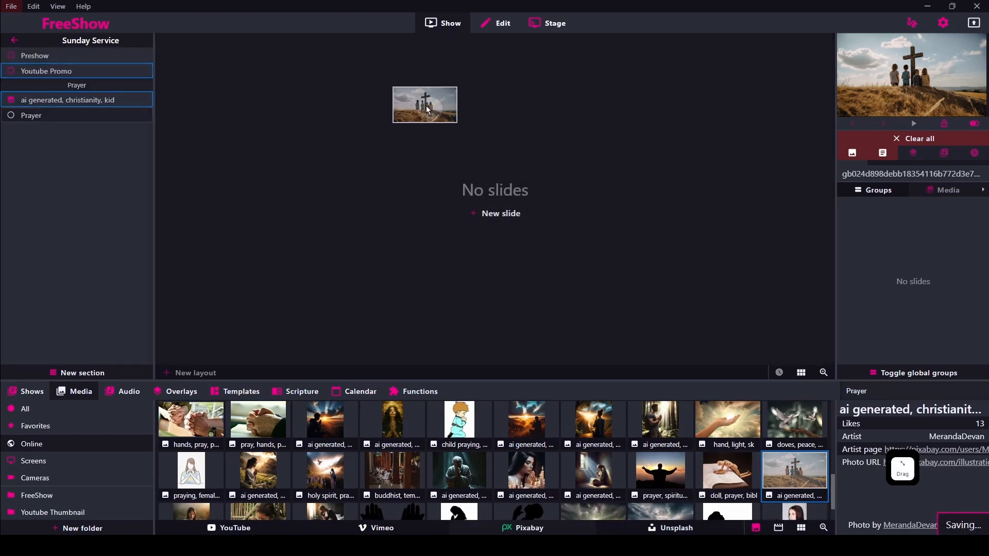
{"action": "left_click", "coordinate": [61, 119]}
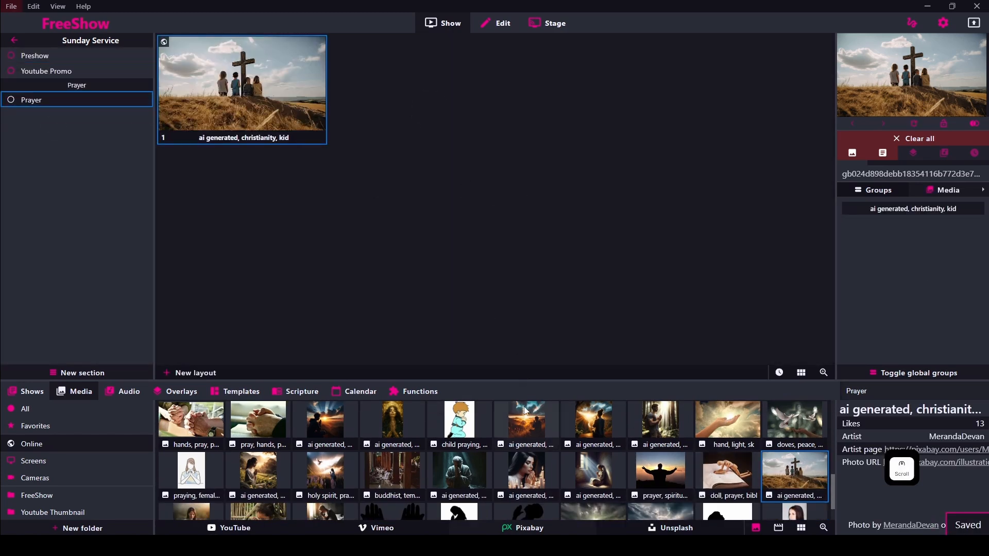
Add the image of a person with raised arms on green hills as the Prayer show's second slide and output it.
{"action": "scroll", "coordinate": [595, 474], "scroll_direction": "down", "scroll_amount": 1}
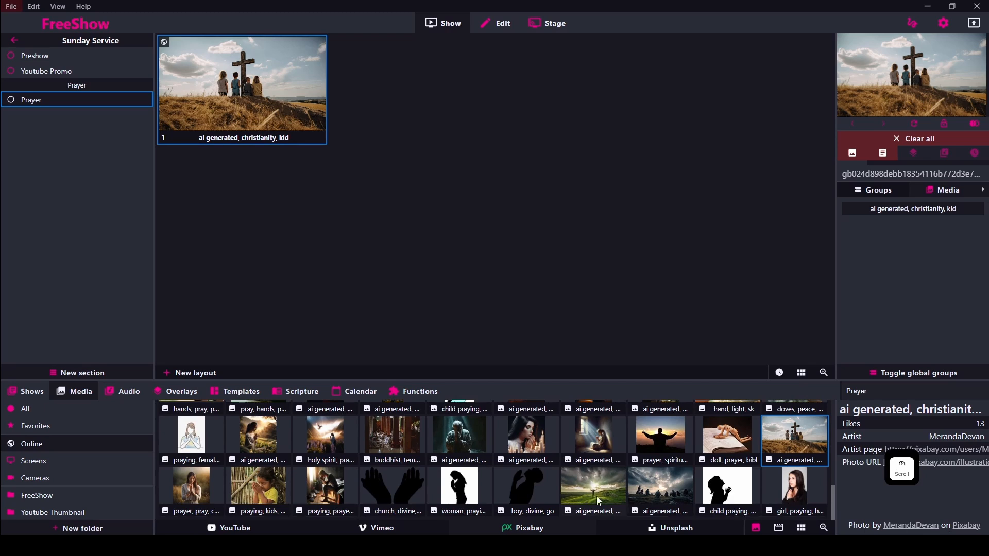
{"action": "left_click_drag", "start_coordinate": [596, 496], "coordinate": [438, 115]}
{"action": "left_click", "coordinate": [438, 115]}
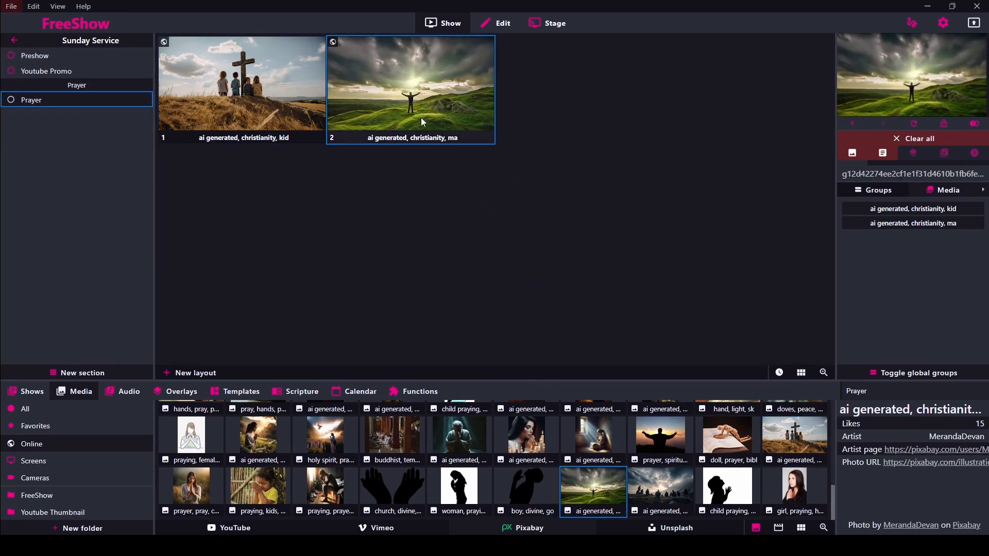
Add a textbox reading "Prayer" to the green hills slide.
{"action": "left_click", "coordinate": [489, 23]}
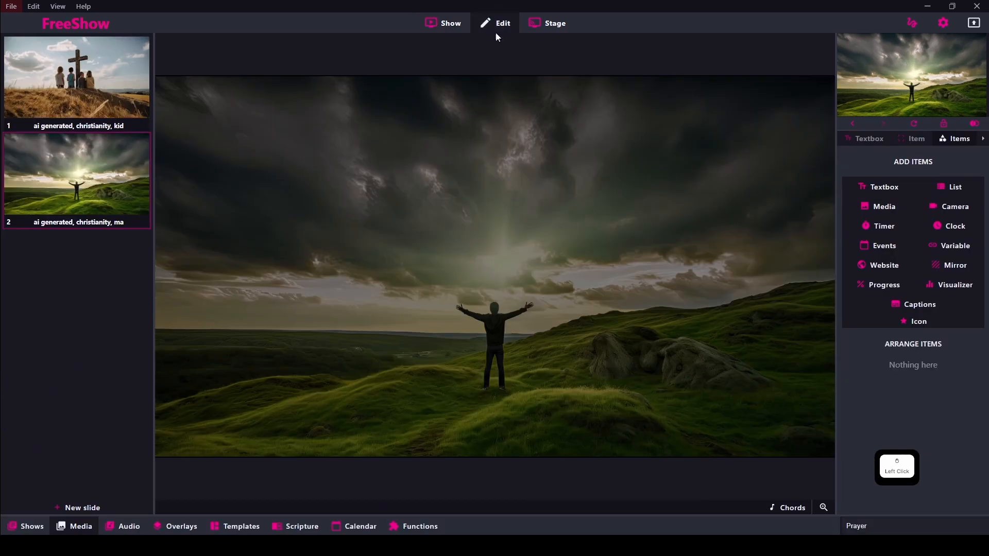
{"action": "left_click", "coordinate": [884, 187]}
{"action": "left_click", "coordinate": [484, 231]}
{"action": "type", "text": "Pr"}
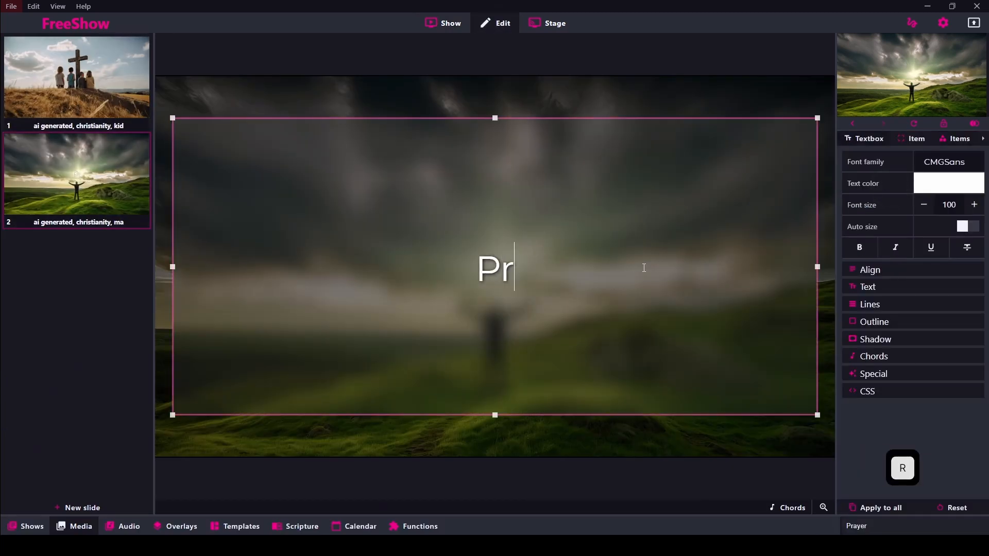
{"action": "type", "text": "ayer"}
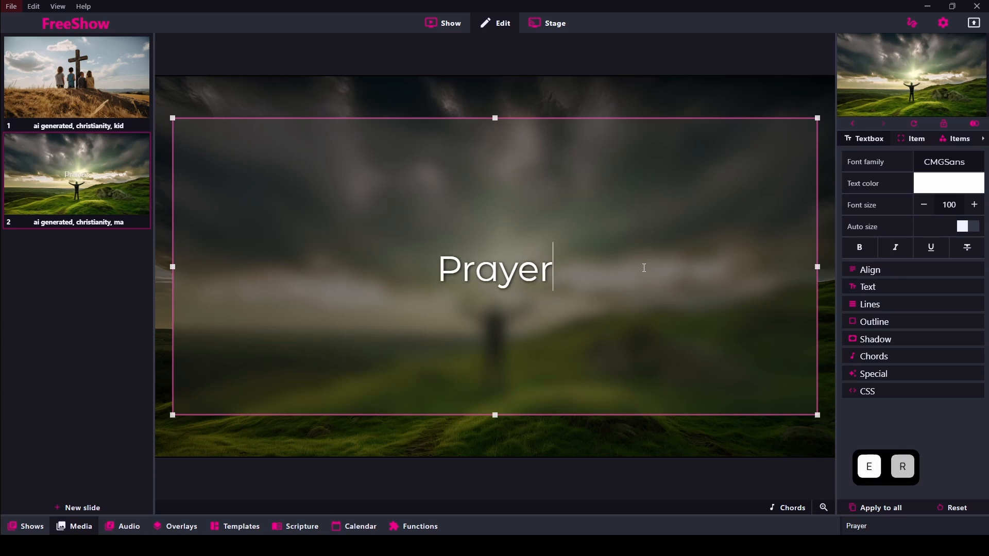
Shorten the Prayer textbox to a height of about 479, move it up to about Y 44, and return to the show's slides.
{"action": "left_click_drag", "start_coordinate": [495, 415], "coordinate": [488, 287]}
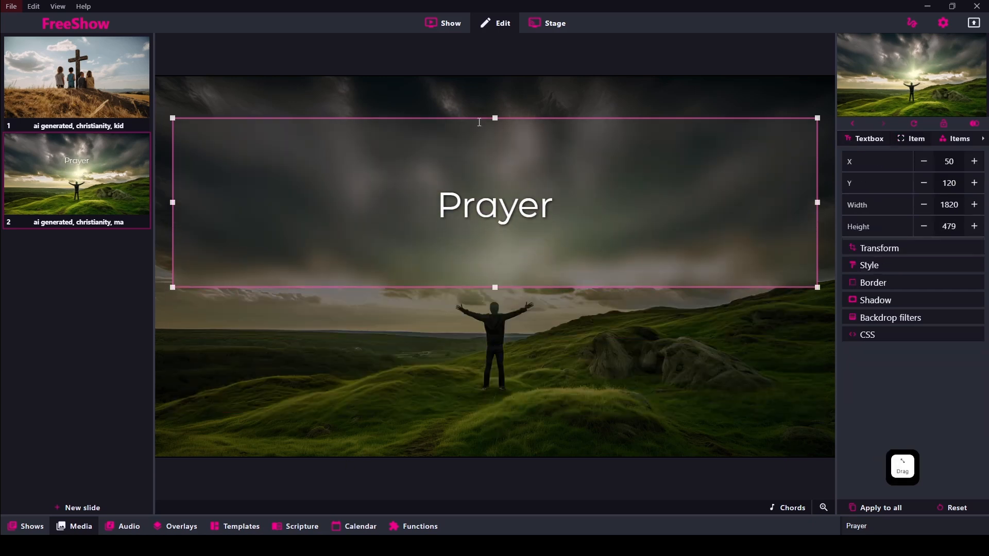
{"action": "left_click_drag", "start_coordinate": [474, 114], "coordinate": [470, 87]}
{"action": "left_click", "coordinate": [360, 328]}
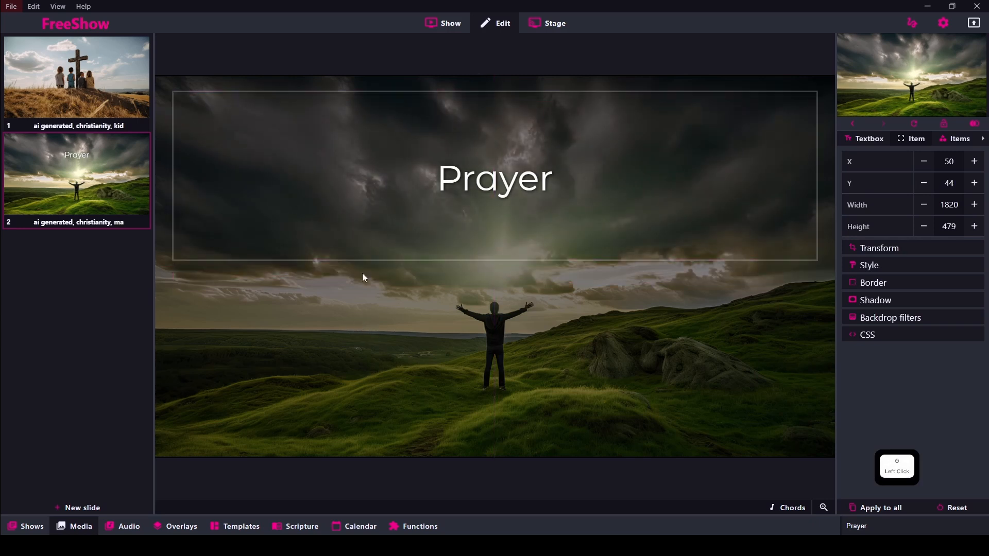
{"action": "left_click", "coordinate": [442, 21]}
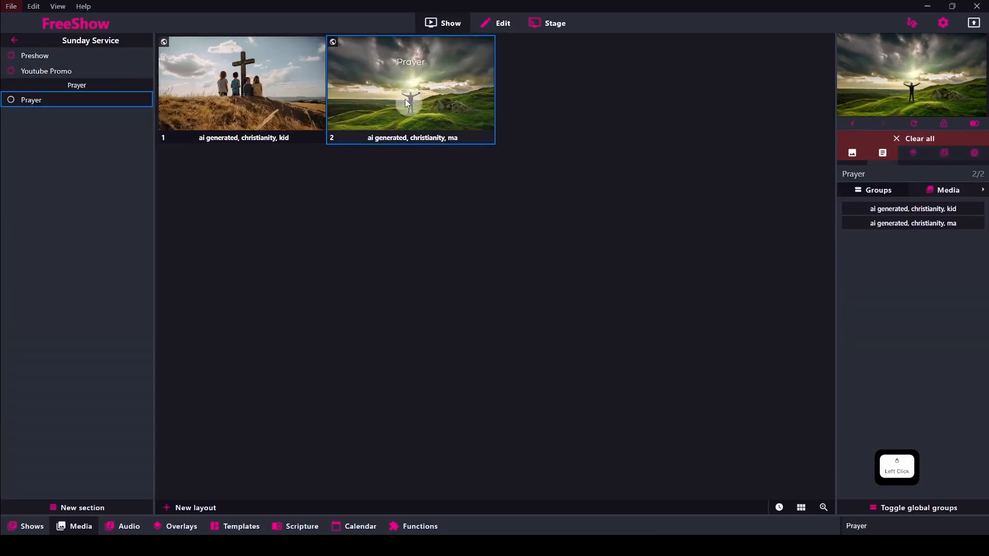
Select the Prayer text on the second slide and raise its font size gradually to about 130.
{"action": "left_click", "coordinate": [503, 25]}
{"action": "double_click", "coordinate": [457, 183]}
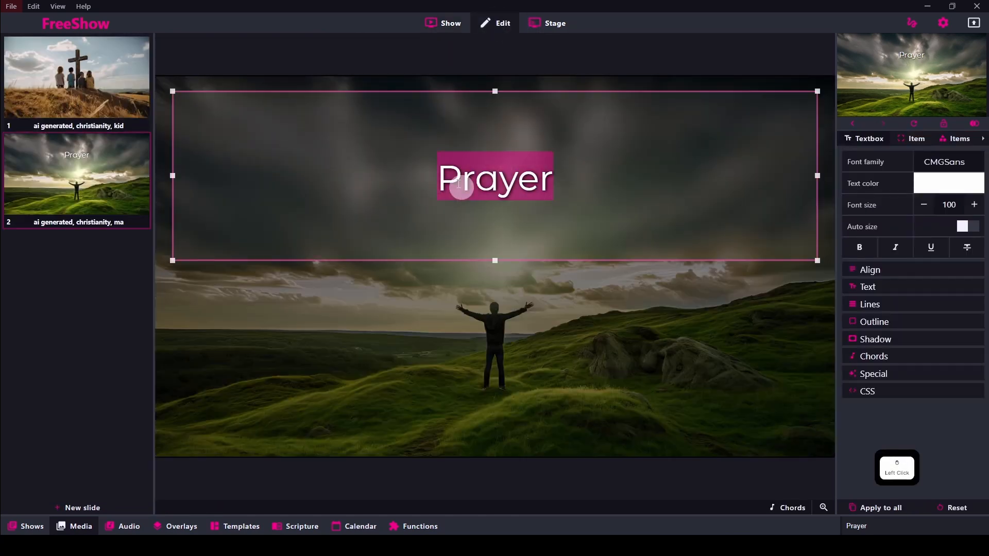
{"action": "left_click", "coordinate": [974, 205]}
{"action": "left_click", "coordinate": [974, 205]}
{"action": "left_click", "coordinate": [975, 205]}
{"action": "left_click", "coordinate": [974, 205]}
{"action": "left_click", "coordinate": [974, 205]}
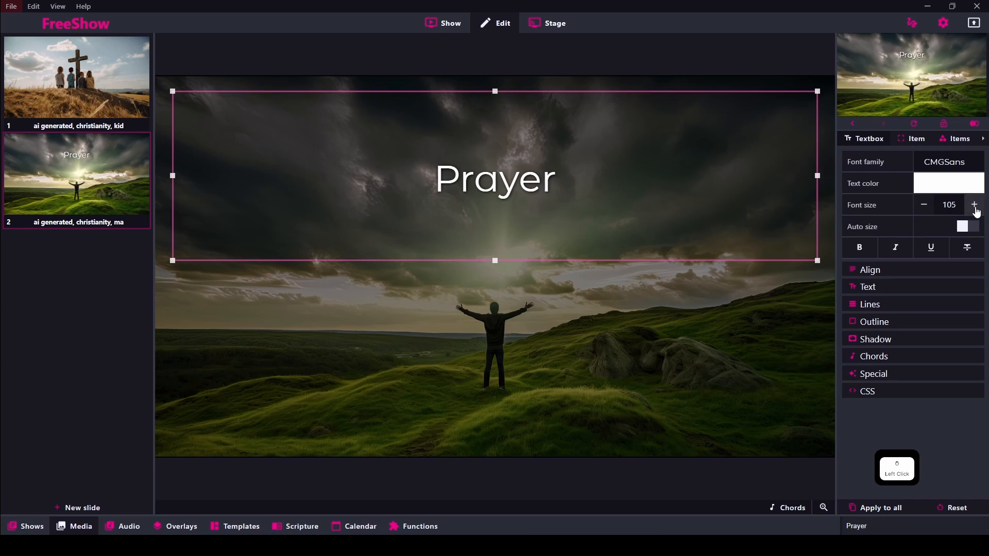
{"action": "left_click", "coordinate": [974, 205]}
{"action": "left_click", "coordinate": [974, 205]}
{"action": "left_click", "coordinate": [974, 205]}
{"action": "left_click", "coordinate": [974, 205]}
{"action": "left_click", "coordinate": [974, 205]}
{"action": "left_click", "coordinate": [974, 205]}
{"action": "left_click", "coordinate": [974, 205]}
{"action": "left_click", "coordinate": [974, 205]}
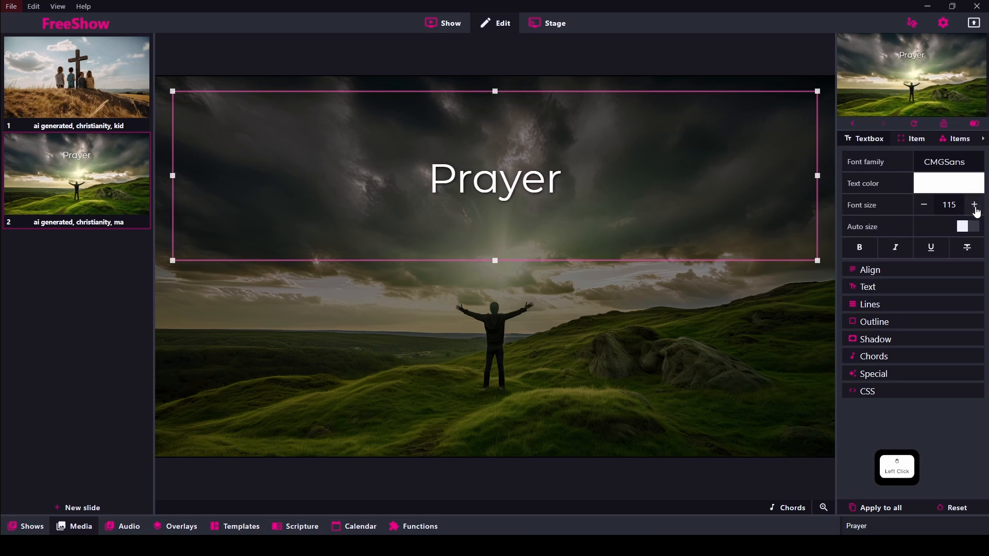
{"action": "left_click", "coordinate": [974, 205]}
{"action": "left_click", "coordinate": [974, 205]}
{"action": "left_click", "coordinate": [974, 205]}
{"action": "left_click", "coordinate": [975, 205]}
{"action": "left_click", "coordinate": [974, 205]}
{"action": "left_click", "coordinate": [974, 205]}
{"action": "left_click", "coordinate": [974, 205]}
{"action": "left_click", "coordinate": [974, 205]}
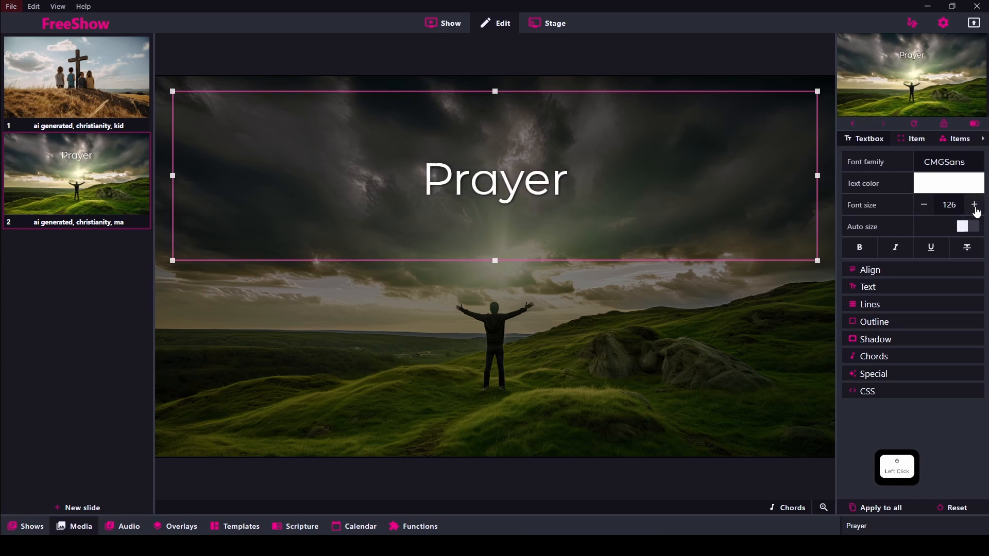
{"action": "left_click", "coordinate": [975, 205]}
{"action": "left_click", "coordinate": [974, 205]}
{"action": "left_click", "coordinate": [974, 205]}
{"action": "left_click", "coordinate": [974, 205]}
{"action": "left_click", "coordinate": [974, 205]}
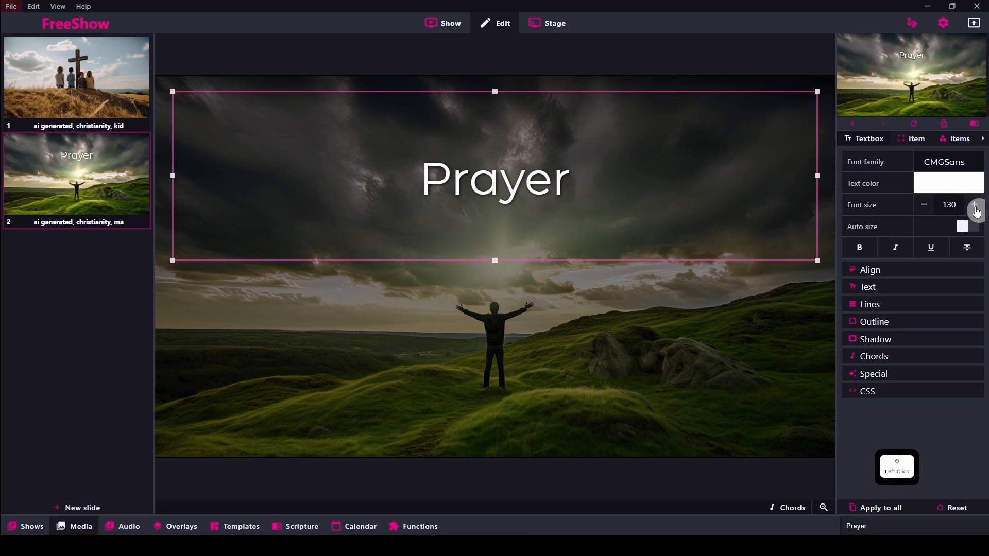
{"action": "left_click", "coordinate": [975, 205]}
{"action": "left_click", "coordinate": [974, 205]}
Set the Prayer text's font size to 200 and output both slides of the Prayer show, ending on the second.
{"action": "left_click", "coordinate": [944, 204]}
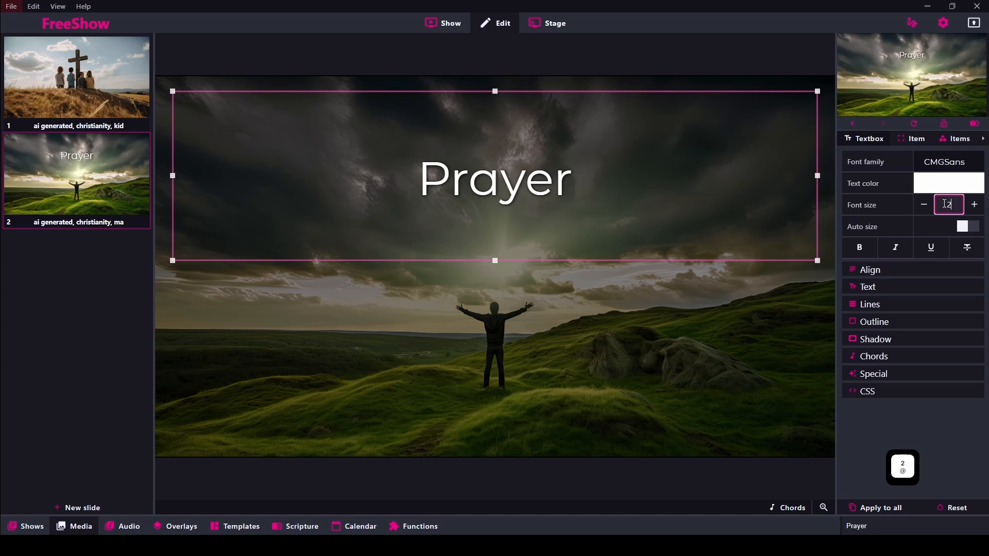
{"action": "key", "text": "Return"}
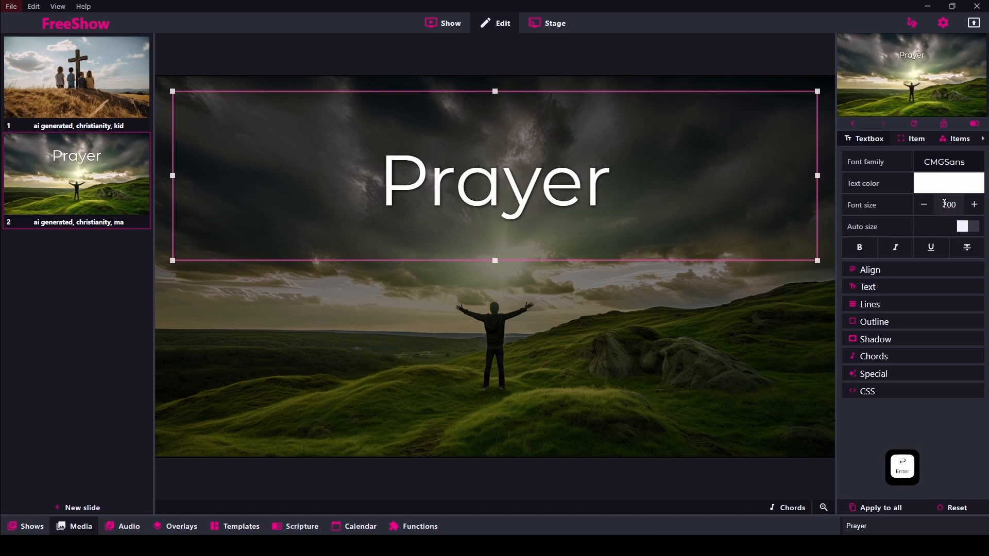
{"action": "left_click", "coordinate": [448, 23]}
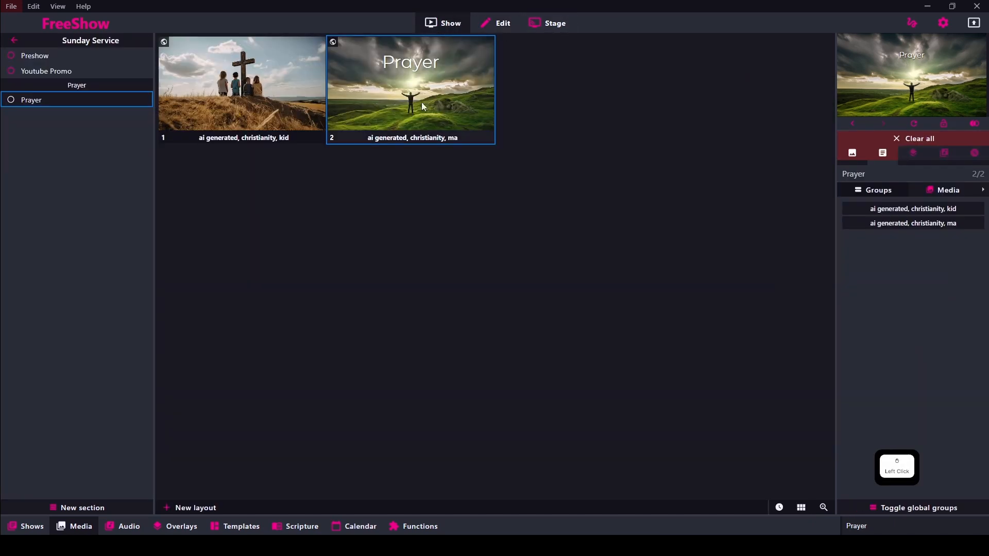
{"action": "left_click", "coordinate": [412, 94]}
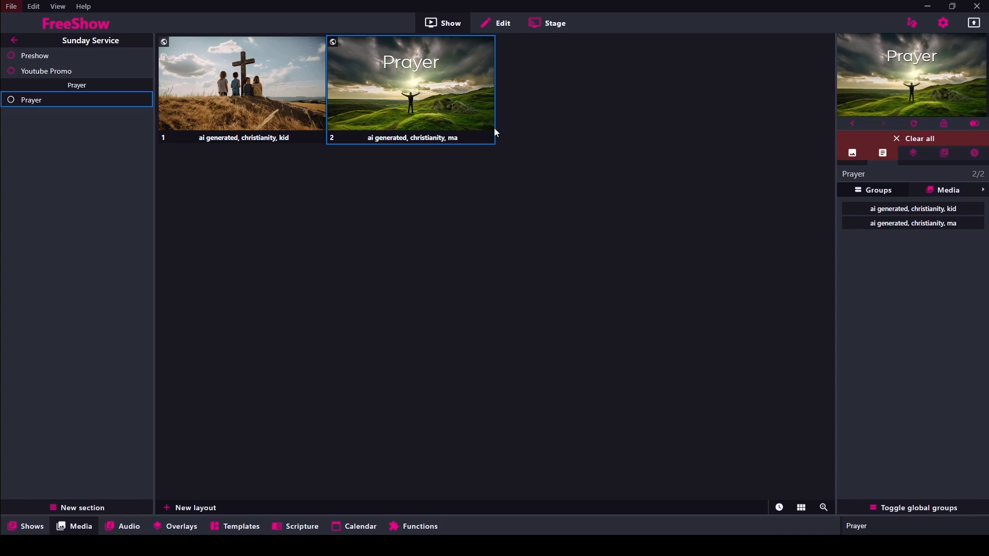
{"action": "left_click", "coordinate": [271, 90]}
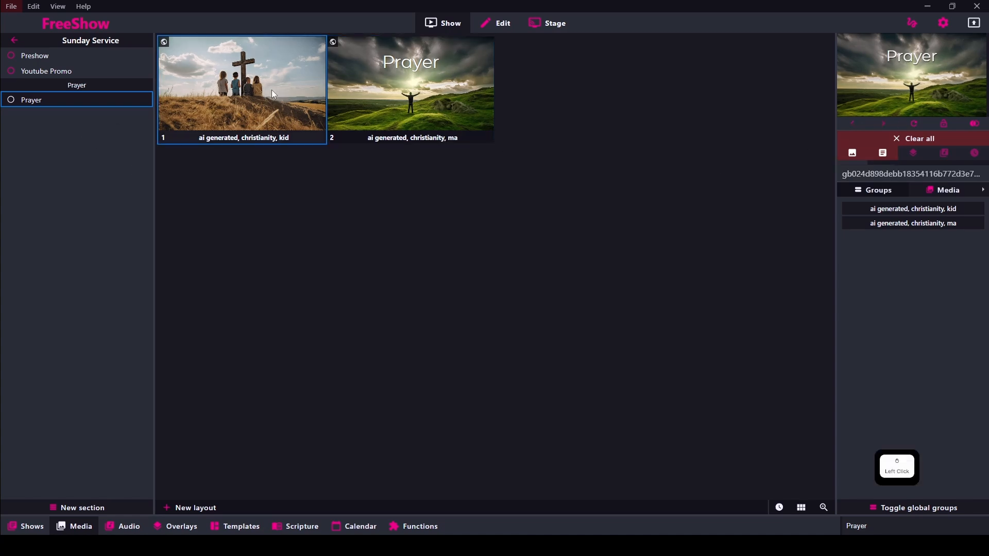
{"action": "left_click", "coordinate": [388, 105]}
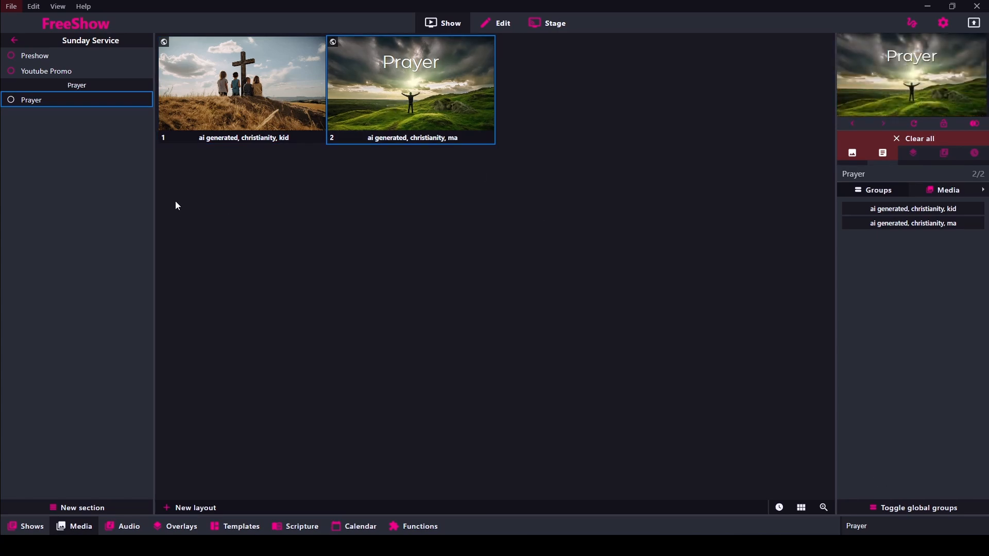
Add a new section named Songs below the Prayer show in the project.
{"action": "right_click", "coordinate": [75, 153]}
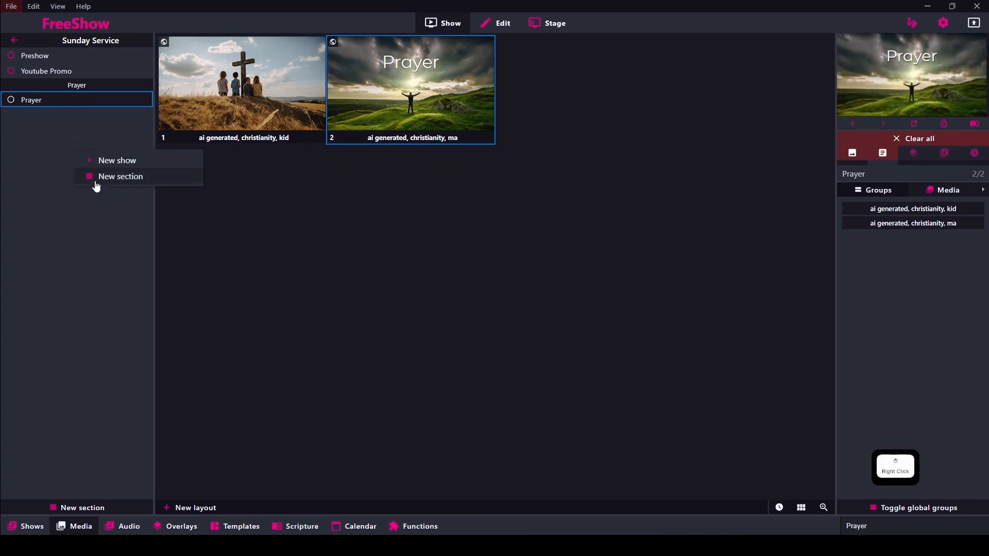
{"action": "left_click", "coordinate": [106, 177]}
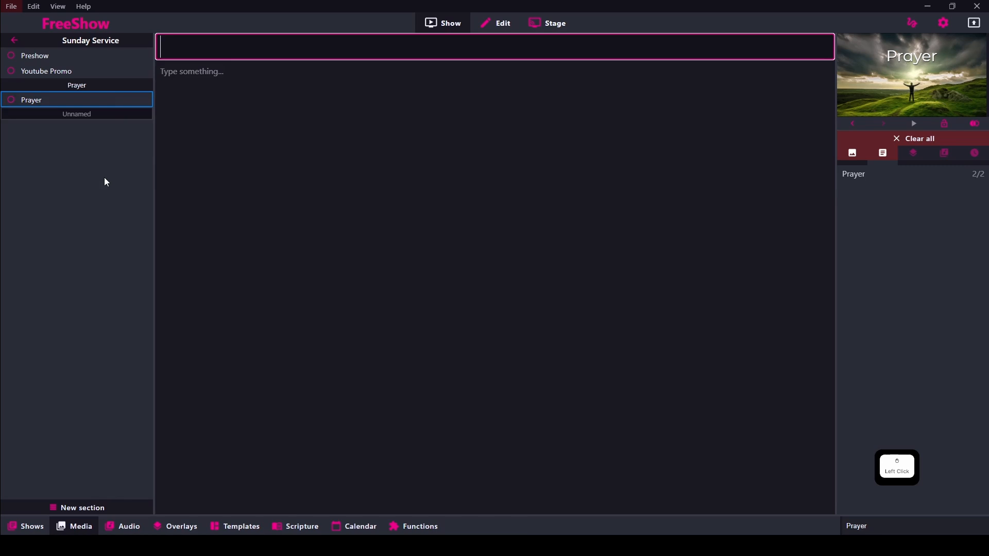
{"action": "type", "text": "Songs"}
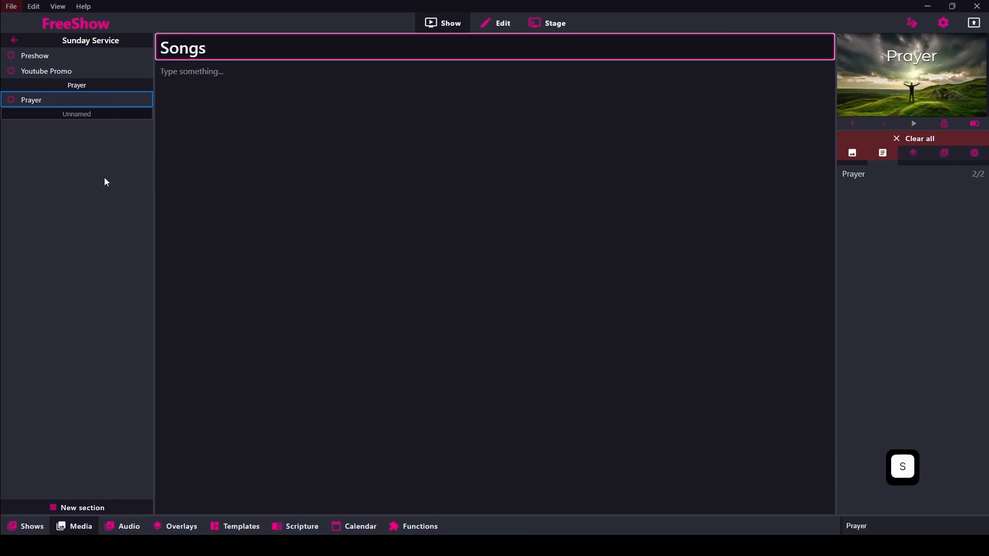
{"action": "key", "text": "Return"}
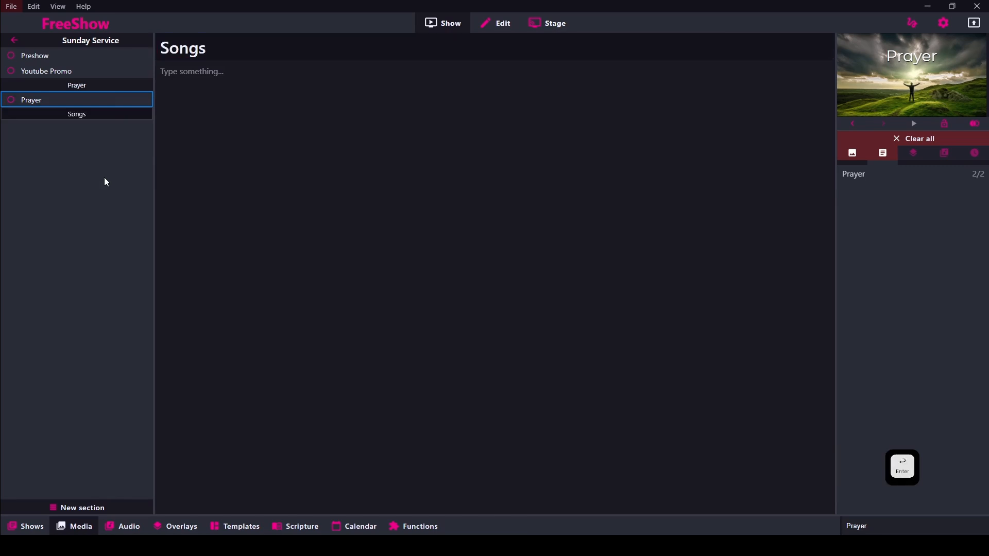
Add the existing song అగ్ని అభిషేకం to the project under the Songs section and open it.
{"action": "left_click", "coordinate": [24, 527]}
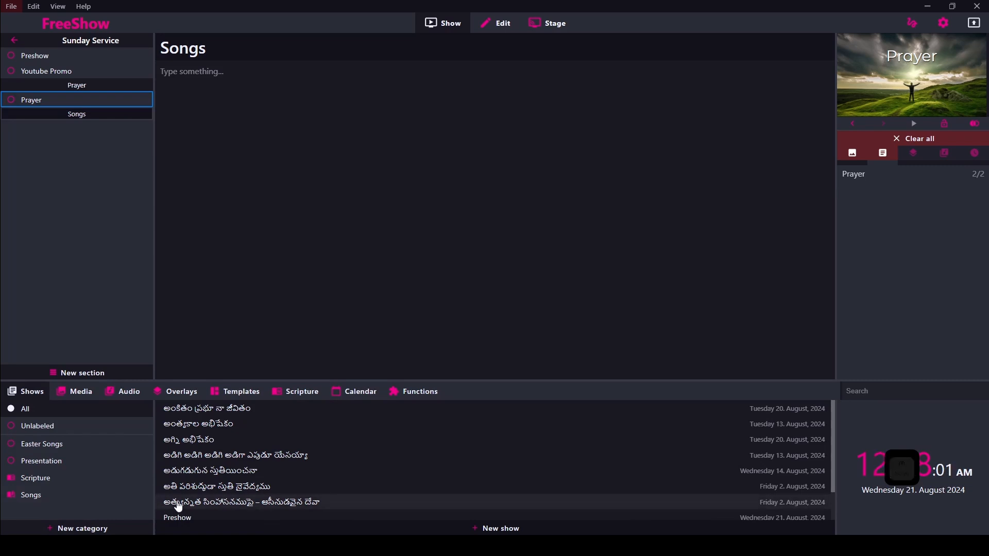
{"action": "scroll", "coordinate": [178, 502], "scroll_direction": "up", "scroll_amount": 1}
{"action": "left_click_drag", "start_coordinate": [193, 440], "coordinate": [91, 173]}
{"action": "left_click", "coordinate": [50, 129]}
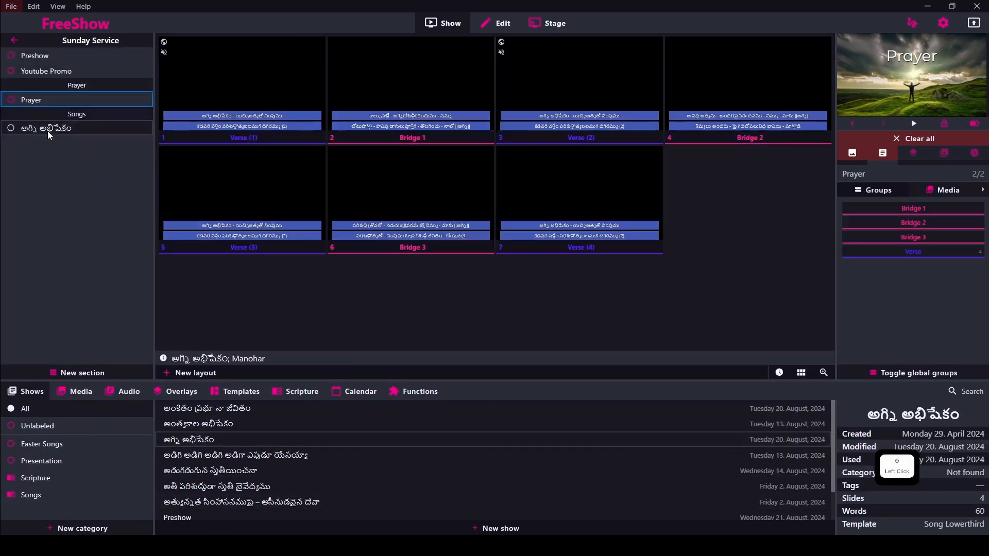
Clear the leftover Prayer background from the output and present the song's first three slides, ending on the first verse.
{"action": "left_click", "coordinate": [260, 94]}
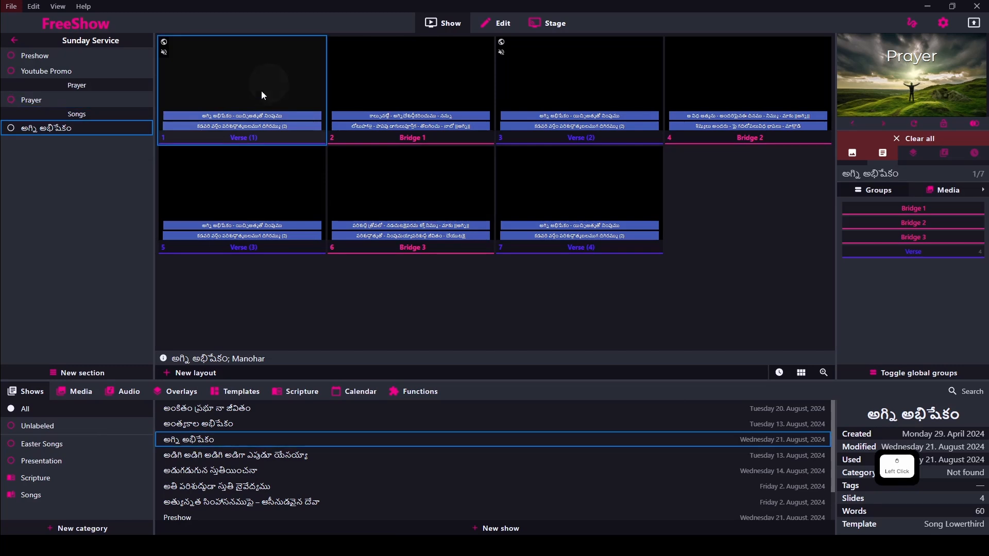
{"action": "left_click", "coordinate": [858, 138]}
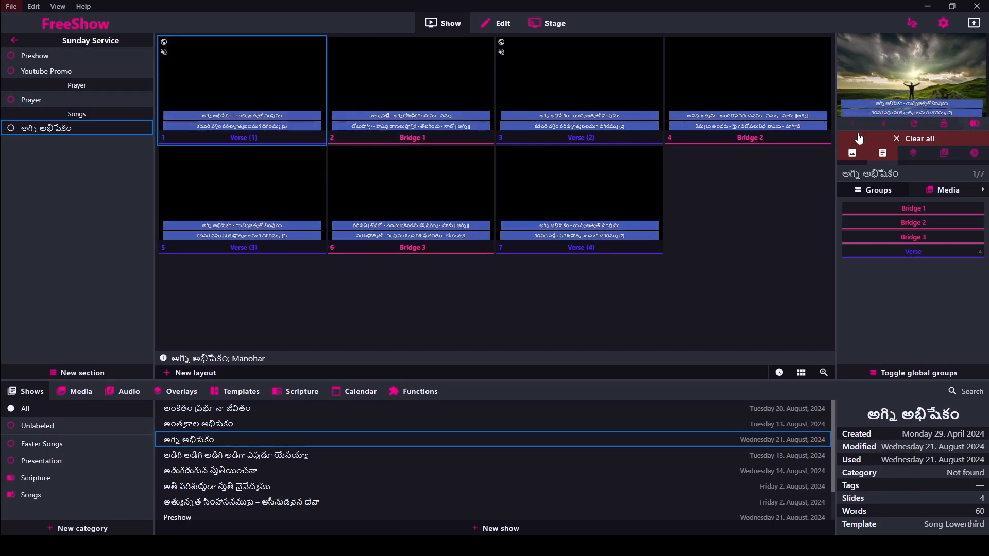
{"action": "left_click", "coordinate": [250, 69]}
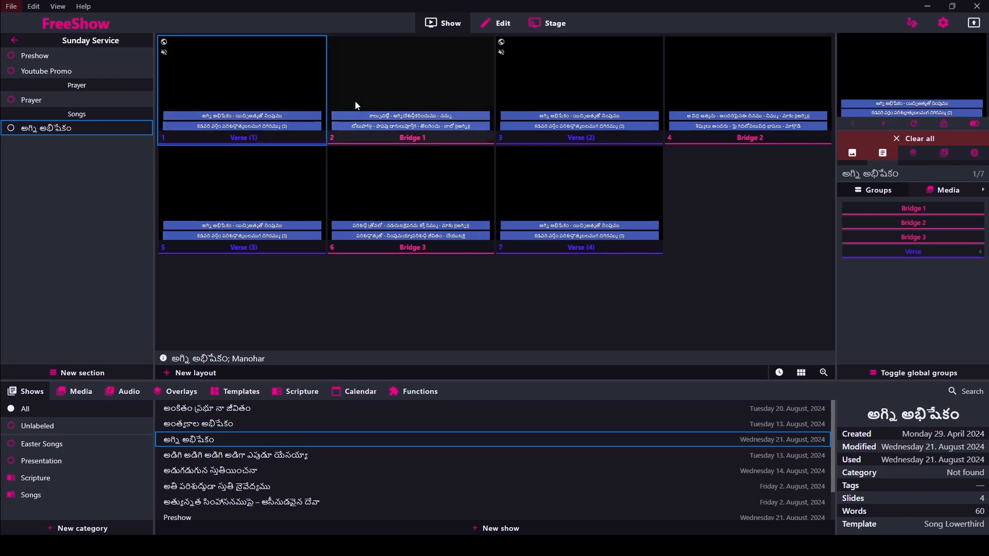
{"action": "left_click", "coordinate": [394, 95]}
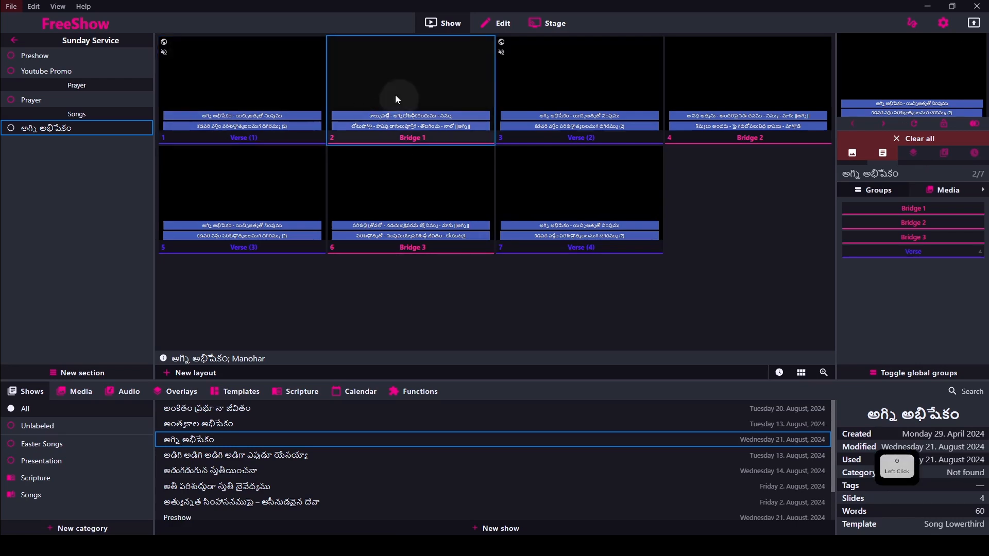
{"action": "left_click", "coordinate": [572, 98]}
{"action": "left_click", "coordinate": [256, 53]}
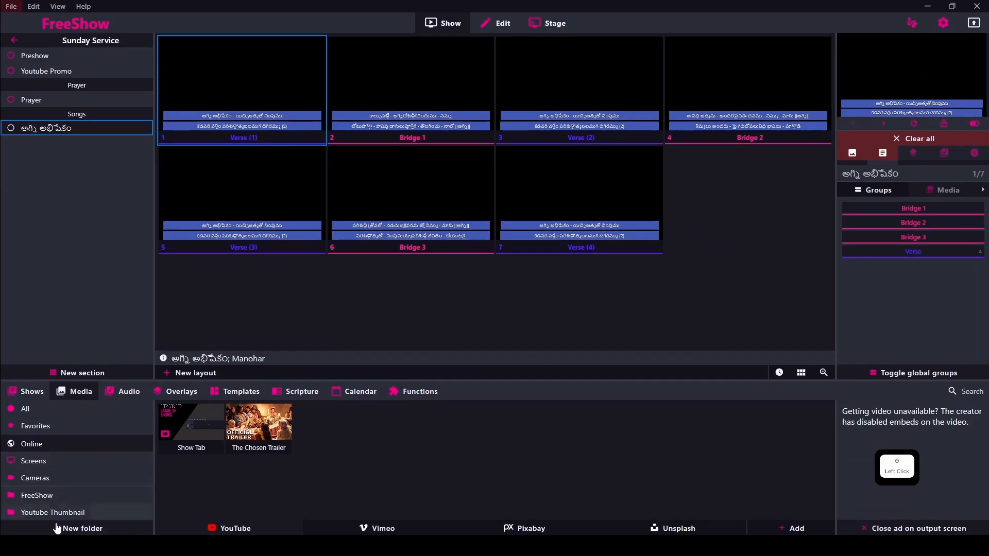
Set the Pixabay image "lake, forest, trees" as the background of the song's first verse slide and output that slide.
{"action": "left_click", "coordinate": [545, 530]}
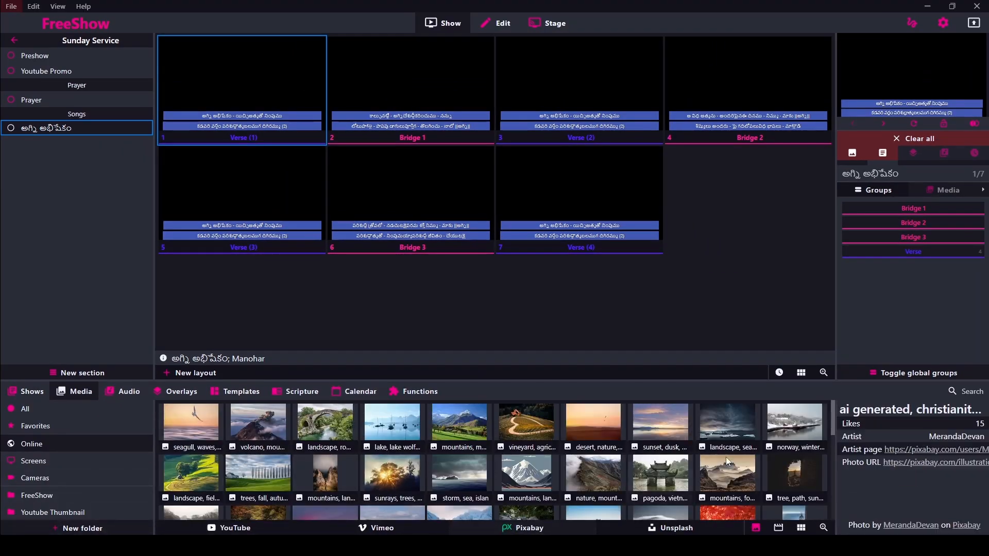
{"action": "scroll", "coordinate": [735, 457], "scroll_direction": "down", "scroll_amount": 10}
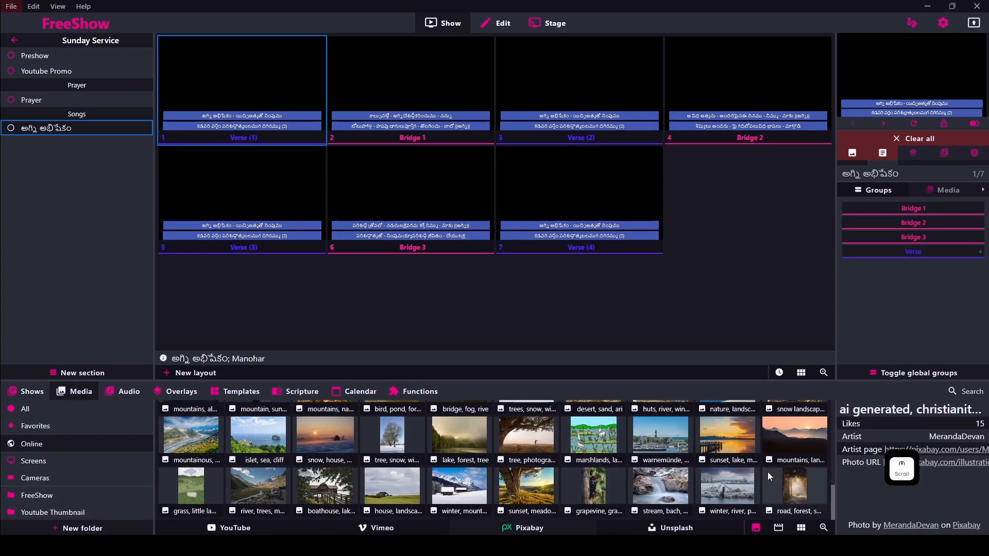
{"action": "scroll", "coordinate": [636, 454], "scroll_direction": "up", "scroll_amount": 2}
{"action": "scroll", "coordinate": [636, 453], "scroll_direction": "down", "scroll_amount": 2}
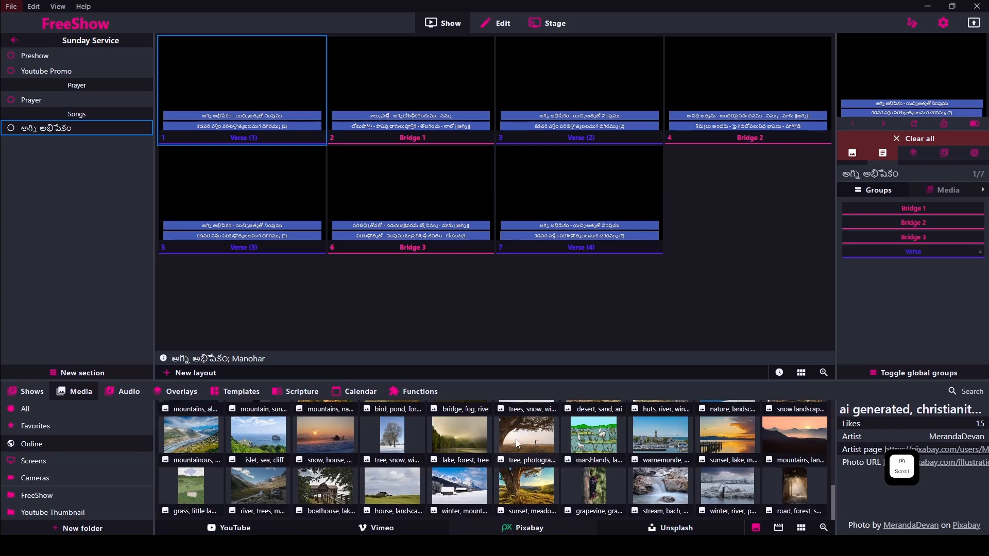
{"action": "left_click_drag", "start_coordinate": [483, 437], "coordinate": [230, 89]}
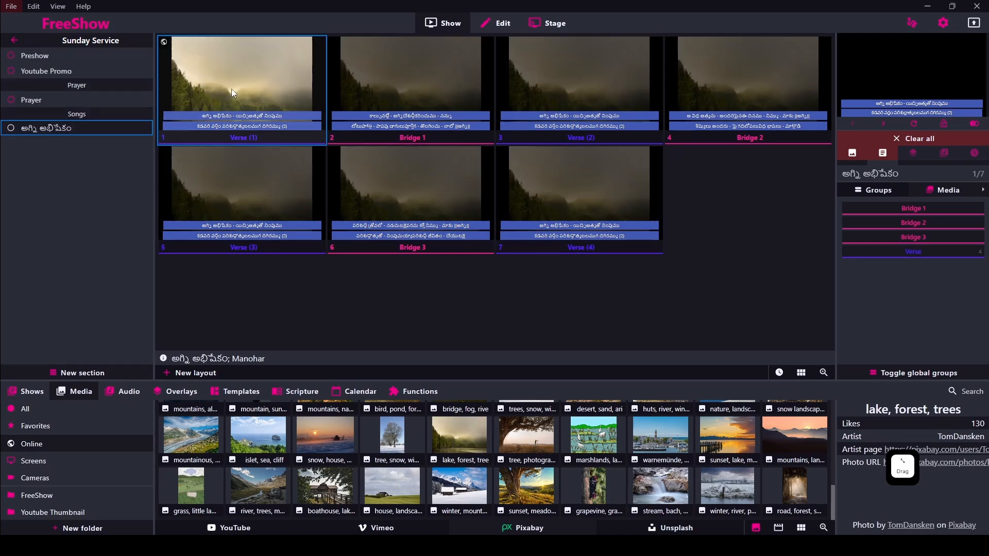
{"action": "left_click", "coordinate": [233, 60]}
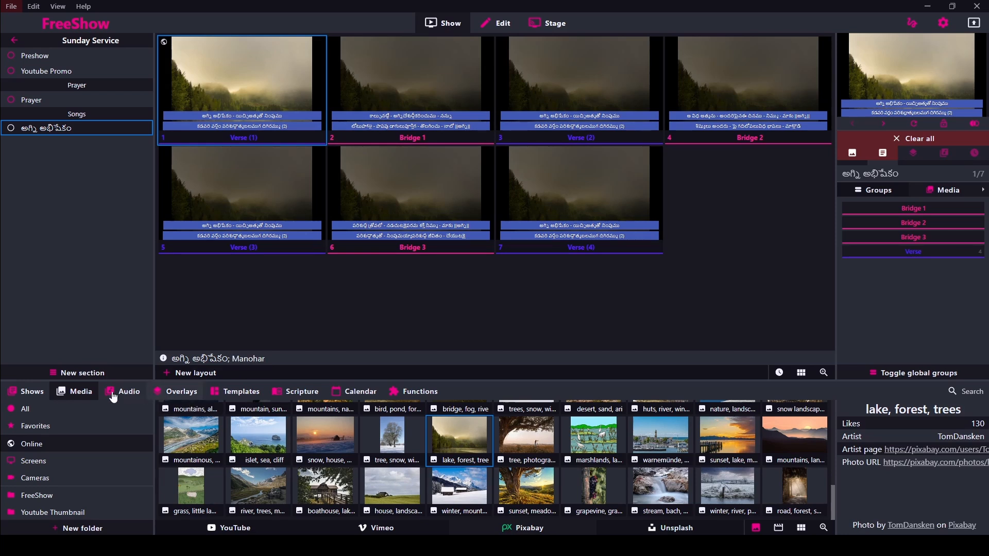
Insert the favorite worship crowd image g234c7dd8f09 as a new slide between Bridge 1 and Verse (2) of the song.
{"action": "left_click", "coordinate": [57, 429]}
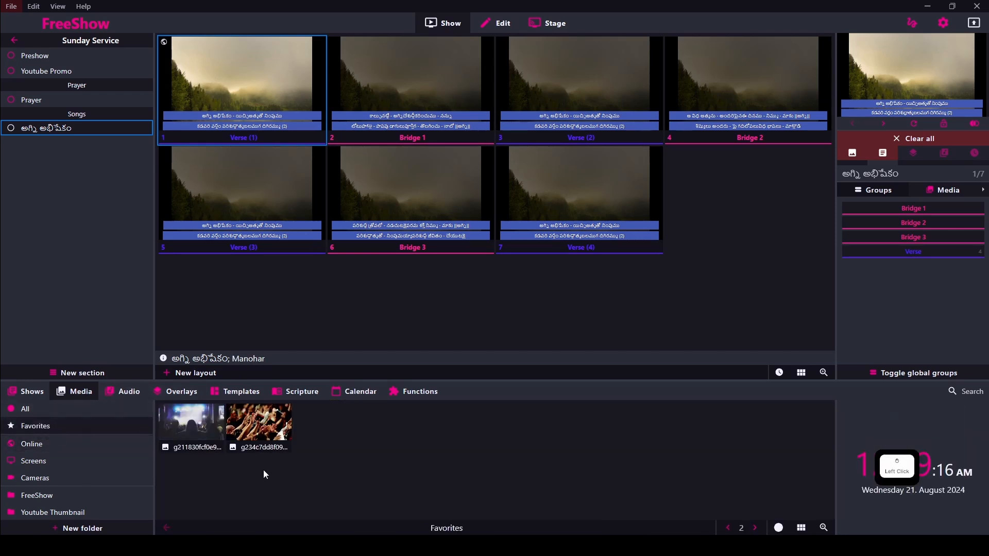
{"action": "left_click_drag", "start_coordinate": [260, 428], "coordinate": [502, 128]}
{"action": "right_click", "coordinate": [748, 76]}
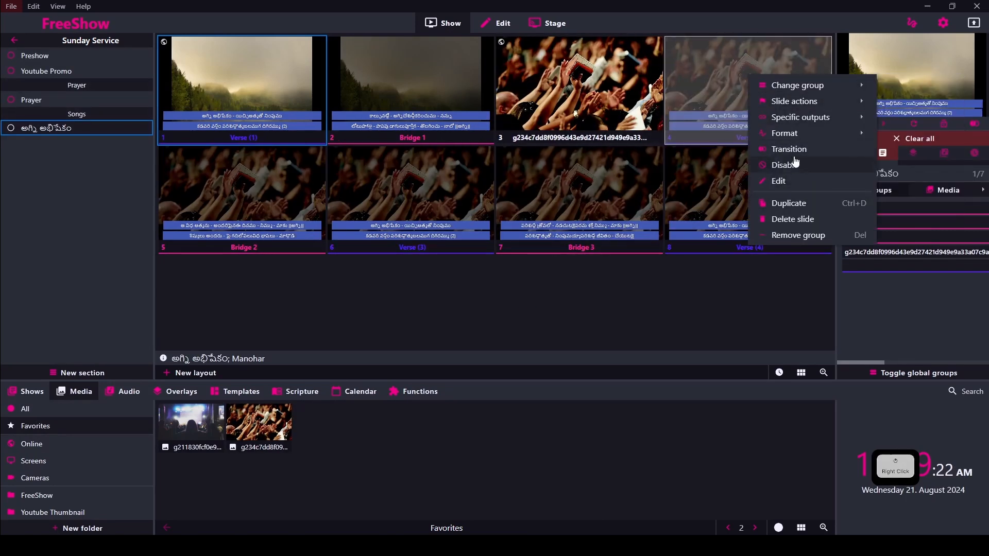
{"action": "left_click", "coordinate": [663, 269]}
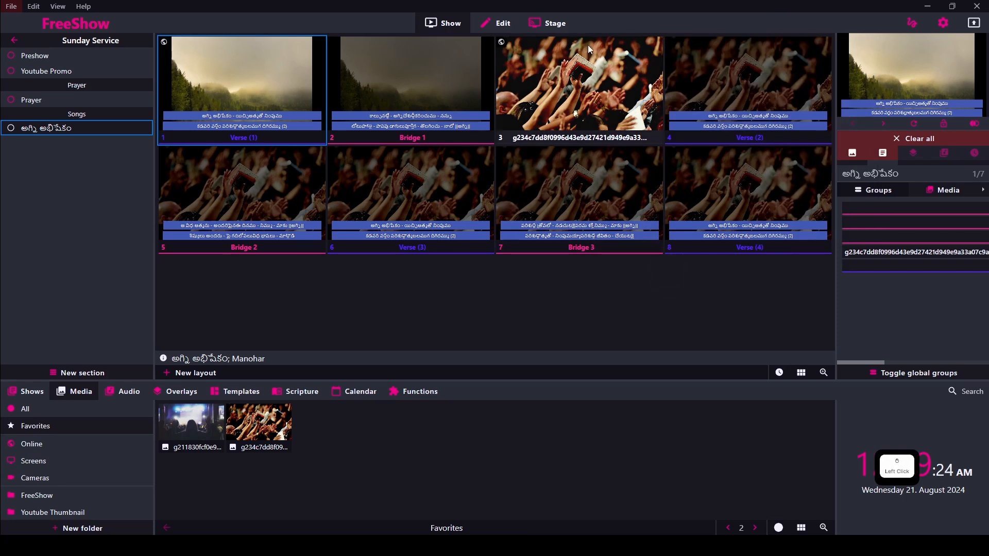
{"action": "right_click", "coordinate": [731, 63]}
{"action": "left_click", "coordinate": [601, 307]}
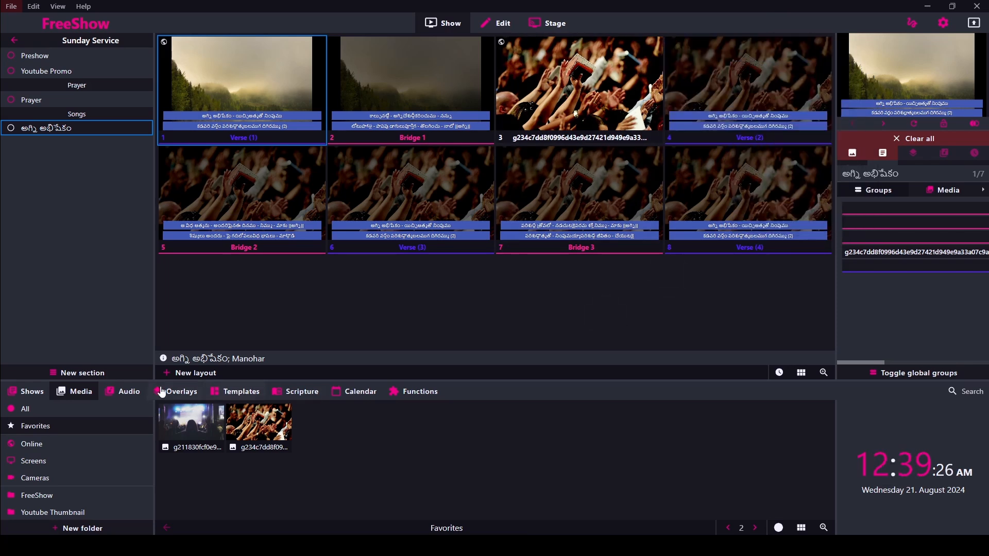
Set the Pixabay image "lake, forest, trees" as the background of Verse (2), then output that slide and the crowd image slide.
{"action": "left_click", "coordinate": [39, 443]}
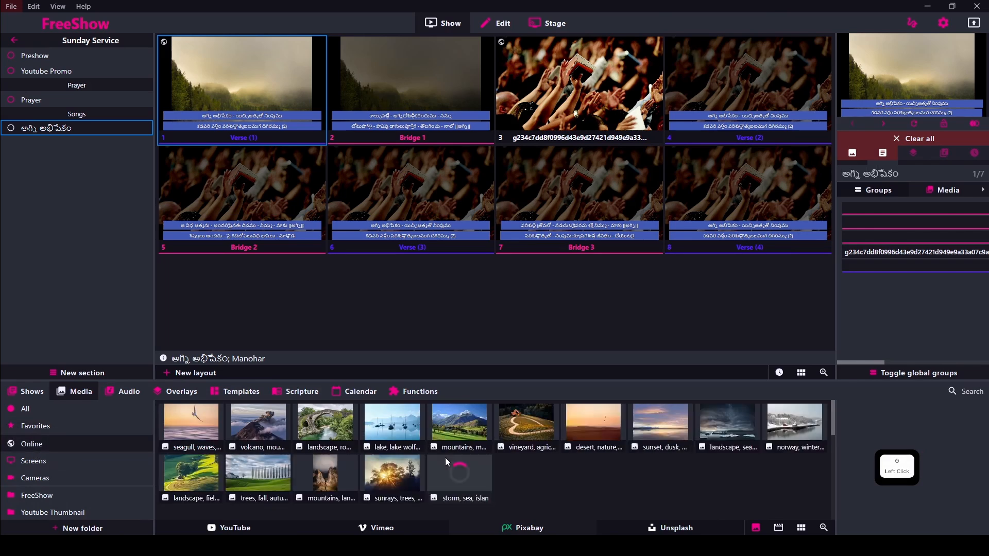
{"action": "scroll", "coordinate": [353, 449], "scroll_direction": "down", "scroll_amount": 1}
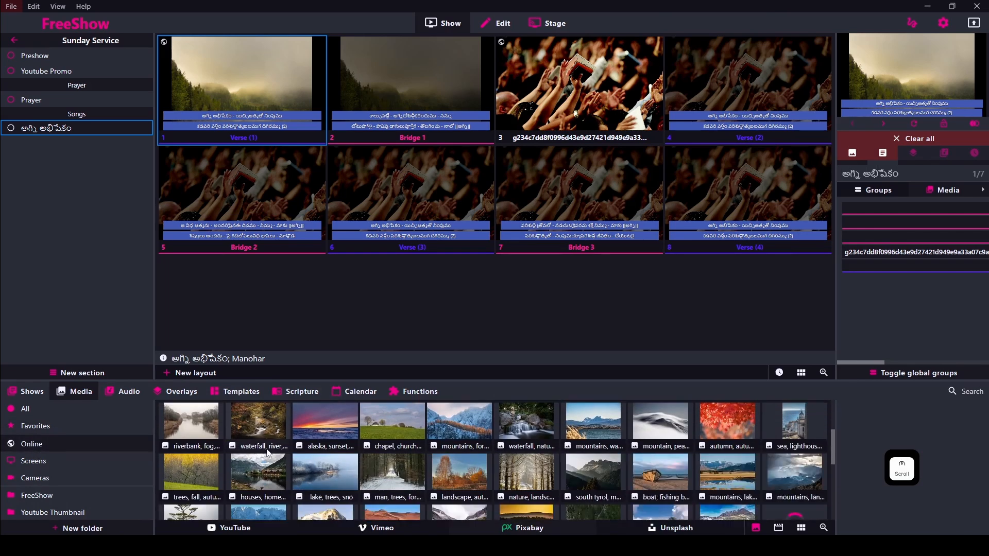
{"action": "scroll", "coordinate": [306, 435], "scroll_direction": "up", "scroll_amount": 1}
{"action": "scroll", "coordinate": [354, 454], "scroll_direction": "down", "scroll_amount": 3}
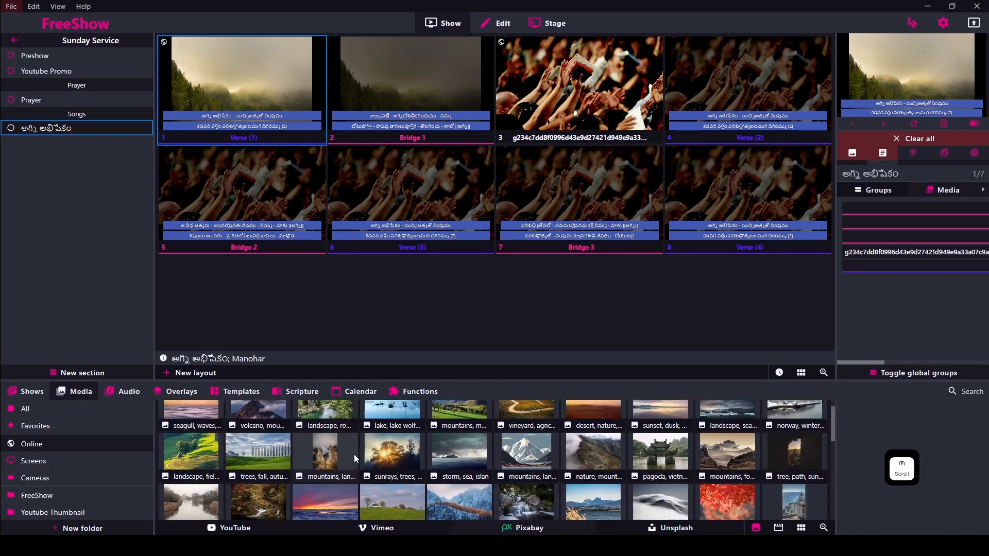
{"action": "left_click_drag", "start_coordinate": [442, 472], "coordinate": [728, 98]}
{"action": "left_click", "coordinate": [605, 309]}
{"action": "left_click", "coordinate": [745, 78]}
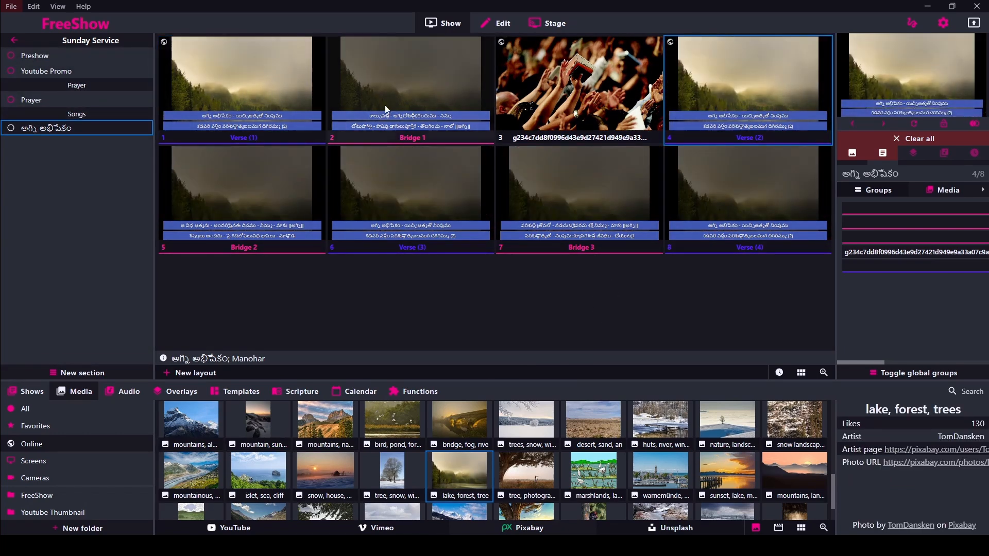
{"action": "left_click", "coordinate": [560, 86]}
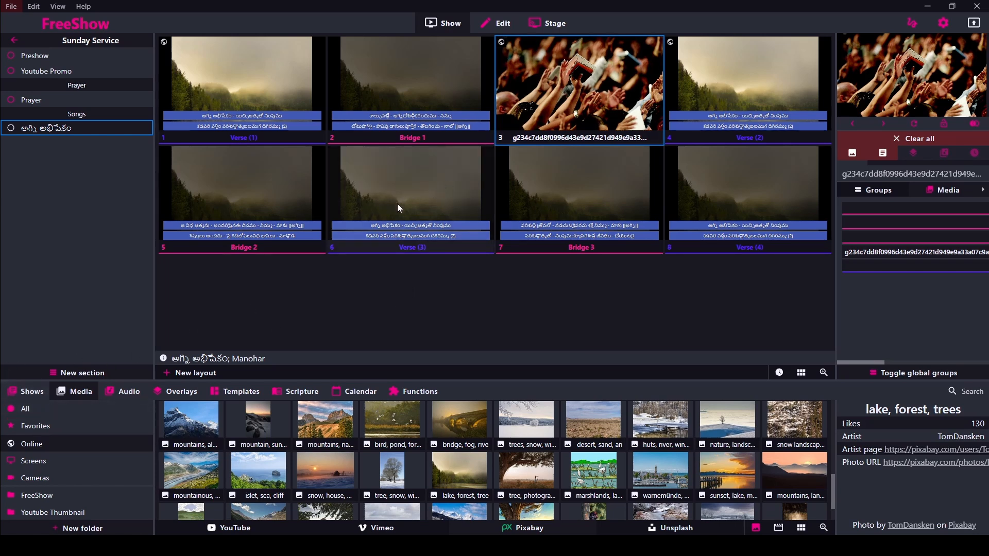
Insert the favorite image g211830fcf0e9 after Bridge 2, with the "lake, forest, trees" background on Verse (3), and present through the new image slide.
{"action": "left_click", "coordinate": [34, 423]}
{"action": "left_click_drag", "start_coordinate": [250, 427], "coordinate": [315, 299]}
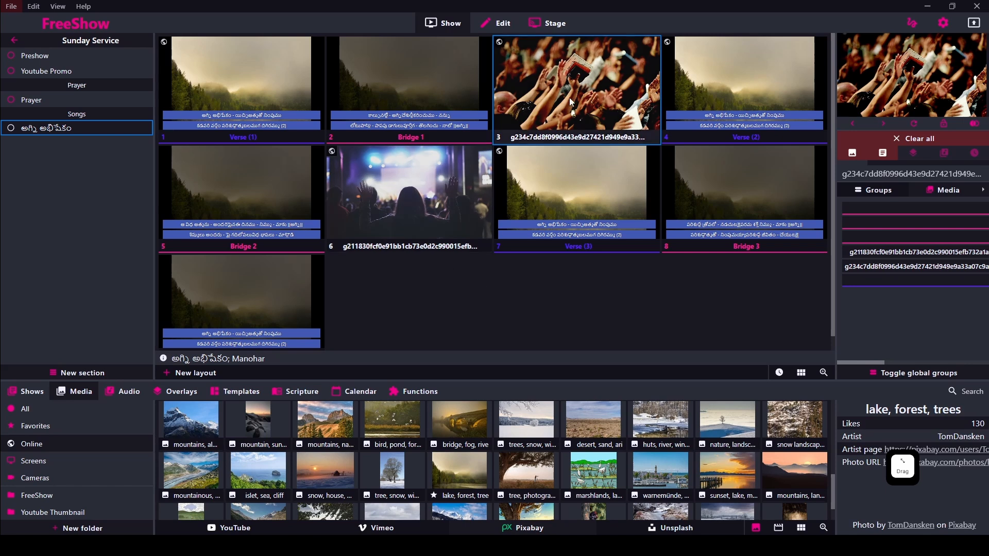
{"action": "left_click", "coordinate": [735, 64]}
{"action": "left_click", "coordinate": [251, 174]}
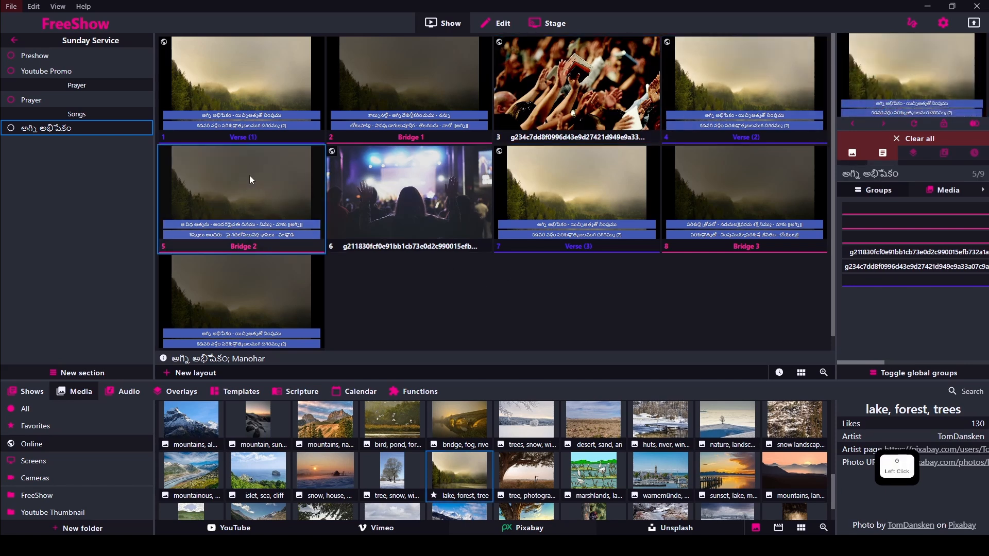
{"action": "left_click", "coordinate": [380, 183]}
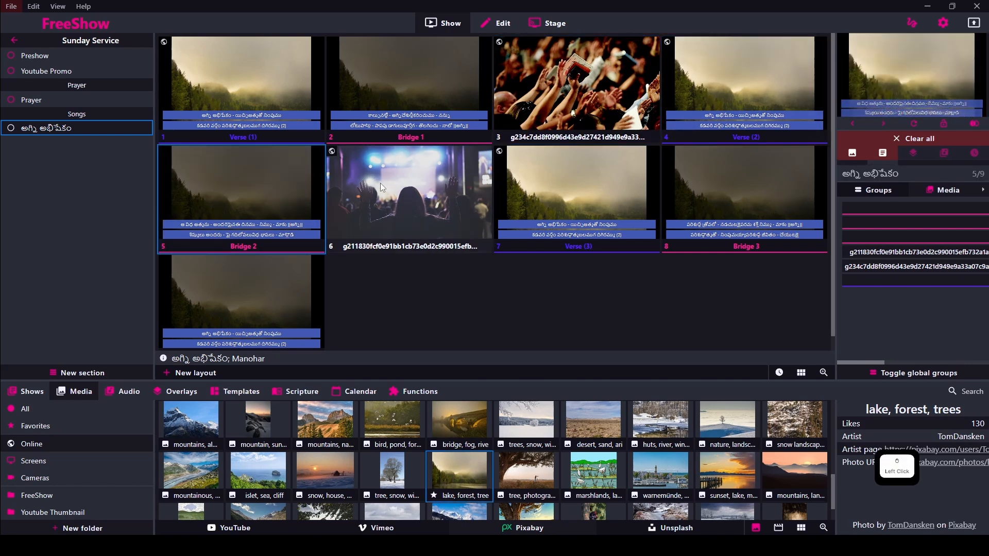
Add the favorite image g211830fcf0e9 as the song's last slide after Verse (4) and output it.
{"action": "left_click", "coordinate": [52, 427]}
{"action": "left_click_drag", "start_coordinate": [190, 433], "coordinate": [421, 314]}
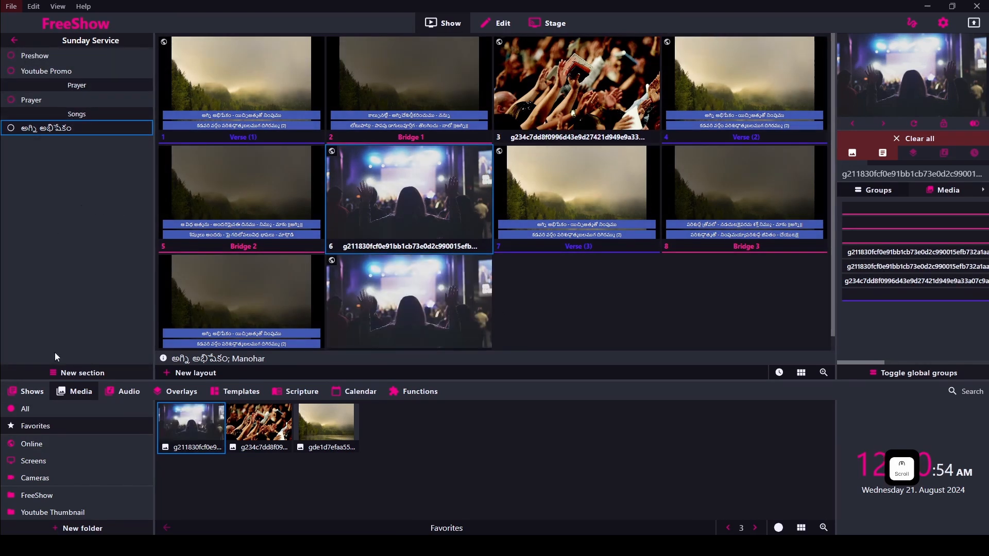
{"action": "scroll", "coordinate": [514, 319], "scroll_direction": "down", "scroll_amount": 1}
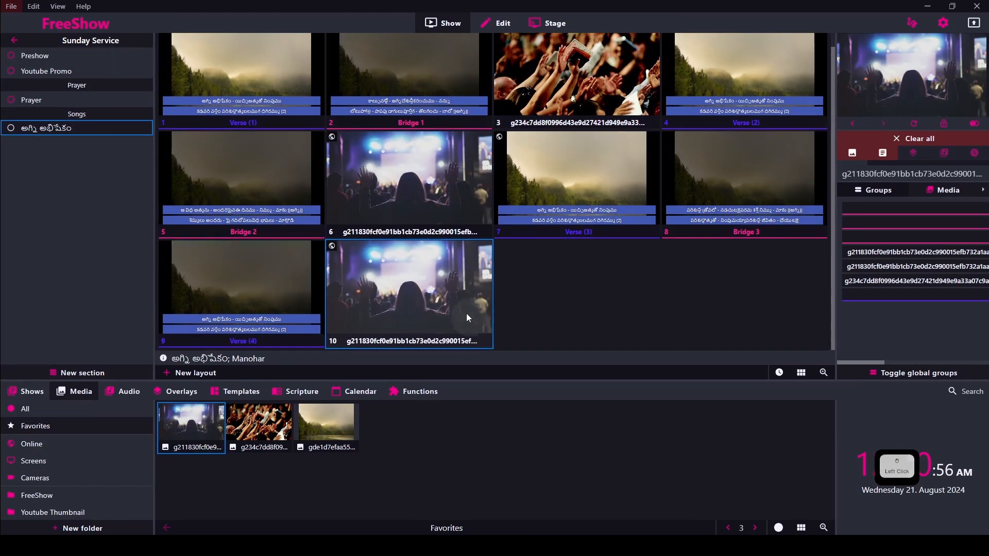
{"action": "left_click", "coordinate": [363, 287]}
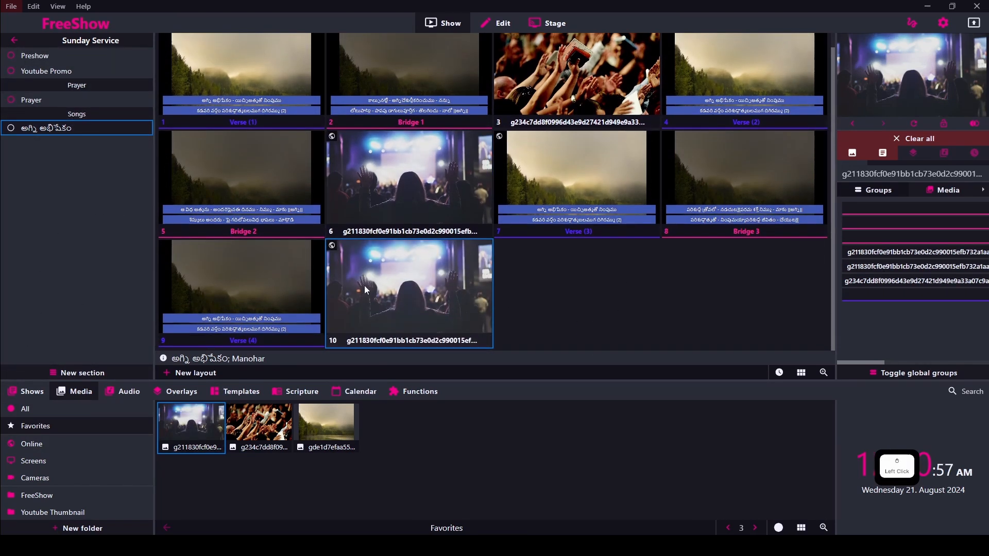
Add the existing song అంత్యకాల అభిషేకం below the first song in the Songs section and open it.
{"action": "left_click", "coordinate": [31, 393]}
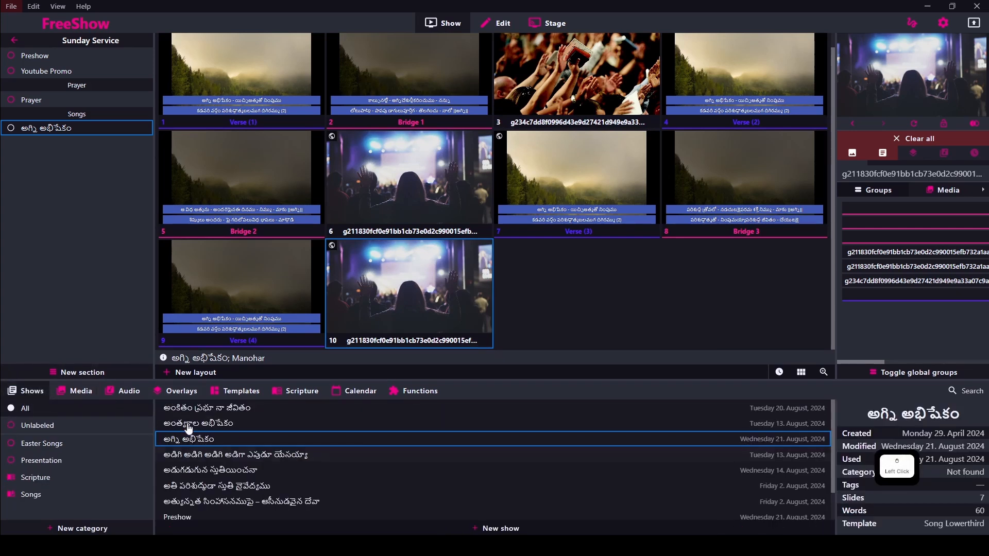
{"action": "left_click_drag", "start_coordinate": [213, 423], "coordinate": [54, 166]}
{"action": "left_click", "coordinate": [65, 144]}
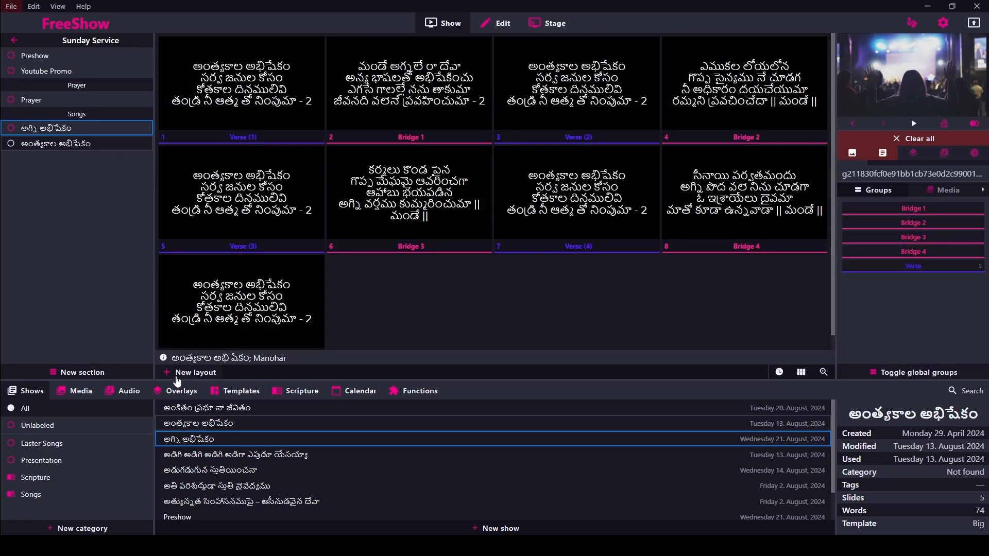
Try the Song Lowerthird template from the Tutorial category on the slides of అంత్యకాల అభిషేకం.
{"action": "left_click", "coordinate": [235, 391]}
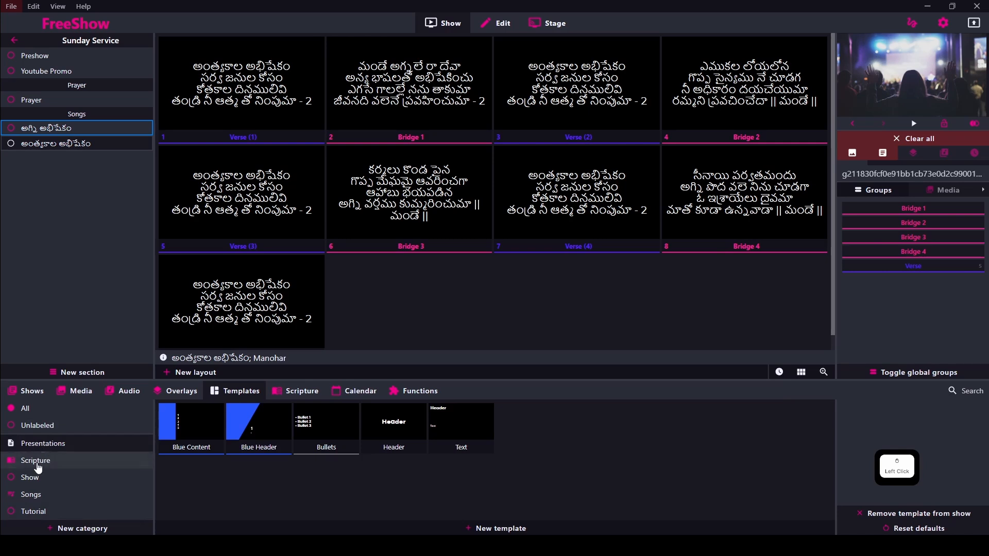
{"action": "left_click", "coordinate": [33, 463]}
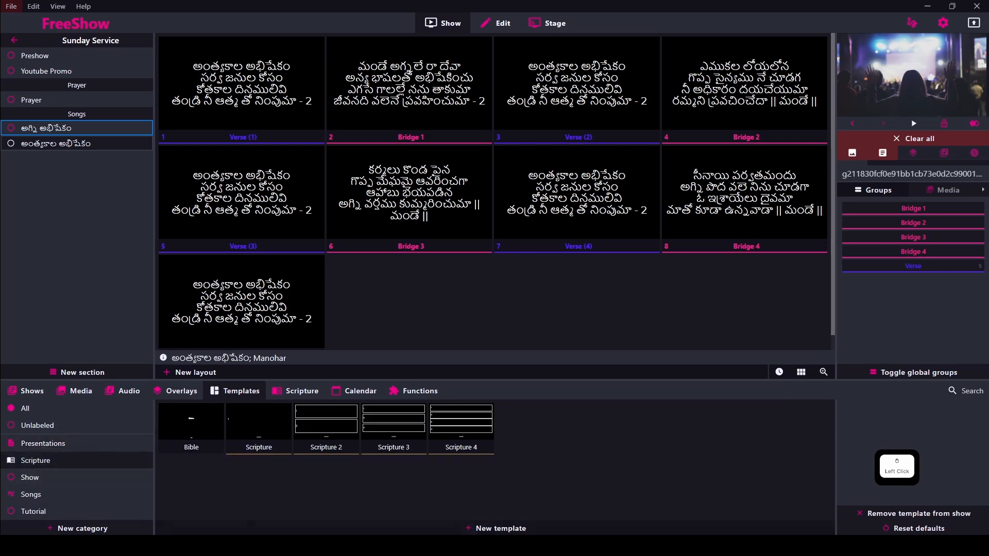
{"action": "left_click", "coordinate": [36, 512]}
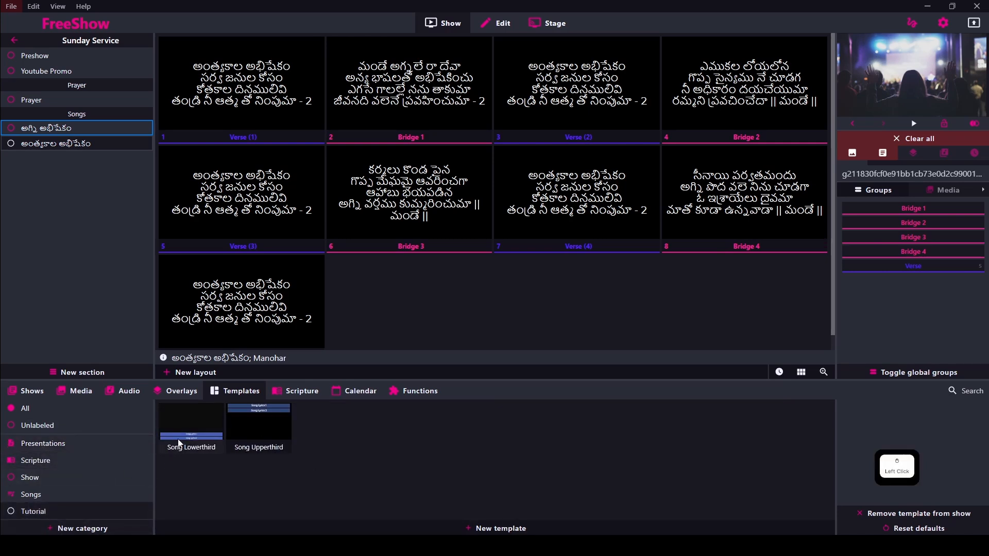
{"action": "mouse_move", "coordinate": [179, 444]}
{"action": "left_mouse_down"}
{"action": "mouse_move", "coordinate": [239, 255]}
{"action": "mouse_move", "coordinate": [239, 103]}
{"action": "mouse_move", "coordinate": [489, 209]}
{"action": "mouse_move", "coordinate": [188, 442]}
{"action": "left_mouse_up"}
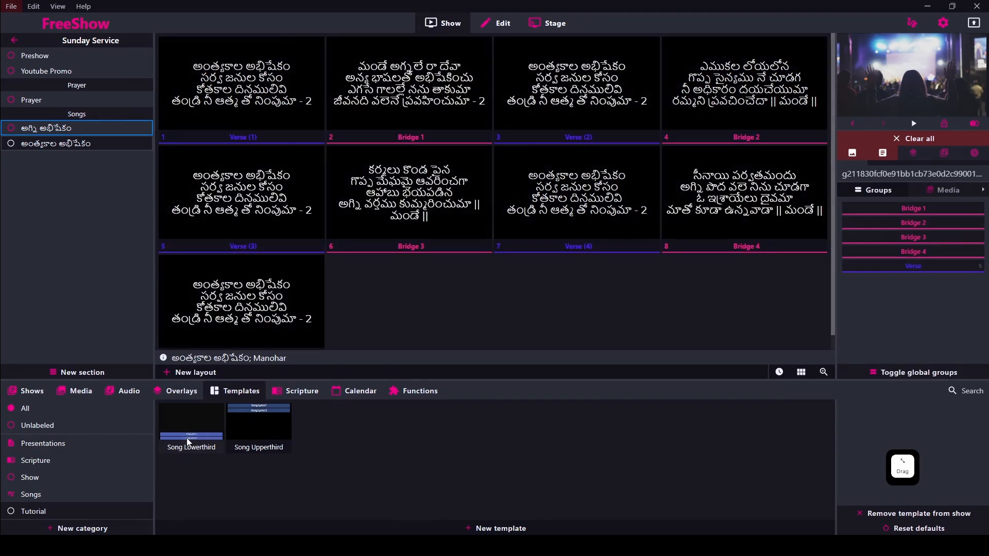
{"action": "left_click", "coordinate": [188, 442]}
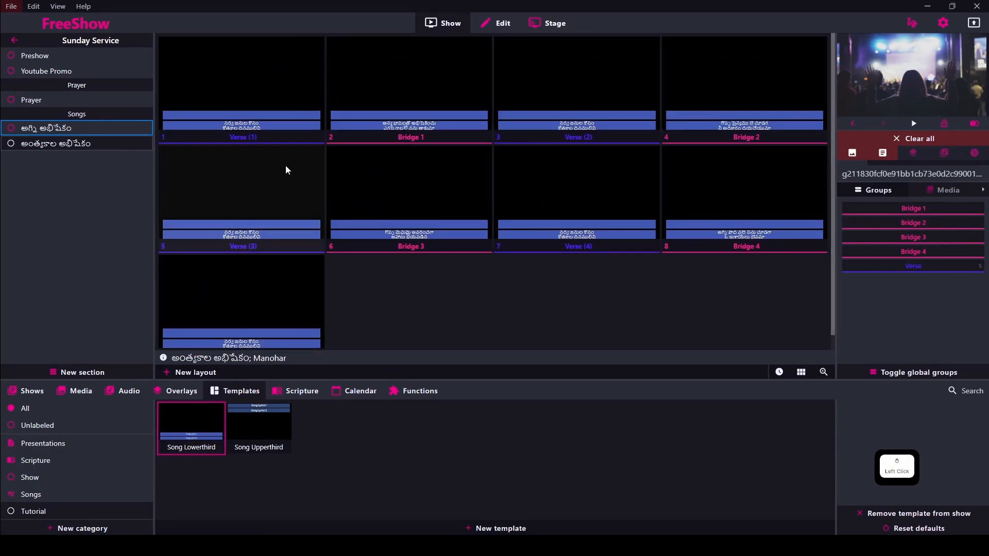
Try the Songs templates from Big through Small on the song, settle on Small Bold, and output the first verse.
{"action": "left_click", "coordinate": [36, 460]}
{"action": "left_click", "coordinate": [41, 494]}
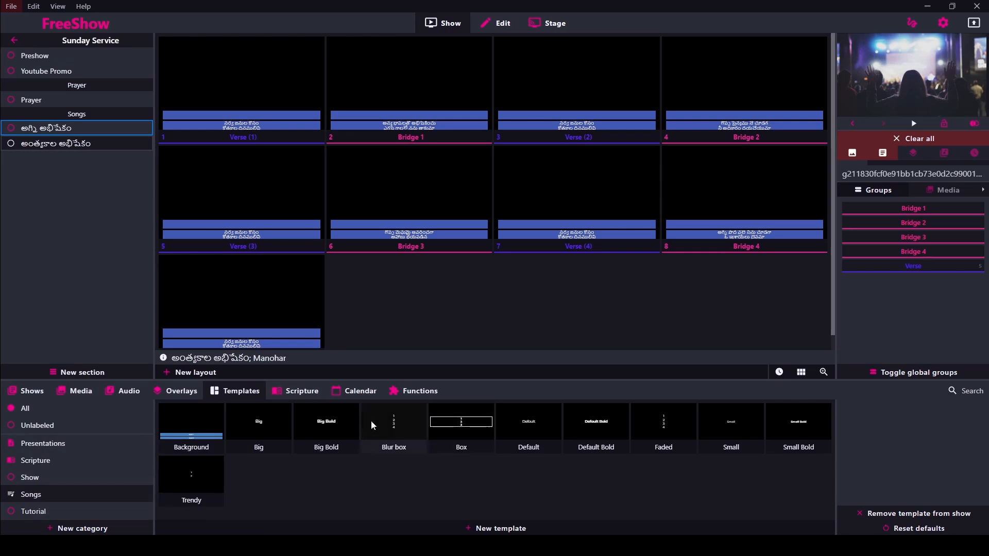
{"action": "left_click", "coordinate": [271, 426]}
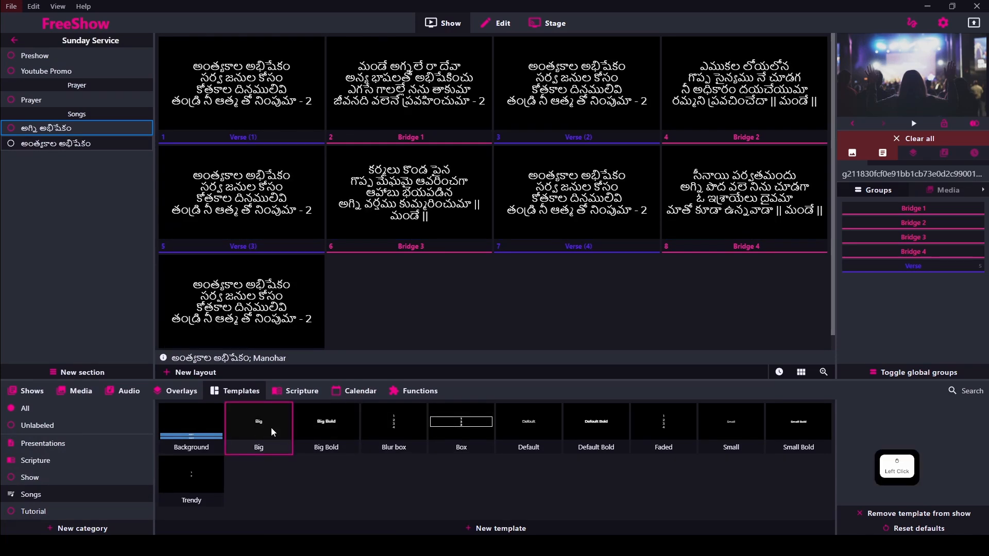
{"action": "left_click", "coordinate": [322, 426]}
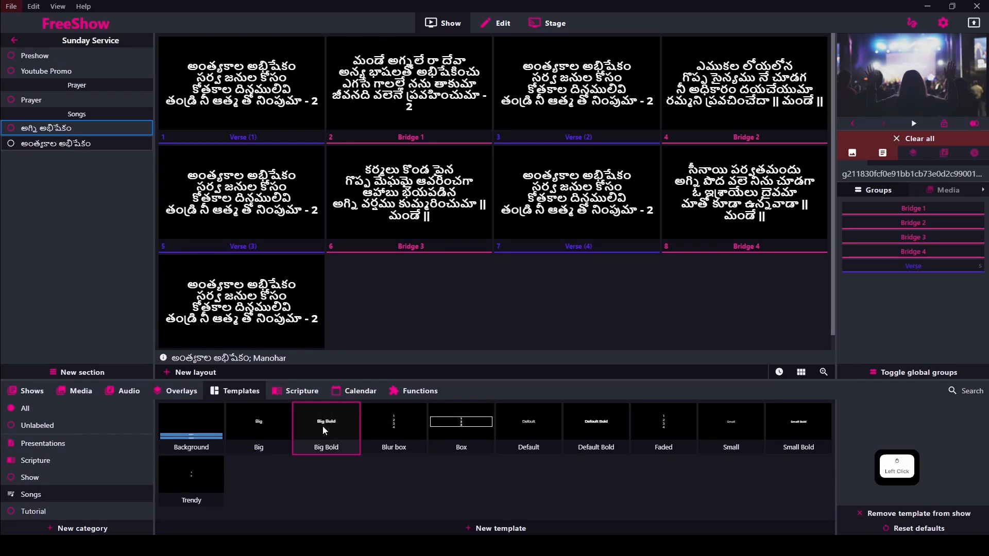
{"action": "left_click", "coordinate": [526, 426]}
{"action": "left_click", "coordinate": [616, 430]}
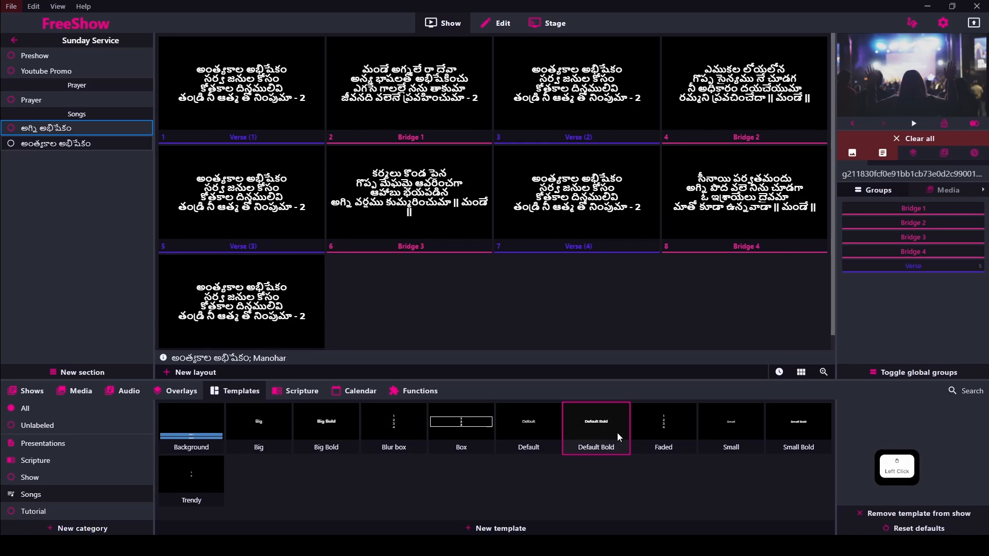
{"action": "left_click", "coordinate": [671, 431]}
{"action": "left_click", "coordinate": [743, 437]}
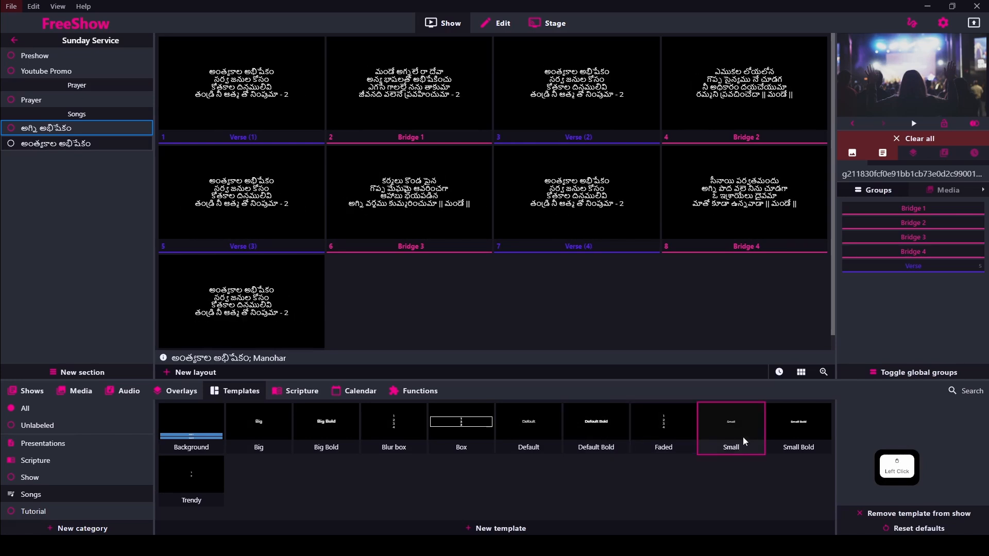
{"action": "left_click", "coordinate": [798, 435]}
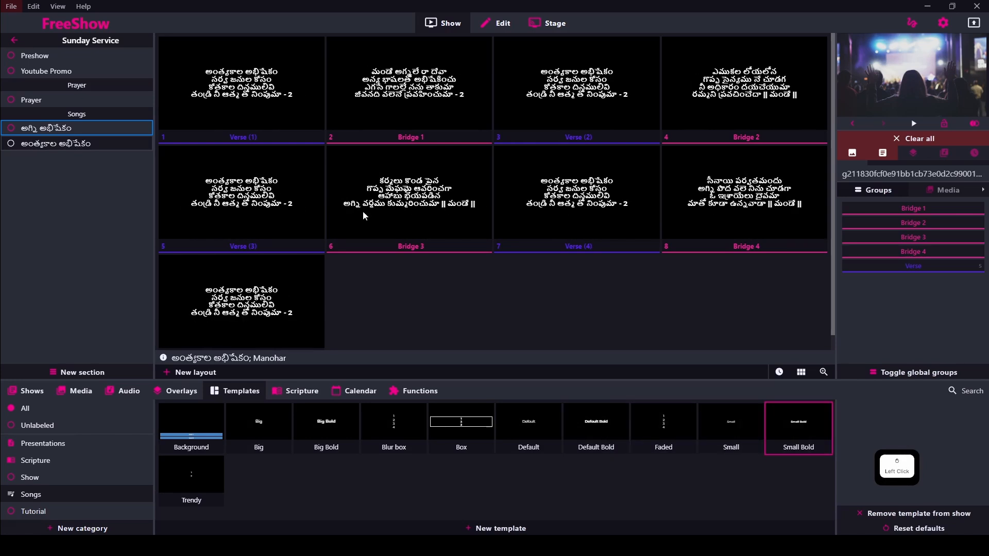
{"action": "left_click", "coordinate": [217, 78]}
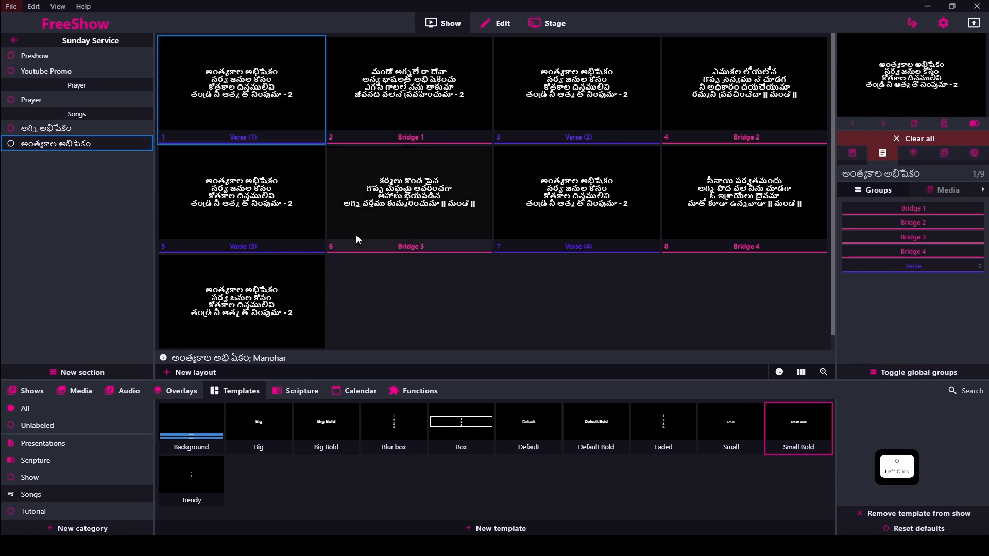
Browse the online Pixabay images for a background for అంత్యకాల అభిషేకం.
{"action": "left_click", "coordinate": [77, 391]}
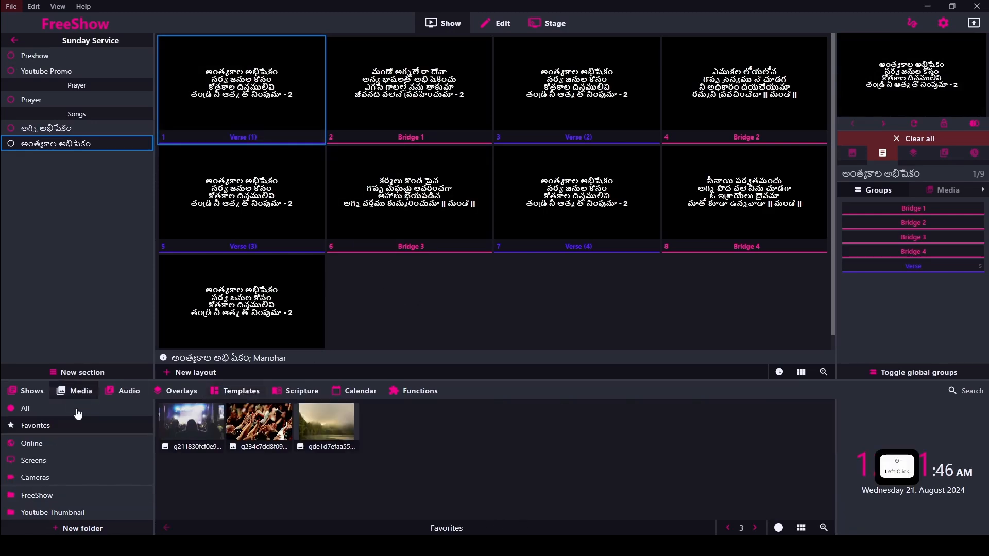
{"action": "left_click", "coordinate": [36, 446]}
{"action": "left_click", "coordinate": [527, 527]}
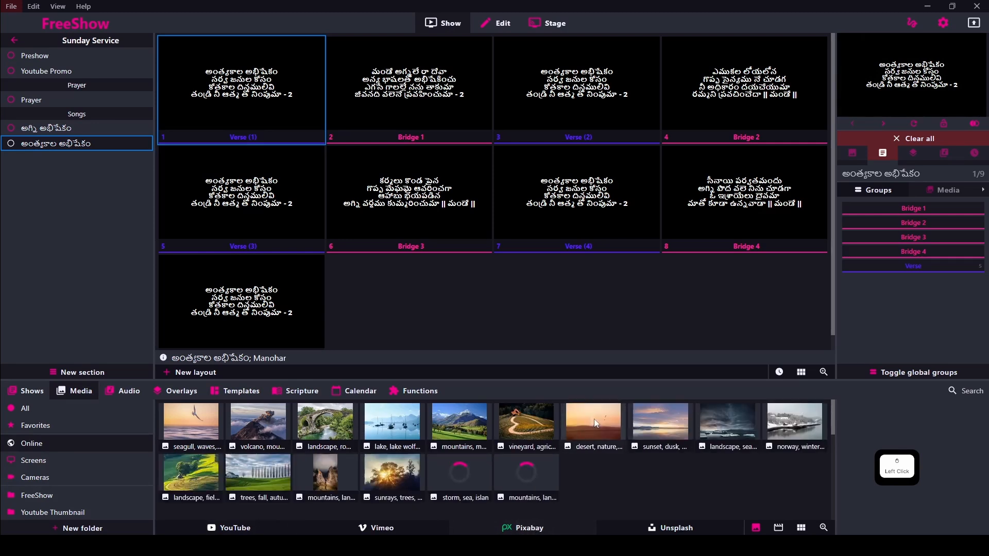
{"action": "scroll", "coordinate": [588, 462], "scroll_direction": "down", "scroll_amount": 2}
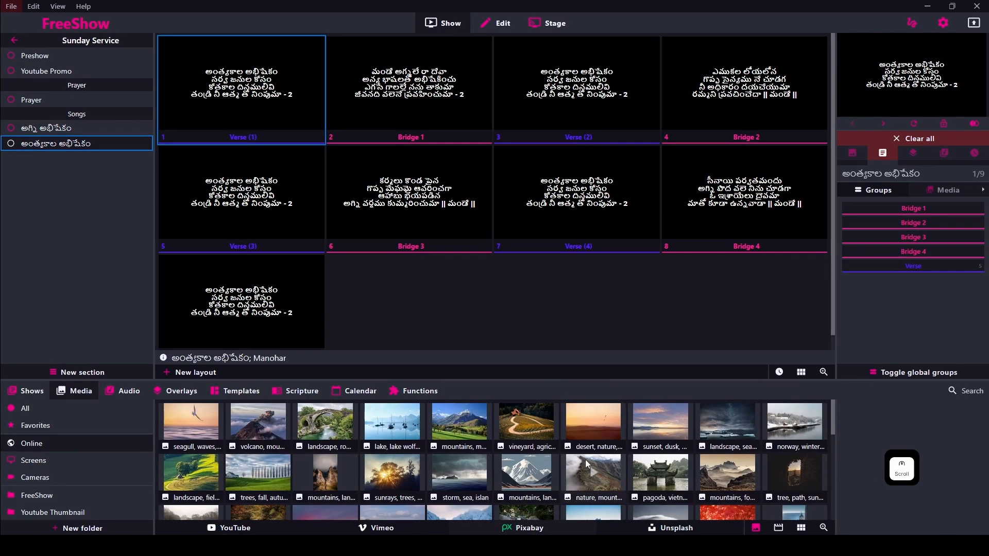
{"action": "scroll", "coordinate": [554, 494], "scroll_direction": "down", "scroll_amount": 2}
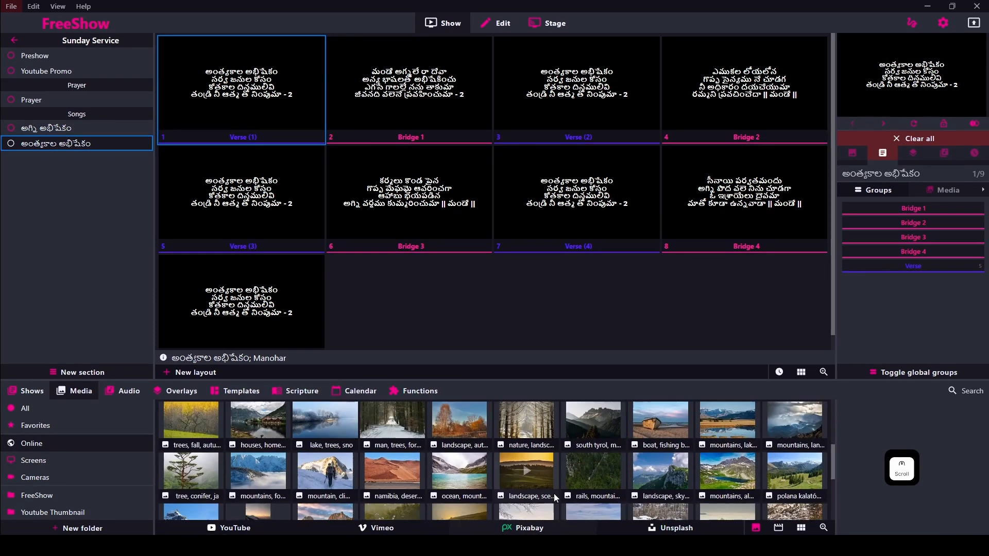
Set the Pixabay sunset mountains image as the background from the song's first slide, and present slides 1 to 4.
{"action": "scroll", "coordinate": [554, 493], "scroll_direction": "down", "scroll_amount": 3}
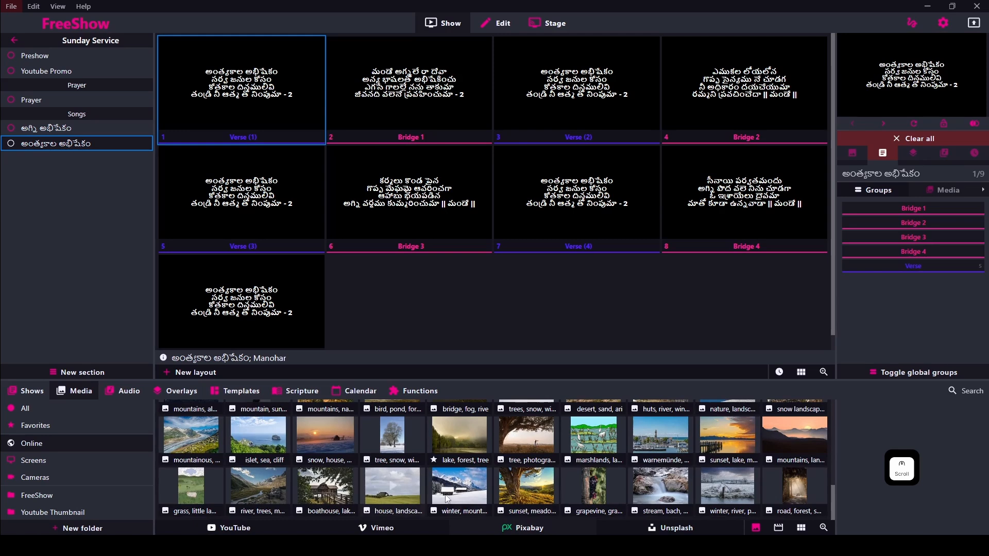
{"action": "left_click_drag", "start_coordinate": [795, 438], "coordinate": [258, 110]}
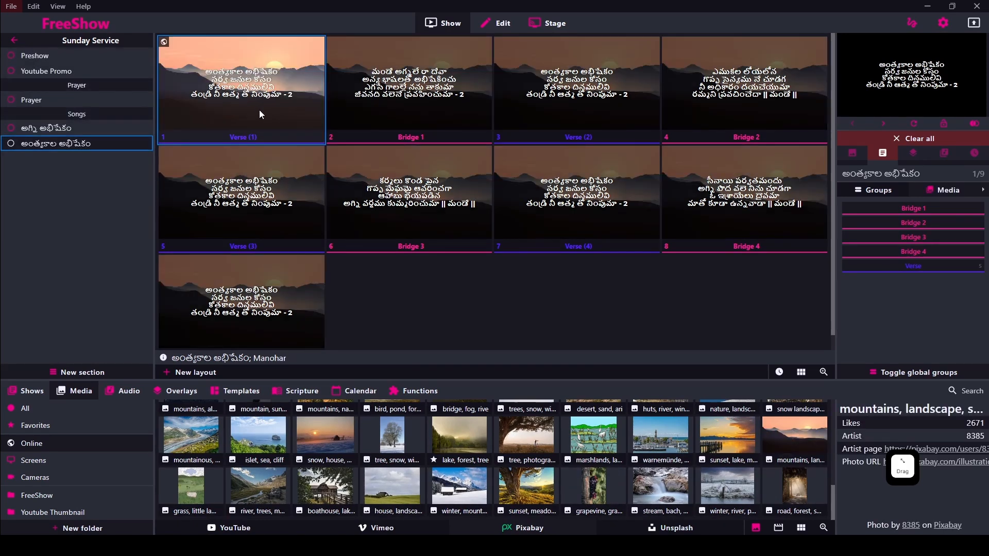
{"action": "left_click", "coordinate": [255, 102]}
{"action": "left_click", "coordinate": [395, 107]}
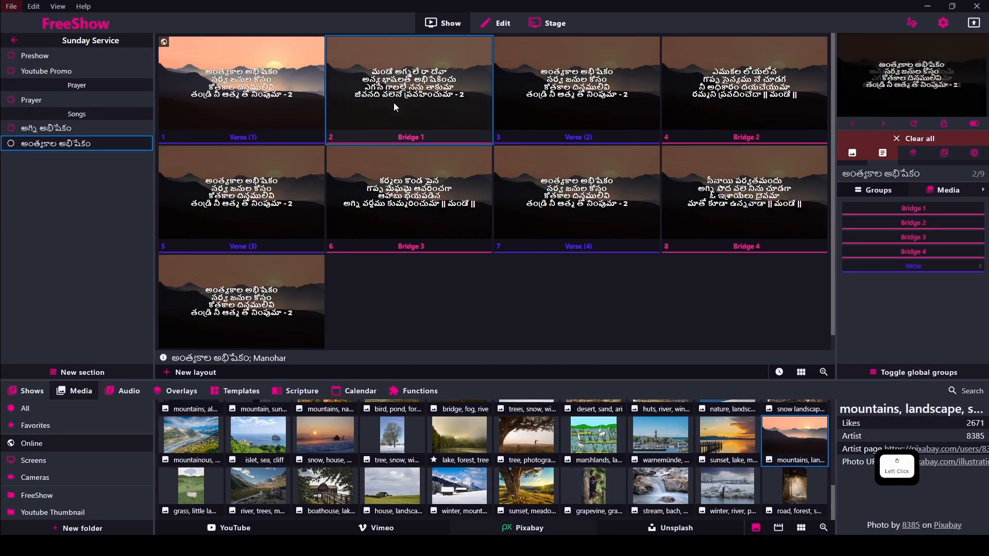
{"action": "left_click", "coordinate": [556, 106]}
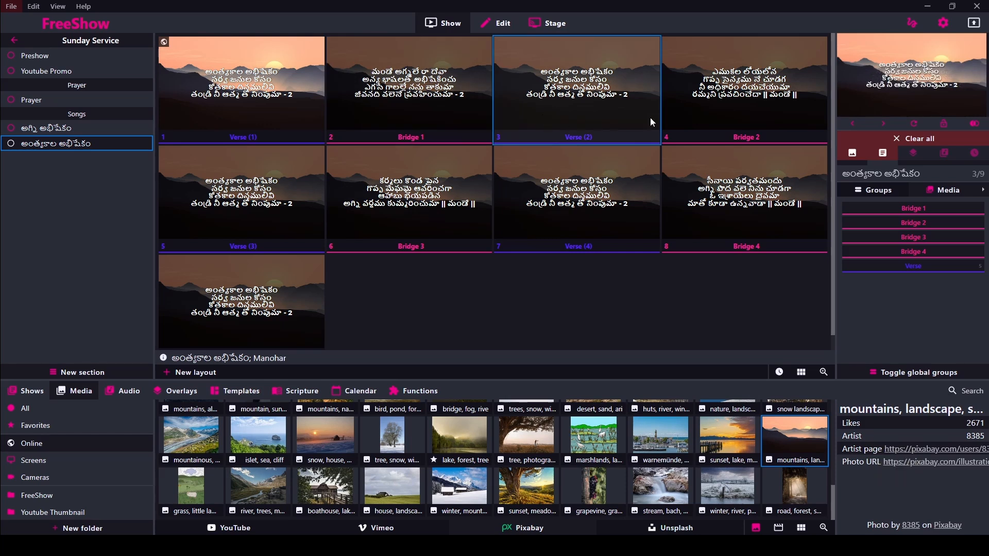
{"action": "left_click", "coordinate": [749, 103]}
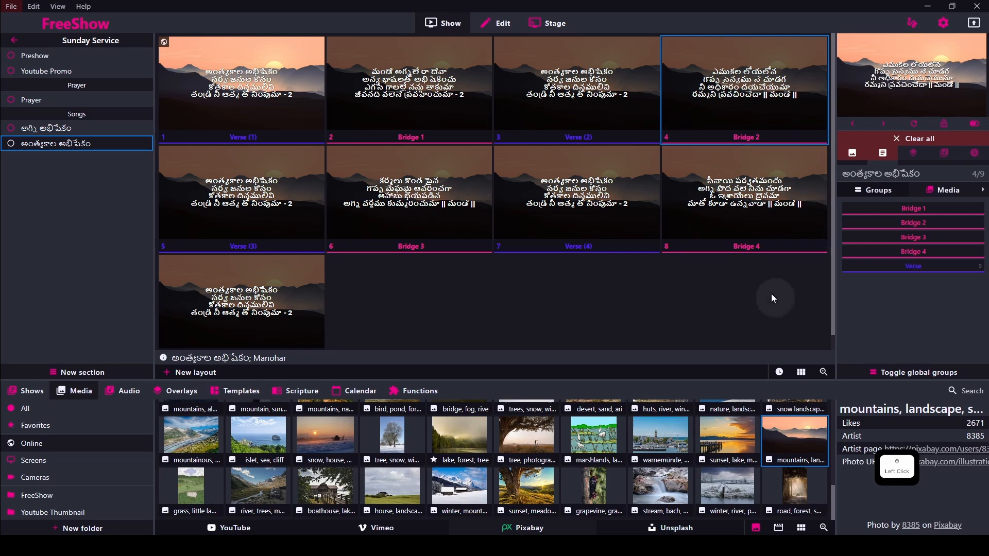
Add a section named Psalms below the songs in the Sunday Service project.
{"action": "left_click", "coordinate": [42, 194]}
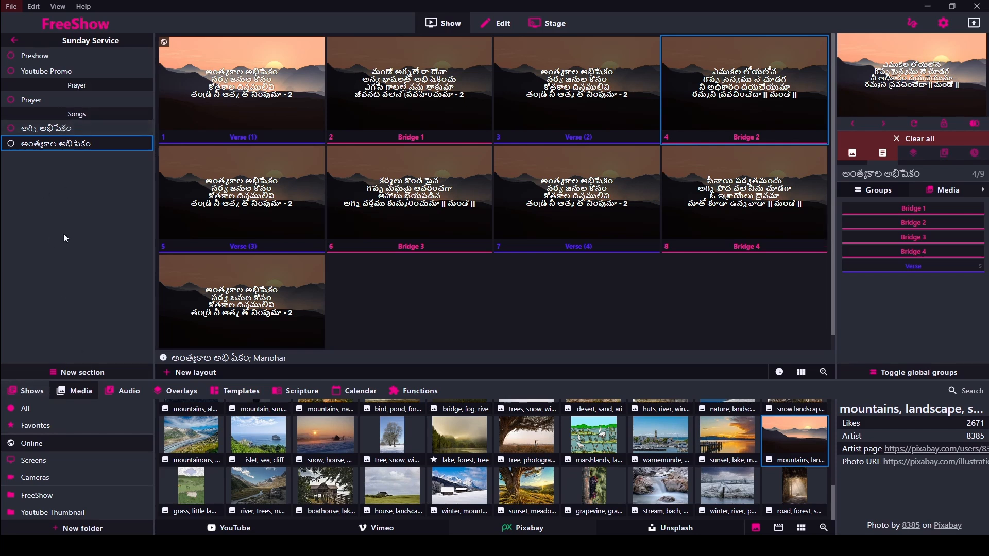
{"action": "right_click", "coordinate": [71, 198]}
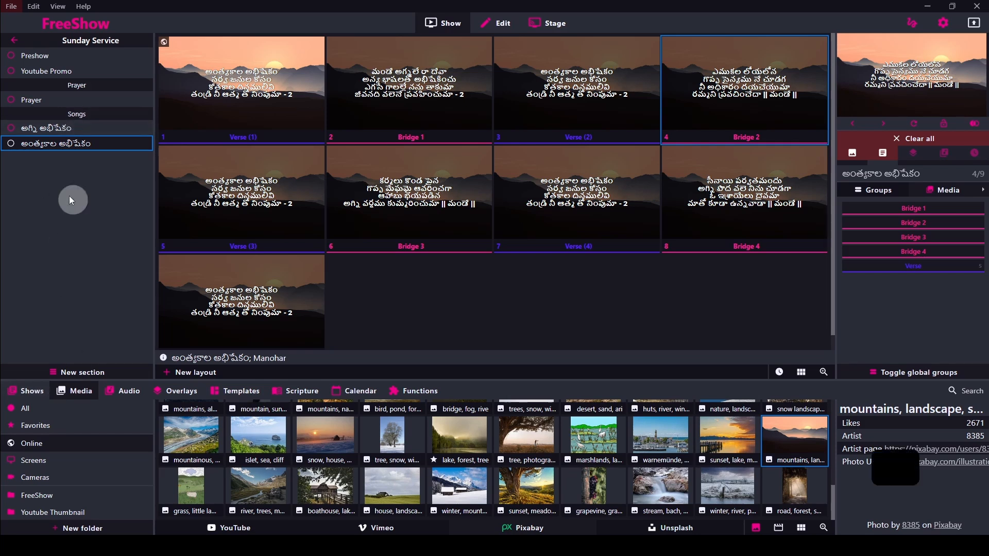
{"action": "left_click", "coordinate": [100, 226]}
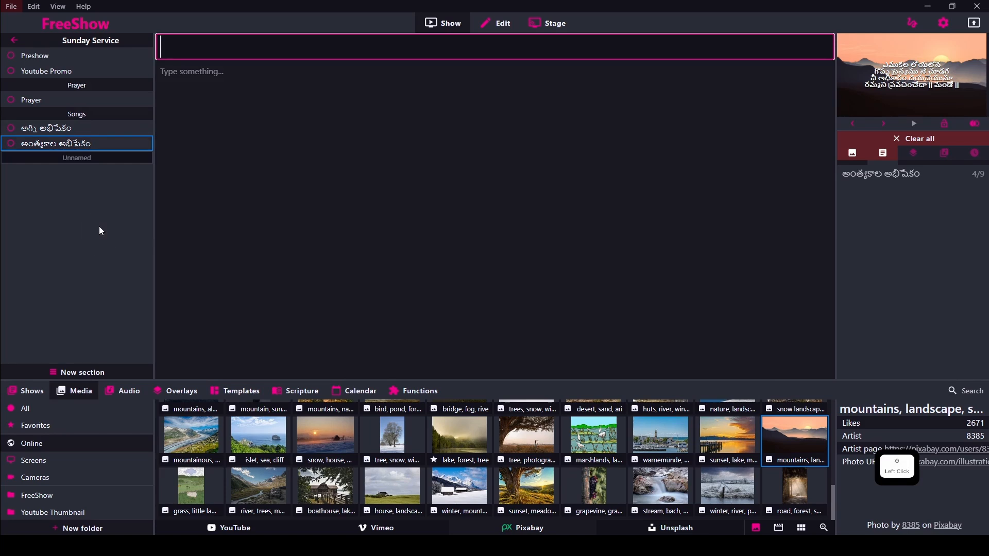
{"action": "type", "text": "Ps"}
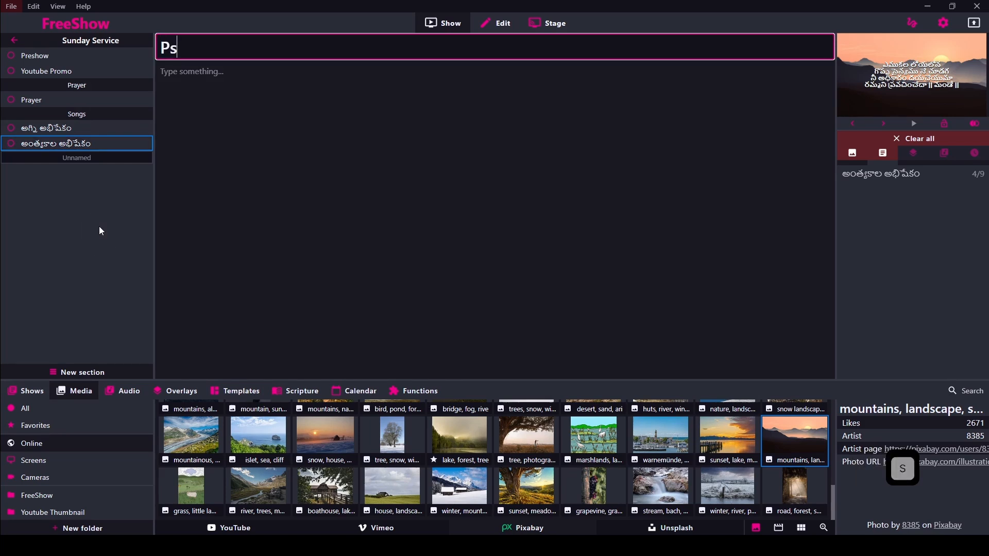
{"action": "type", "text": "alms"}
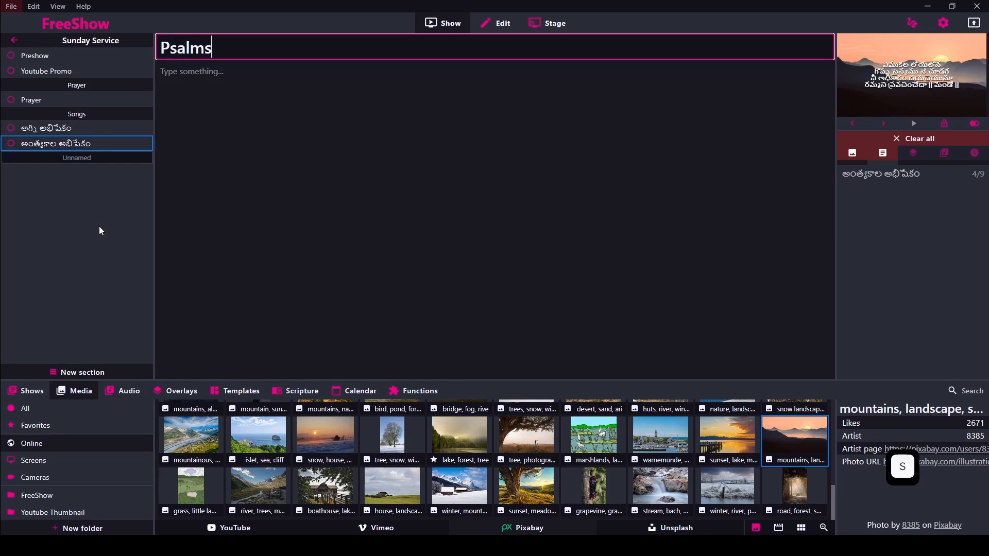
{"action": "key", "text": "Return"}
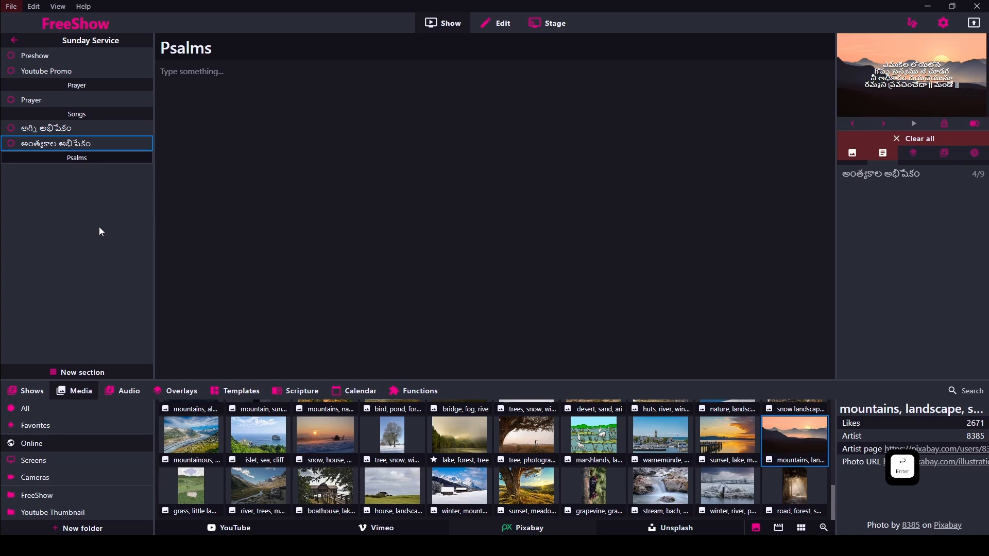
{"action": "left_click", "coordinate": [76, 161]}
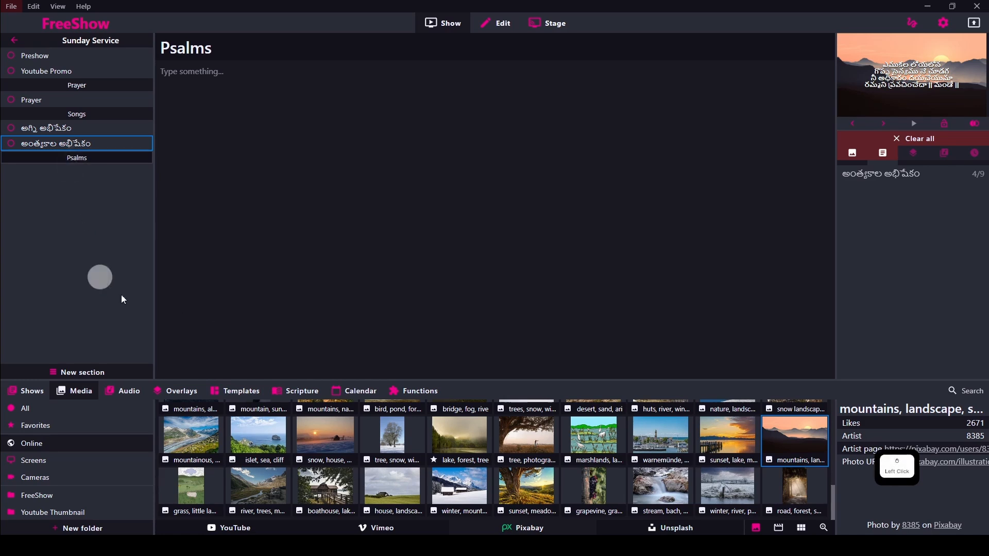
Look up Psalm-కీర్తనలు 45 in the Telugu Bible scripture, with the lower drawer enlarged.
{"action": "left_click", "coordinate": [305, 397]}
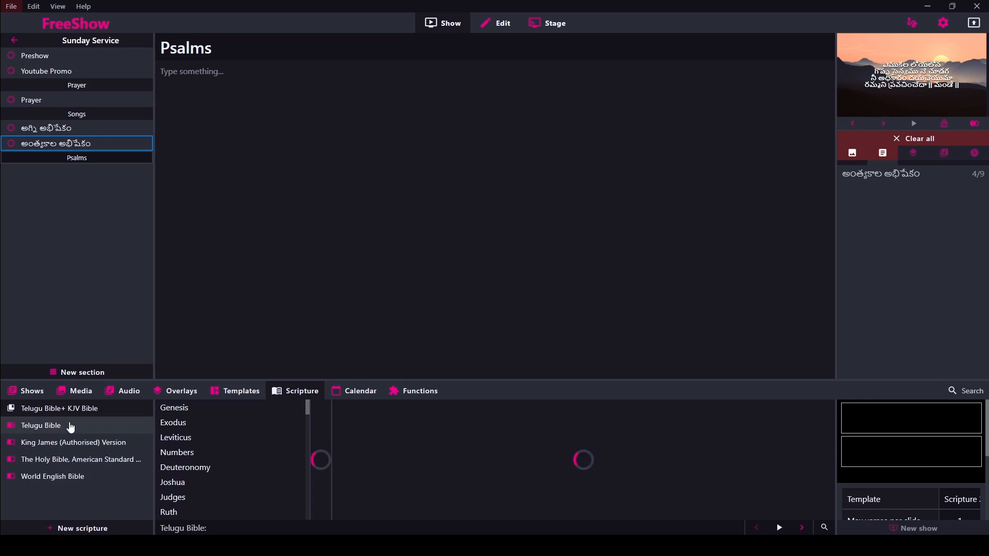
{"action": "left_click", "coordinate": [59, 430]}
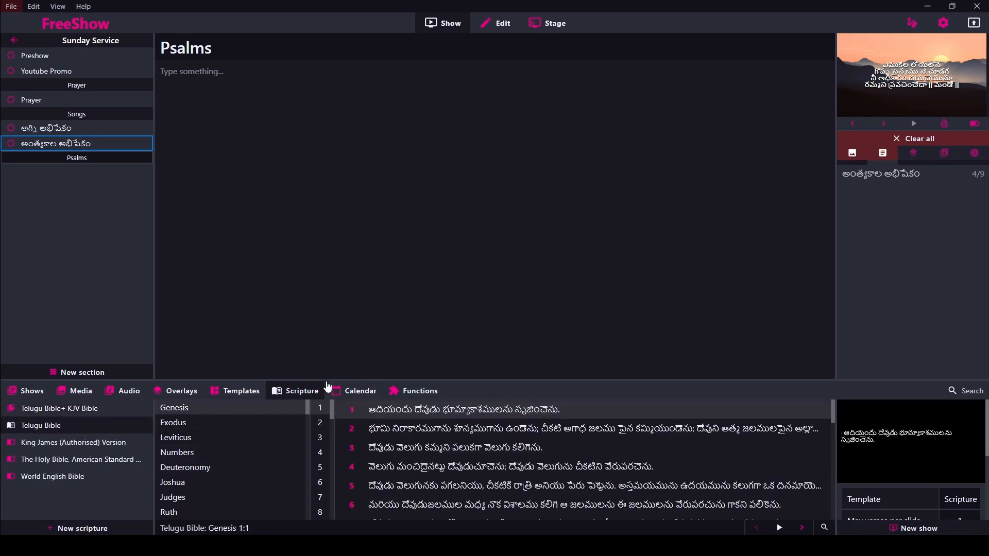
{"action": "left_click_drag", "start_coordinate": [326, 381], "coordinate": [331, 341]}
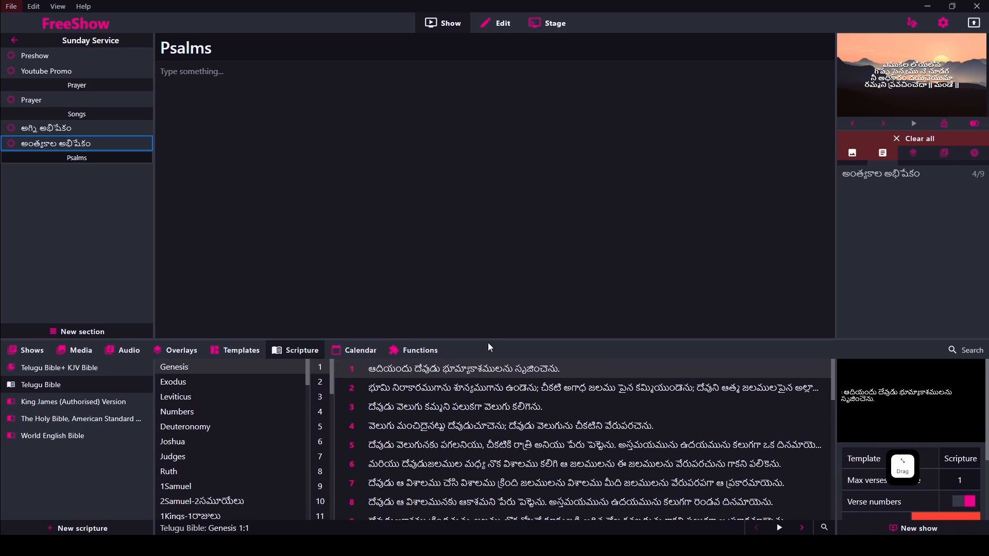
{"action": "left_click", "coordinate": [956, 352]}
{"action": "type", "text": "Psalm-కీర్తనలు m"}
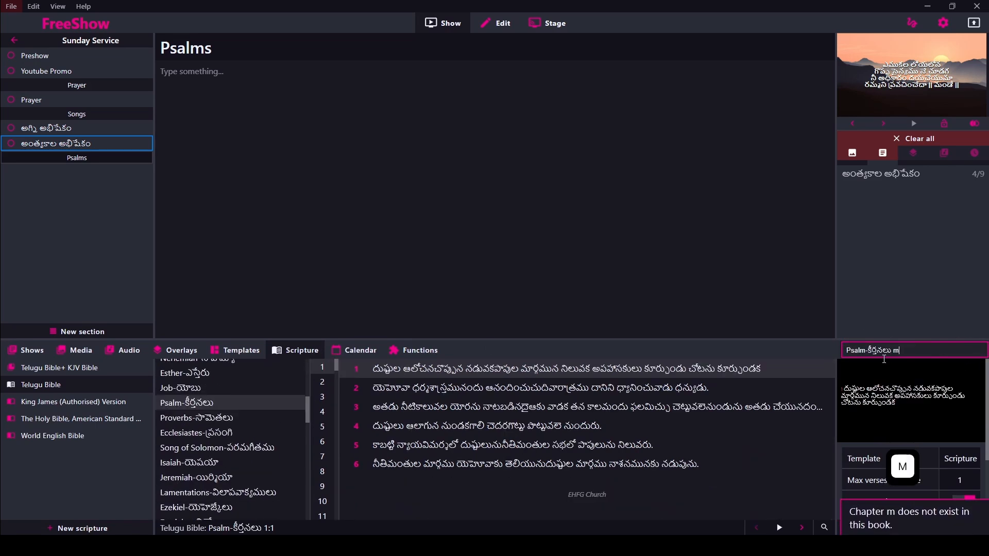
{"action": "key", "text": "BackSpace"}
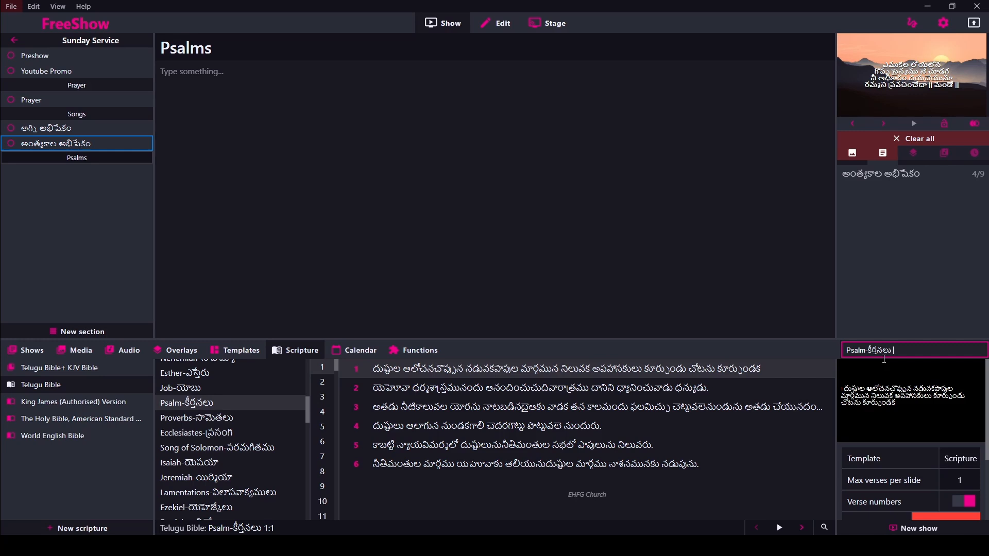
{"action": "type", "text": "45"}
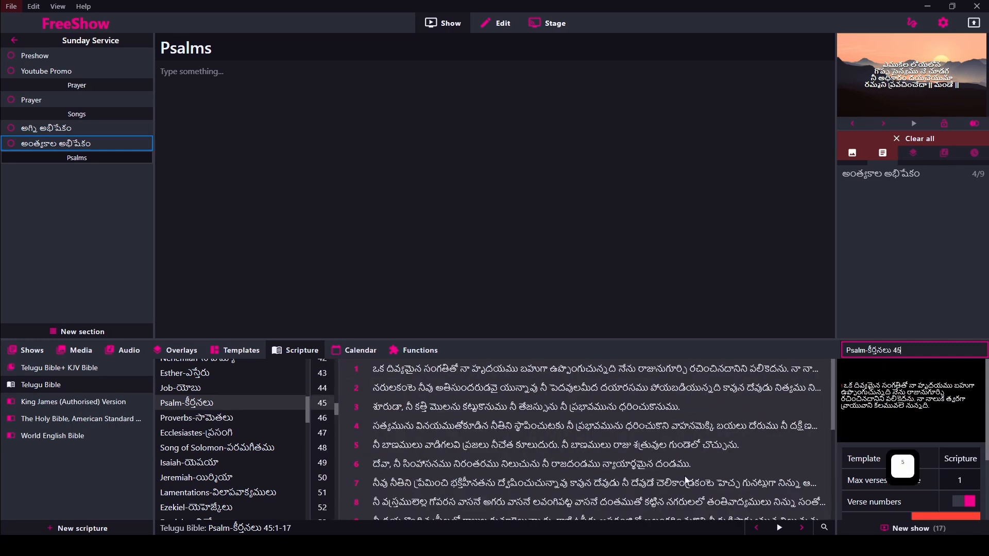
Review the selected verses of Psalm 45:1-17 and create a new show from them.
{"action": "scroll", "coordinate": [679, 481], "scroll_direction": "down", "scroll_amount": 5}
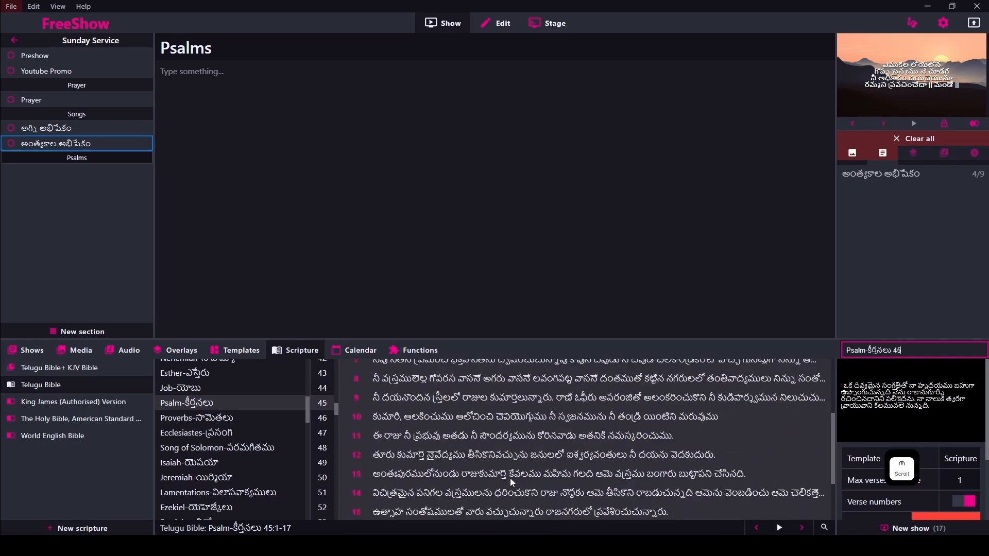
{"action": "scroll", "coordinate": [511, 481], "scroll_direction": "down", "scroll_amount": 4}
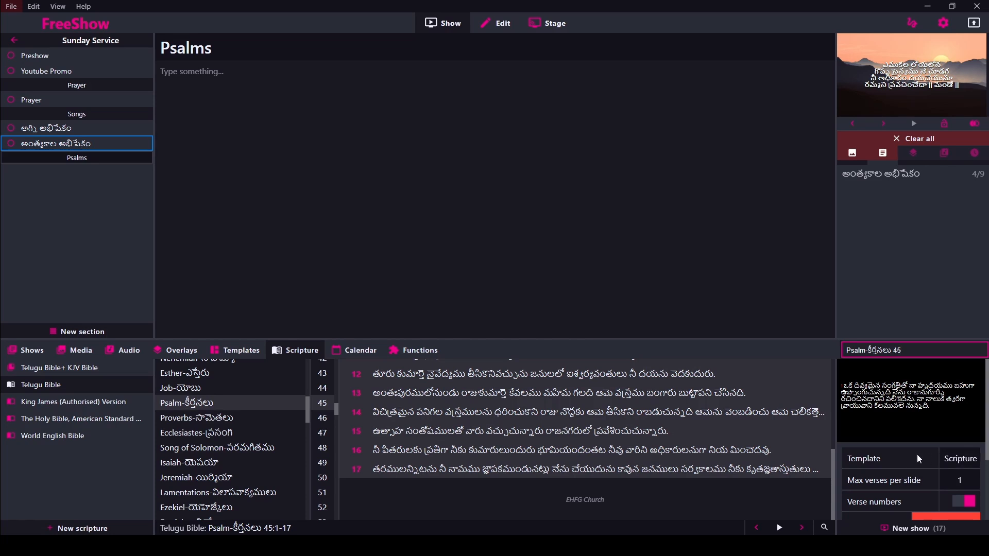
{"action": "scroll", "coordinate": [906, 491], "scroll_direction": "down", "scroll_amount": 1}
{"action": "scroll", "coordinate": [906, 491], "scroll_direction": "down", "scroll_amount": 1}
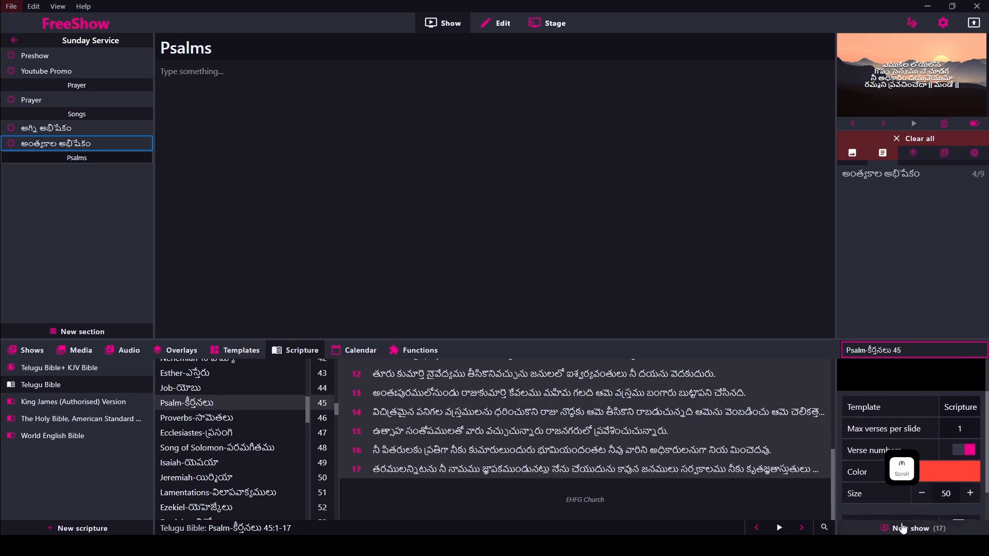
{"action": "left_click", "coordinate": [911, 530]}
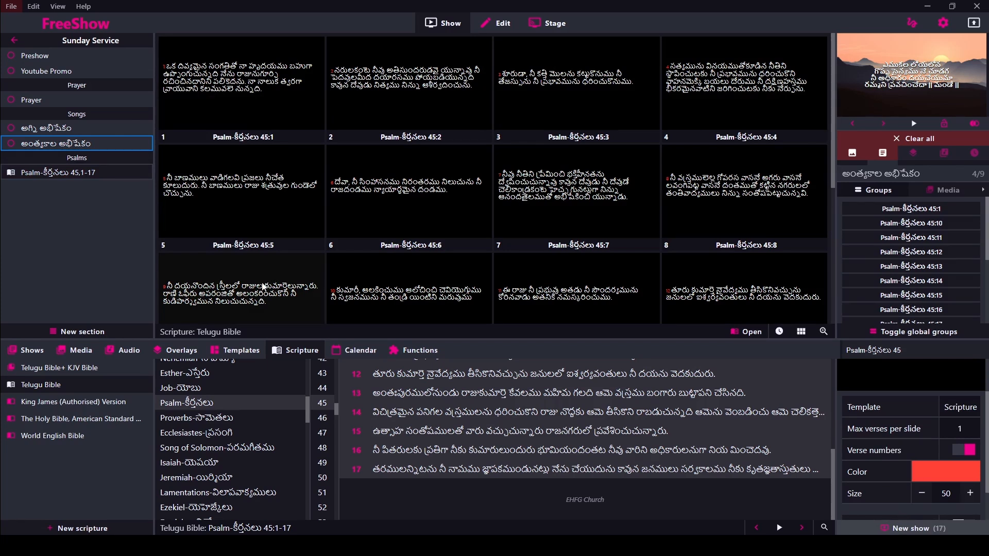
Clear all output to remove the song's mountain background, and present the Psalm 45:1 slide.
{"action": "left_click", "coordinate": [250, 96]}
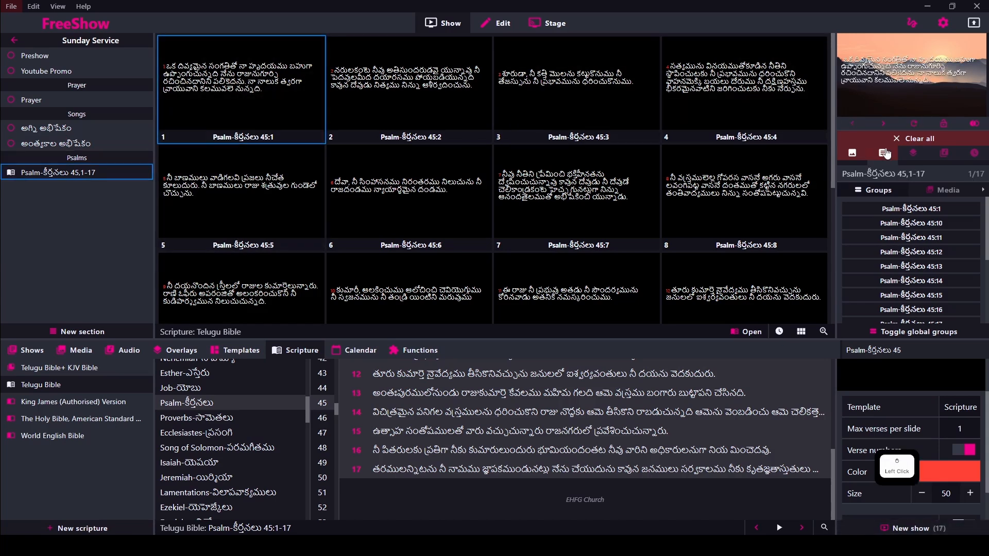
{"action": "left_click", "coordinate": [895, 139]}
{"action": "left_click", "coordinate": [261, 94]}
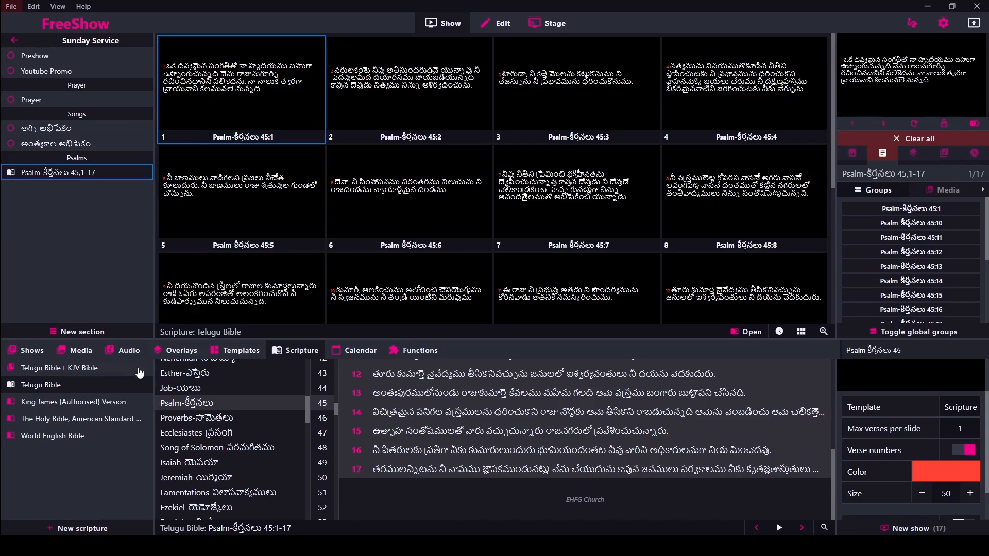
Switch the scripture to the Telugu Bible+ KJV Bible collection and look up Psalm-కీర్తనలు 45.
{"action": "left_click", "coordinate": [93, 368]}
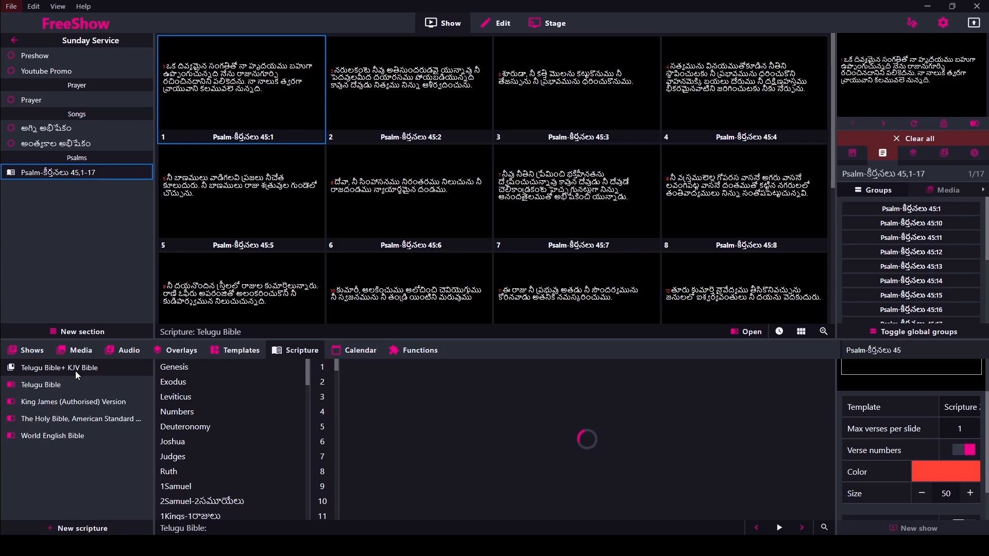
{"action": "left_click", "coordinate": [911, 349]}
{"action": "scroll", "coordinate": [907, 349], "scroll_direction": "up", "scroll_amount": 2}
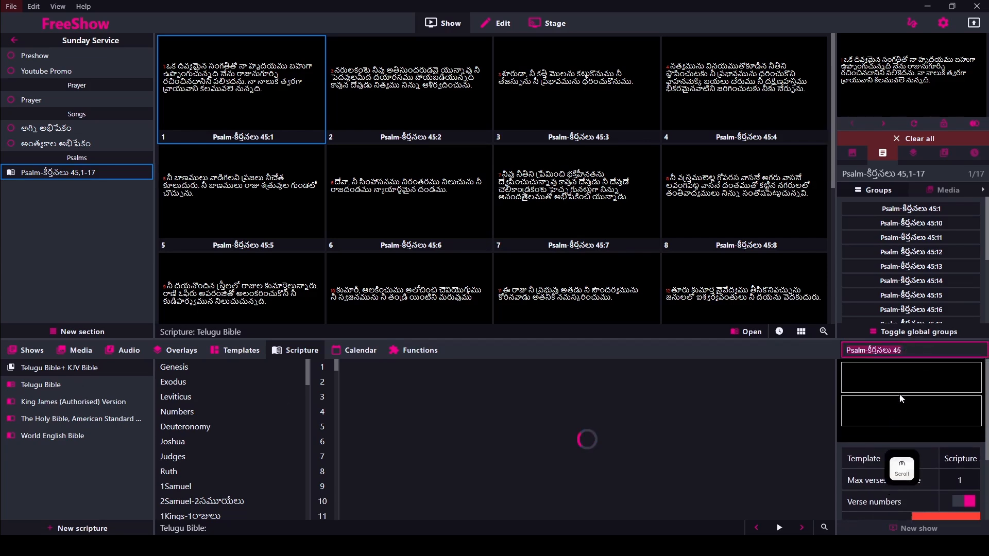
{"action": "key", "text": "BackSpace"}
{"action": "key", "text": "BackSpace"}
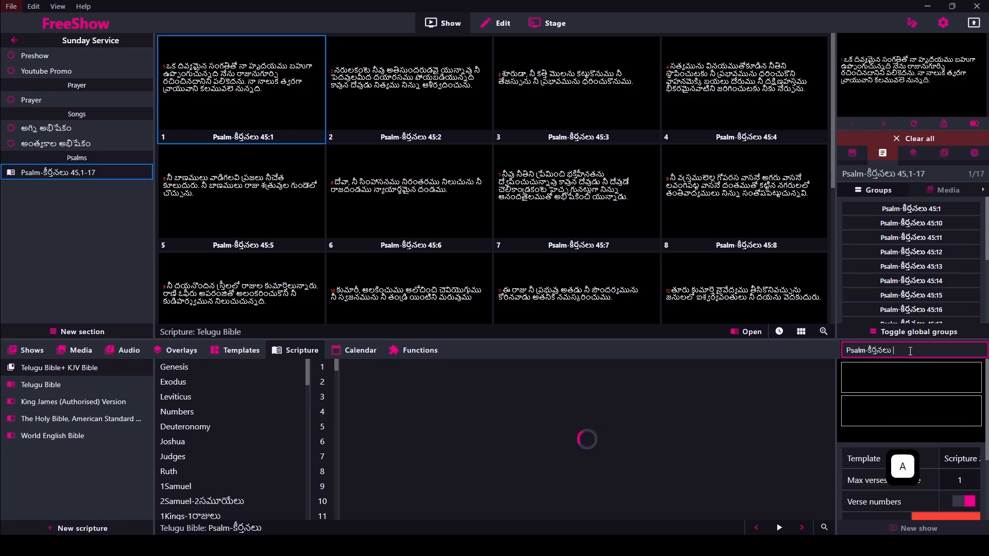
{"action": "type", "text": "45"}
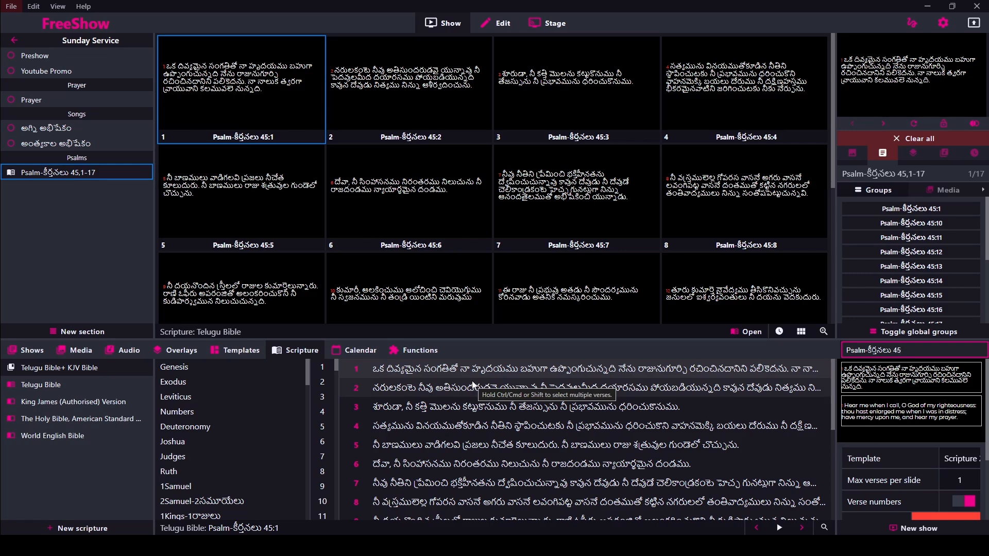
Select verses 1 to 17 of Psalm 45 and create a new Telugu and KJV show from them.
{"action": "left_click", "coordinate": [428, 389], "text": "shift"}
{"action": "left_click", "coordinate": [428, 407], "text": "shift"}
{"action": "left_click", "coordinate": [430, 427], "text": "shift"}
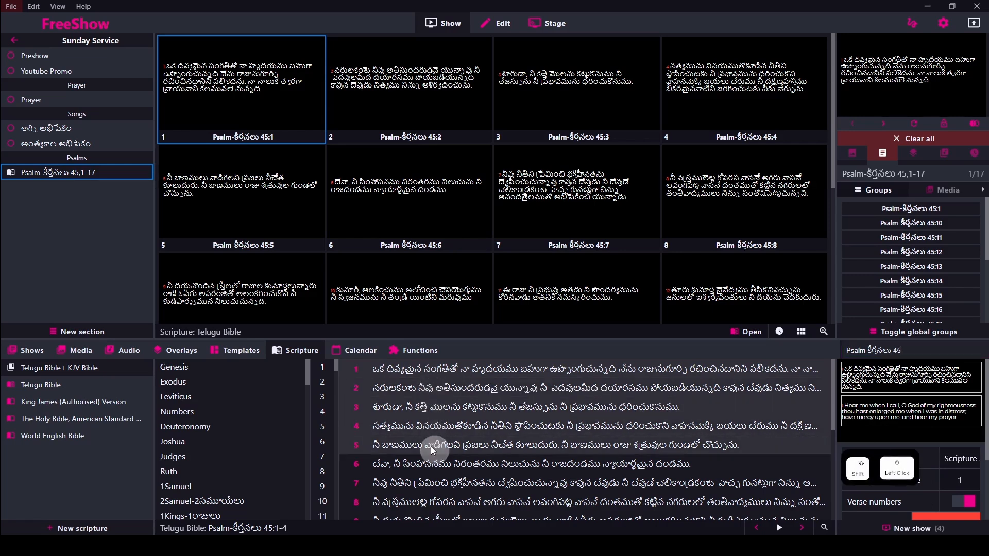
{"action": "left_click", "coordinate": [433, 445], "text": "shift"}
{"action": "left_click", "coordinate": [438, 464], "text": "shift"}
{"action": "left_click", "coordinate": [443, 483], "text": "shift"}
{"action": "left_click", "coordinate": [445, 502], "text": "shift"}
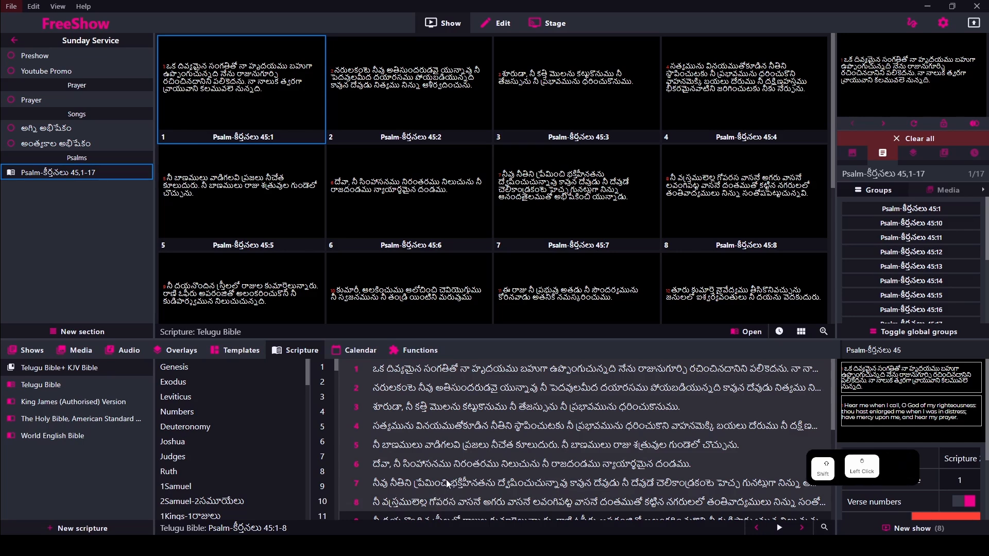
{"action": "scroll", "coordinate": [829, 409], "scroll_direction": "down", "scroll_amount": 3}
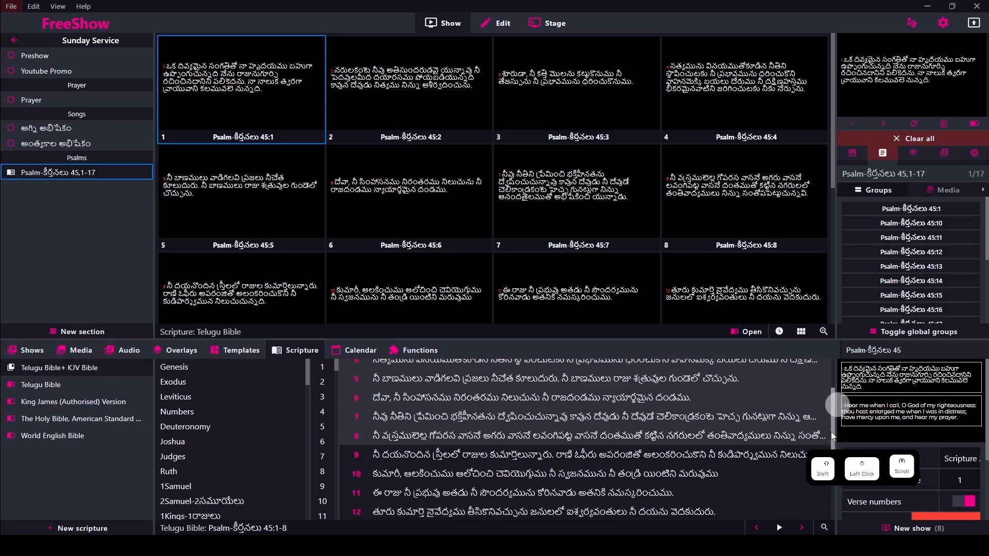
{"action": "left_click_drag", "start_coordinate": [831, 432], "coordinate": [831, 443]}
{"action": "left_click", "coordinate": [394, 435], "text": "shift"}
{"action": "left_click", "coordinate": [394, 454], "text": "shift"}
{"action": "left_click", "coordinate": [395, 477], "text": "shift"}
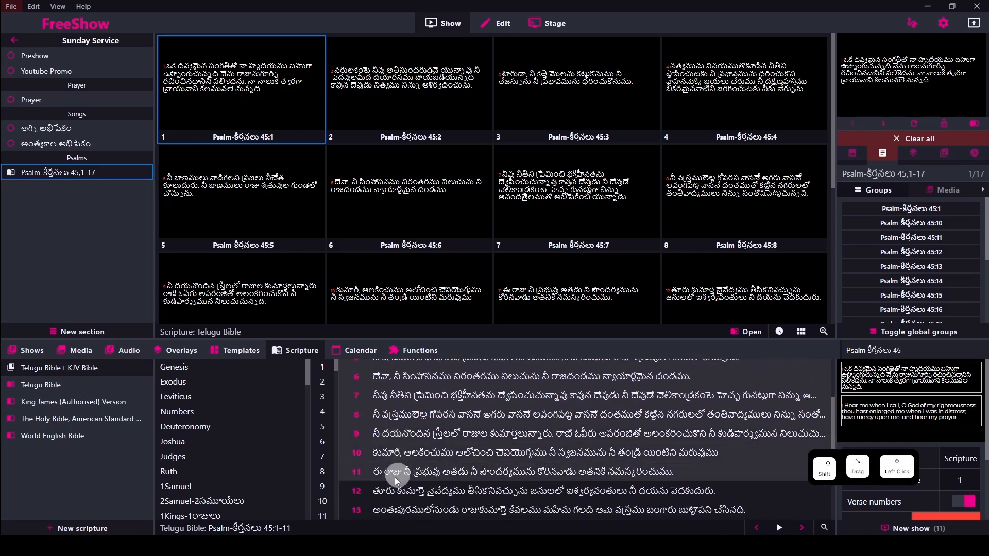
{"action": "left_click", "coordinate": [399, 491], "text": "shift"}
{"action": "left_click", "coordinate": [404, 510], "text": "shift"}
{"action": "left_click_drag", "start_coordinate": [827, 435], "coordinate": [832, 482]}
{"action": "left_click", "coordinate": [484, 424], "text": "shift"}
{"action": "left_click", "coordinate": [483, 451], "text": "shift"}
{"action": "left_click", "coordinate": [484, 461], "text": "shift"}
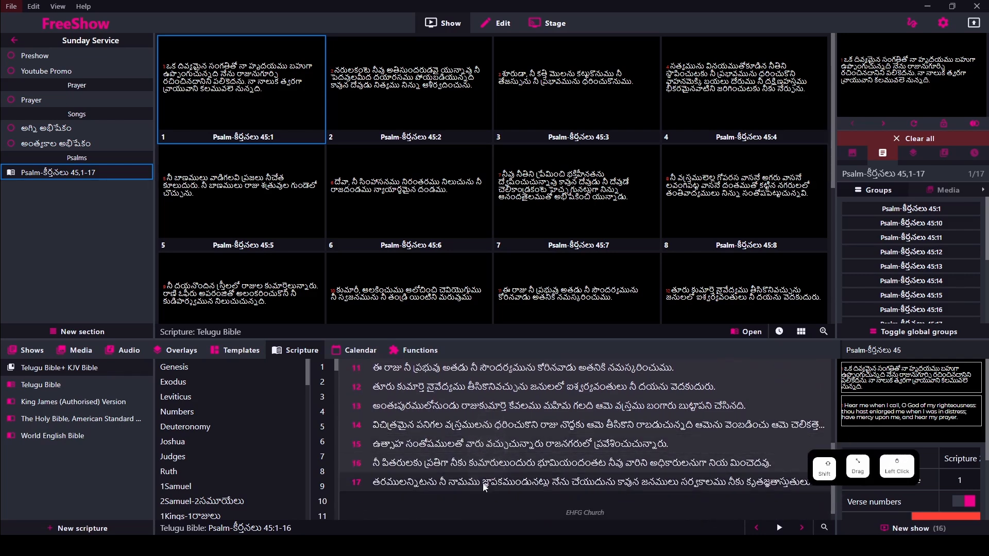
{"action": "left_click", "coordinate": [483, 484], "text": "shift"}
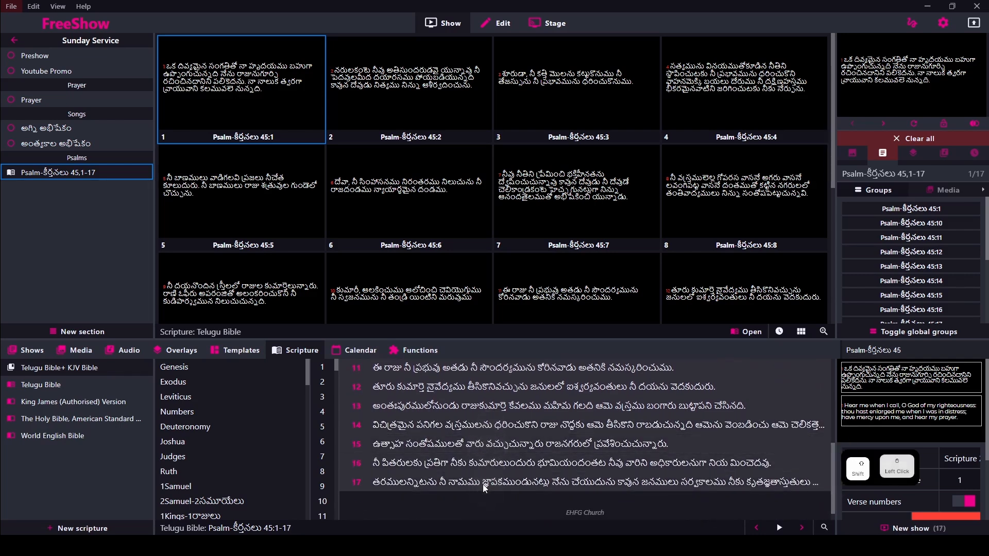
{"action": "left_click", "coordinate": [911, 531]}
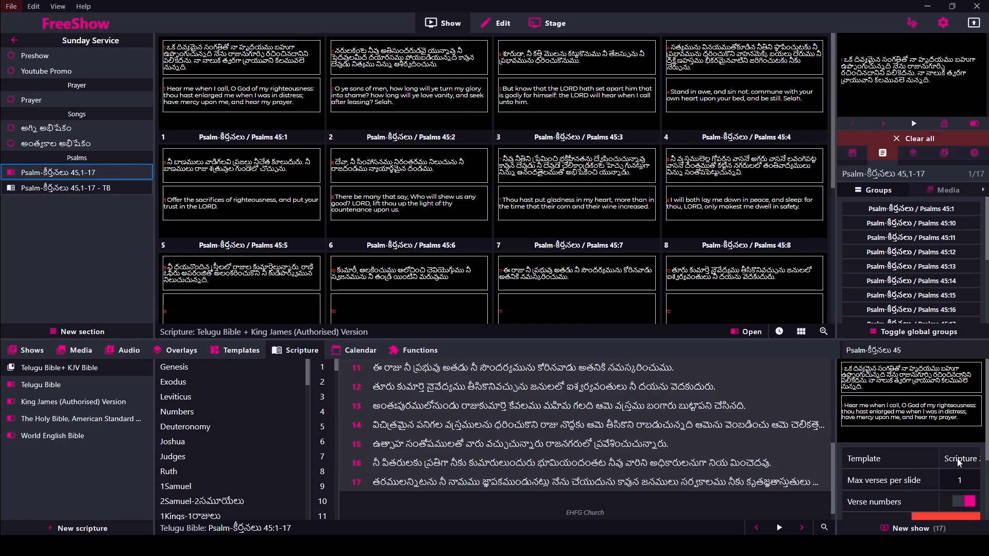
Present verses 1 to 3 of the Psalm 45 Telugu and KJV show, and check verse 3 in the enlarged output preview.
{"action": "mouse_move", "coordinate": [985, 447]}
{"action": "left_mouse_down"}
{"action": "mouse_move", "coordinate": [984, 518]}
{"action": "mouse_move", "coordinate": [984, 438]}
{"action": "left_mouse_up"}
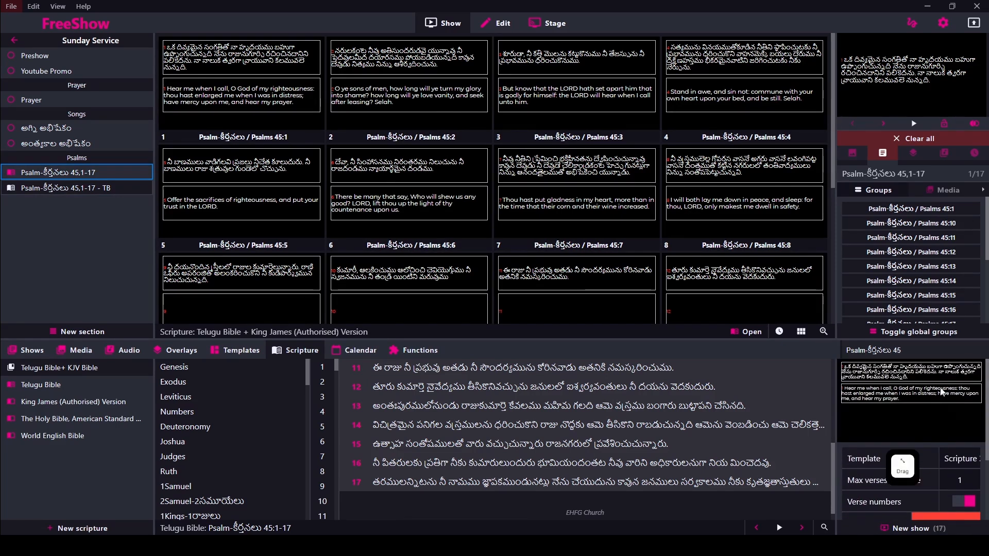
{"action": "left_click", "coordinate": [68, 188]}
{"action": "left_click", "coordinate": [257, 81]}
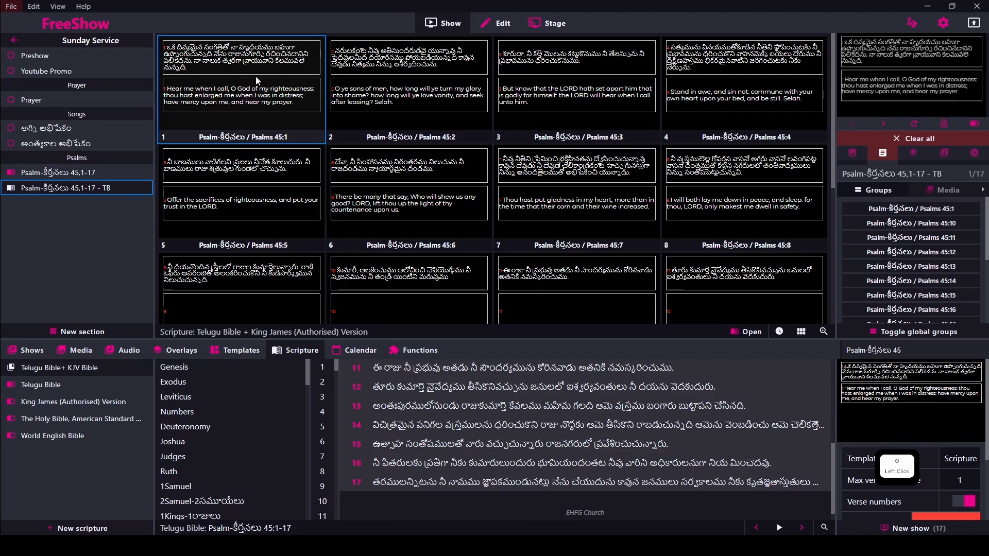
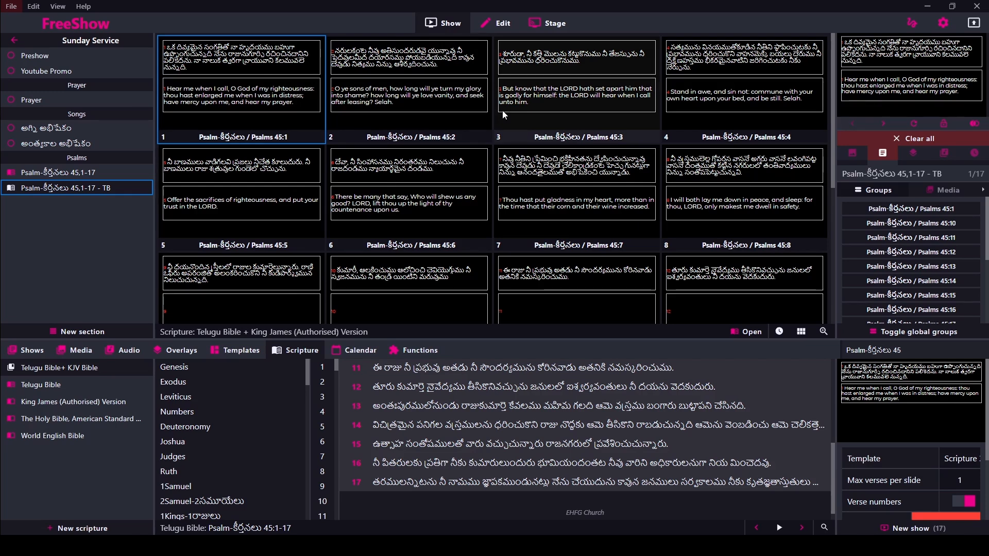
{"action": "left_click", "coordinate": [392, 113]}
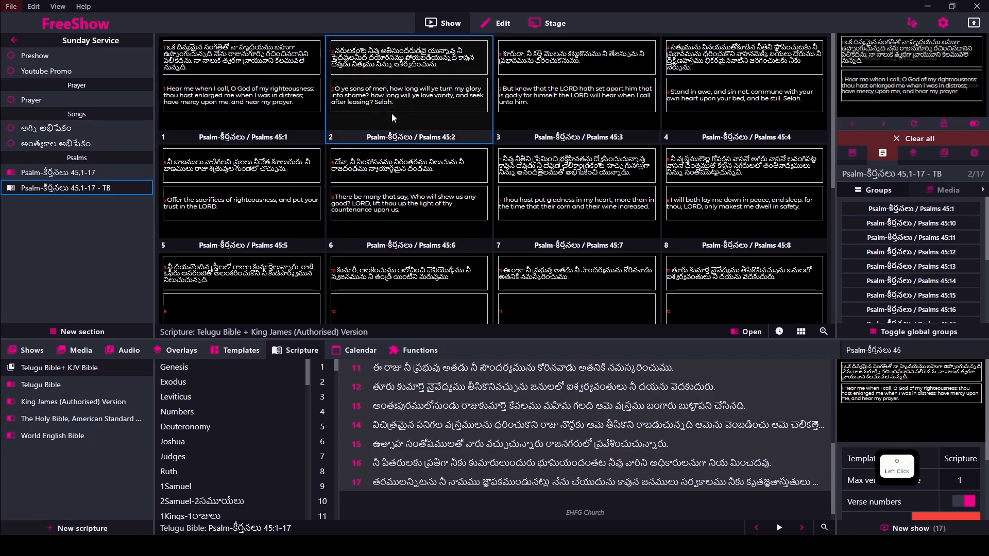
{"action": "left_click", "coordinate": [586, 85]}
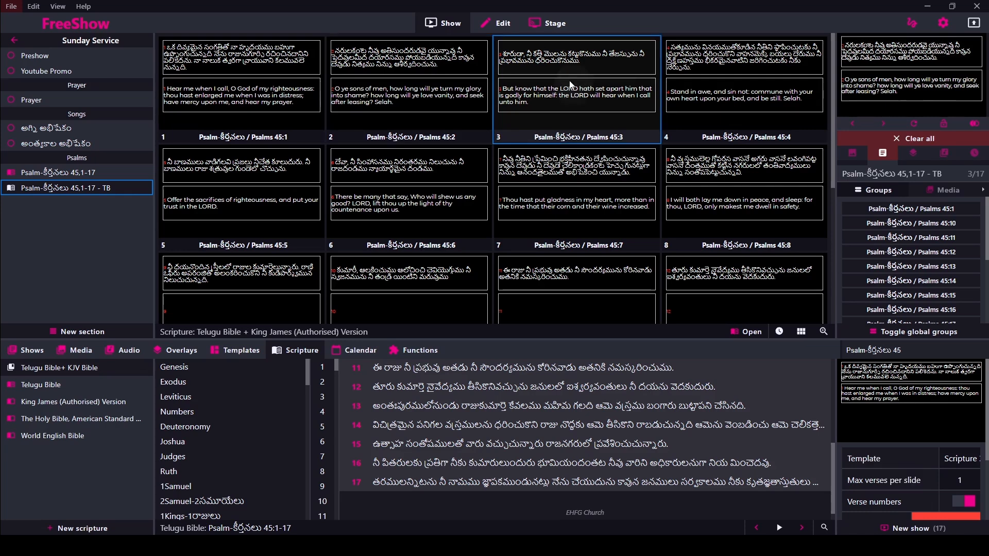
{"action": "left_click", "coordinate": [920, 77]}
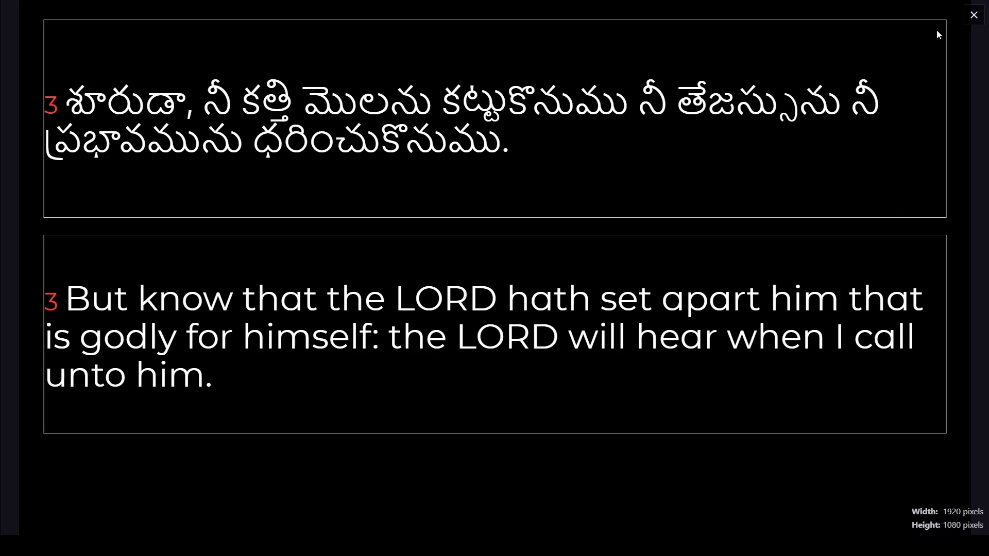
{"action": "left_click", "coordinate": [973, 15]}
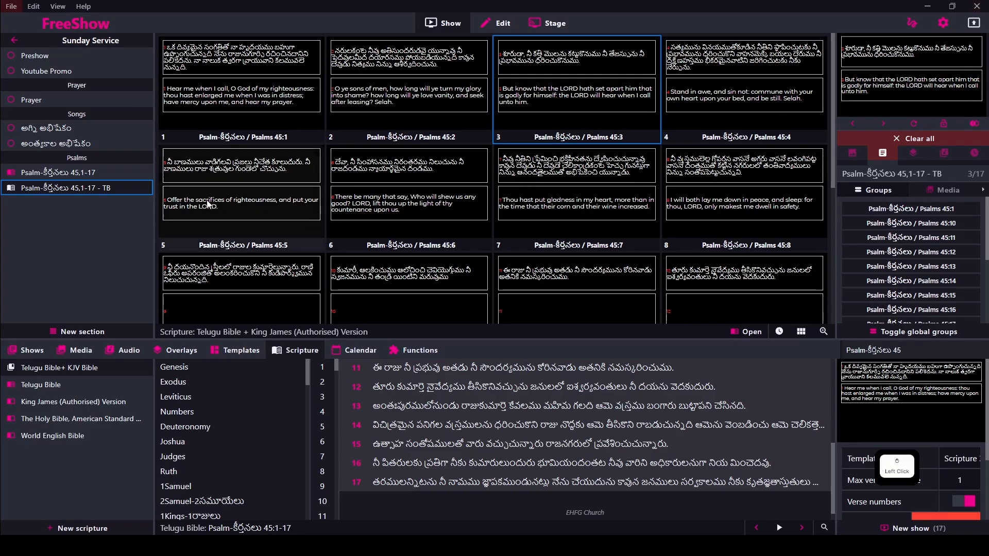
Add a new section named Message to the project below the Psalms shows.
{"action": "right_click", "coordinate": [66, 237]}
{"action": "left_click", "coordinate": [82, 261]}
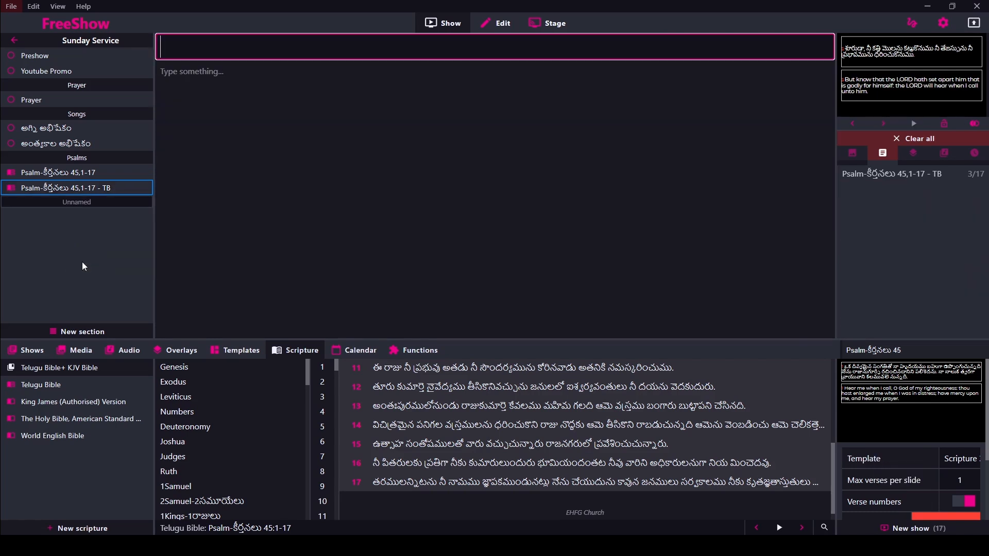
{"action": "type", "text": "Messa"}
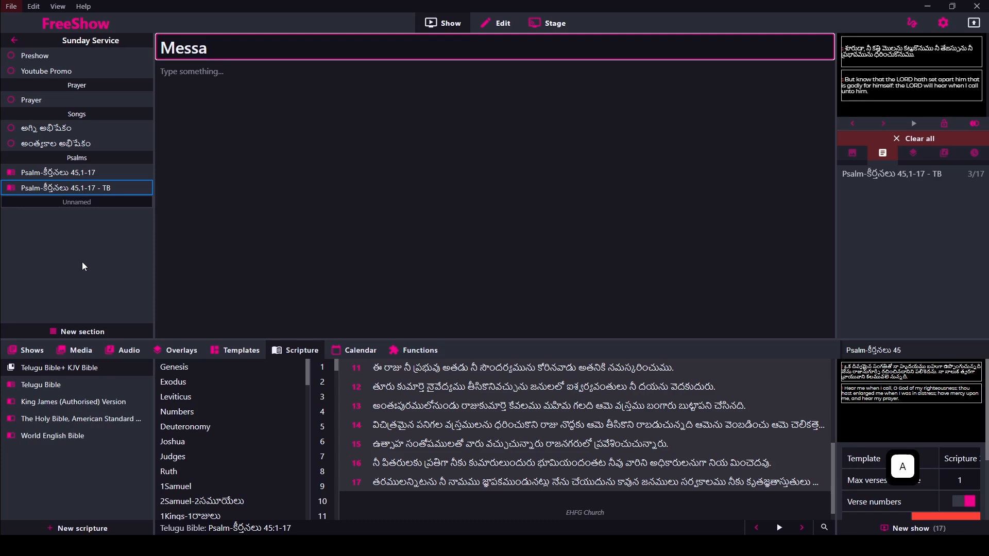
{"action": "type", "text": "ge"}
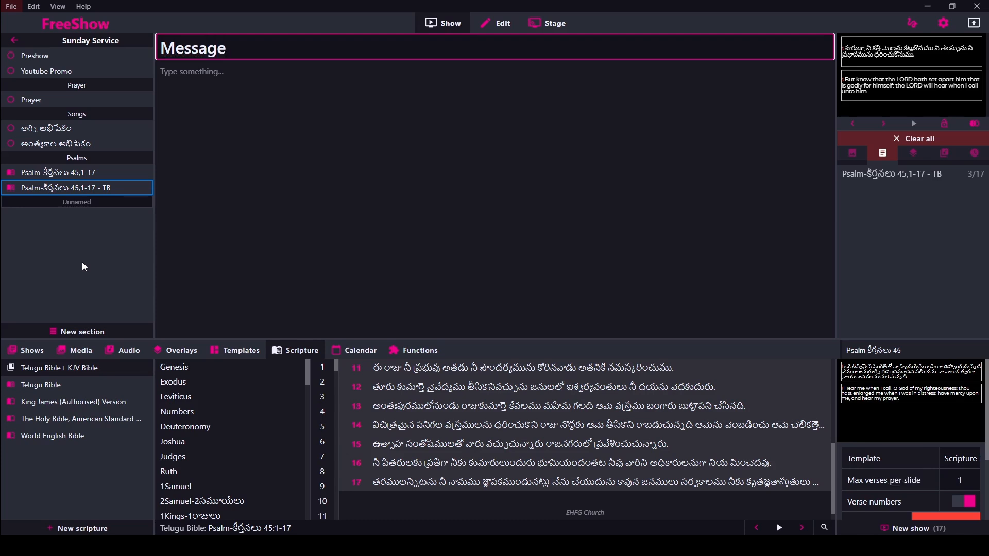
{"action": "key", "text": "Return"}
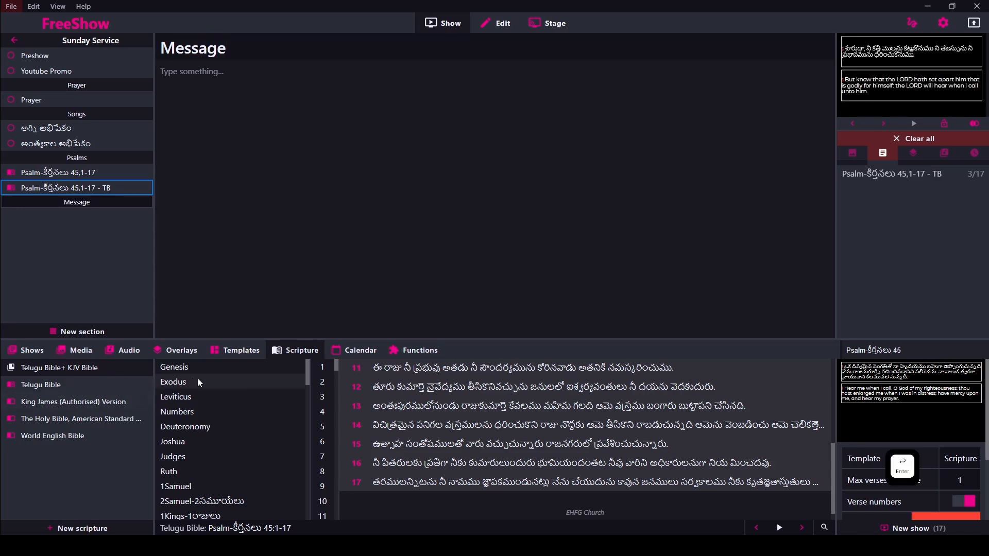
Switch the scripture source from the Telugu and KJV collection to the Telugu Bible.
{"action": "left_click", "coordinate": [67, 384]}
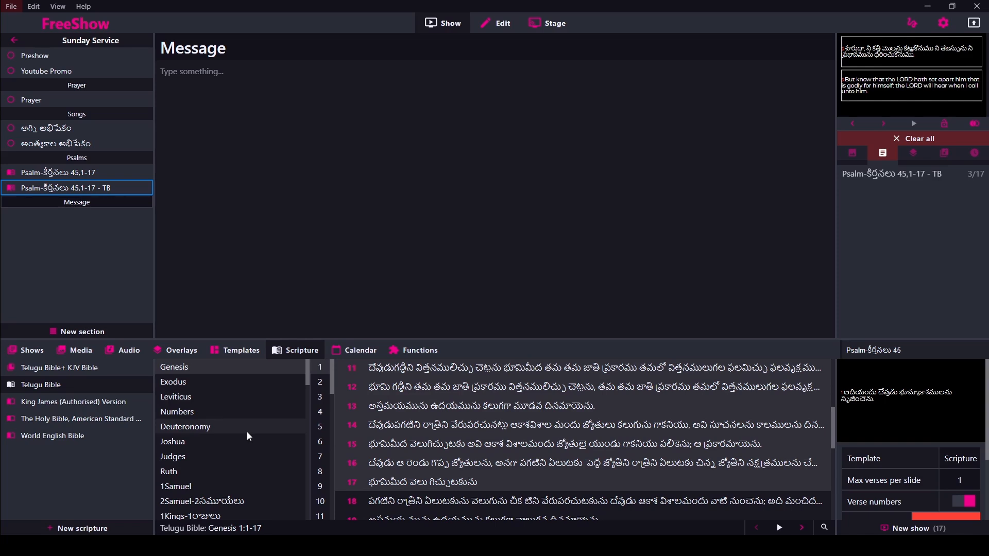
{"action": "left_click", "coordinate": [51, 368]}
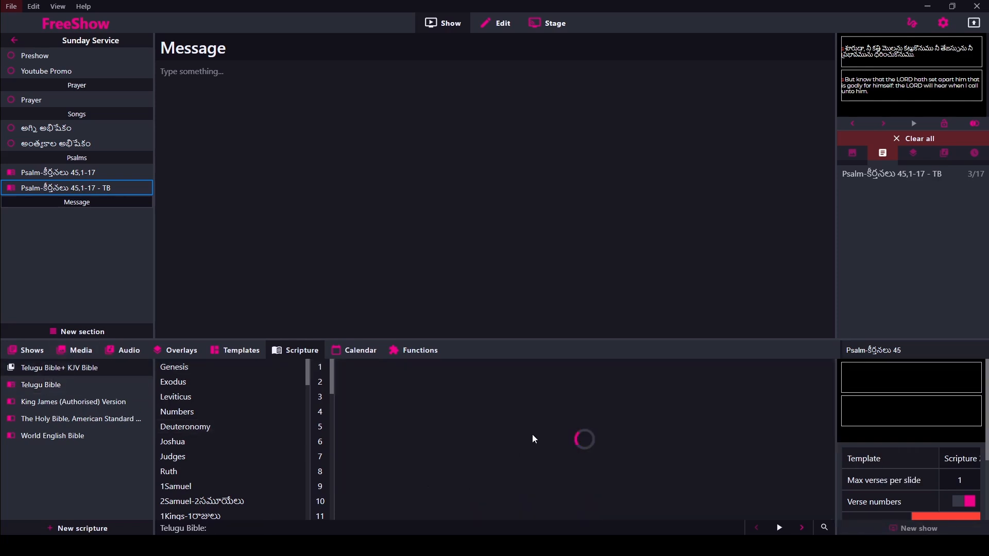
{"action": "left_click", "coordinate": [40, 388]}
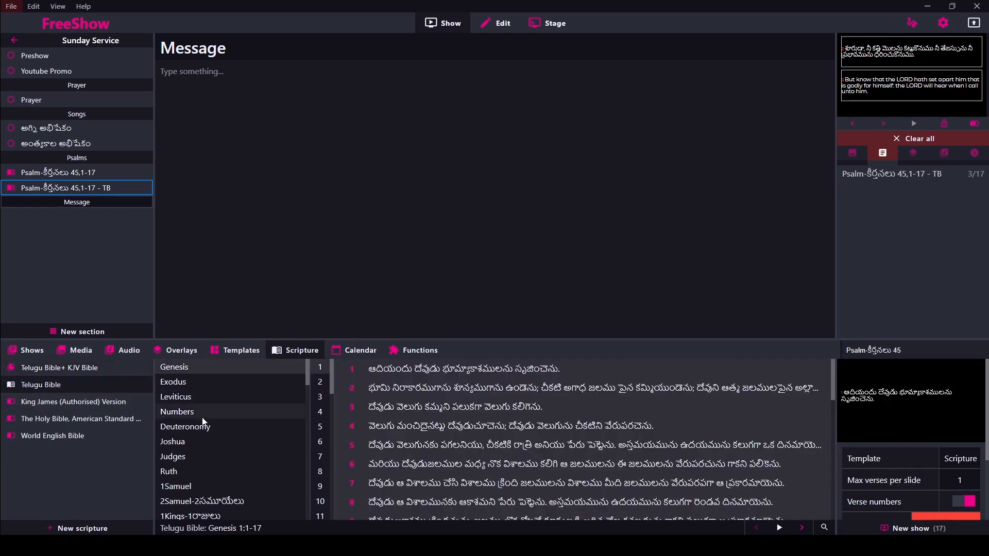
{"action": "scroll", "coordinate": [218, 456], "scroll_direction": "down", "scroll_amount": 1}
{"action": "scroll", "coordinate": [217, 456], "scroll_direction": "down", "scroll_amount": 2}
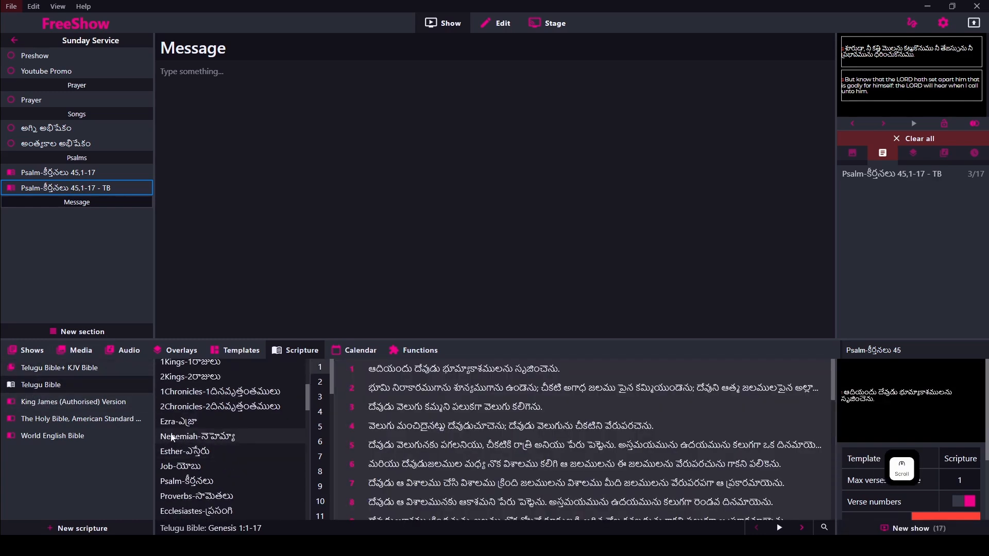
{"action": "left_click", "coordinate": [166, 420]}
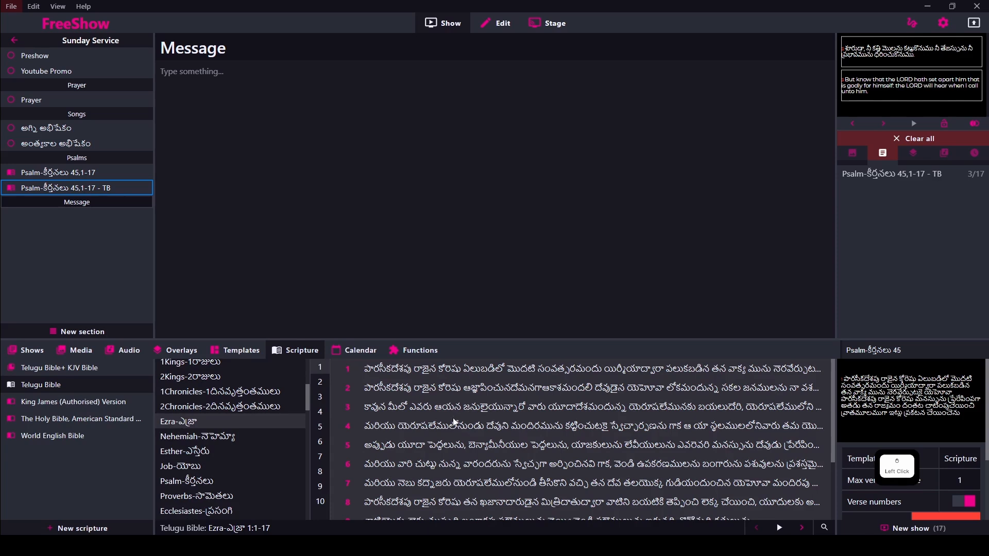
{"action": "left_click", "coordinate": [456, 410]}
{"action": "left_click", "coordinate": [468, 381]}
Open Nehemiah chapter 10 in the Telugu Bible, select verses 35 to 39, and create a new show from them.
{"action": "left_click", "coordinate": [175, 436]}
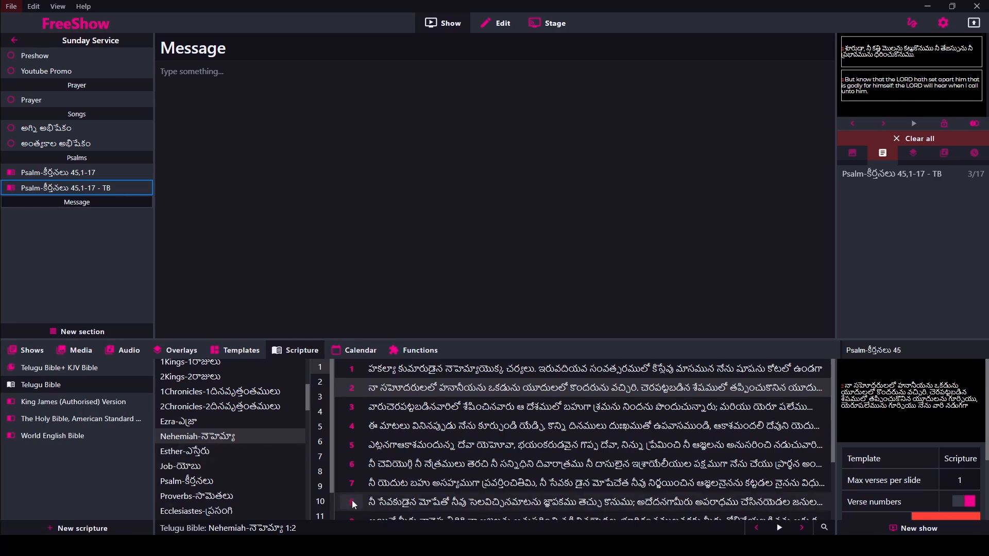
{"action": "left_click", "coordinate": [320, 501]}
{"action": "scroll", "coordinate": [410, 430], "scroll_direction": "down", "scroll_amount": 5}
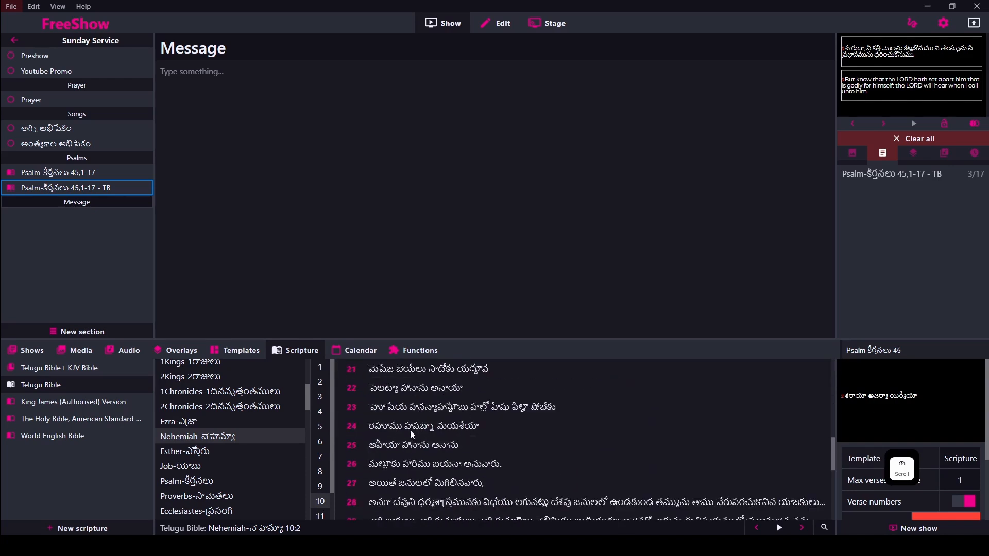
{"action": "scroll", "coordinate": [410, 430], "scroll_direction": "down", "scroll_amount": 4}
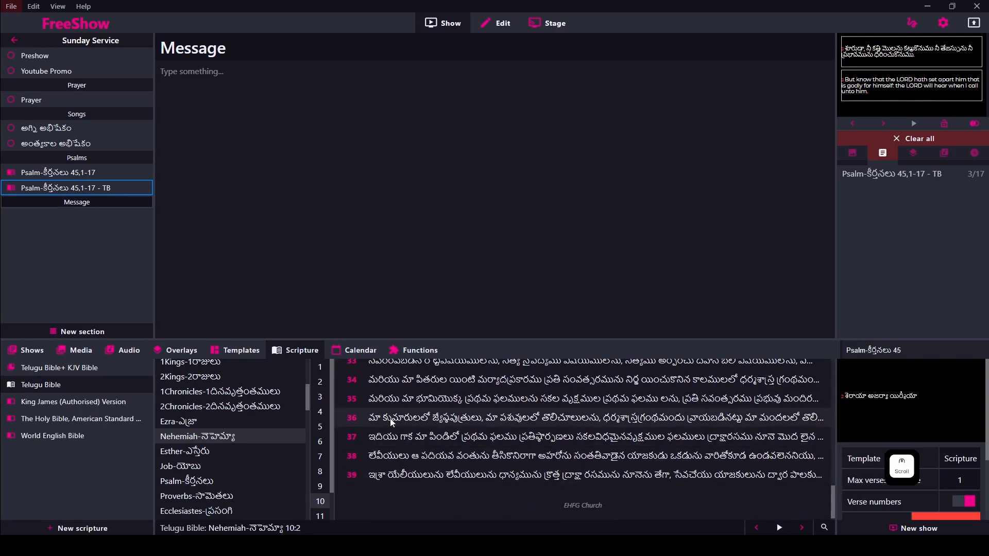
{"action": "left_click", "coordinate": [407, 401]}
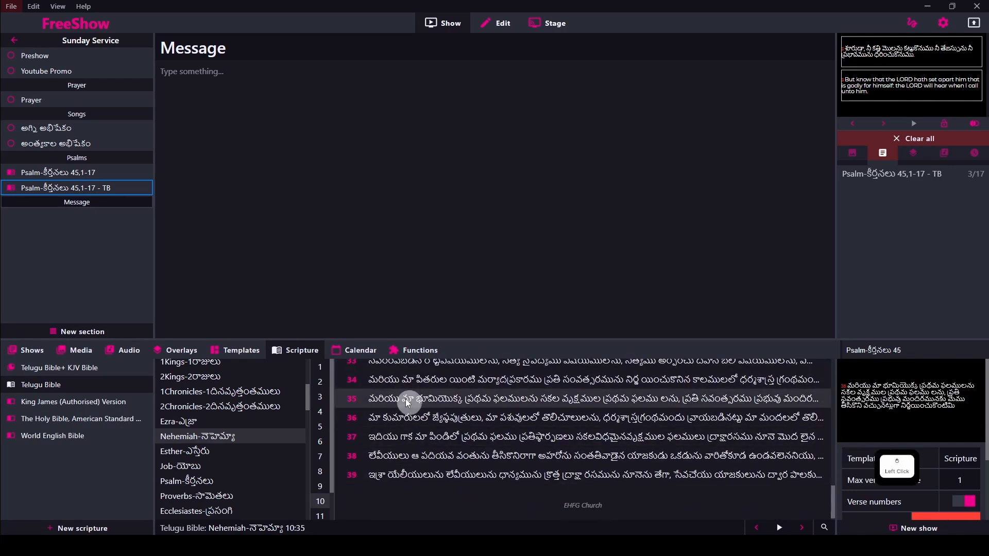
{"action": "left_click", "coordinate": [407, 475], "text": "shift"}
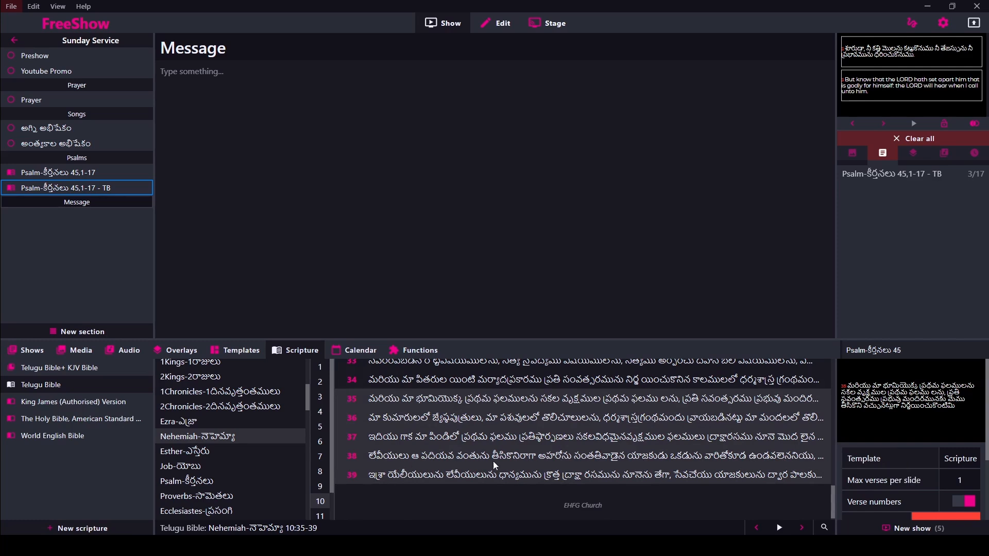
{"action": "left_click", "coordinate": [916, 529]}
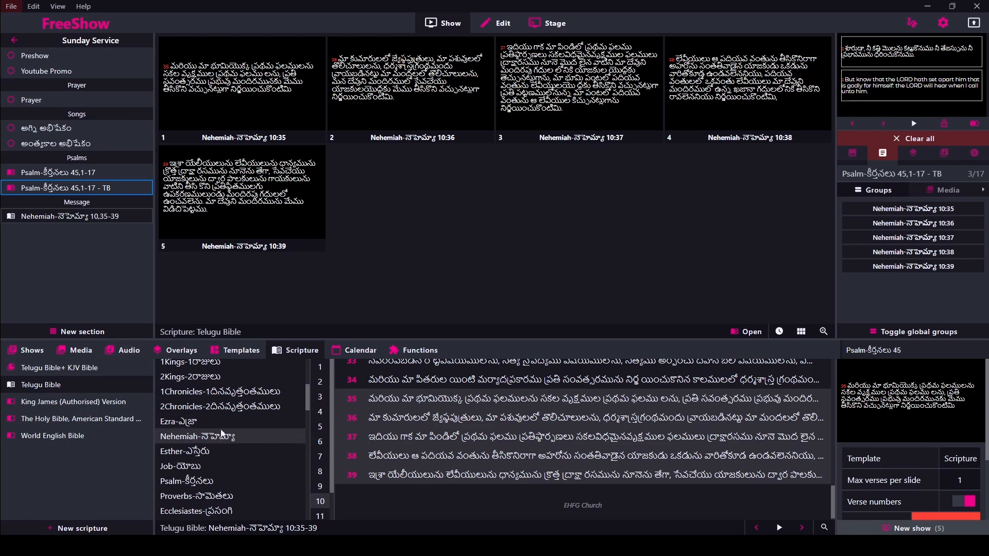
Look up Psalm-కీర్తనలు 78:5-10 in the Telugu Bible and create a new show from those verses.
{"action": "scroll", "coordinate": [221, 434], "scroll_direction": "down", "scroll_amount": 1}
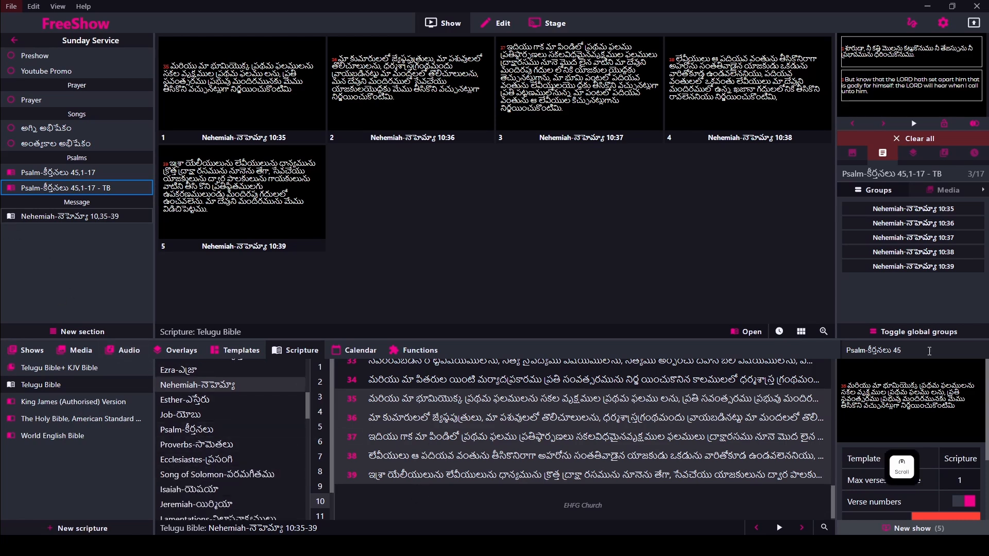
{"action": "left_click", "coordinate": [926, 350]}
{"action": "key", "text": "BackSpace"}
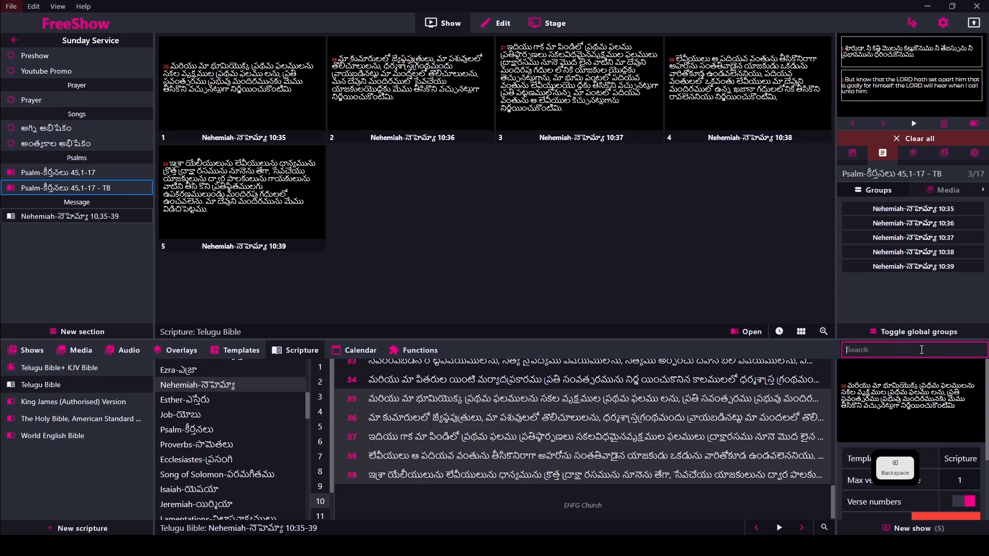
{"action": "type", "text": "Psalm-కీర్తనలు "}
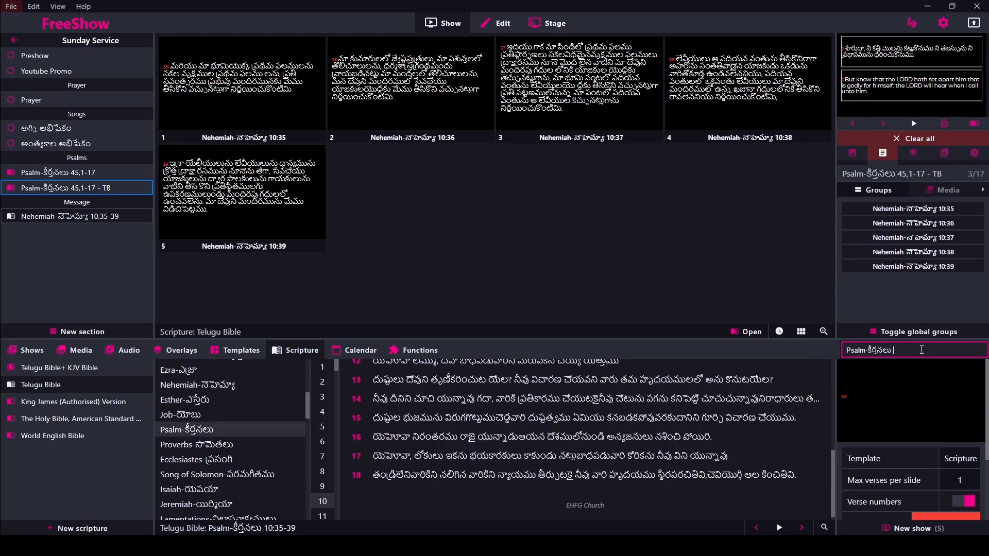
{"action": "type", "text": "78:"}
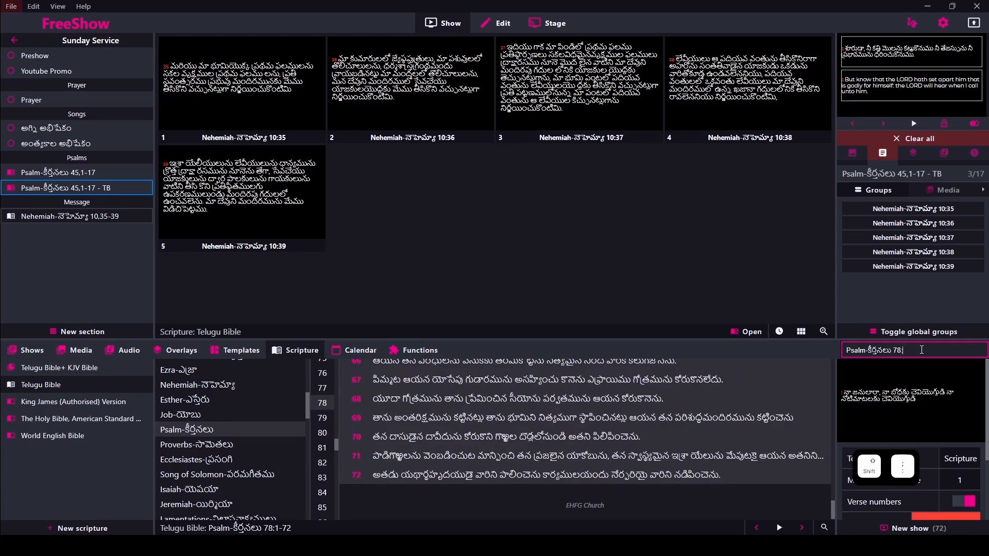
{"action": "type", "text": "5-10"}
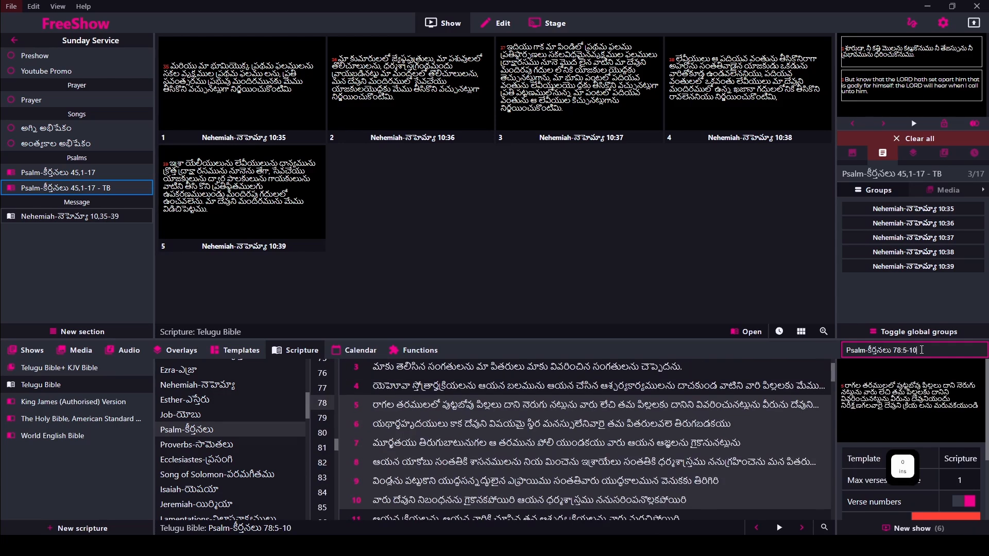
{"action": "left_click", "coordinate": [918, 528]}
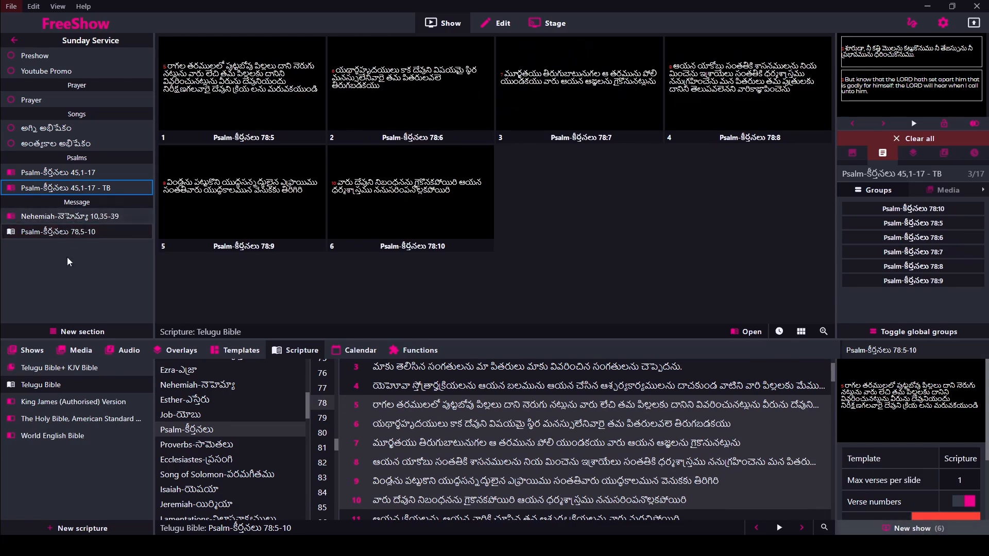
Look up Luke-లూకా 2:10-15 in the Telugu Bible and create a new show from those verses.
{"action": "scroll", "coordinate": [233, 489], "scroll_direction": "down", "scroll_amount": 5}
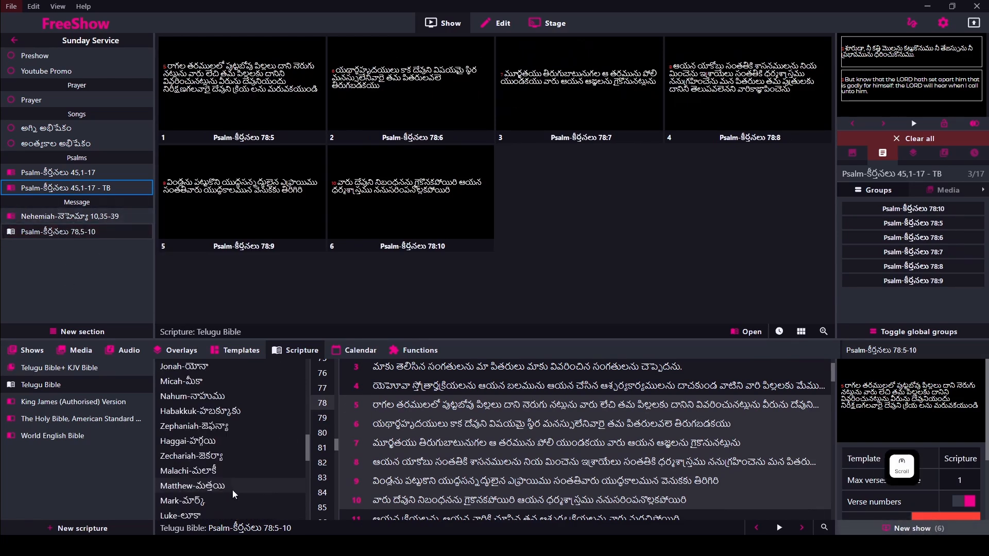
{"action": "key", "text": "ctrl+f"}
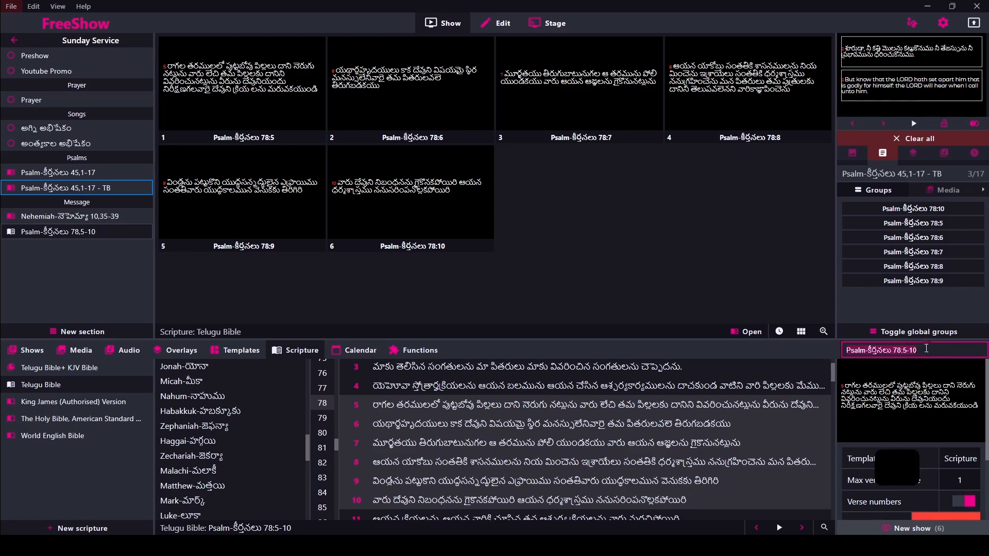
{"action": "type", "text": "Luke-లూకా"}
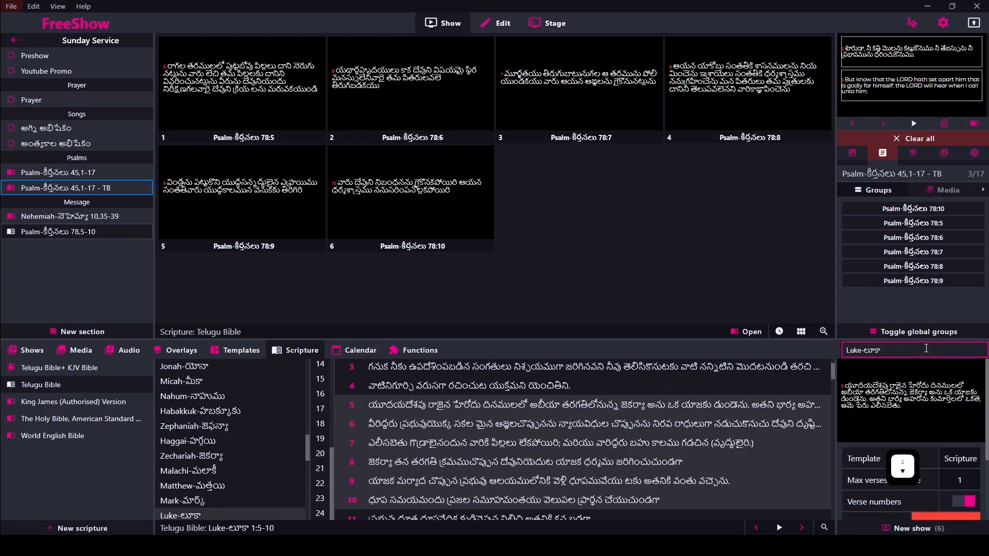
{"action": "type", "text": " 2:"}
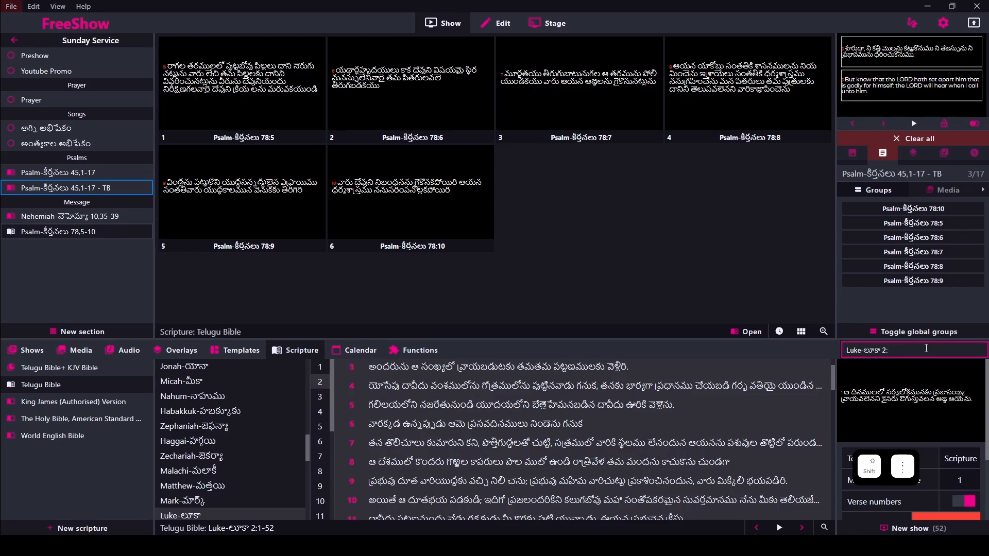
{"action": "type", "text": "10-15"}
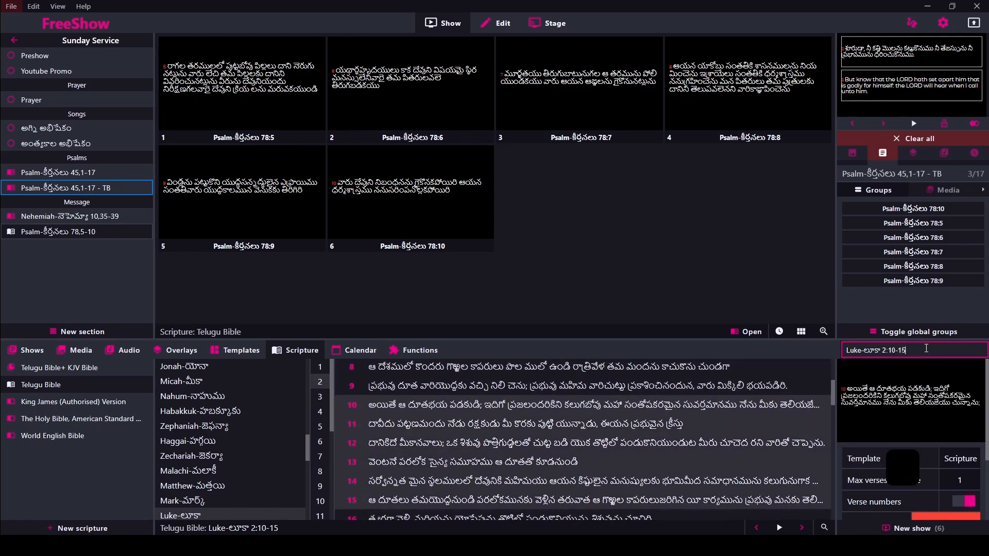
{"action": "left_click", "coordinate": [914, 528]}
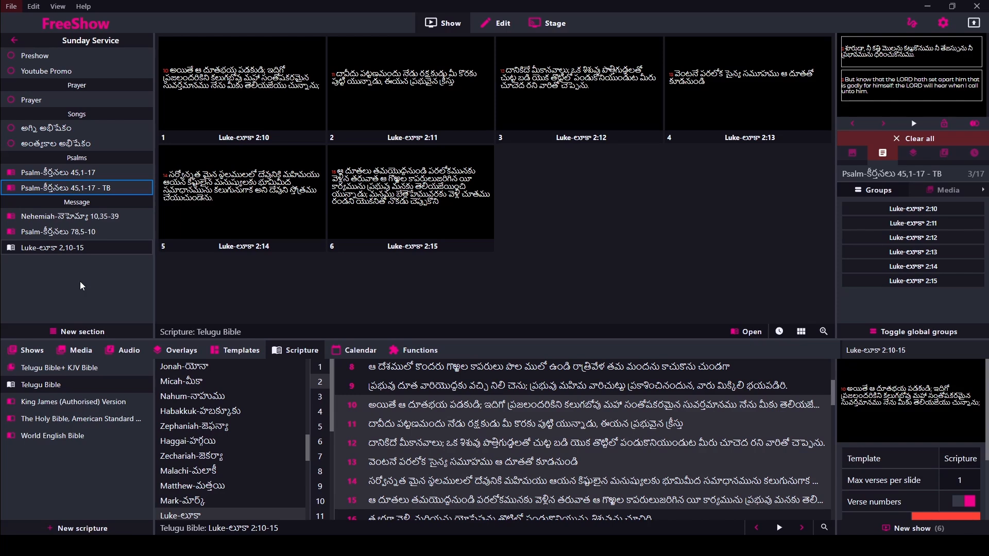
Add a new section named Presentation after the Luke-లూకా 2,10-15 show in the Sunday Service project.
{"action": "right_click", "coordinate": [66, 277]}
{"action": "left_click", "coordinate": [89, 301]}
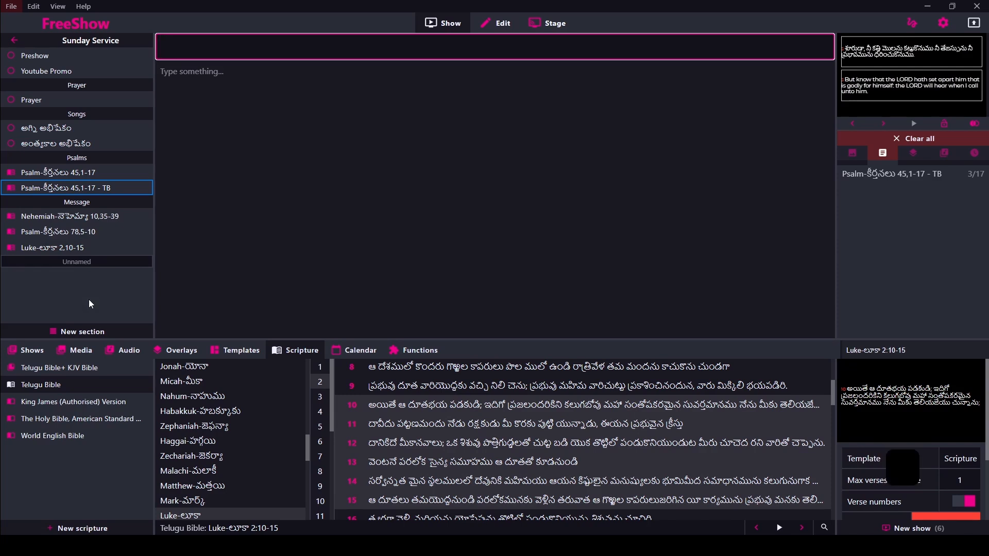
{"action": "type", "text": "Presen"}
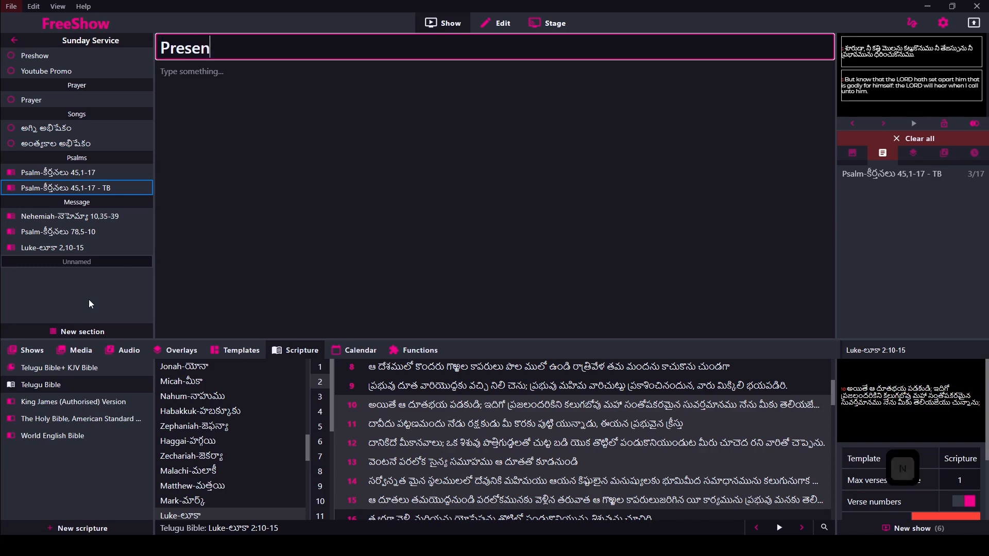
{"action": "type", "text": "tation"}
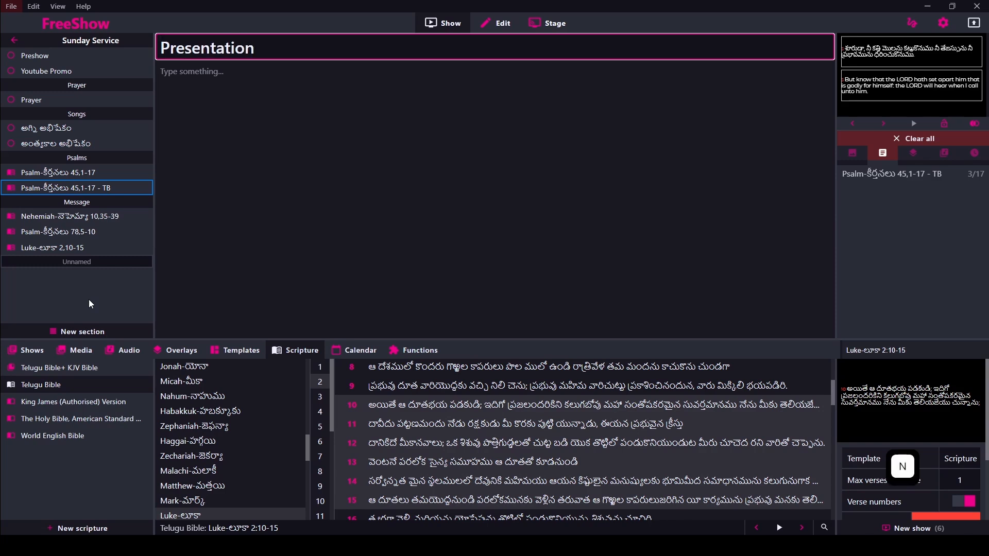
{"action": "key", "text": "Return"}
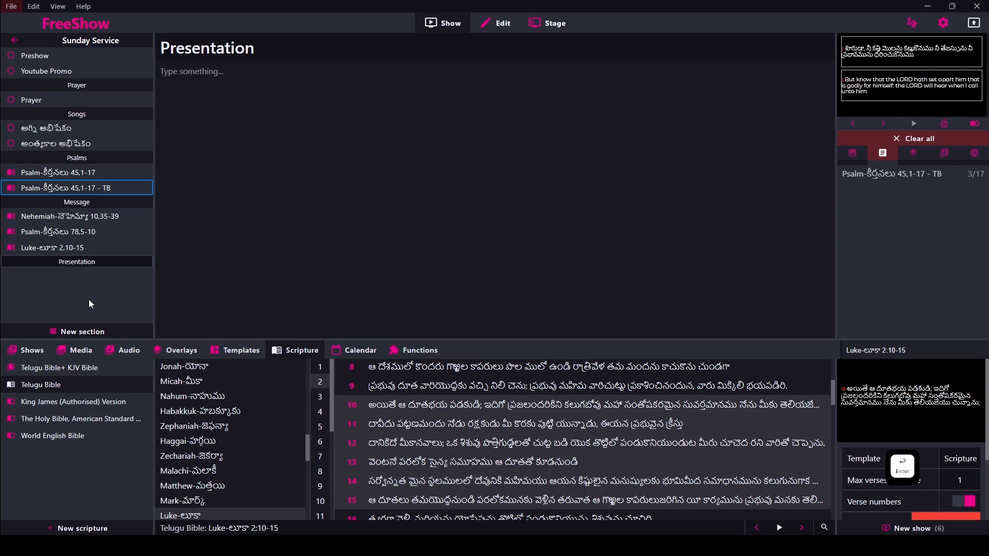
Add a new section named Offerings below the Presentation section of the project.
{"action": "right_click", "coordinate": [89, 303]}
{"action": "left_click", "coordinate": [106, 324]}
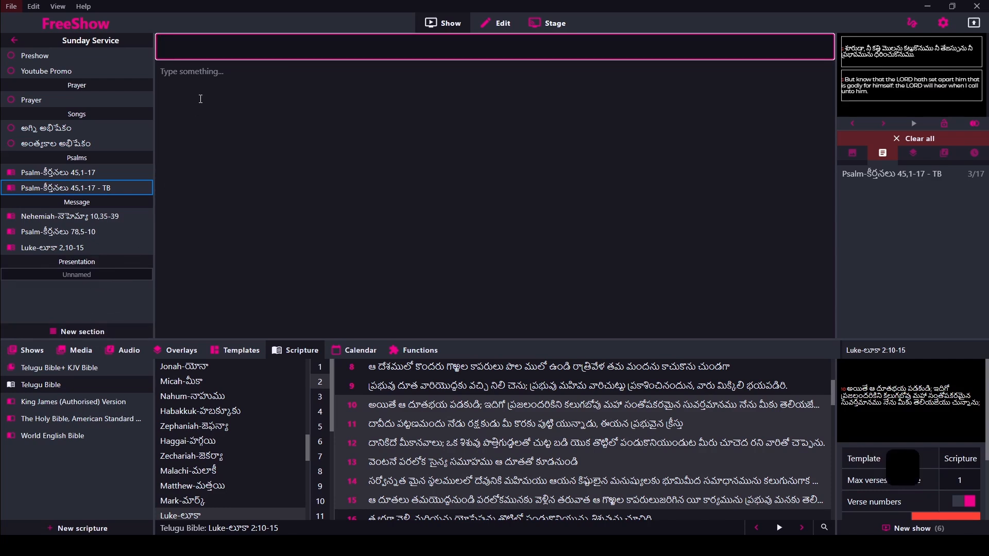
{"action": "type", "text": "Offerings"}
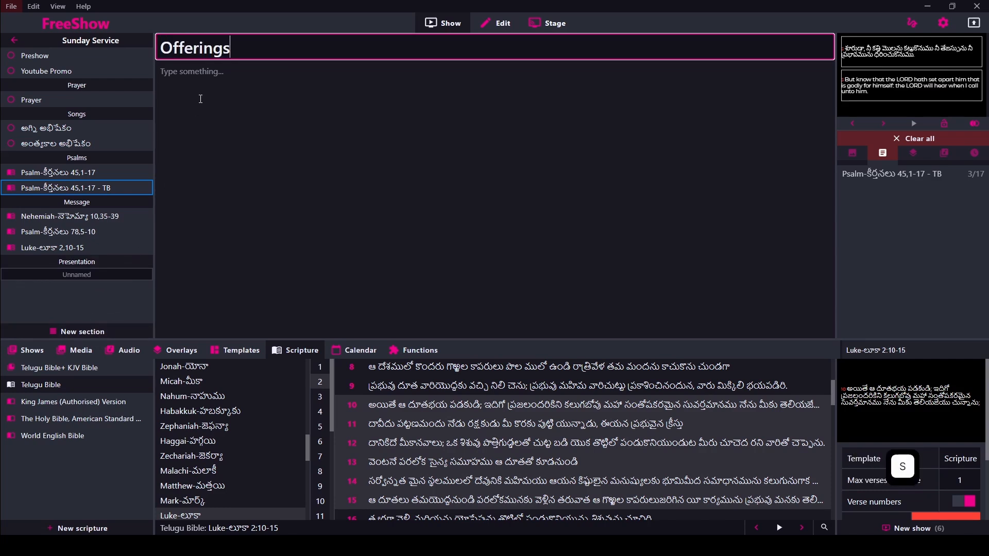
{"action": "key", "text": "Return"}
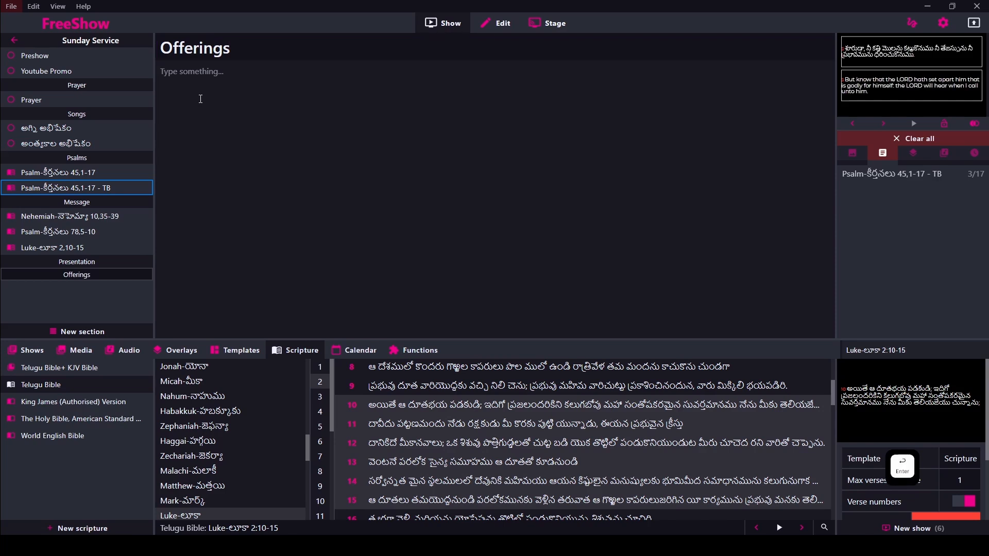
Add a new section named Announcement below the Offerings section, with a capital first letter.
{"action": "right_click", "coordinate": [78, 298]}
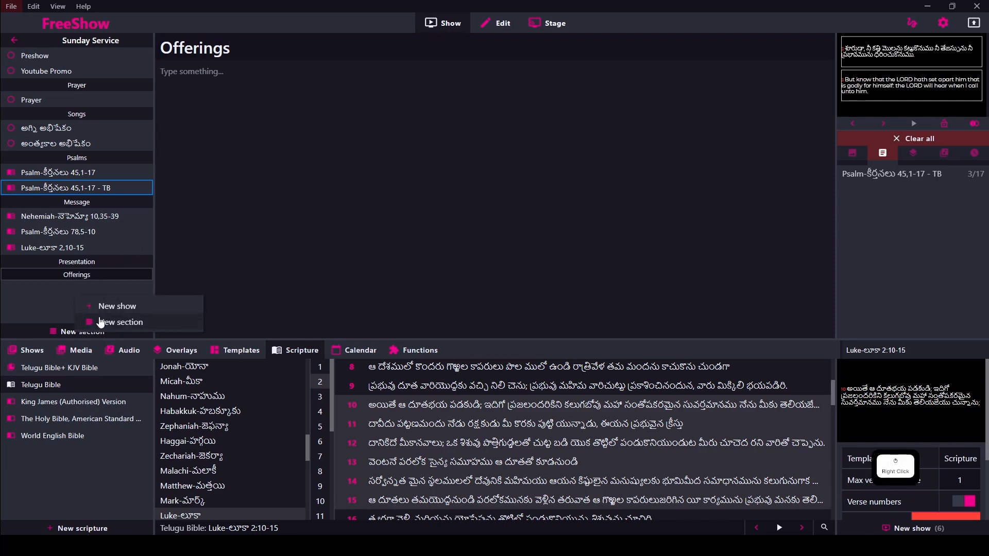
{"action": "left_click", "coordinate": [102, 319]}
{"action": "type", "text": "announcement"}
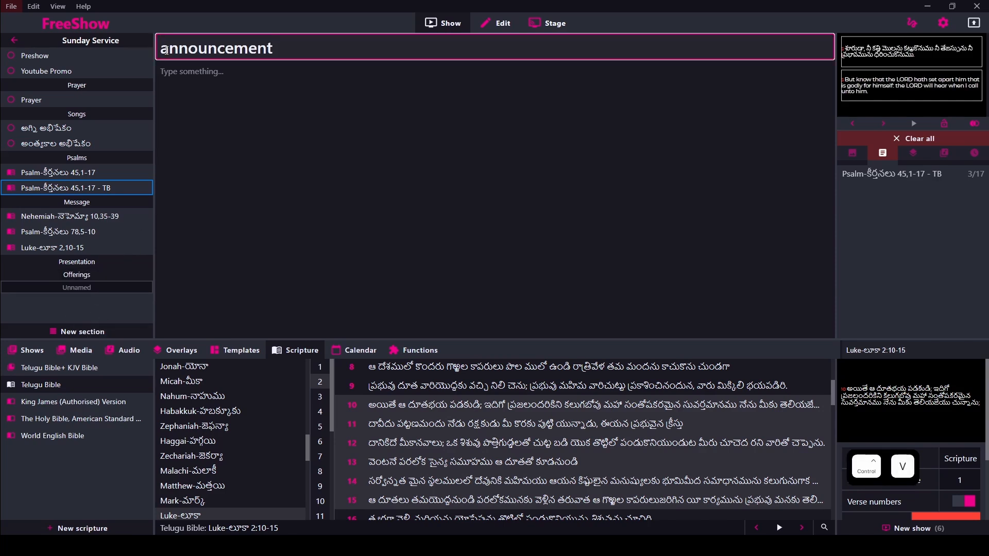
{"action": "left_click", "coordinate": [166, 50]}
{"action": "key", "text": "BackSpace"}
{"action": "type", "text": "A"}
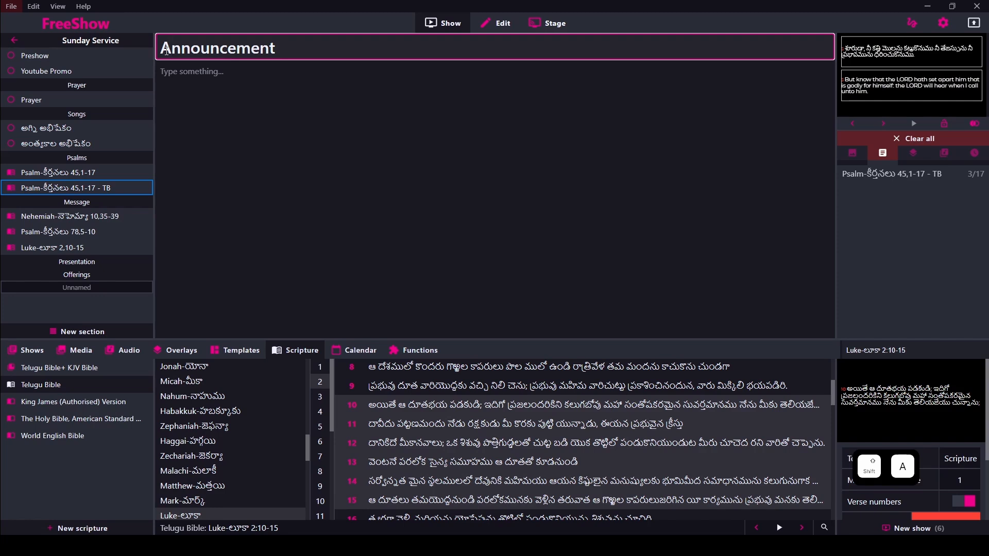
{"action": "key", "text": "Return"}
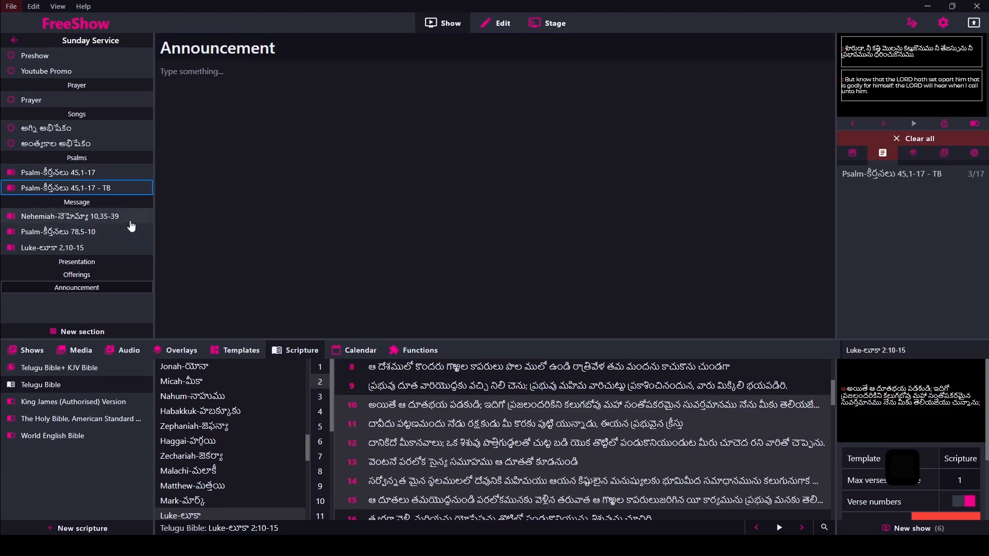
Add a new section named End Service below the Announcement section of the project.
{"action": "right_click", "coordinate": [77, 304]}
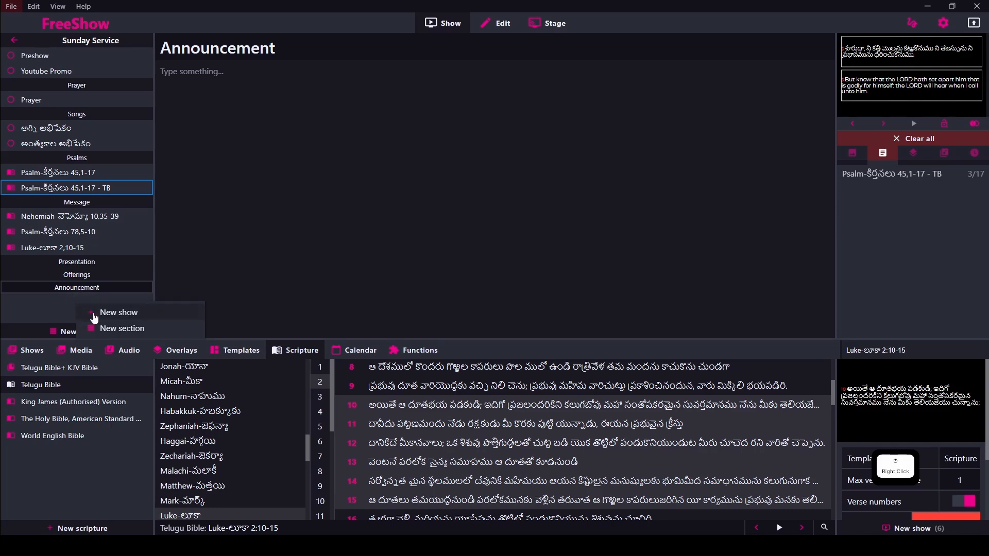
{"action": "left_click", "coordinate": [101, 329]}
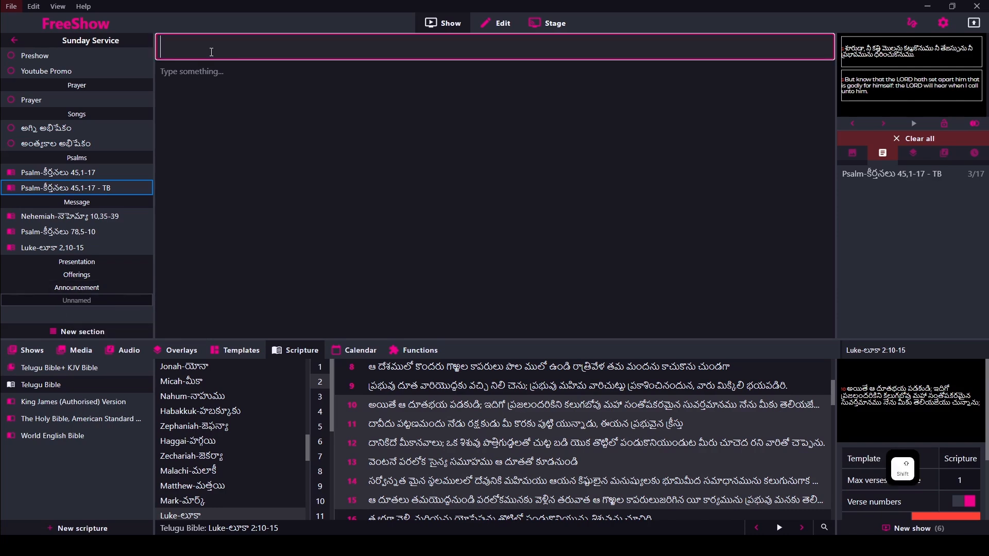
{"action": "type", "text": "End"}
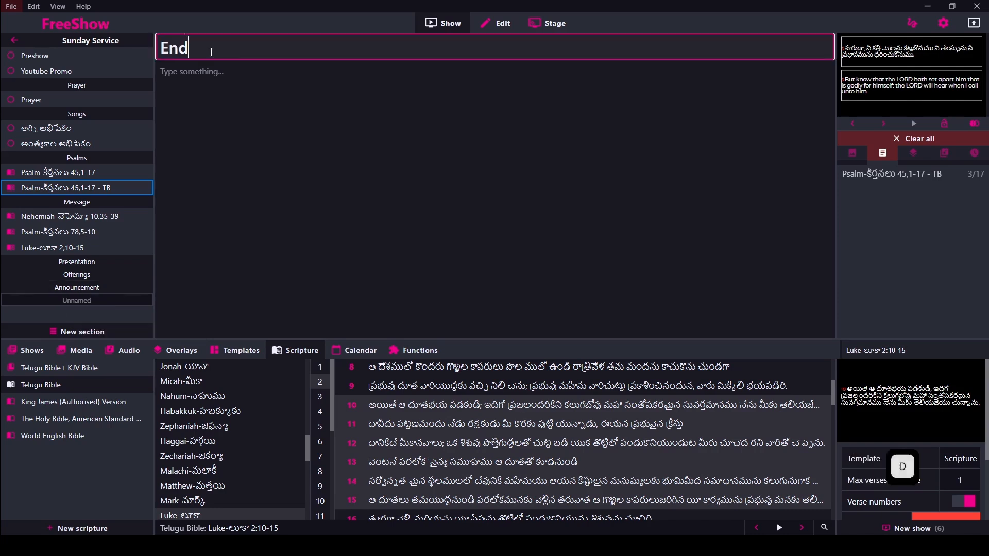
{"action": "type", "text": " Service"}
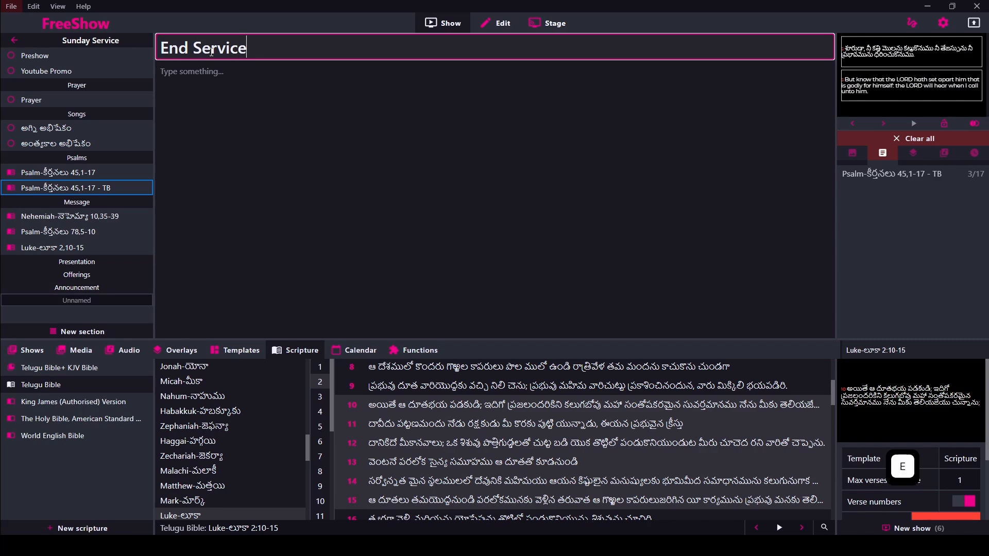
{"action": "key", "text": "Return"}
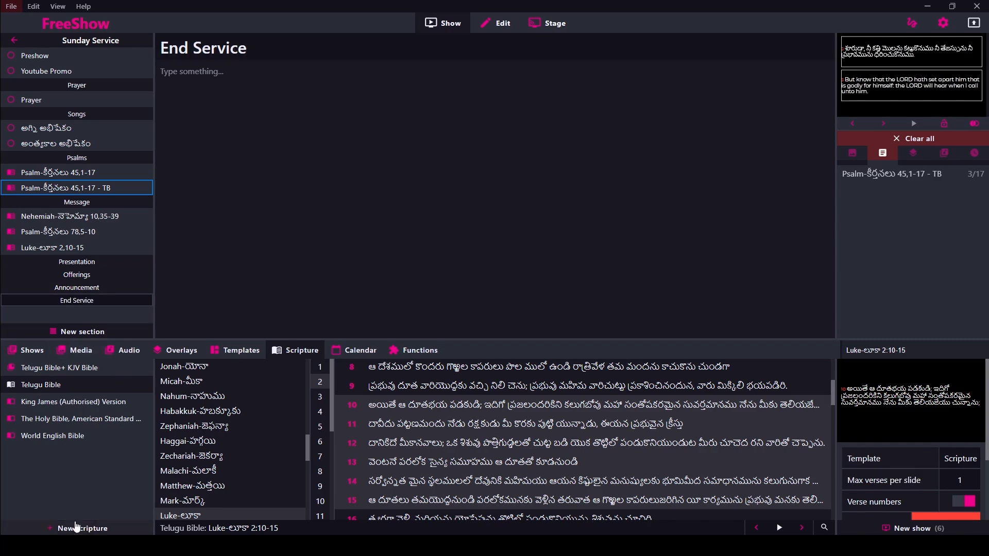
Try adding the Final Youtube Promo-2023 video from the FreeShow media folder directly under End Service, and remove it from the project.
{"action": "left_click", "coordinate": [77, 350]}
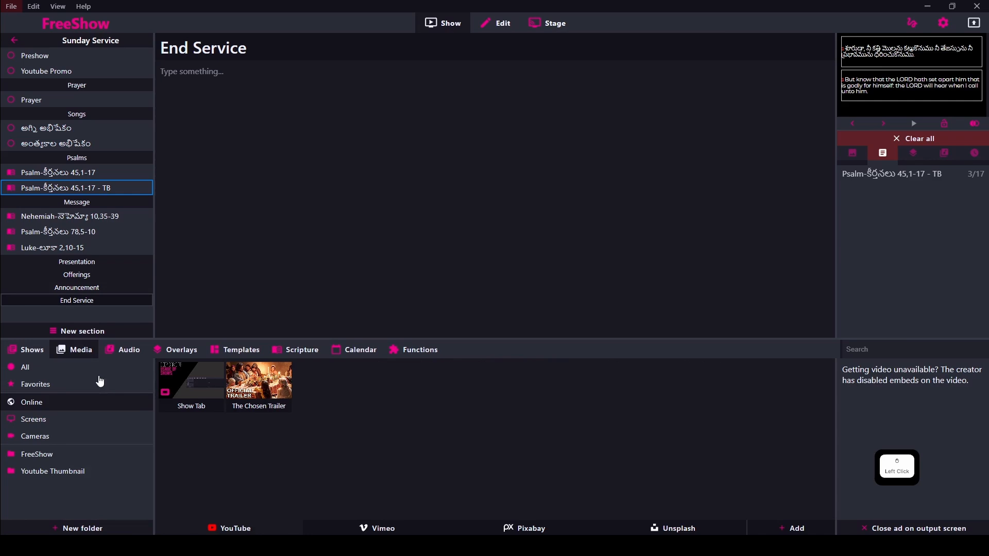
{"action": "left_click", "coordinate": [42, 455]}
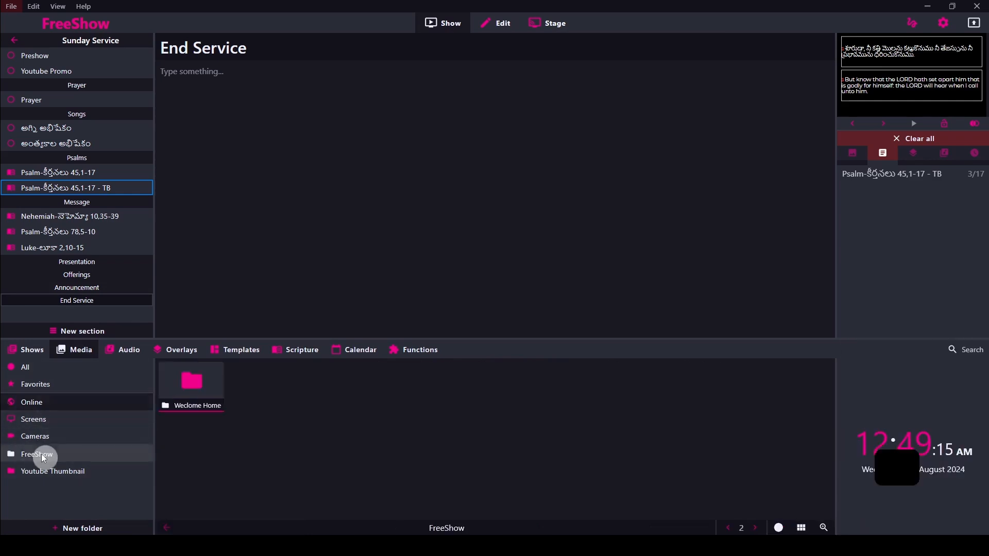
{"action": "left_click_drag", "start_coordinate": [260, 381], "coordinate": [66, 314]}
{"action": "left_click", "coordinate": [64, 315]}
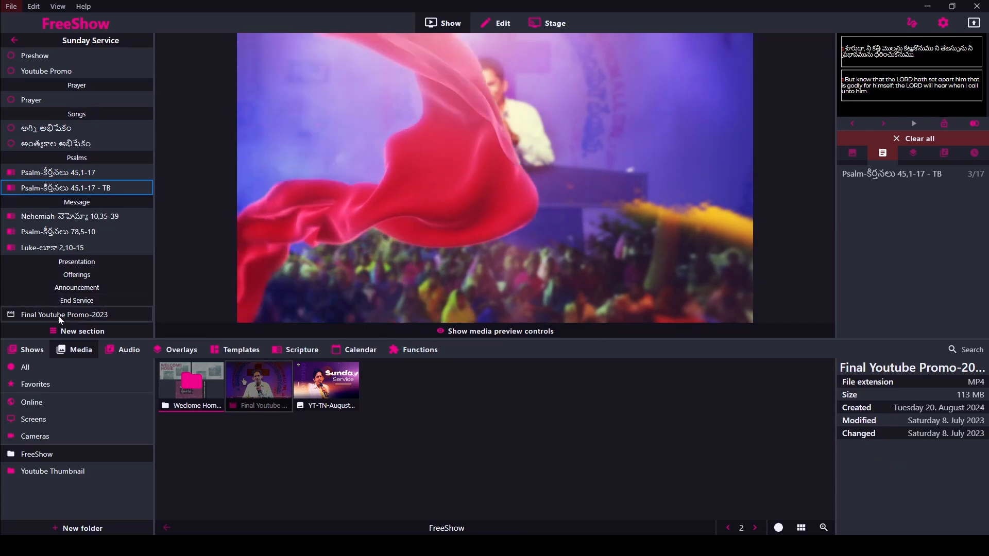
{"action": "right_click", "coordinate": [61, 316]}
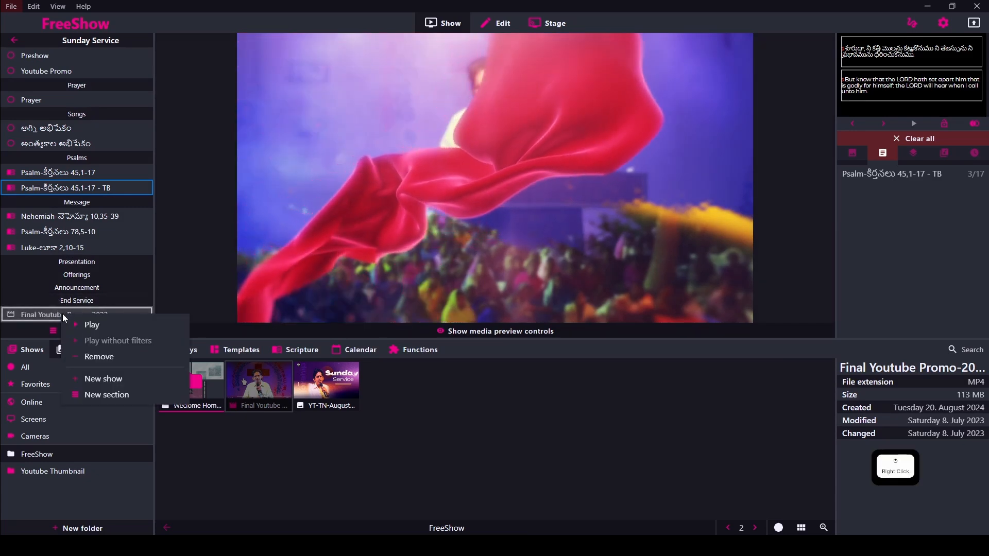
{"action": "left_click", "coordinate": [96, 356]}
Create a new empty show under the End Service section and rename it End Project.
{"action": "left_click", "coordinate": [36, 348]}
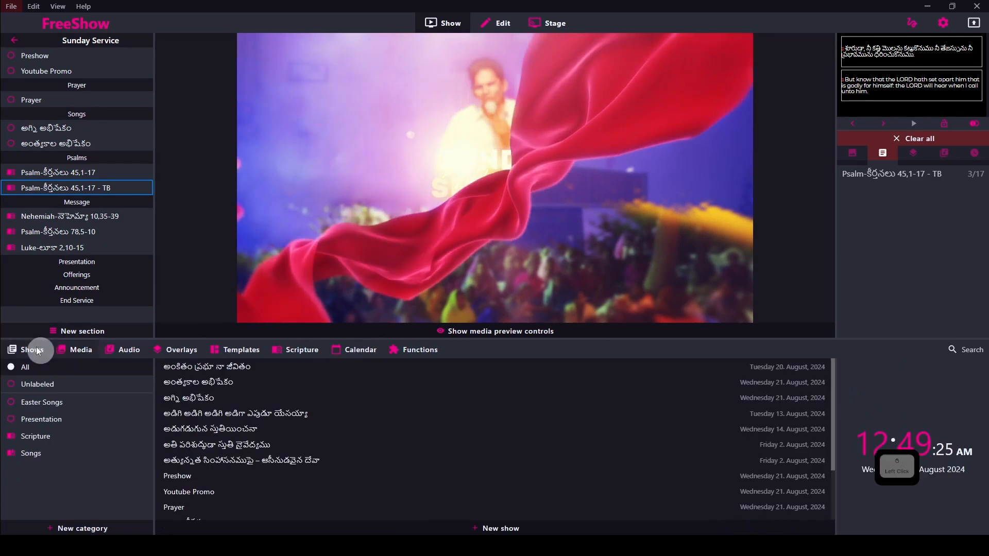
{"action": "left_click", "coordinate": [487, 528]}
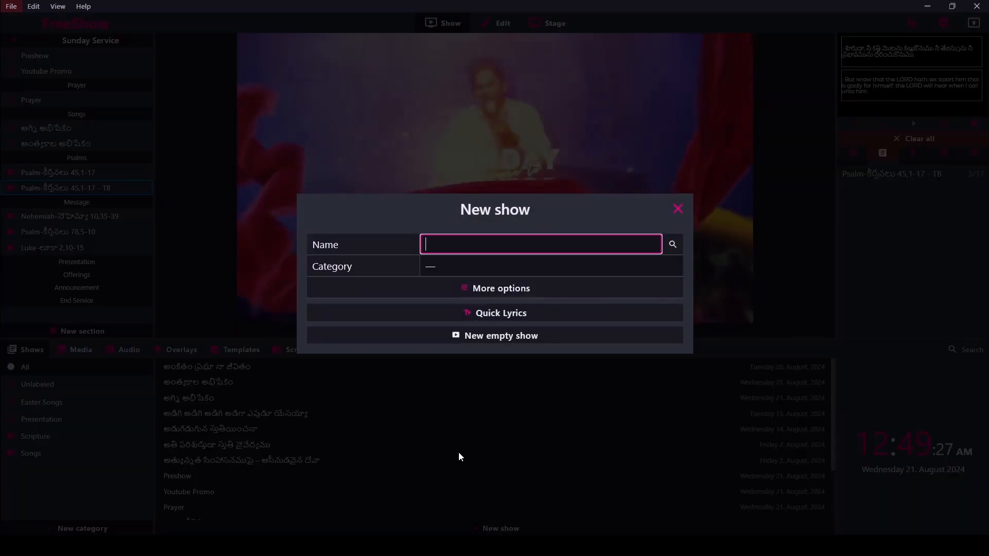
{"action": "left_click", "coordinate": [478, 346]}
{"action": "scroll", "coordinate": [203, 496], "scroll_direction": "down", "scroll_amount": 3}
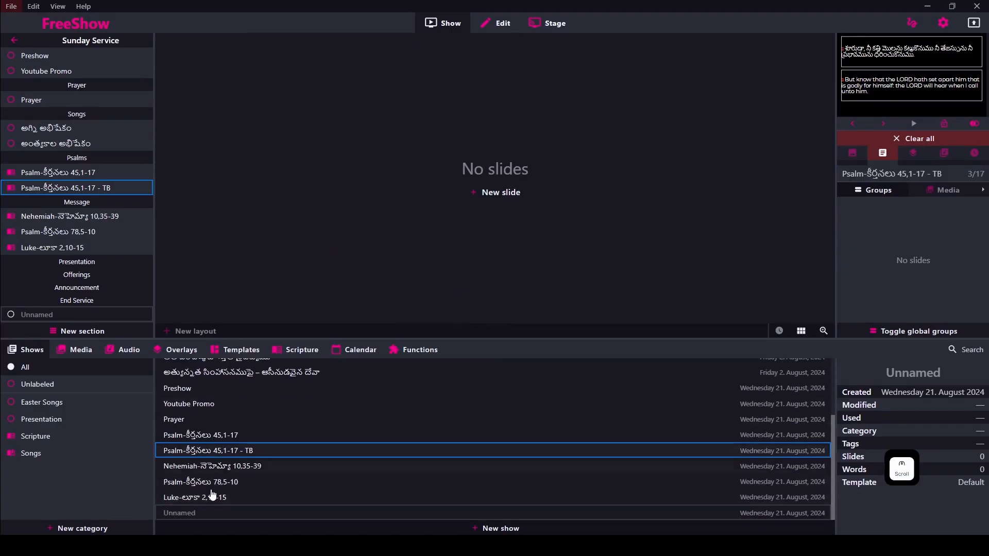
{"action": "right_click", "coordinate": [187, 511]}
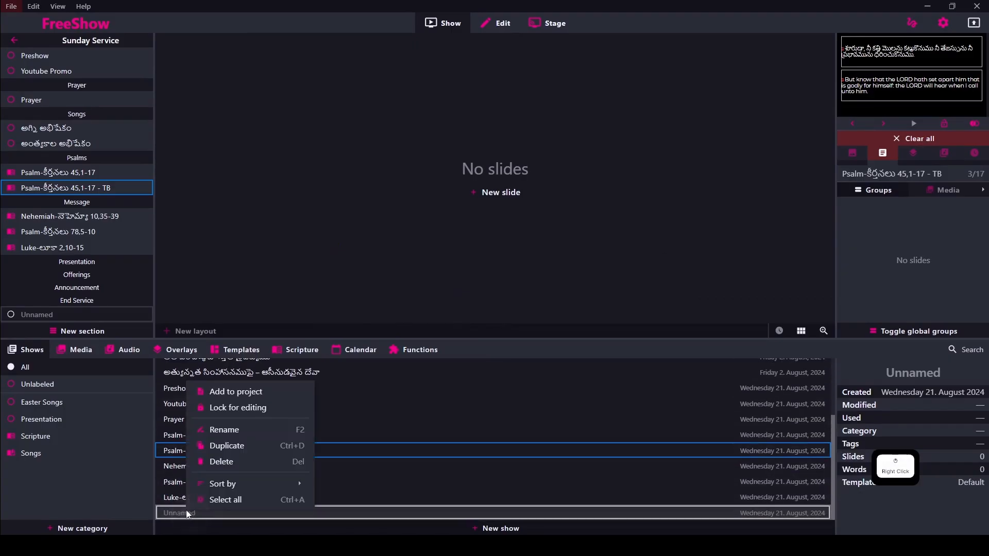
{"action": "left_click", "coordinate": [213, 431]}
{"action": "type", "text": "End Pr"}
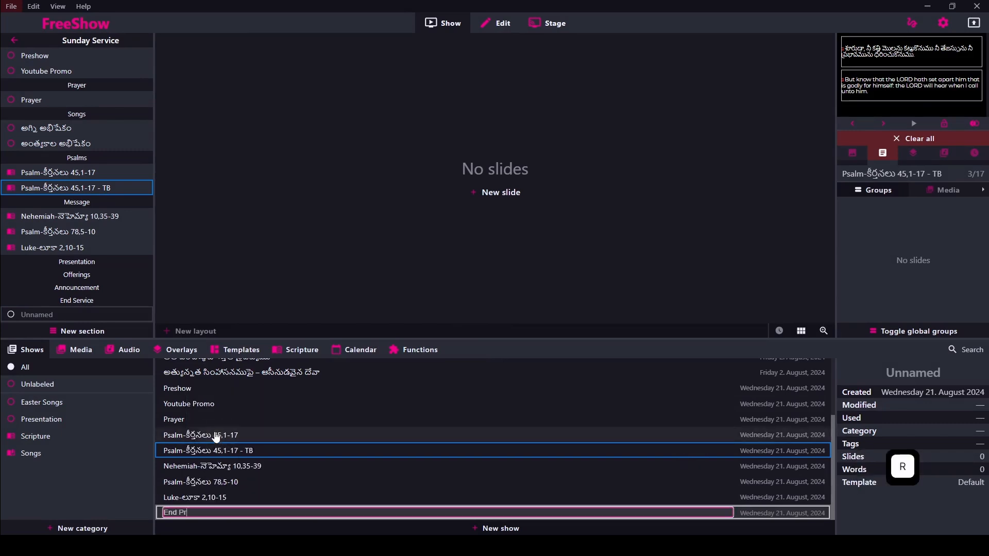
{"action": "type", "text": "oje"}
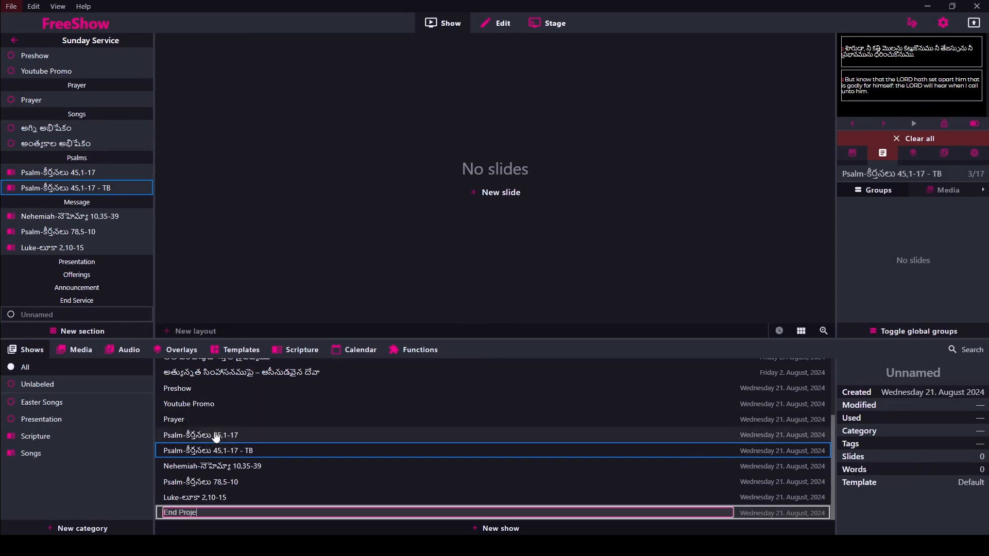
{"action": "type", "text": "ct"}
{"action": "key", "text": "Return"}
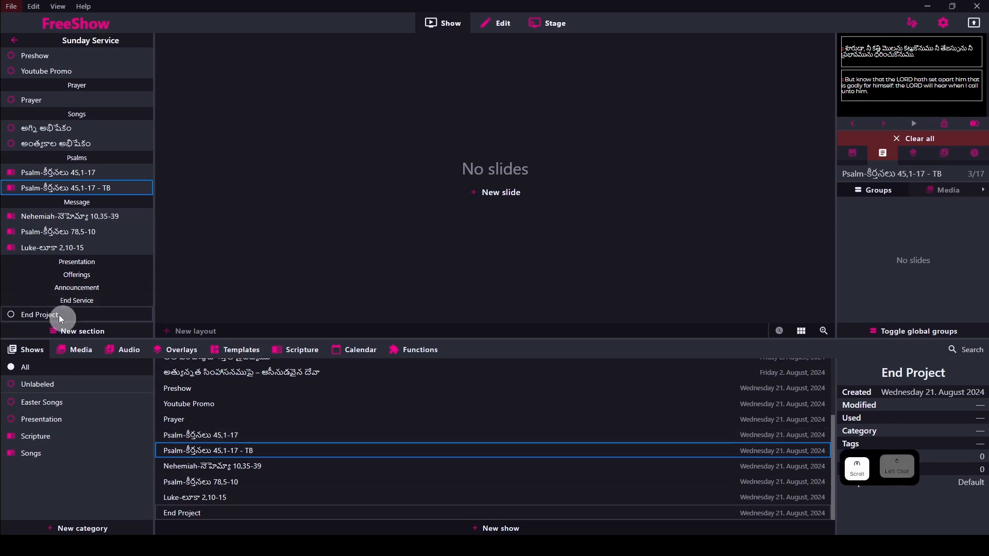
Add the Final Youtube Promo-2023 video as a slide in the End Project show and test its playback on the output.
{"action": "left_click", "coordinate": [72, 351]}
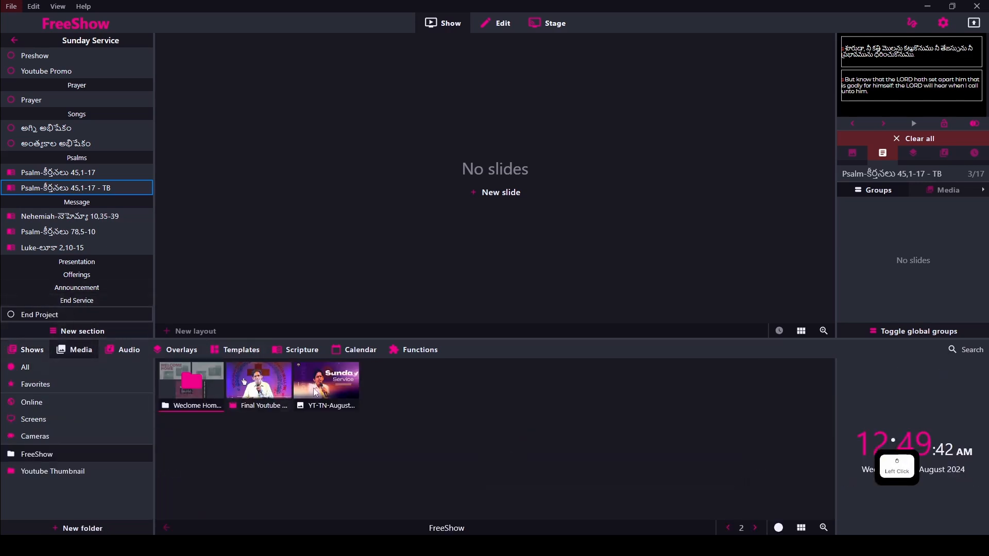
{"action": "left_click_drag", "start_coordinate": [259, 380], "coordinate": [264, 220]}
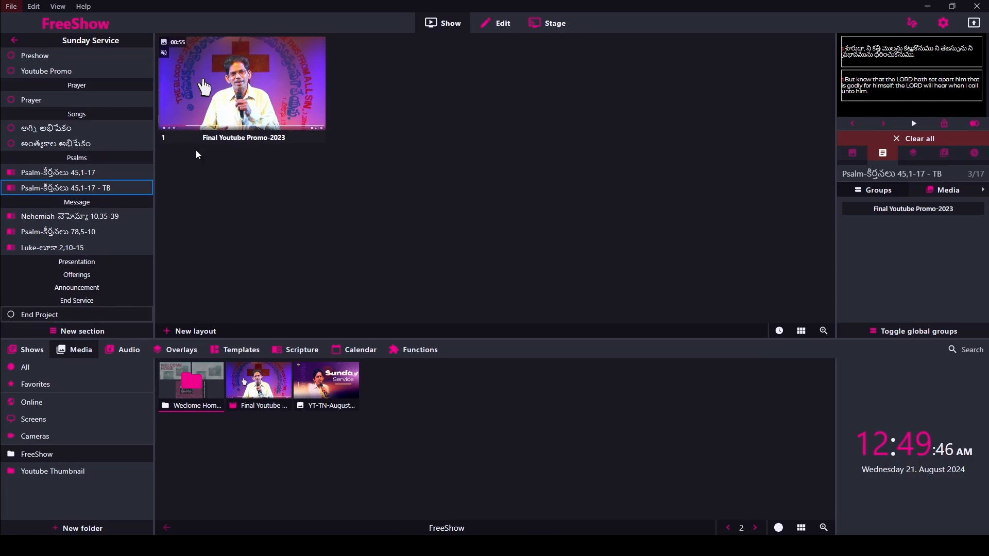
{"action": "left_click", "coordinate": [259, 90]}
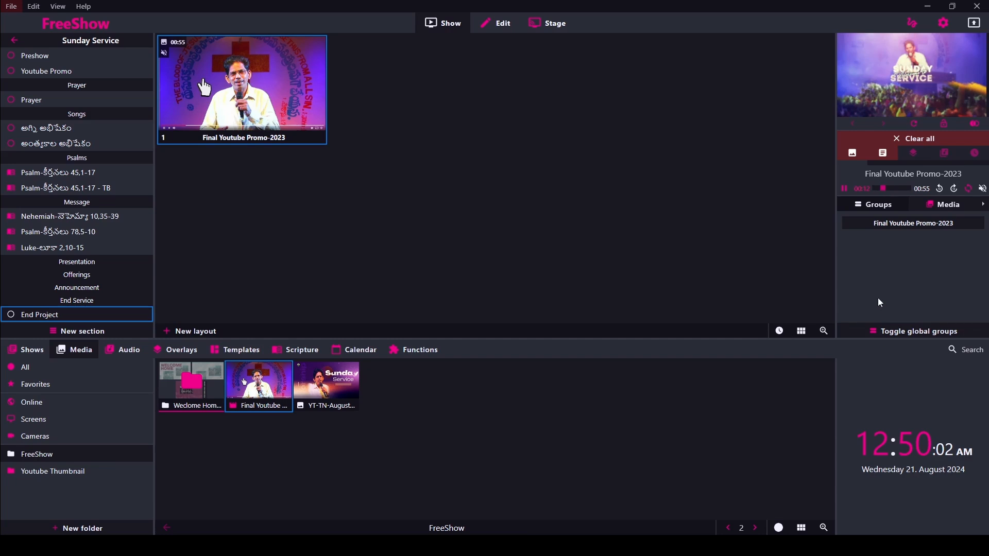
{"action": "left_click", "coordinate": [912, 138]}
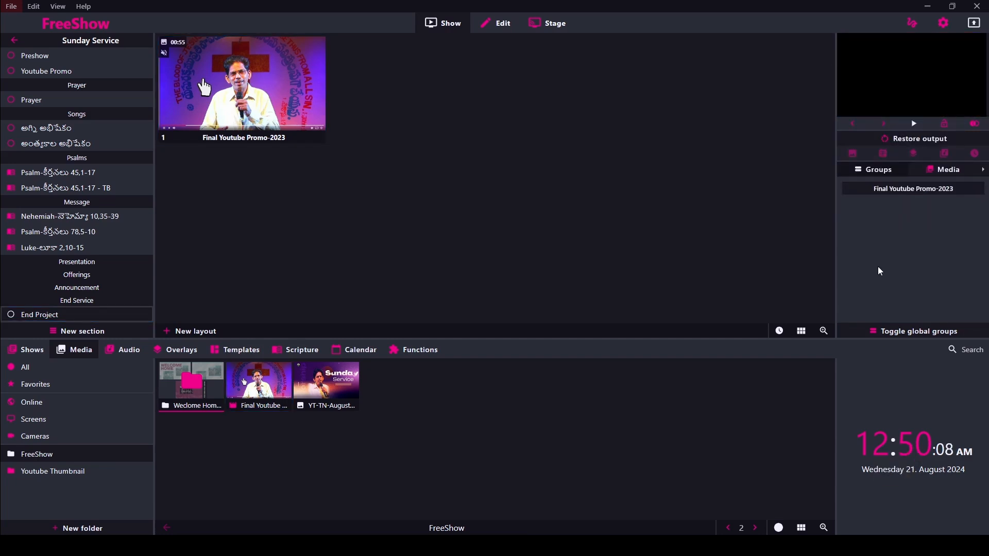
Output the first verse slide of the song అగ్ని అభిషేకం and display the Clock overlay on top of it.
{"action": "left_click", "coordinate": [68, 132]}
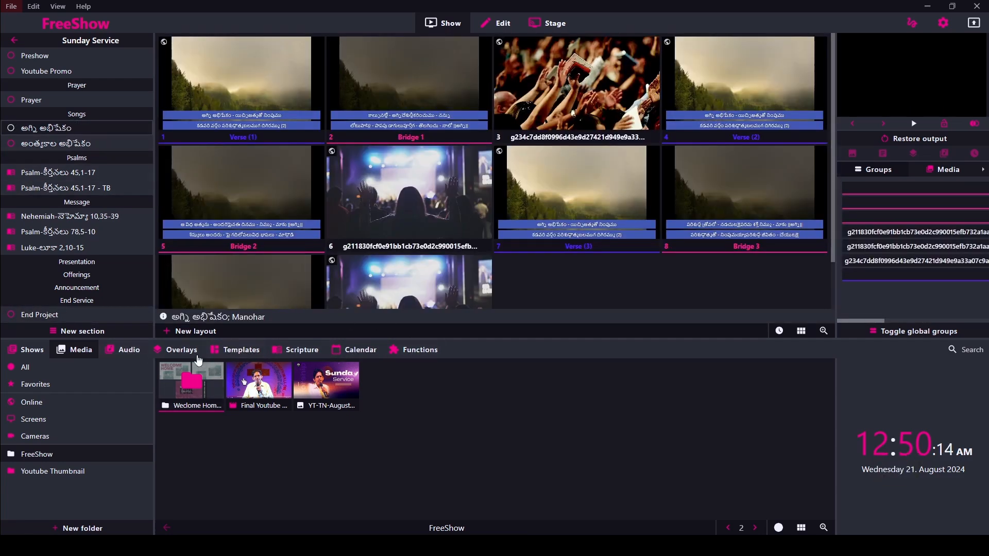
{"action": "left_click", "coordinate": [189, 352]}
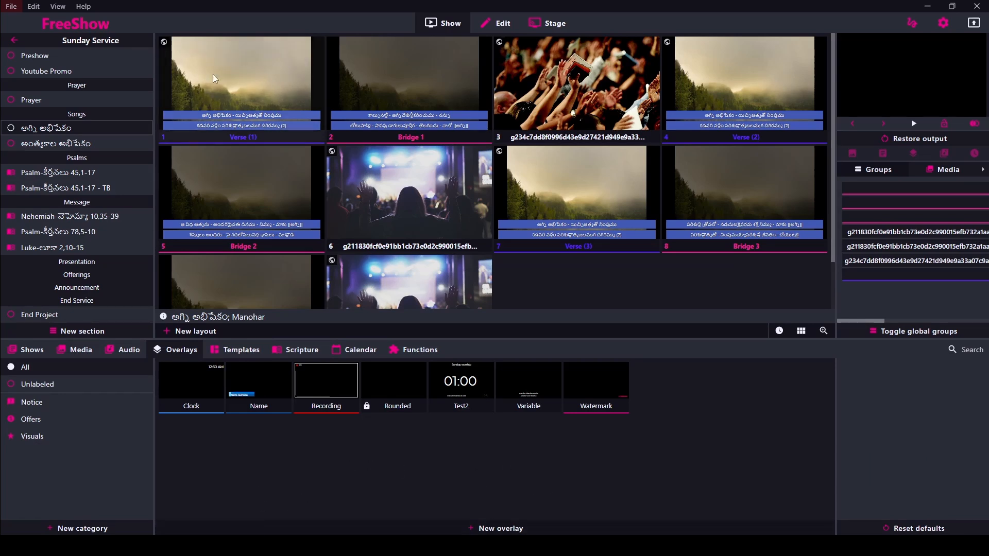
{"action": "left_click", "coordinate": [255, 76]}
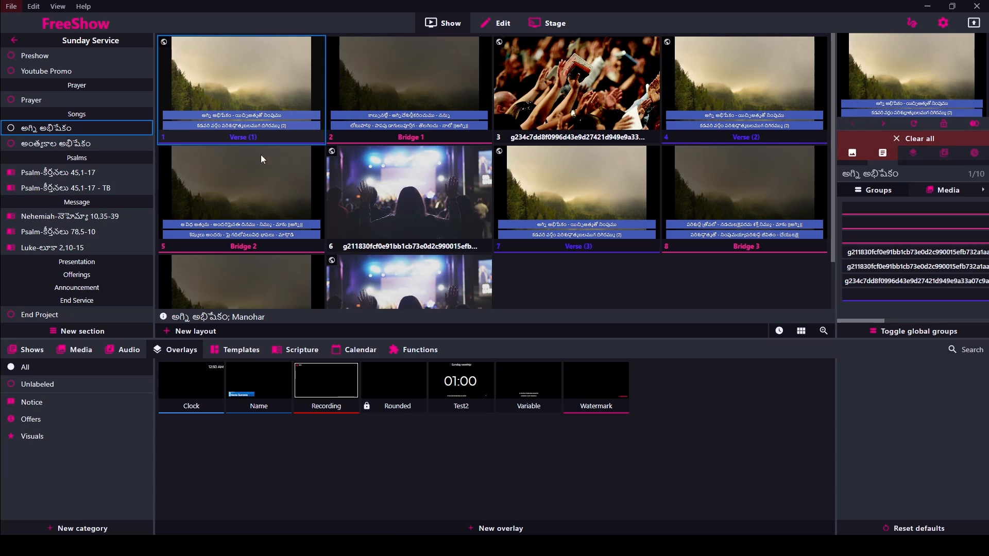
{"action": "left_click", "coordinate": [201, 385]}
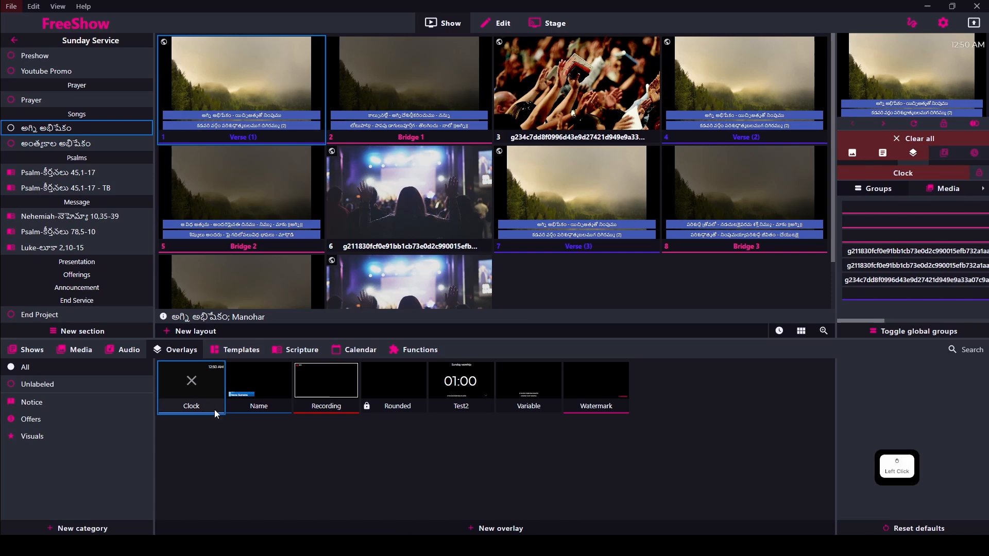
Display the Recording overlay together with the Clock on the verse slide and inspect the enlarged output preview before and after adding it.
{"action": "left_click", "coordinate": [922, 78]}
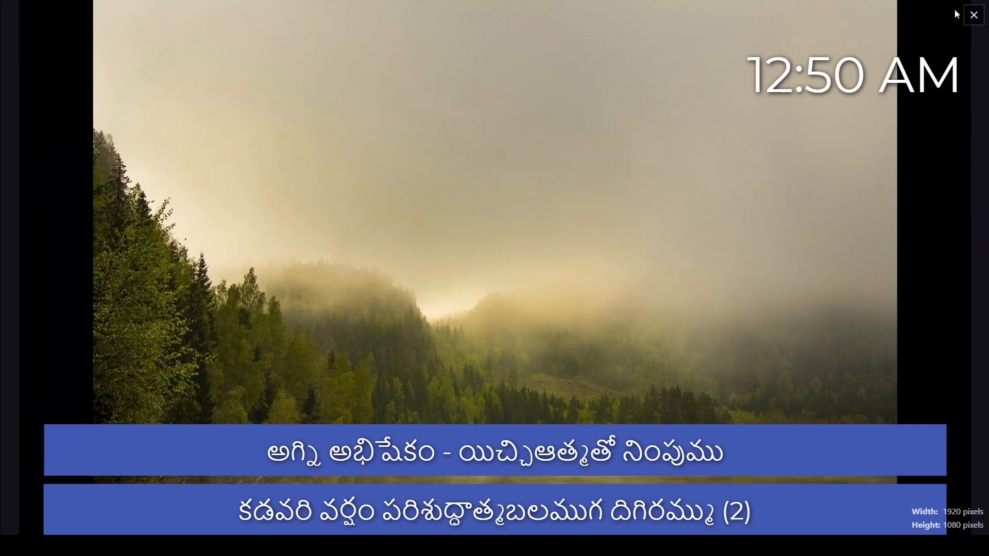
{"action": "left_click", "coordinate": [973, 15]}
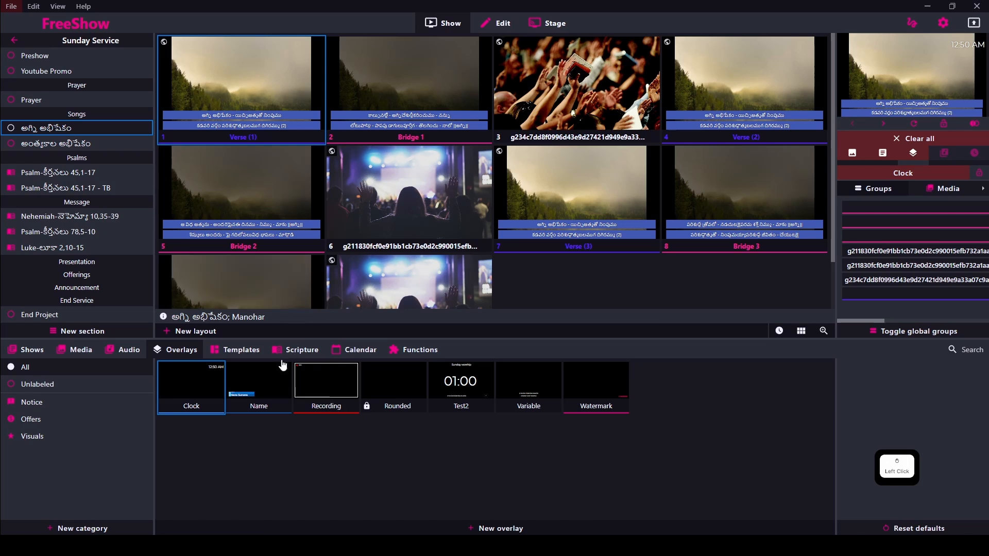
{"action": "left_click", "coordinate": [319, 395]}
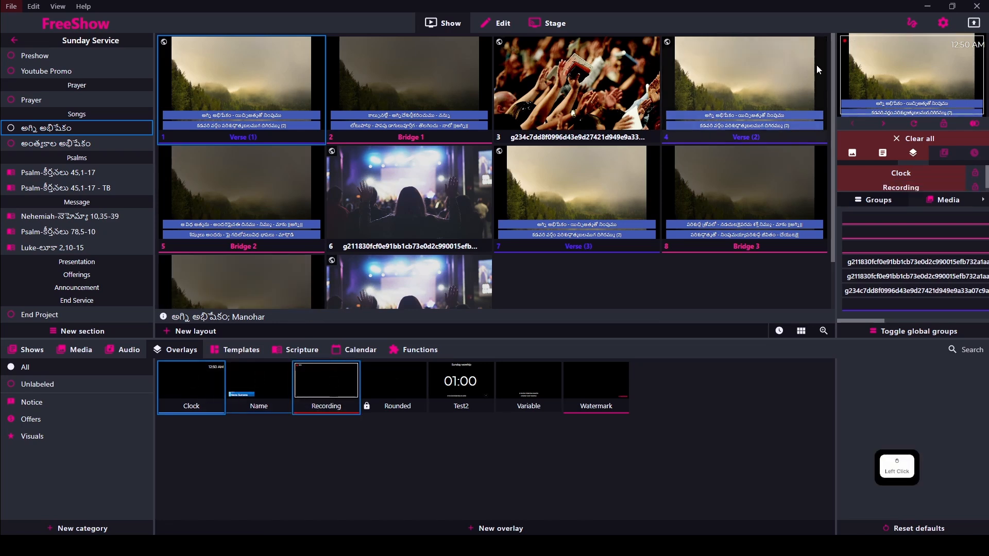
{"action": "left_click", "coordinate": [876, 75]}
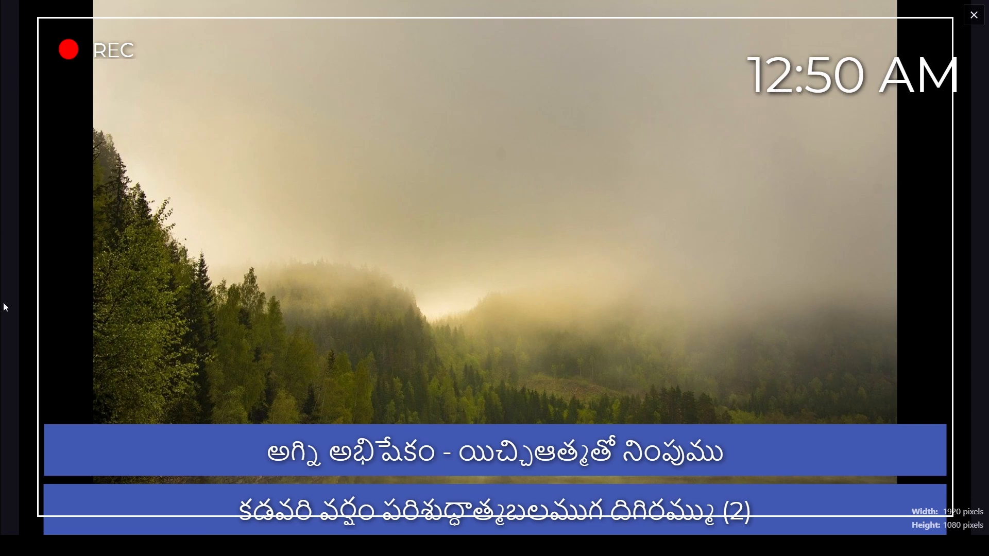
{"action": "left_click", "coordinate": [974, 17]}
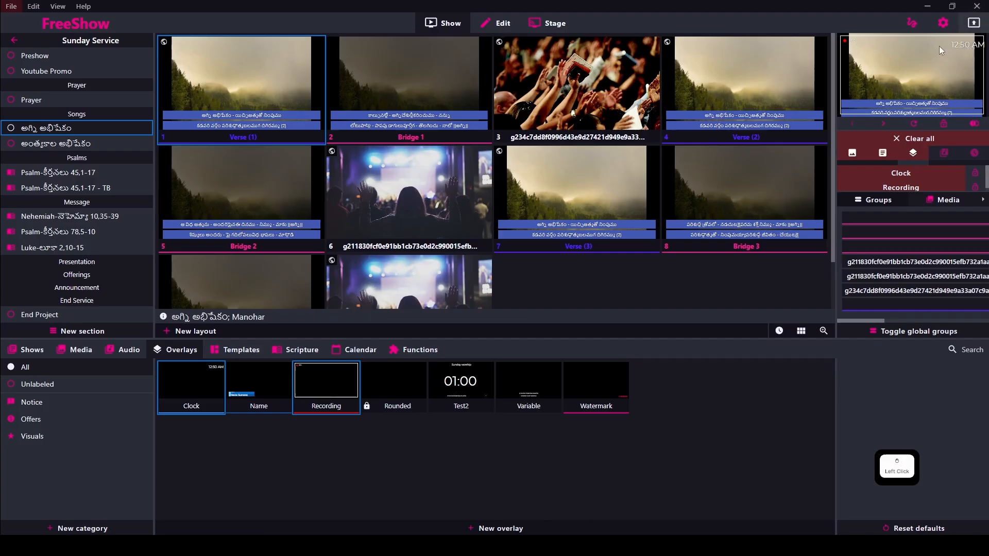
Replace the Clock overlay with the Rounded overlay on the output and inspect it in the enlarged preview.
{"action": "left_click", "coordinate": [191, 384]}
{"action": "left_click", "coordinate": [402, 395]}
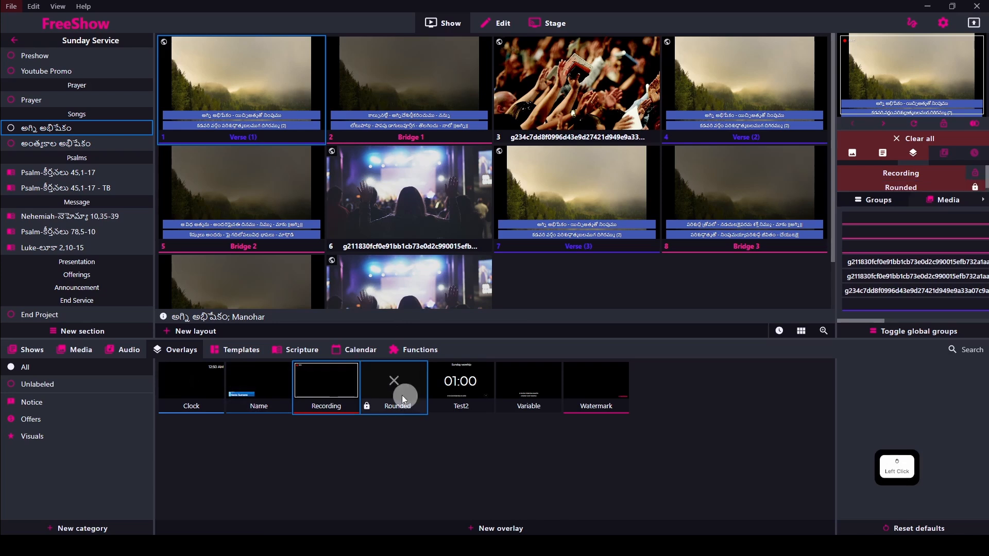
{"action": "left_click", "coordinate": [915, 73]}
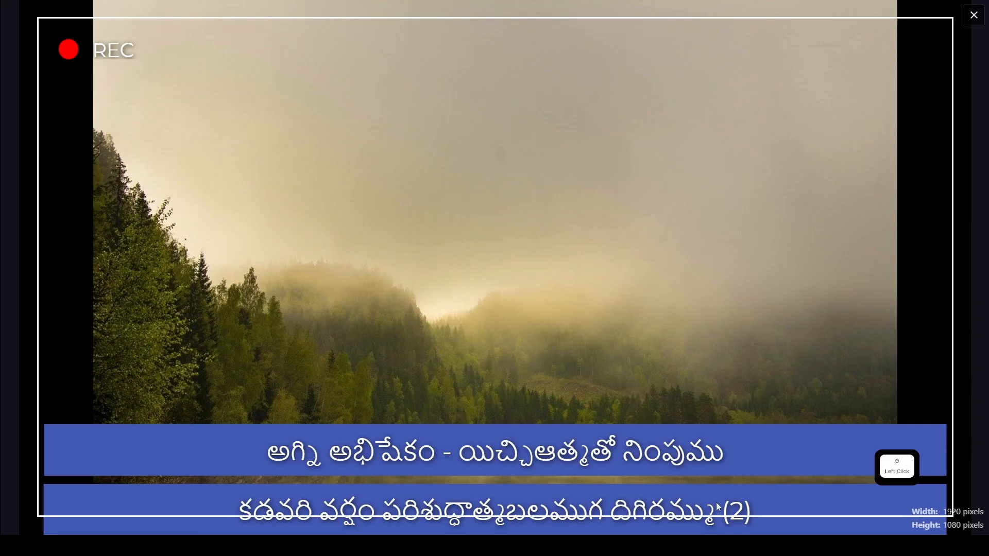
{"action": "left_click", "coordinate": [973, 17]}
Clear the Recording overlay, and briefly show the Variable overlay over the verse slide before clearing it too.
{"action": "left_click", "coordinate": [326, 385]}
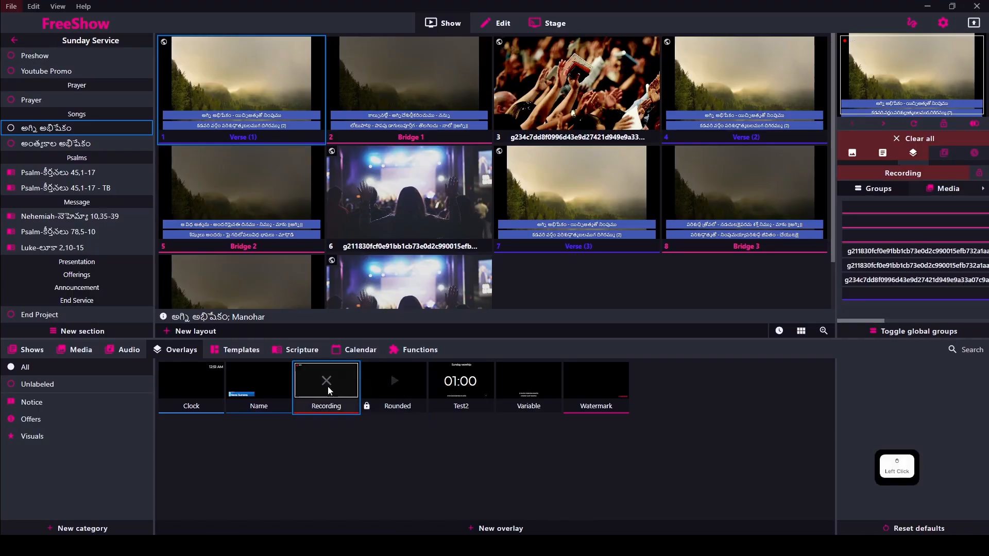
{"action": "left_click", "coordinate": [515, 390]}
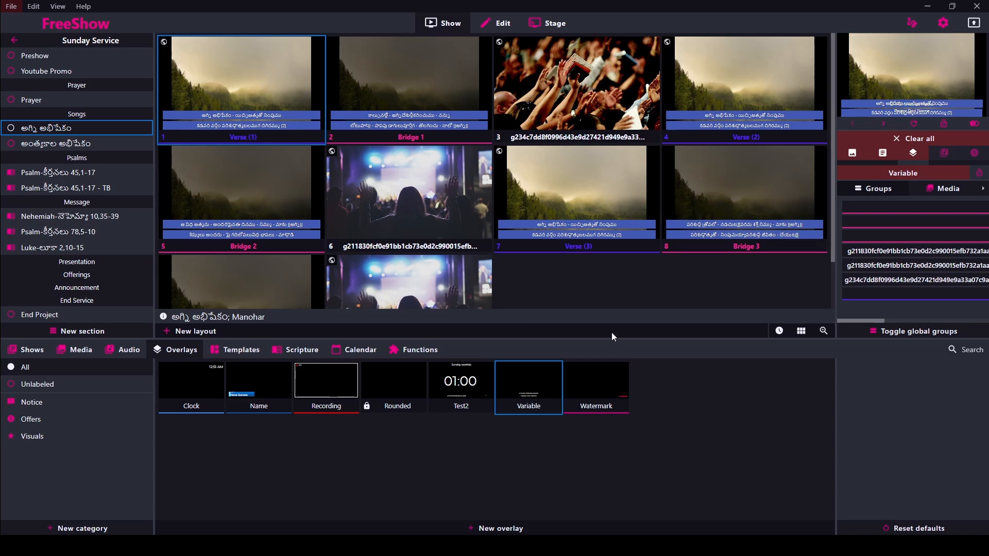
{"action": "left_click", "coordinate": [527, 382]}
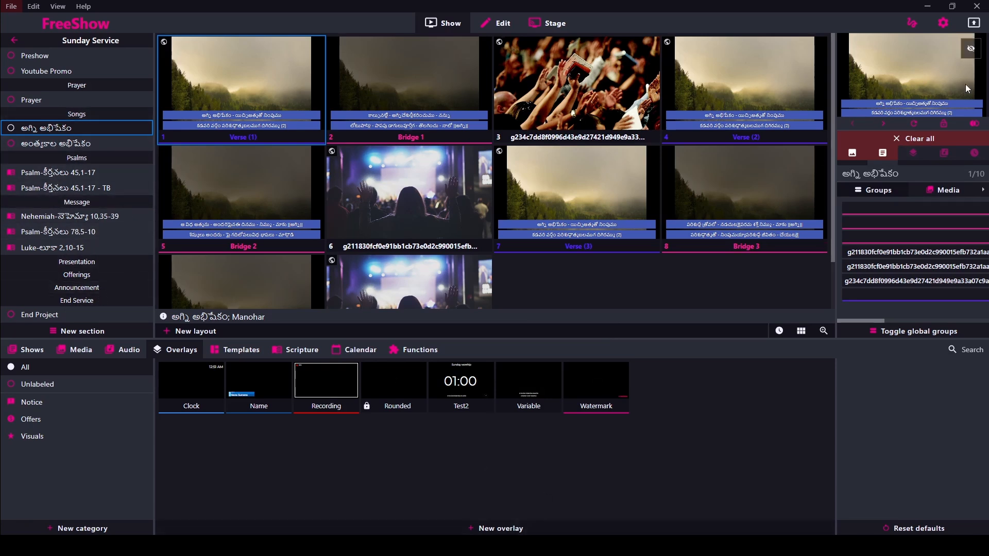
Clear the whole output, display only the Variable overlay, and inspect it in the enlarged preview.
{"action": "left_click", "coordinate": [908, 142]}
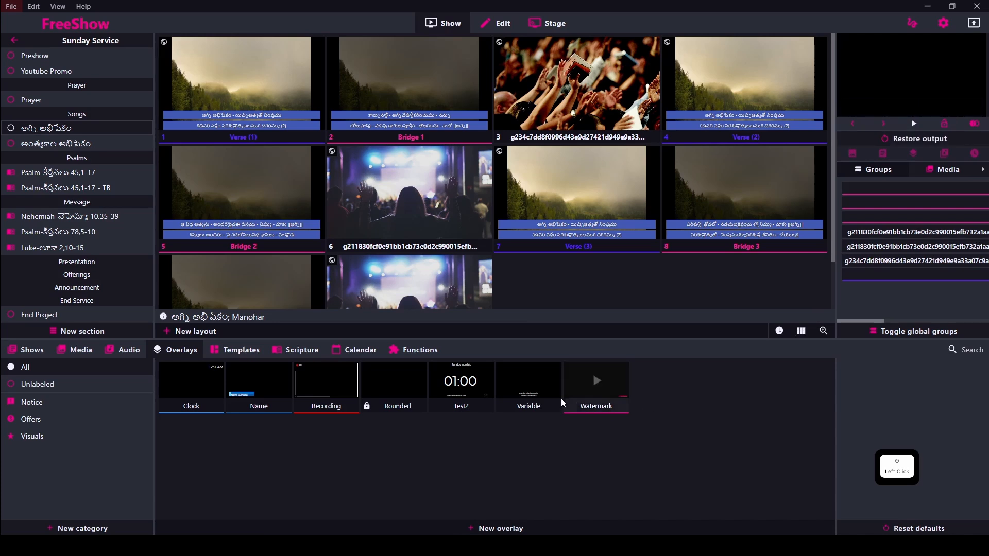
{"action": "left_click", "coordinate": [524, 382]}
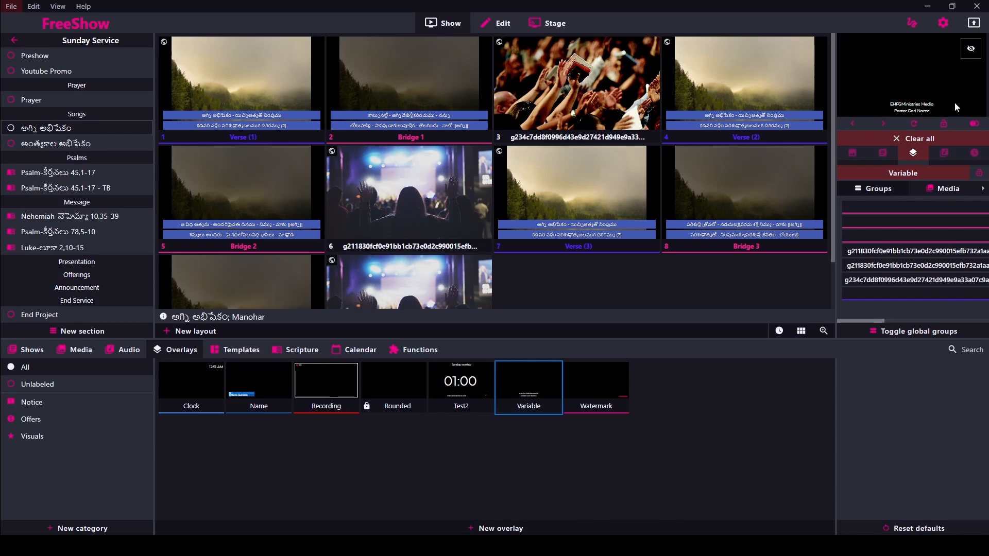
{"action": "left_click", "coordinate": [923, 103]}
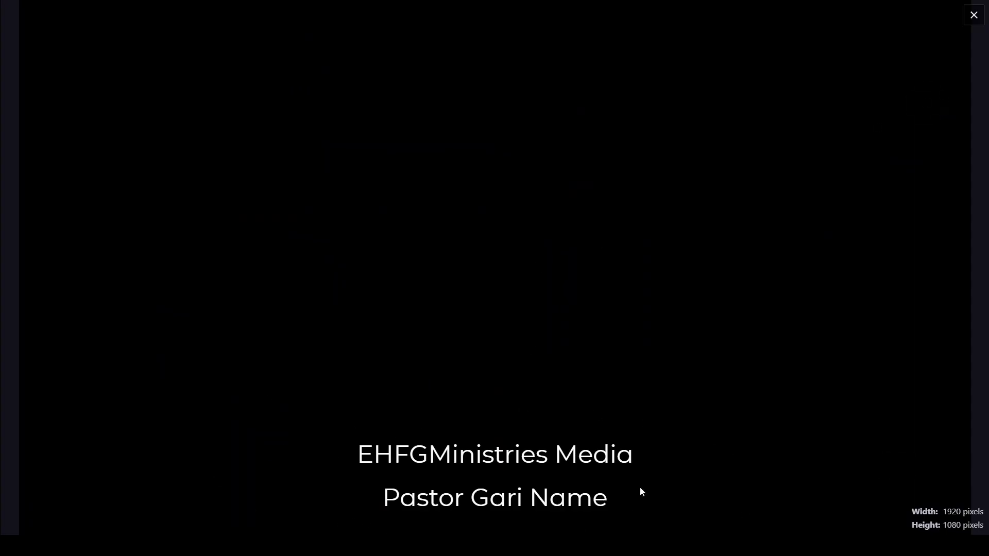
{"action": "left_click", "coordinate": [974, 16]}
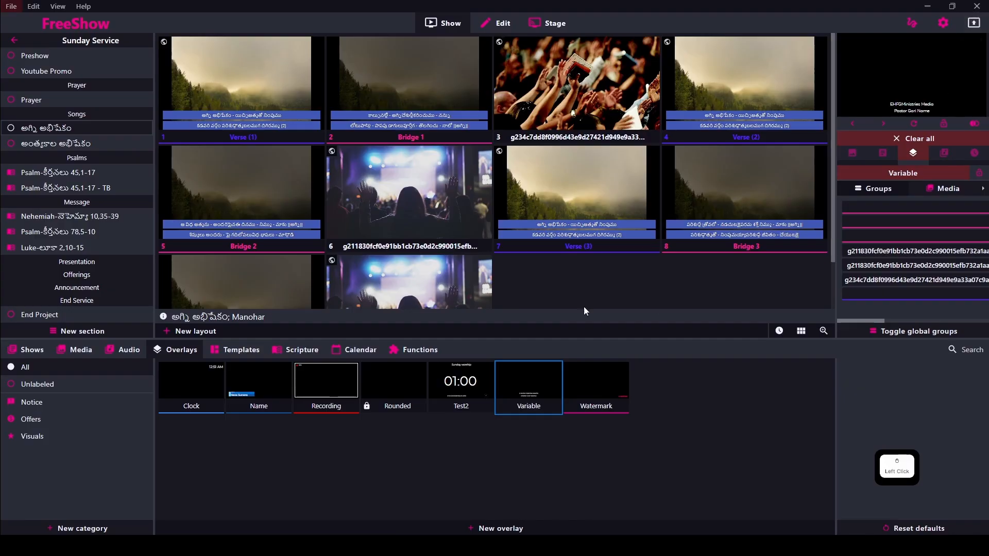
Enable NDI for the Primary-Full HD output in the output settings and make its background transparent.
{"action": "left_click", "coordinate": [942, 24]}
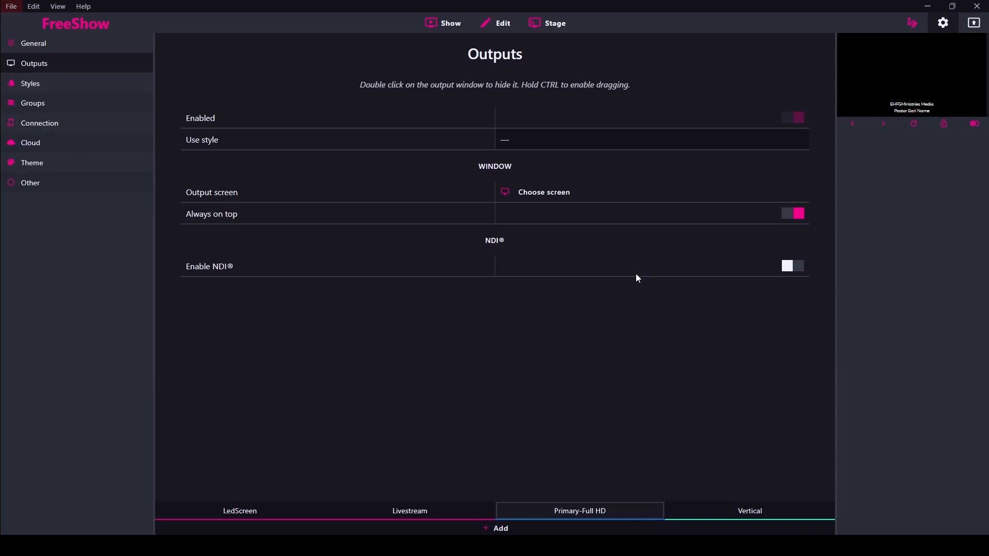
{"action": "left_click", "coordinate": [800, 268]}
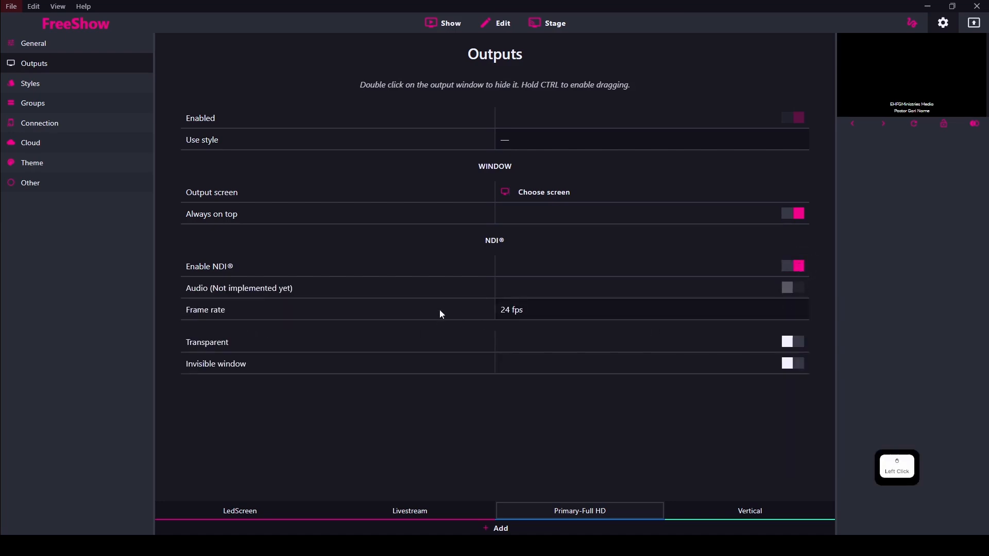
{"action": "left_click", "coordinate": [802, 344]}
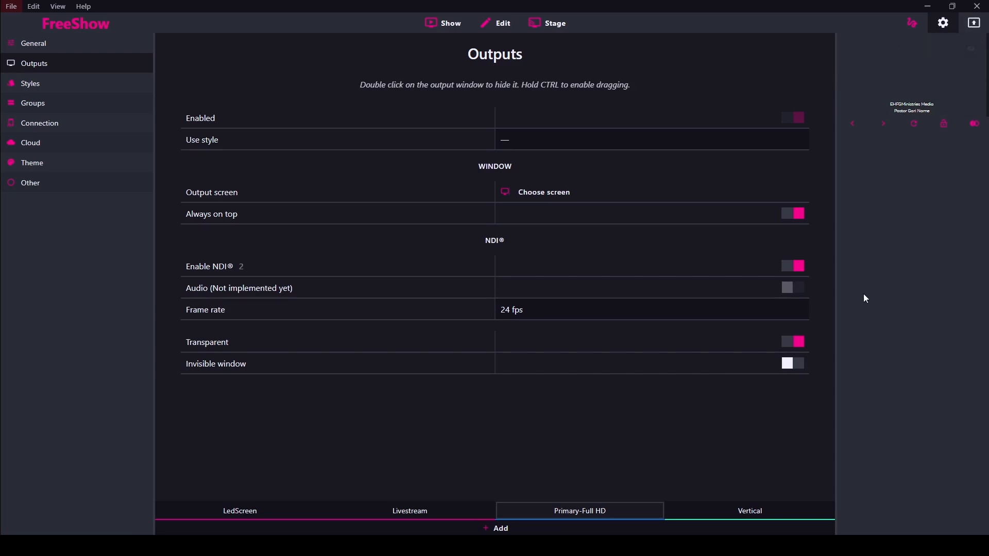
{"action": "left_click", "coordinate": [791, 343]}
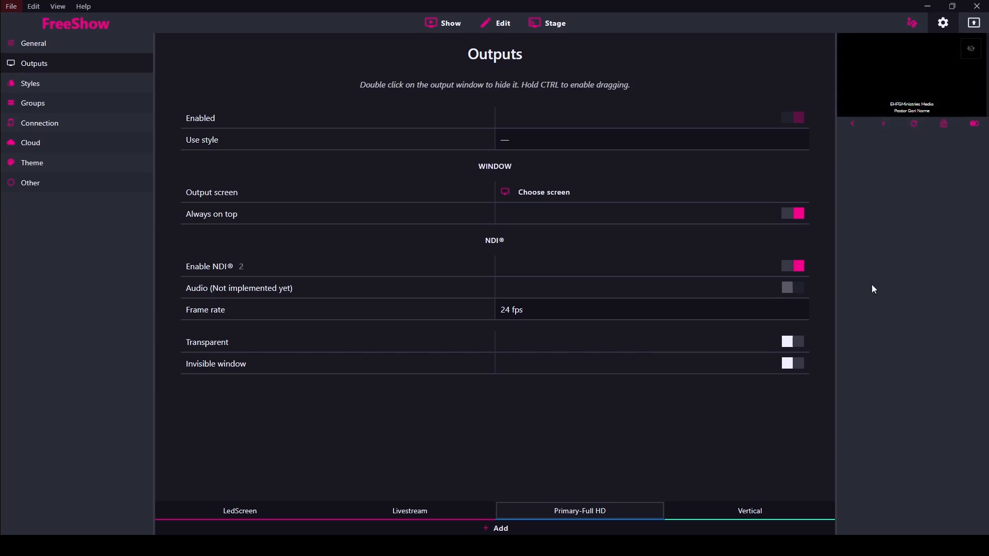
{"action": "left_click", "coordinate": [800, 350]}
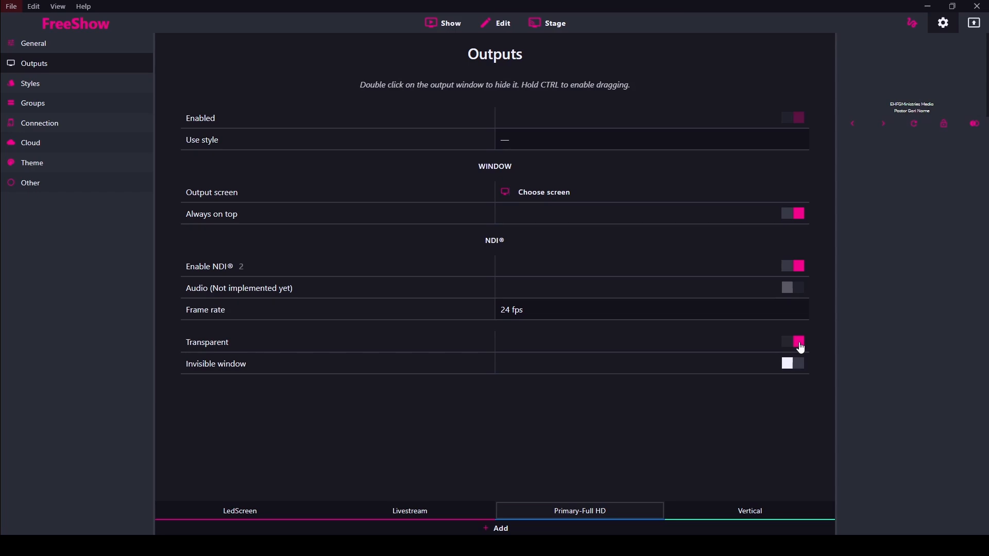
Display the Watermark overlay with the Verse (2) slide of అగ్ని అభిషేకం and remove that slide's background image.
{"action": "left_click", "coordinate": [437, 26]}
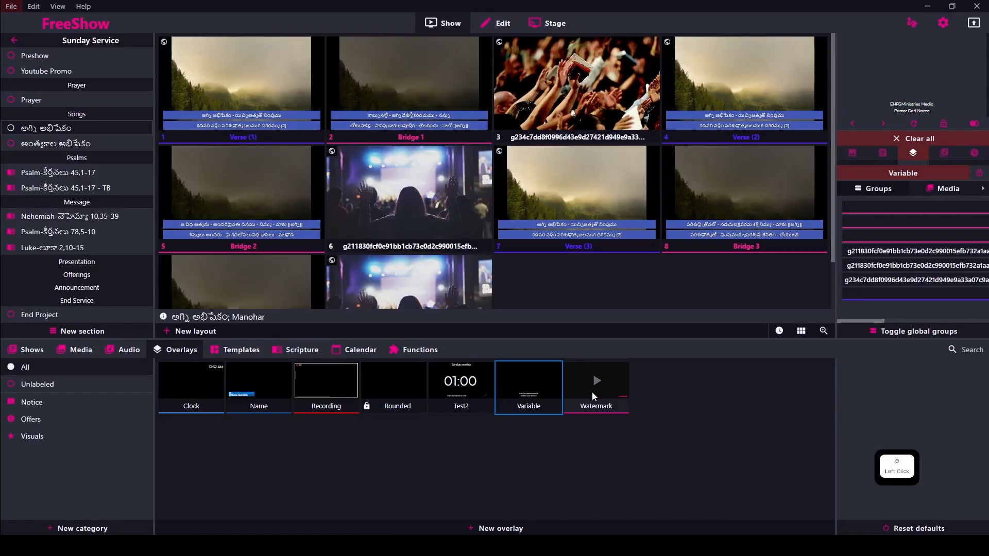
{"action": "left_click", "coordinate": [585, 402]}
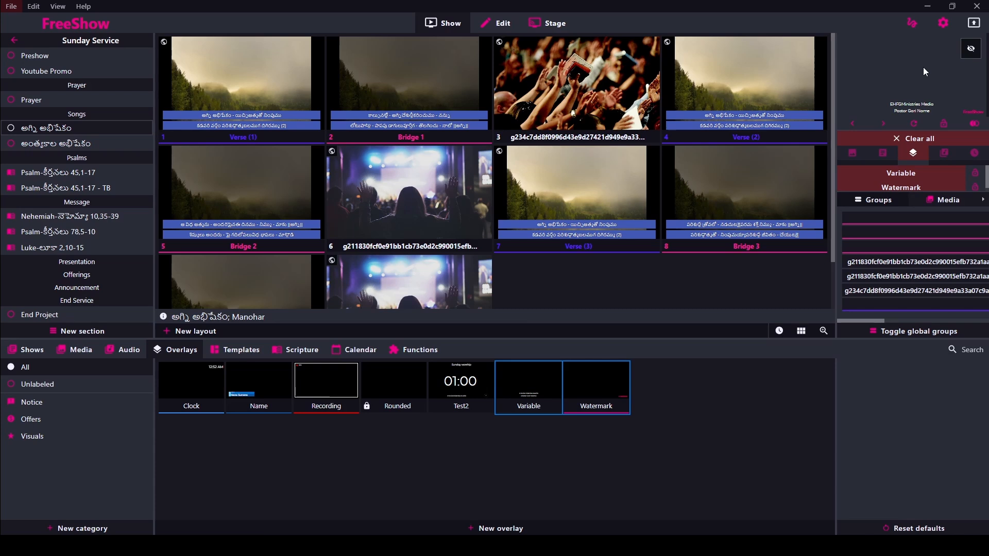
{"action": "left_click", "coordinate": [751, 106]}
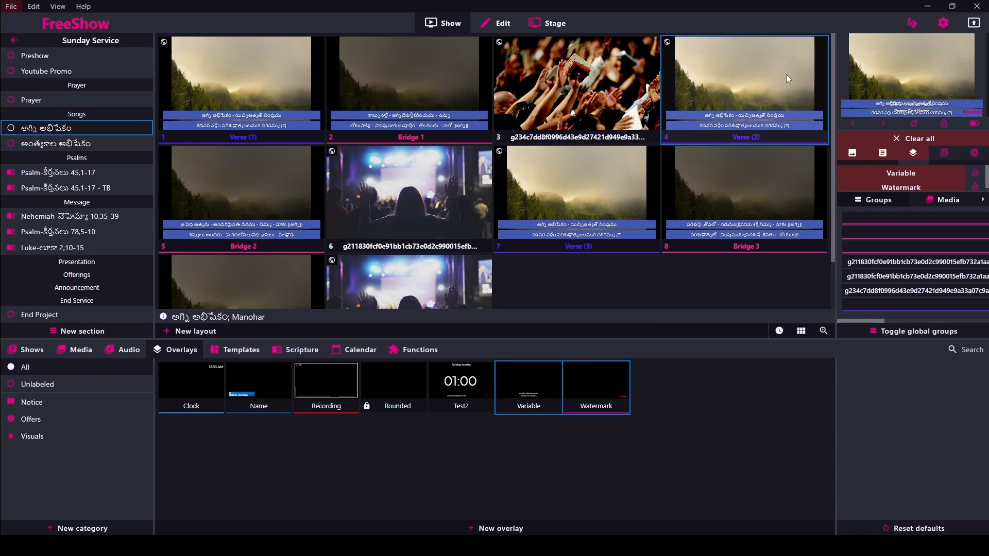
{"action": "left_click", "coordinate": [666, 42]}
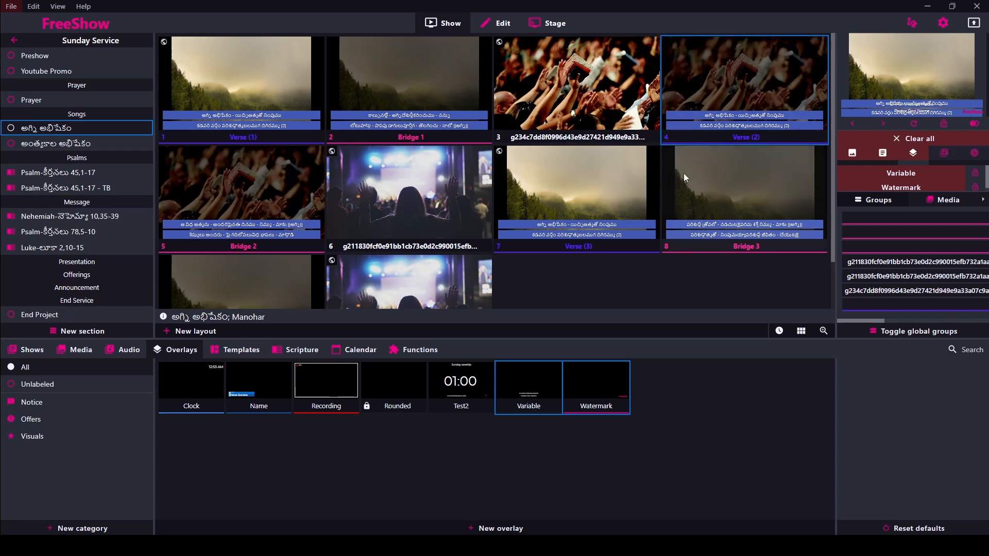
Output the Bridge 3 slide and clear the Watermark and Variable overlays from the output.
{"action": "left_click", "coordinate": [669, 170]}
{"action": "right_click", "coordinate": [711, 175]}
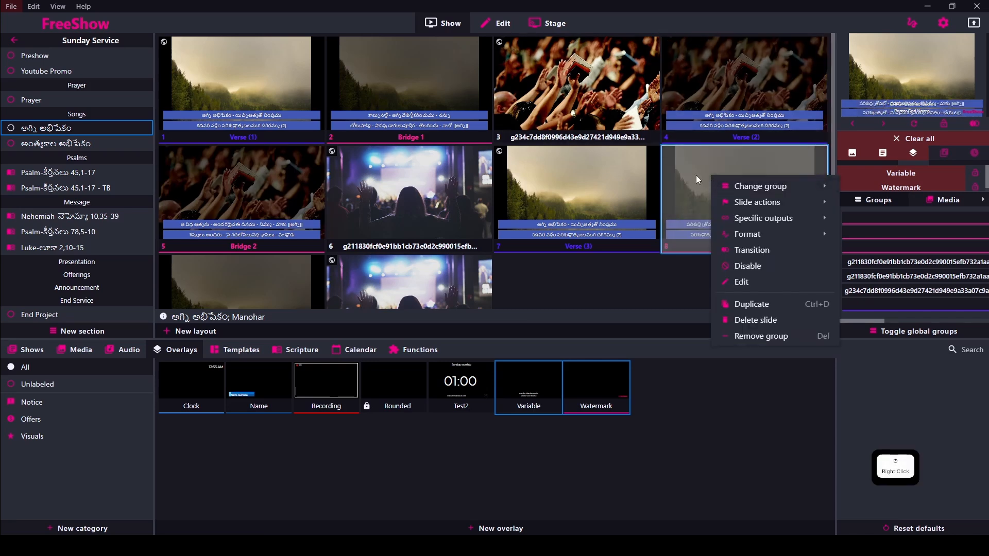
{"action": "left_click", "coordinate": [688, 154]}
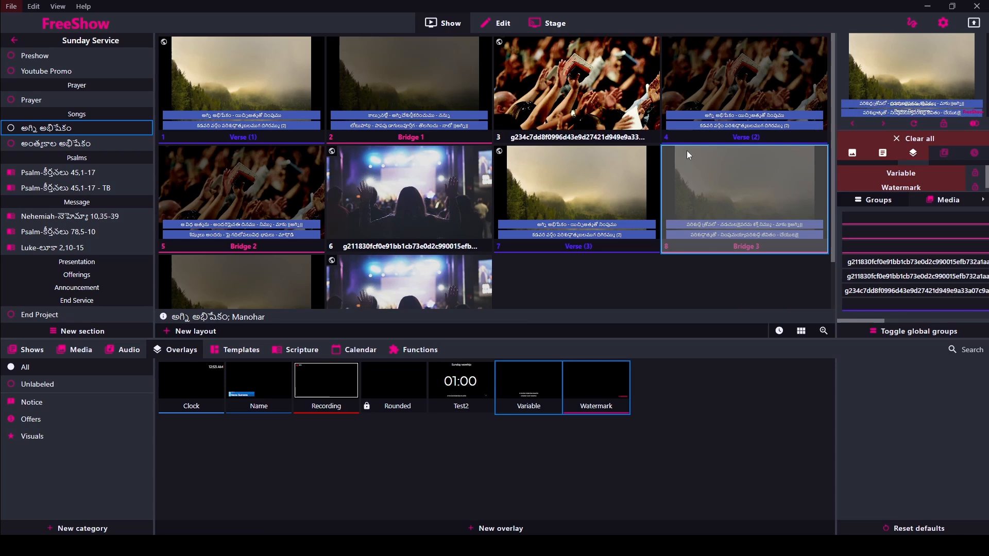
{"action": "left_click", "coordinate": [597, 381]}
{"action": "left_click", "coordinate": [549, 382]}
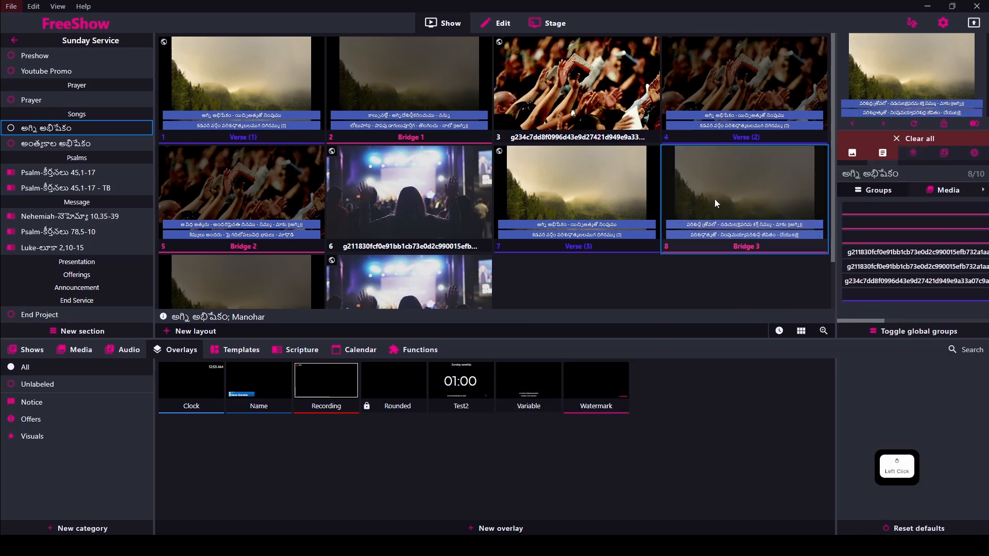
Remove the background image from the song అంత్యకాల అభిషేకం and output its Bridge 2 slide followed by Verse (2).
{"action": "left_click", "coordinate": [98, 144]}
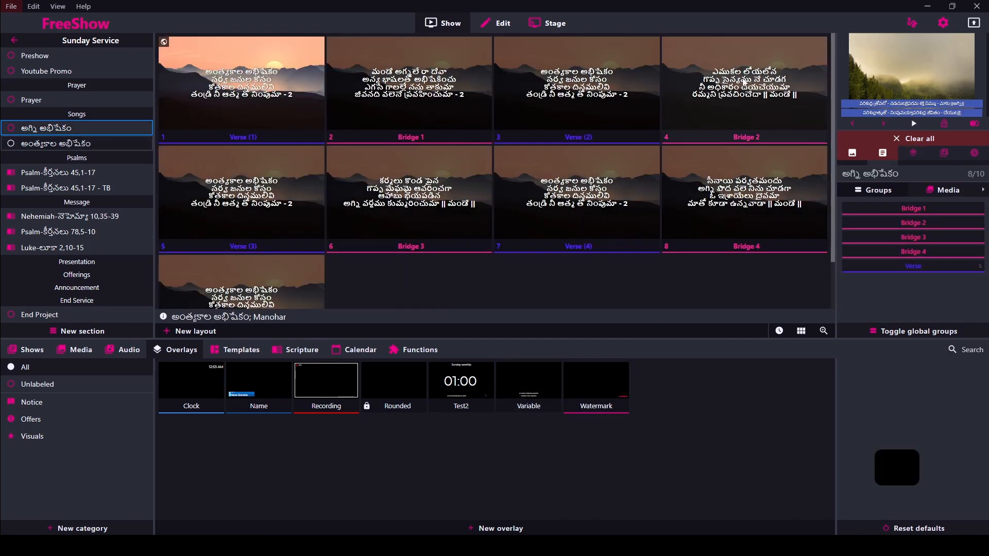
{"action": "left_click", "coordinate": [743, 80]}
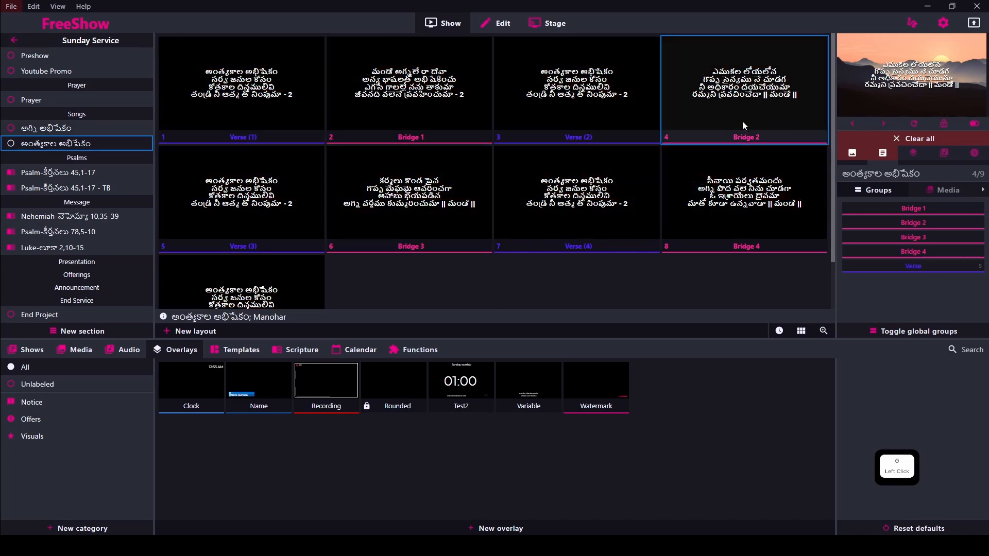
{"action": "left_click", "coordinate": [619, 90]}
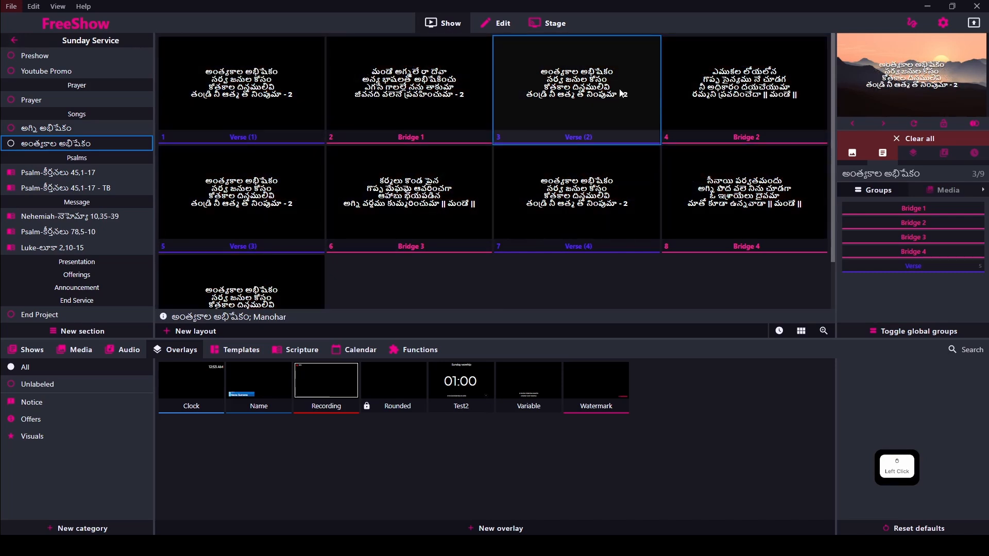
Clear the background from the output and display the Watermark and Variable overlays with the lyrics.
{"action": "left_click", "coordinate": [857, 154]}
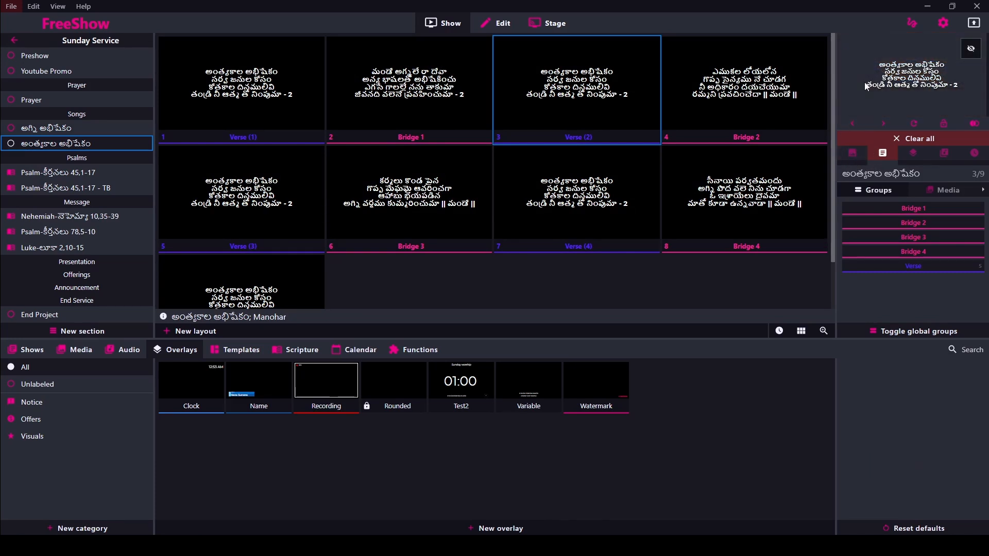
{"action": "left_click", "coordinate": [589, 391]}
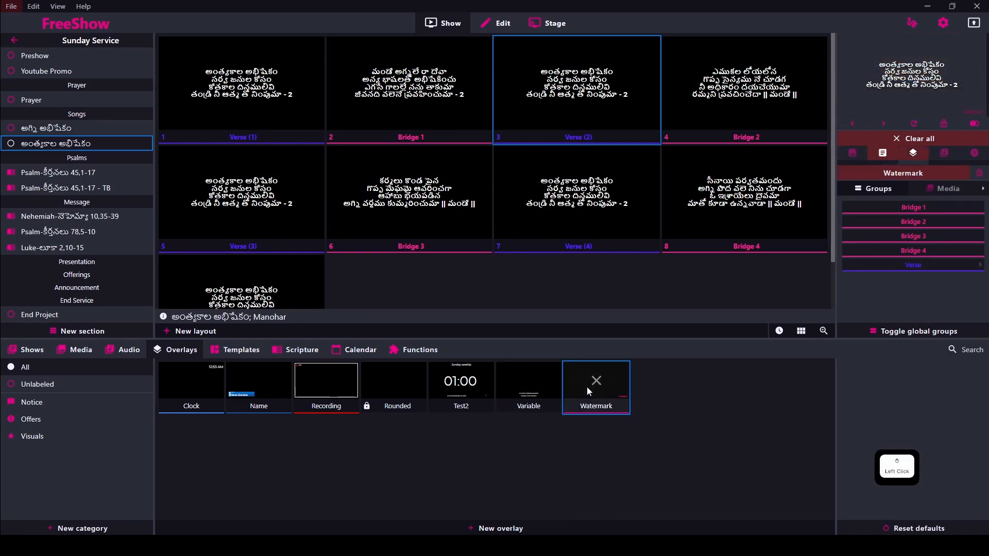
{"action": "left_click", "coordinate": [517, 380]}
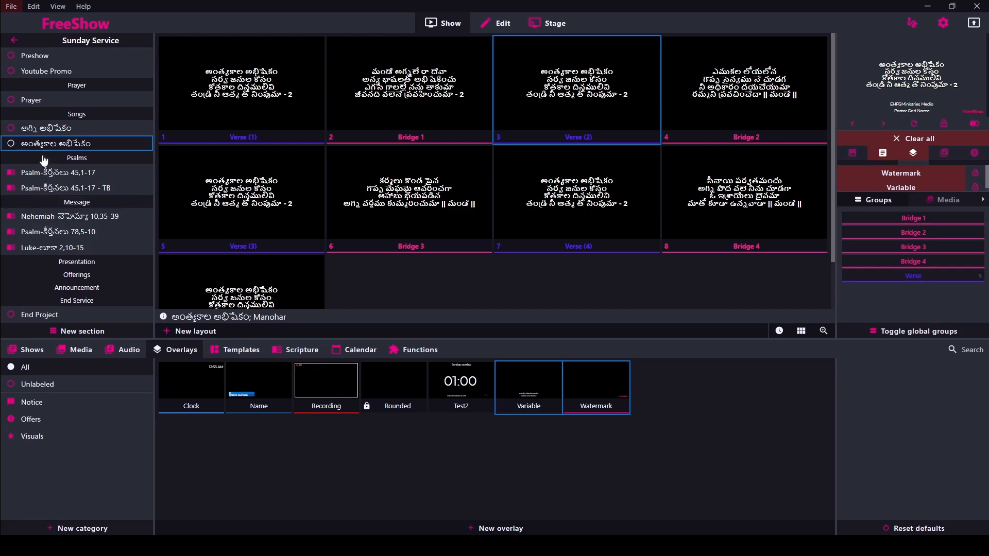
Output the Verse (1) slide of అగ్ని అభిషేకం and clear the background plus the Variable and Watermark overlays, leaving only the lyrics.
{"action": "left_click", "coordinate": [51, 128]}
{"action": "left_click", "coordinate": [280, 97]}
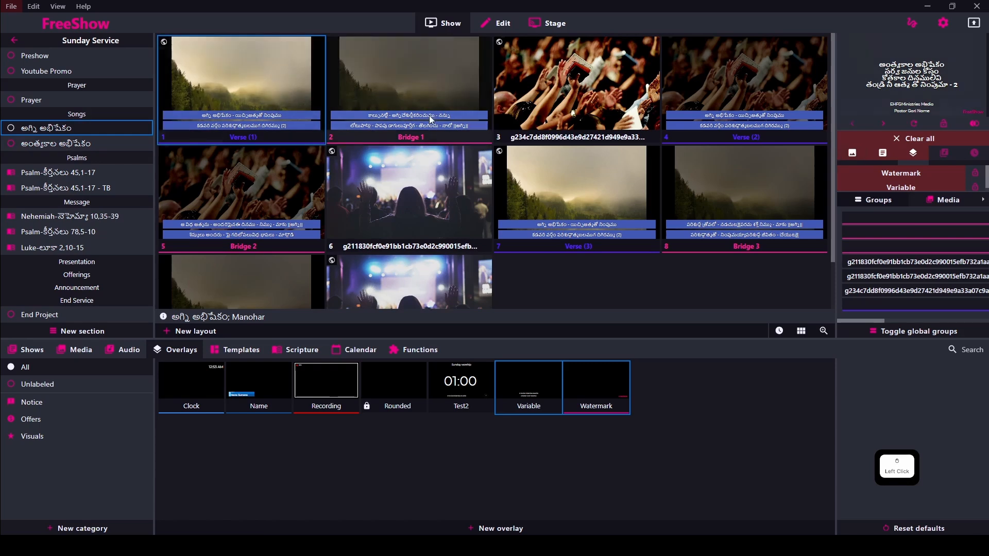
{"action": "left_click", "coordinate": [848, 155]}
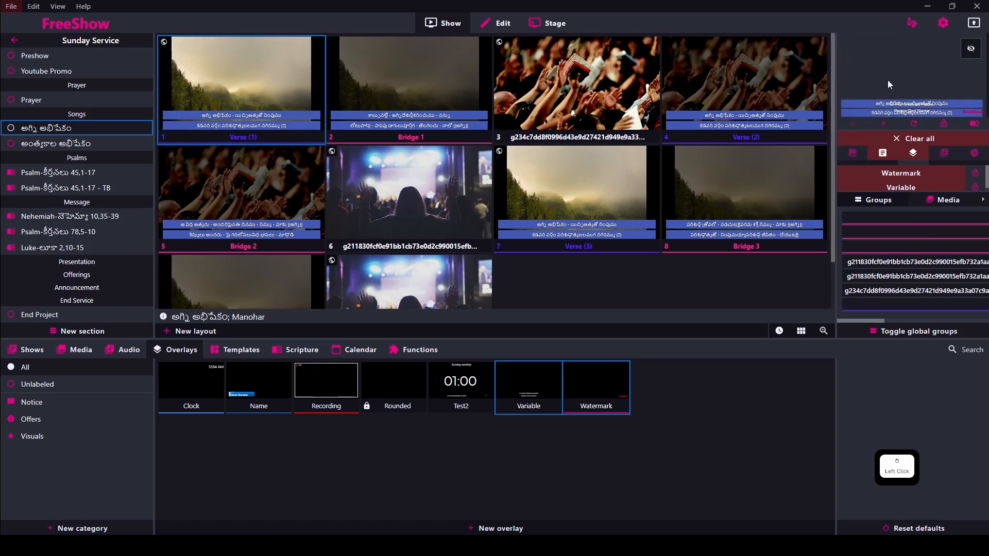
{"action": "left_click", "coordinate": [533, 388]}
{"action": "left_click", "coordinate": [610, 387]}
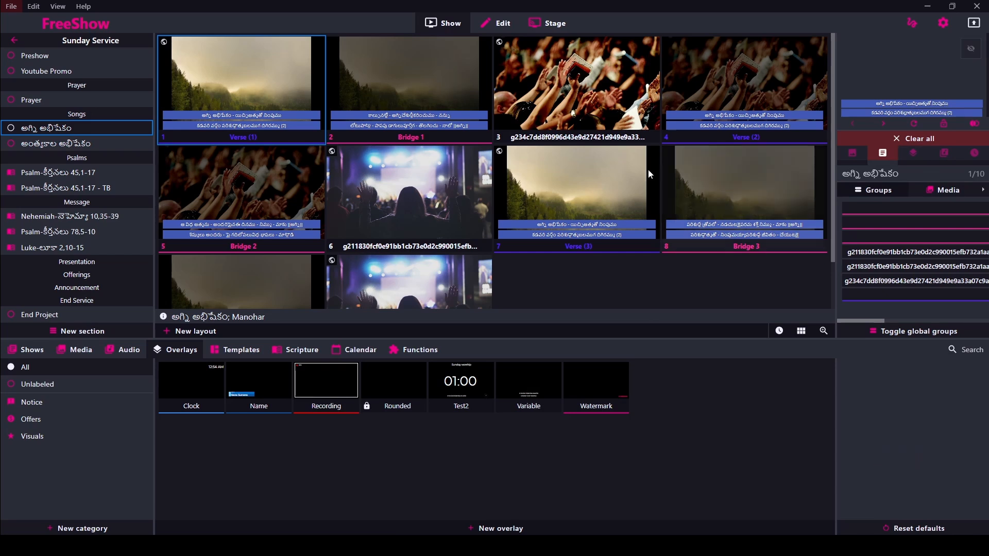
Bring up the timers list and output the Verse (1) slide of అగ్ని అభిషేకం with its background.
{"action": "scroll", "coordinate": [77, 177], "scroll_direction": "down", "scroll_amount": 1}
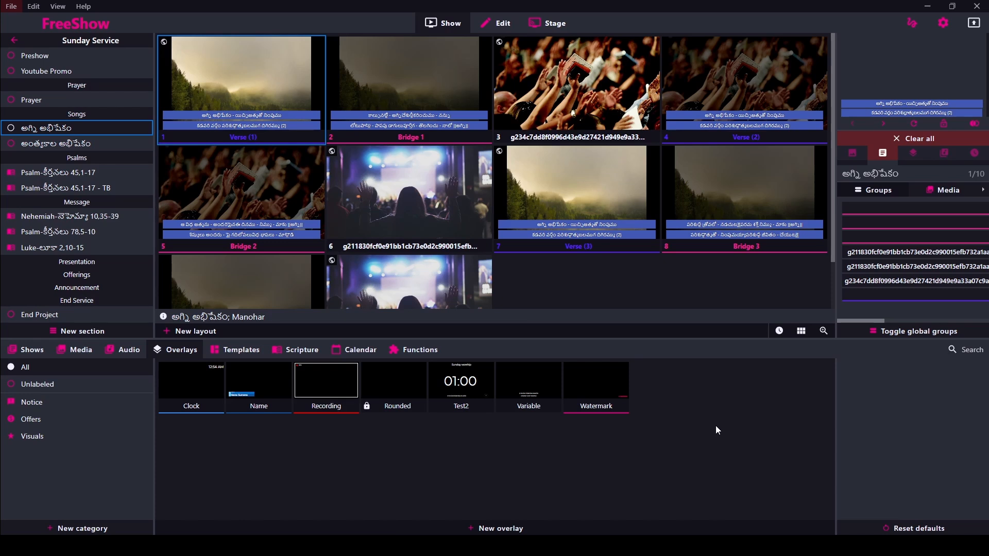
{"action": "left_click", "coordinate": [418, 352]}
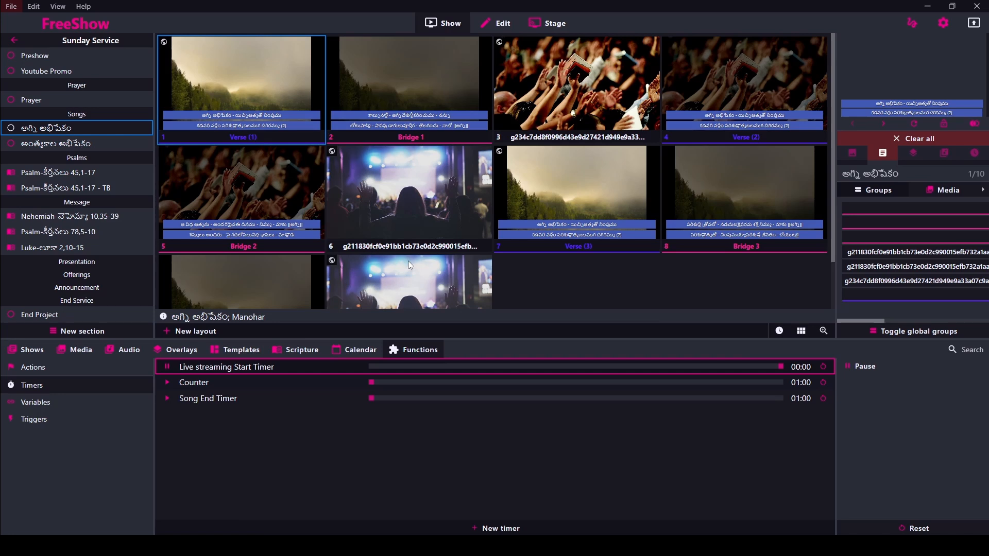
{"action": "left_click", "coordinate": [245, 94]}
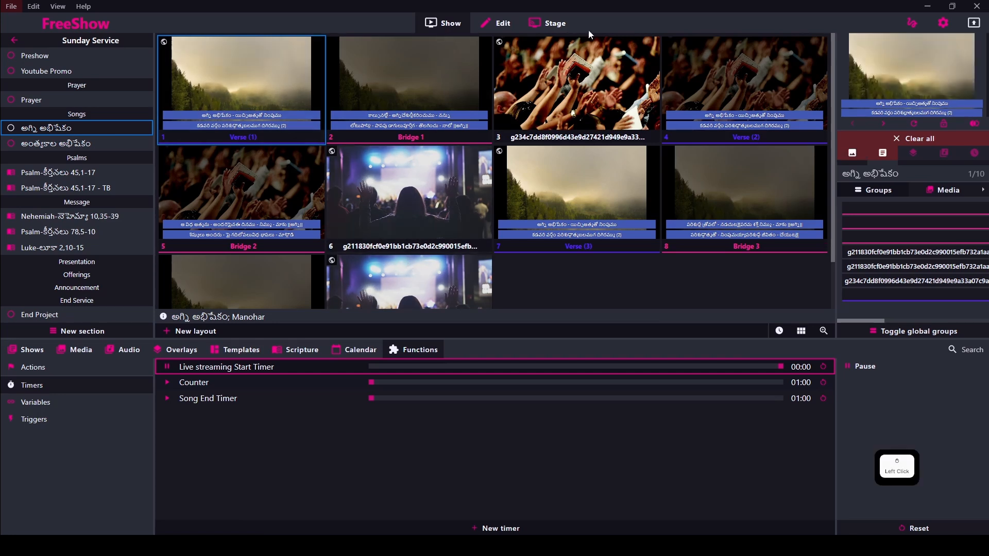
Turn on the output screen for the Stage View stage layout and return to the song's slides.
{"action": "left_click", "coordinate": [542, 23]}
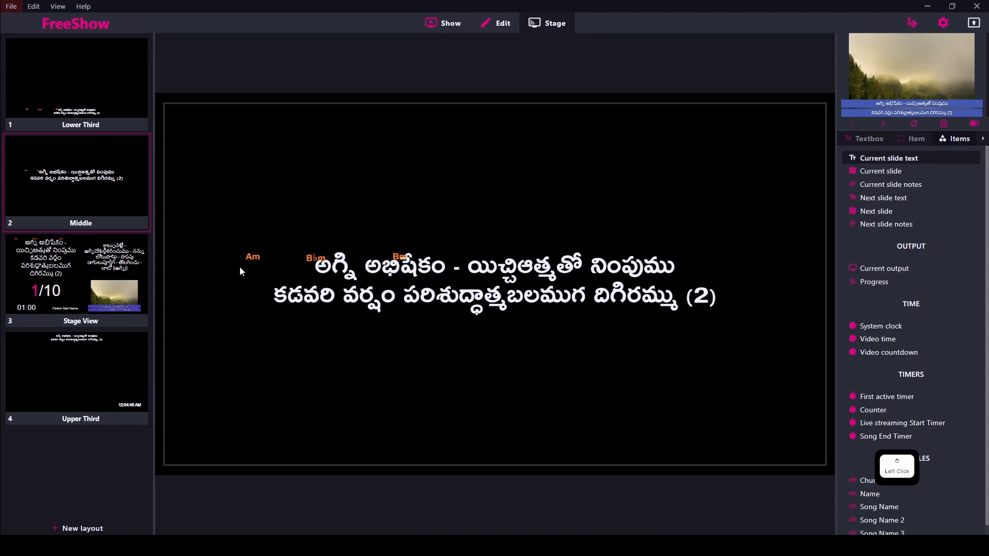
{"action": "left_click", "coordinate": [127, 263]}
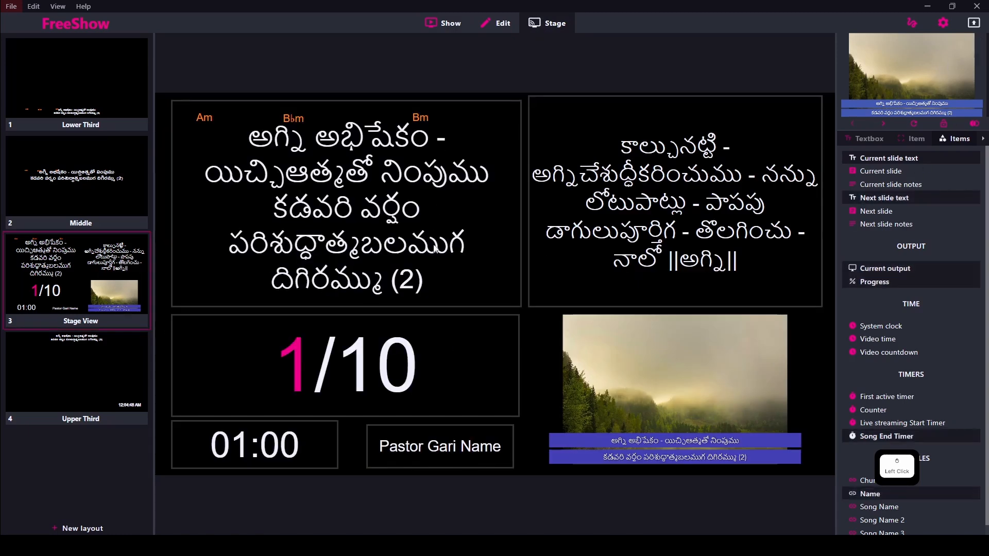
{"action": "left_click", "coordinate": [979, 142]}
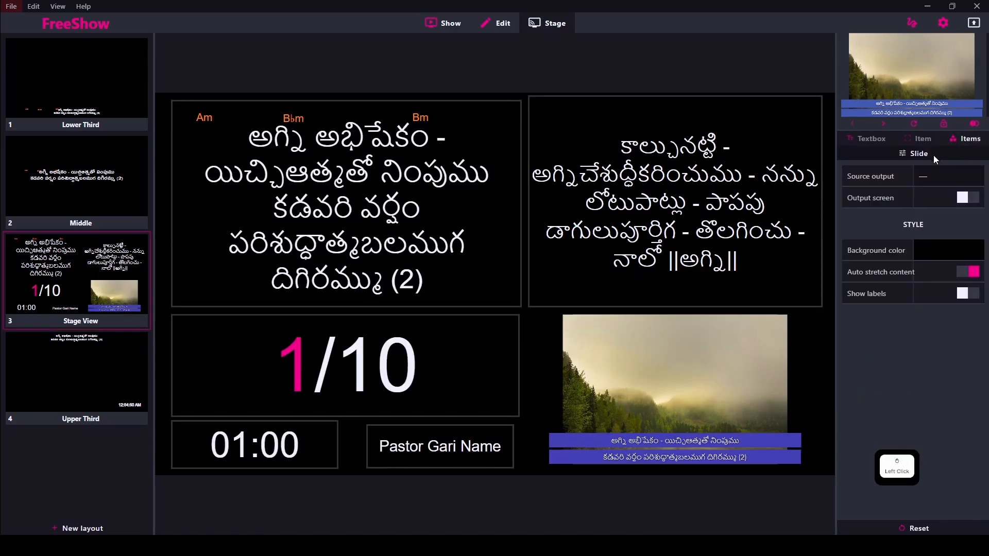
{"action": "left_click", "coordinate": [968, 197]}
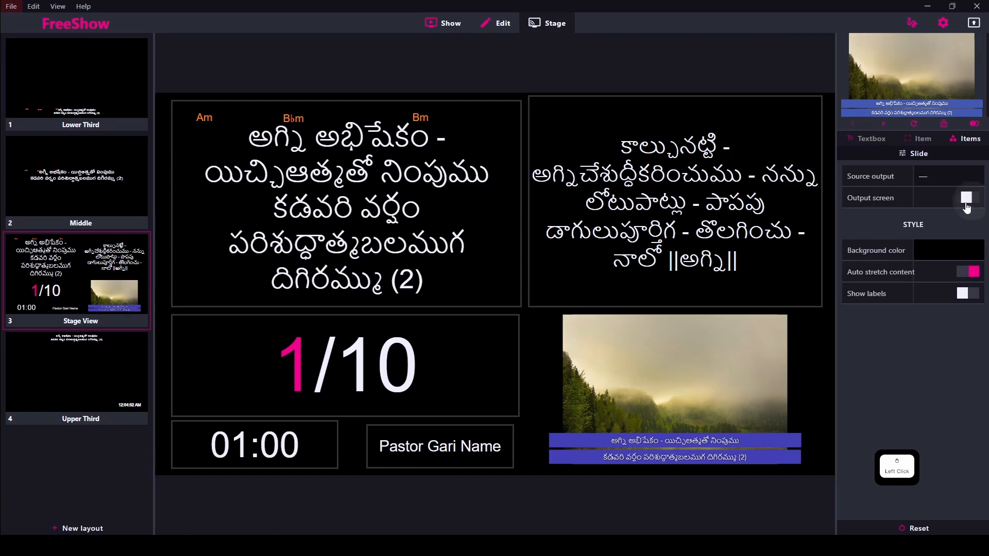
{"action": "left_click", "coordinate": [942, 23]}
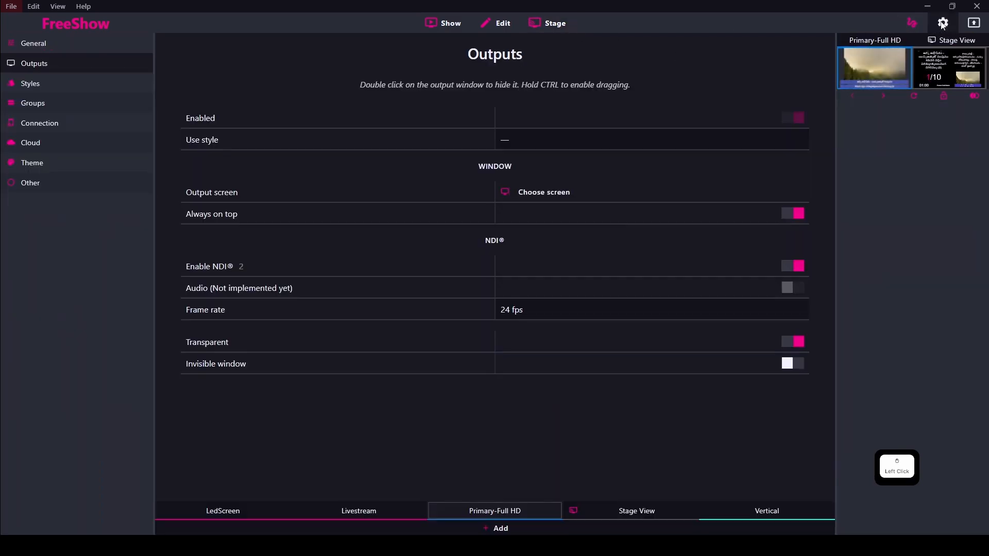
{"action": "left_click", "coordinate": [430, 26]}
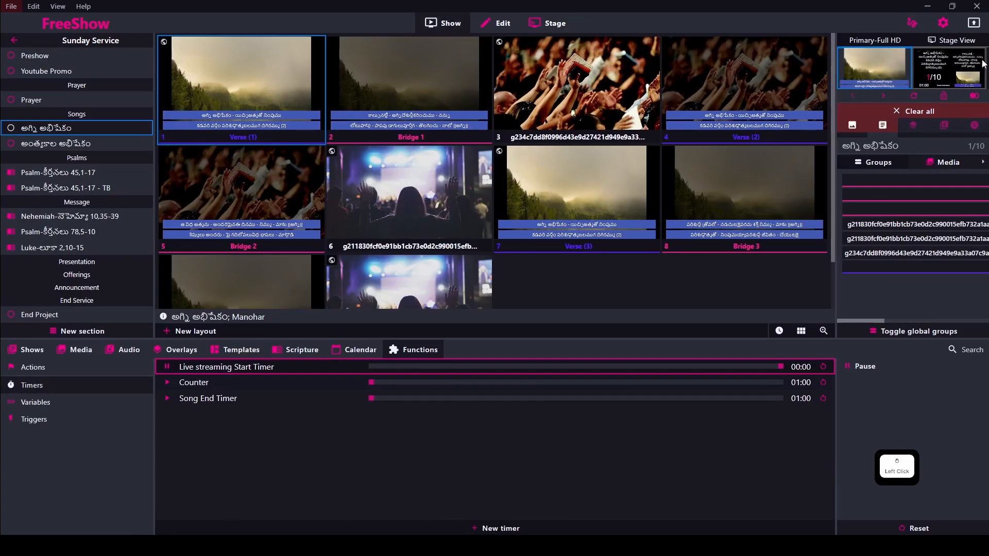
View the Stage View output enlarged while advancing the song from Verse (1) to Bridge 2.
{"action": "left_click", "coordinate": [955, 70]}
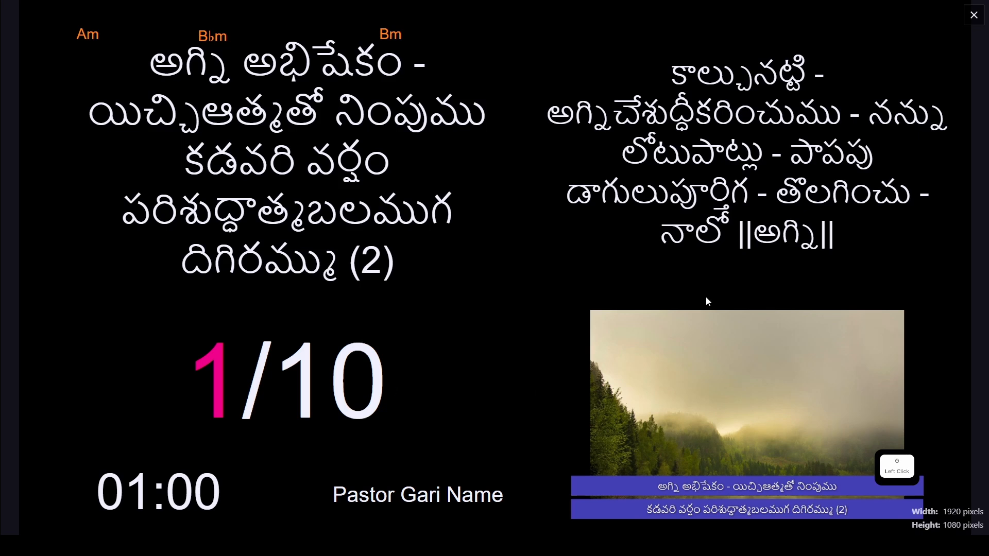
{"action": "key", "text": "Right"}
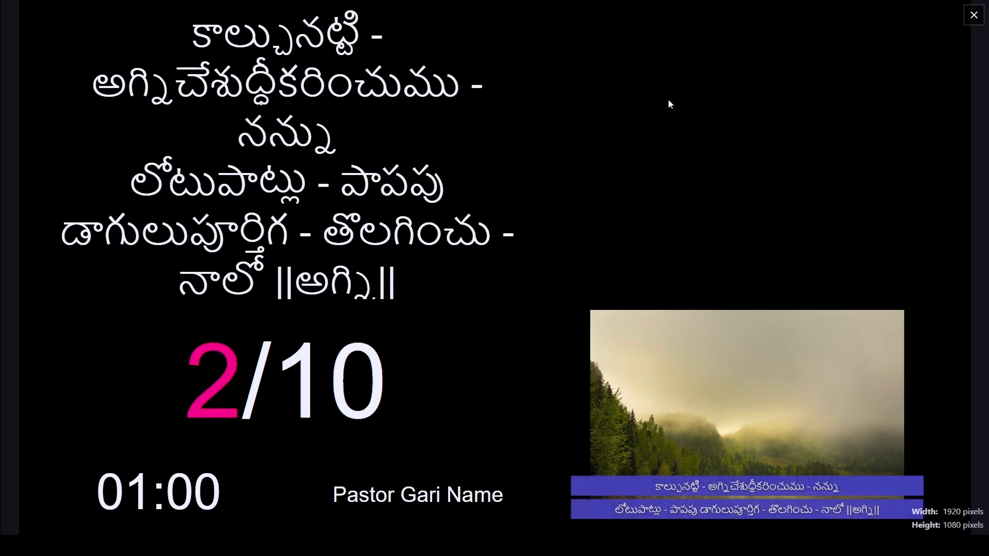
{"action": "key", "text": "Right"}
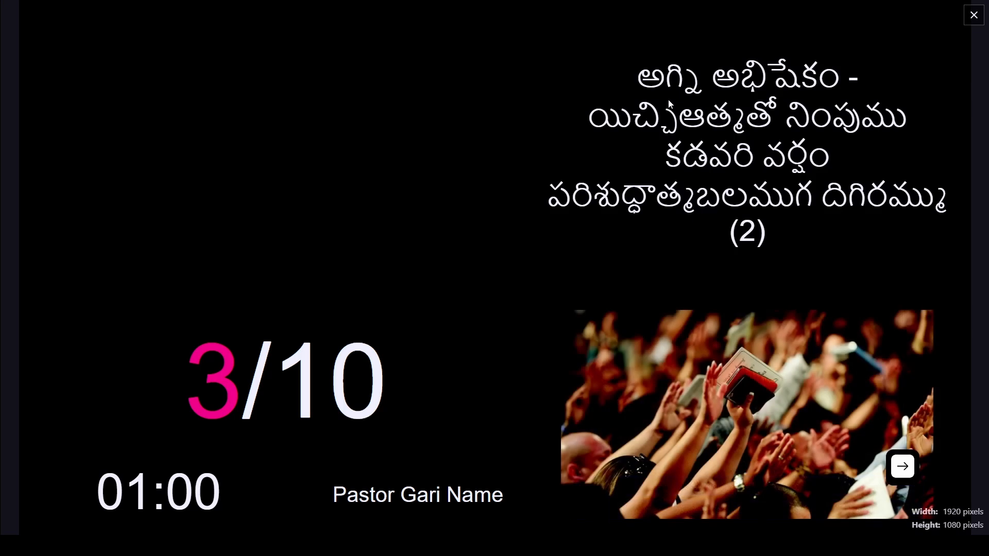
{"action": "key", "text": "Right"}
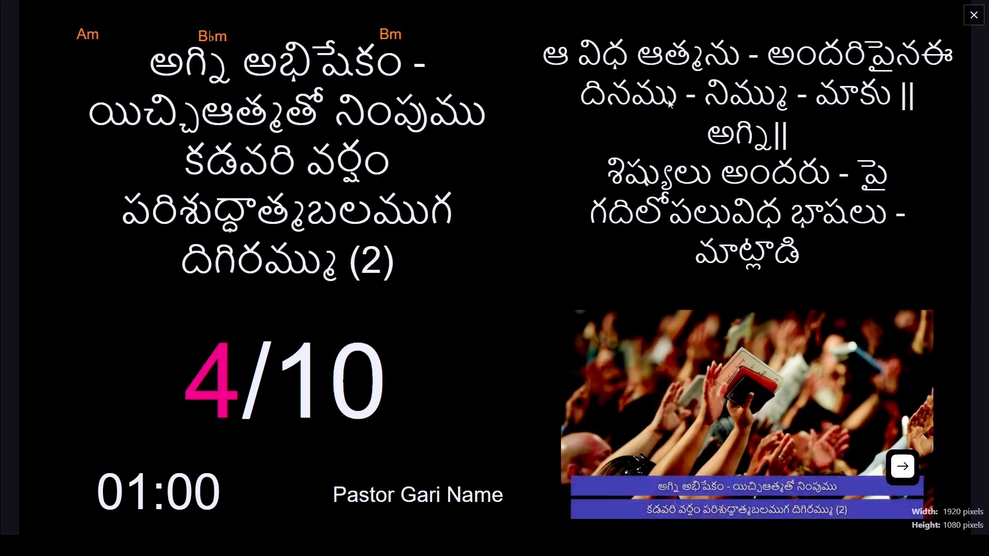
{"action": "key", "text": "Right"}
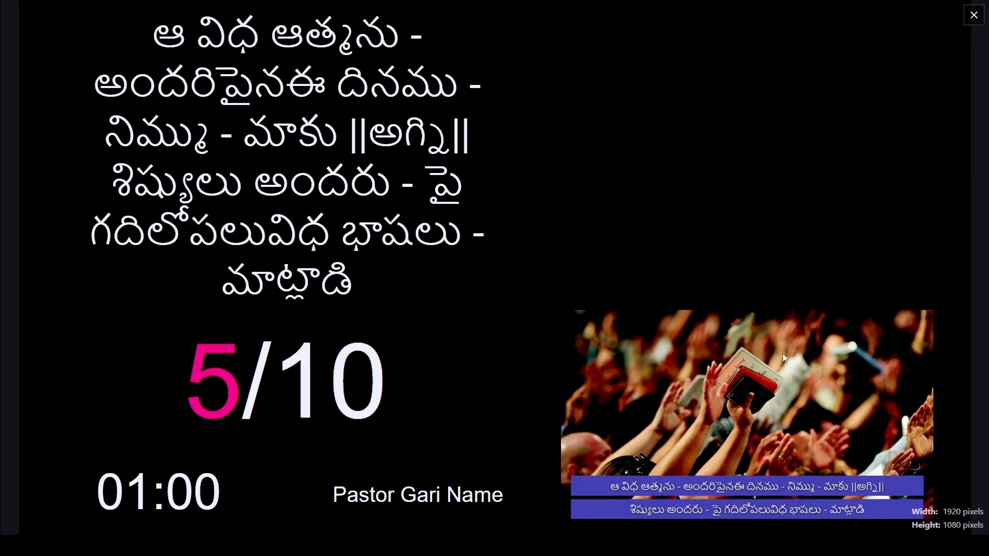
{"action": "left_click", "coordinate": [973, 15]}
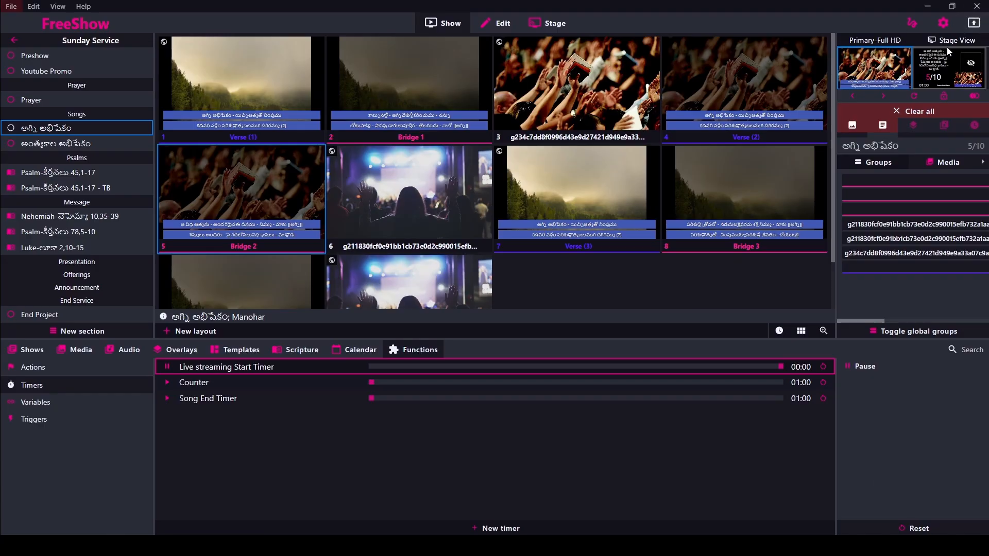
{"action": "left_click", "coordinate": [941, 62]}
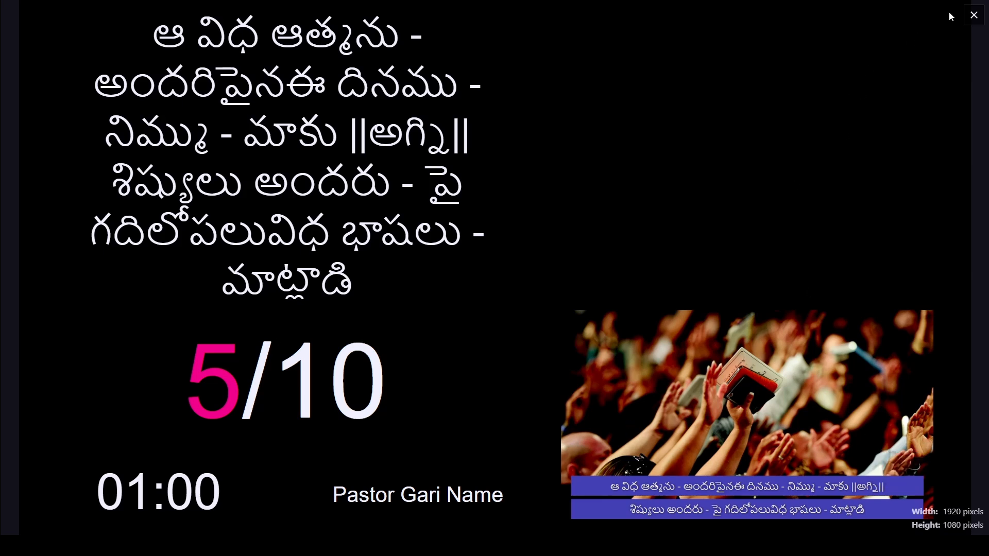
{"action": "left_click", "coordinate": [973, 15]}
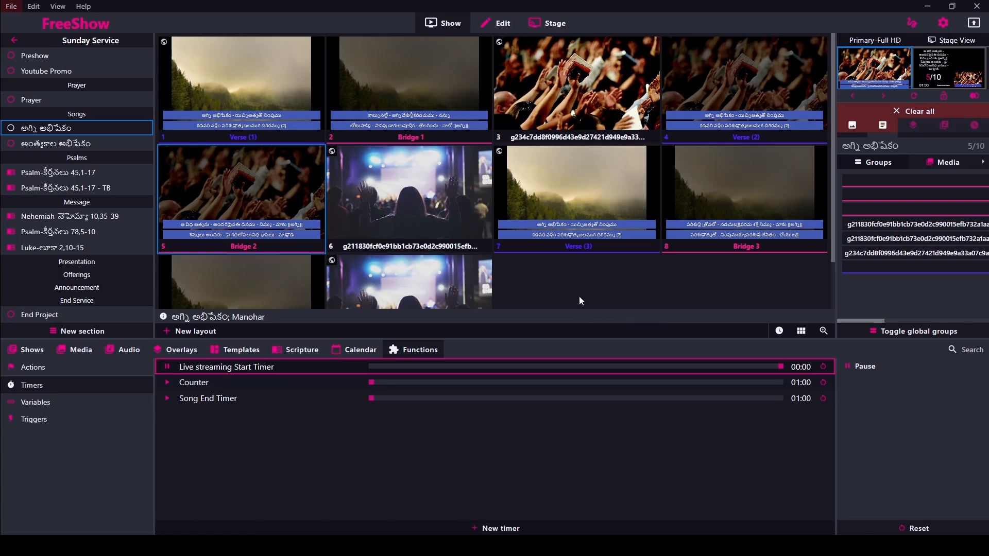
Review the project's variables, including the value of the Name variable.
{"action": "left_click", "coordinate": [35, 402]}
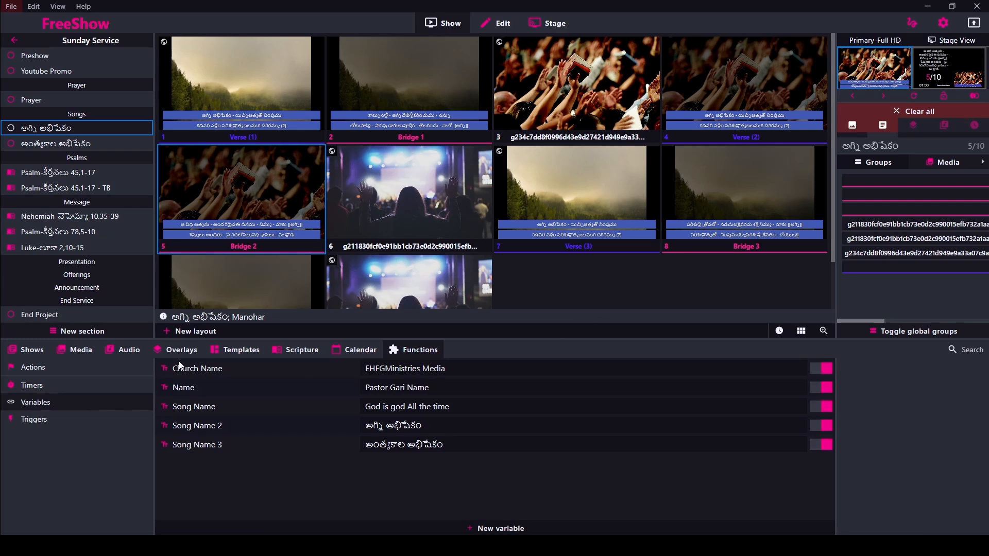
{"action": "left_click_drag", "start_coordinate": [464, 373], "coordinate": [380, 386]}
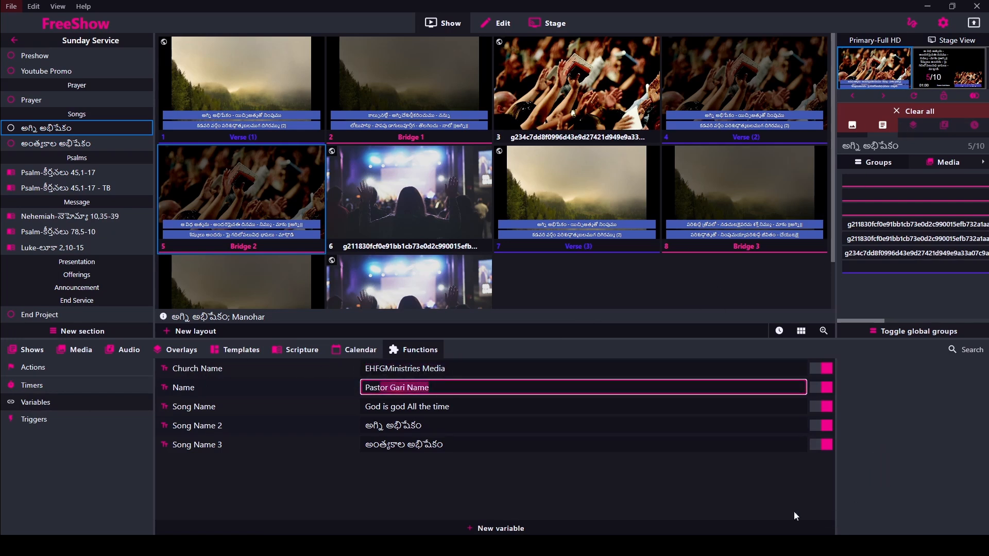
{"action": "left_click", "coordinate": [580, 501]}
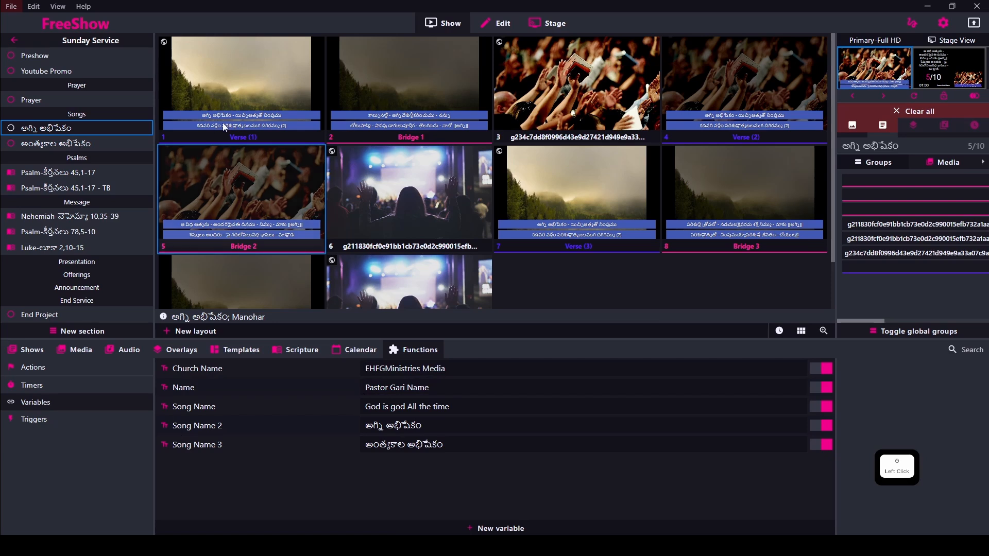
Output Verse (1), add a variable item to that slide above the lyric lines, and assign it the Song Name variable.
{"action": "left_click", "coordinate": [200, 90]}
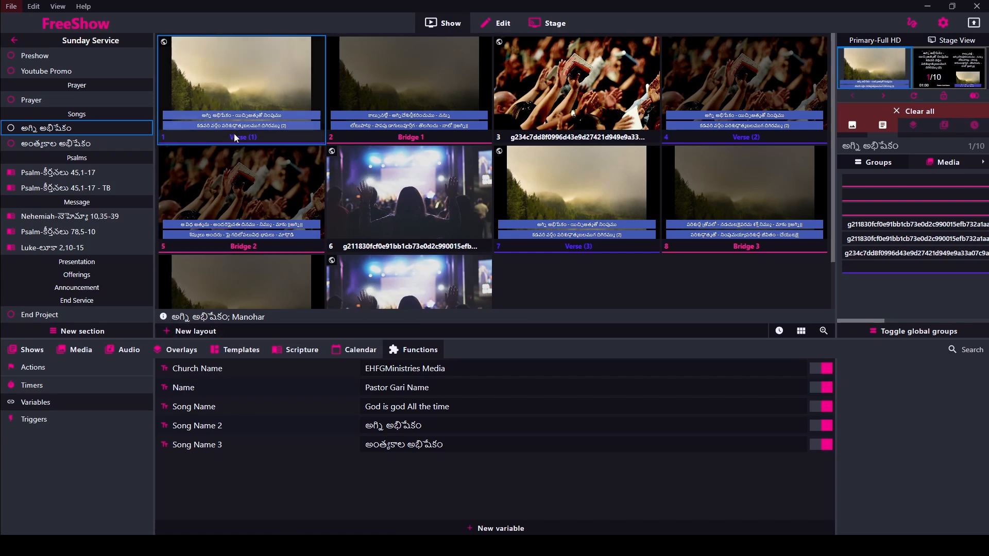
{"action": "left_click", "coordinate": [497, 24]}
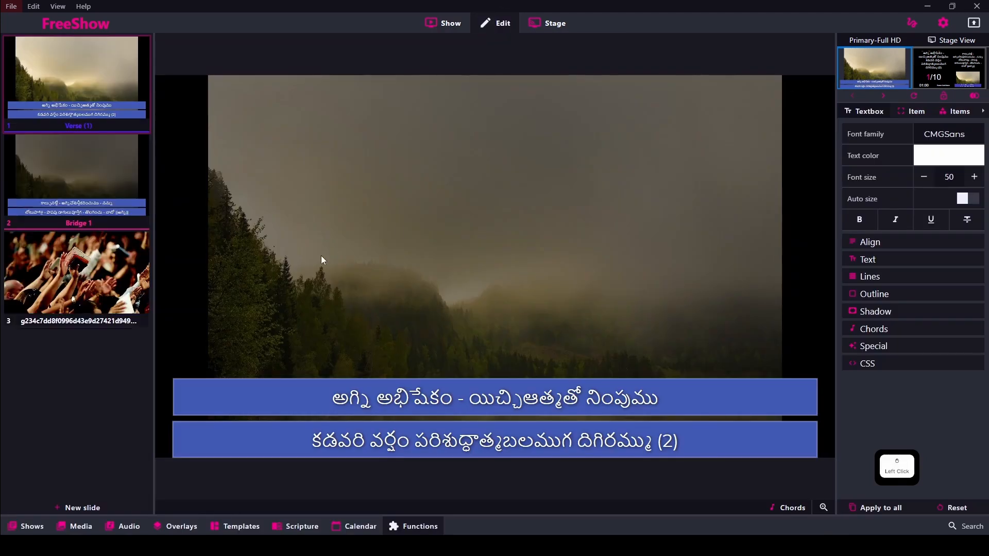
{"action": "left_click", "coordinate": [957, 111]}
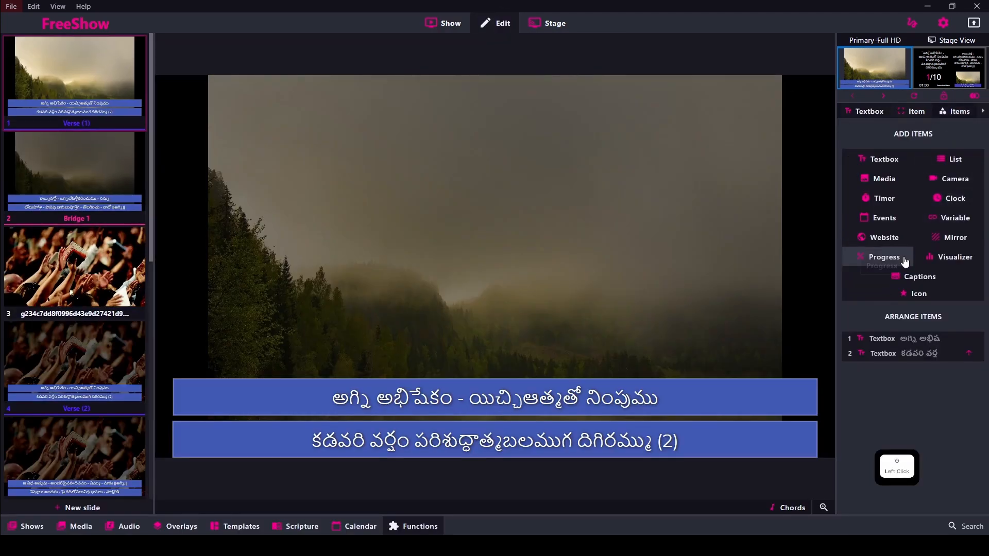
{"action": "left_click", "coordinate": [952, 218]}
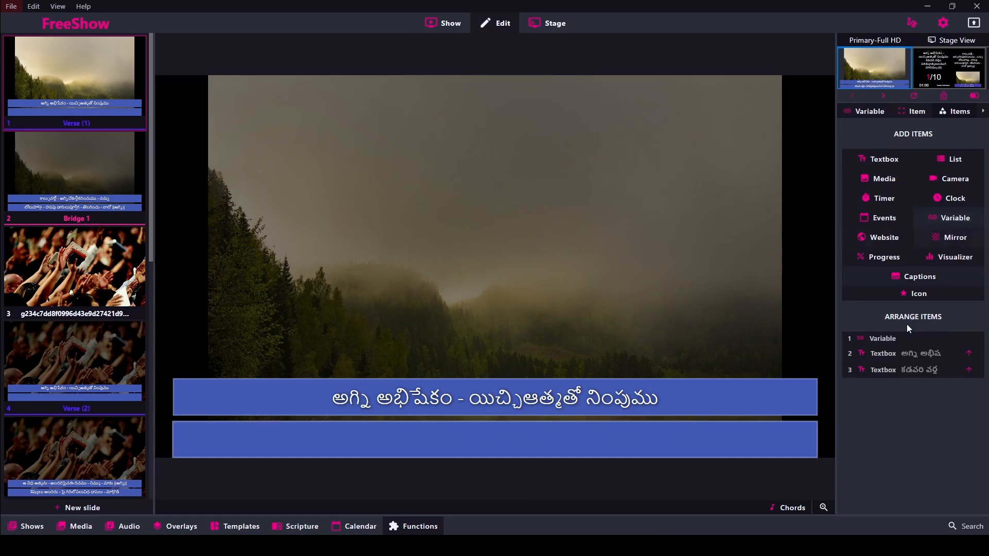
{"action": "left_click", "coordinate": [885, 340]}
{"action": "left_click_drag", "start_coordinate": [506, 426], "coordinate": [493, 357]}
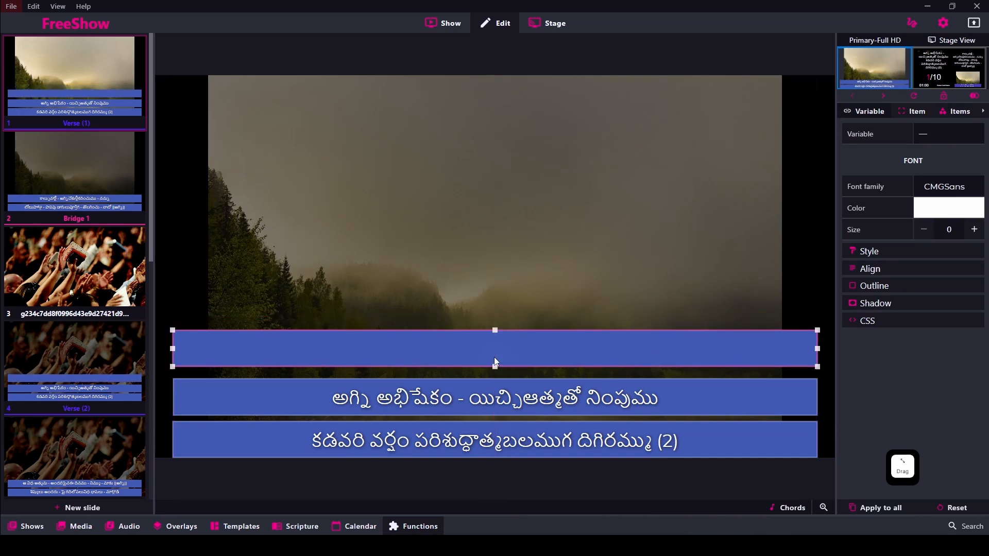
{"action": "left_click", "coordinate": [941, 133]}
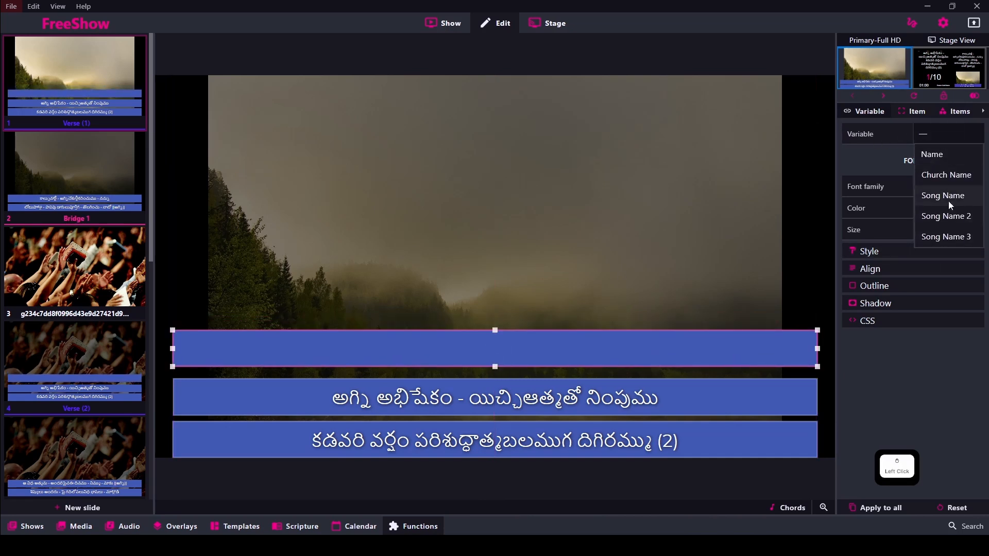
{"action": "left_click", "coordinate": [944, 196]}
Narrow the variable item to about 792 wide and remove its background color.
{"action": "left_click_drag", "start_coordinate": [815, 348], "coordinate": [460, 345]}
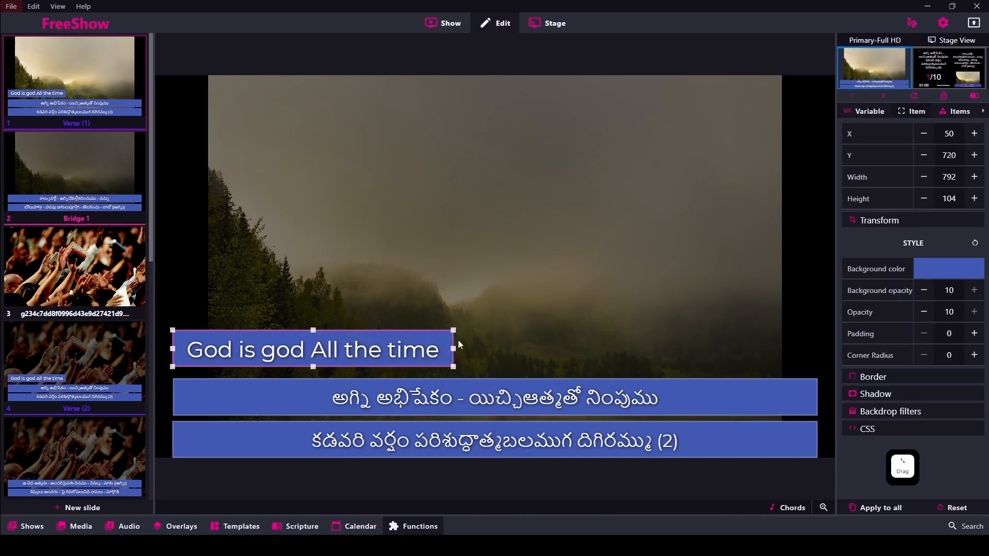
{"action": "left_click", "coordinate": [968, 269]}
{"action": "left_click", "coordinate": [897, 291]}
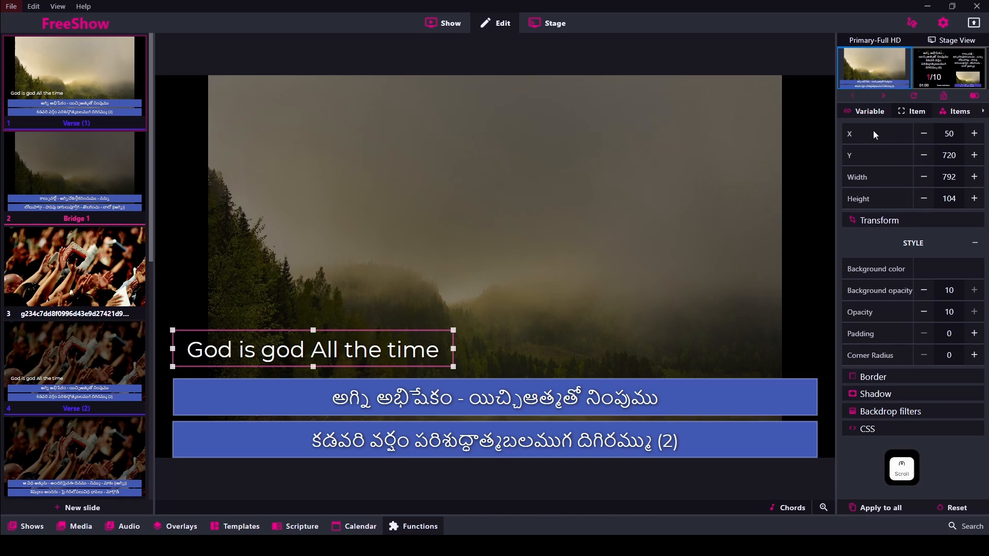
Set the variable item's font size to 25 and shrink it to about 337 wide, placed at about X 86, Y 740.
{"action": "left_click", "coordinate": [872, 112]}
{"action": "left_click", "coordinate": [922, 231]}
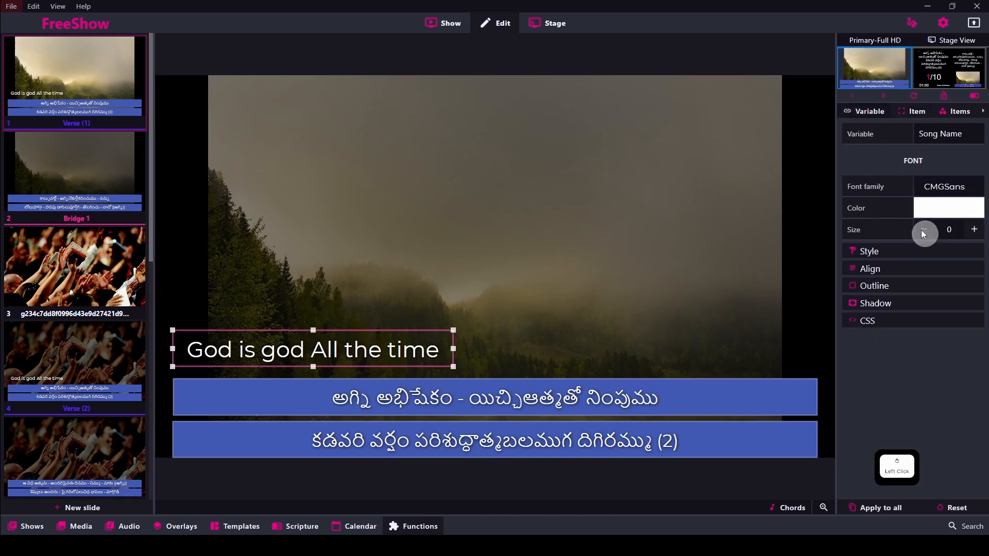
{"action": "left_click", "coordinate": [977, 231]}
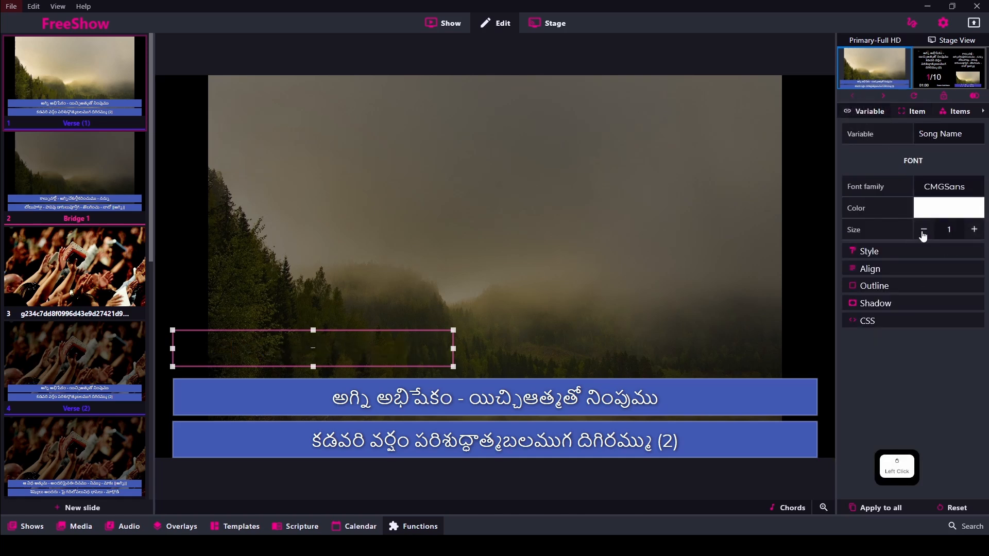
{"action": "left_click", "coordinate": [922, 233]}
{"action": "left_click", "coordinate": [979, 233]}
{"action": "left_click", "coordinate": [976, 233]}
{"action": "left_click", "coordinate": [976, 234]}
{"action": "left_click", "coordinate": [976, 235]}
{"action": "left_click", "coordinate": [976, 234]}
{"action": "left_click", "coordinate": [976, 234]}
{"action": "double_click", "coordinate": [977, 233]}
{"action": "left_click", "coordinate": [977, 233]}
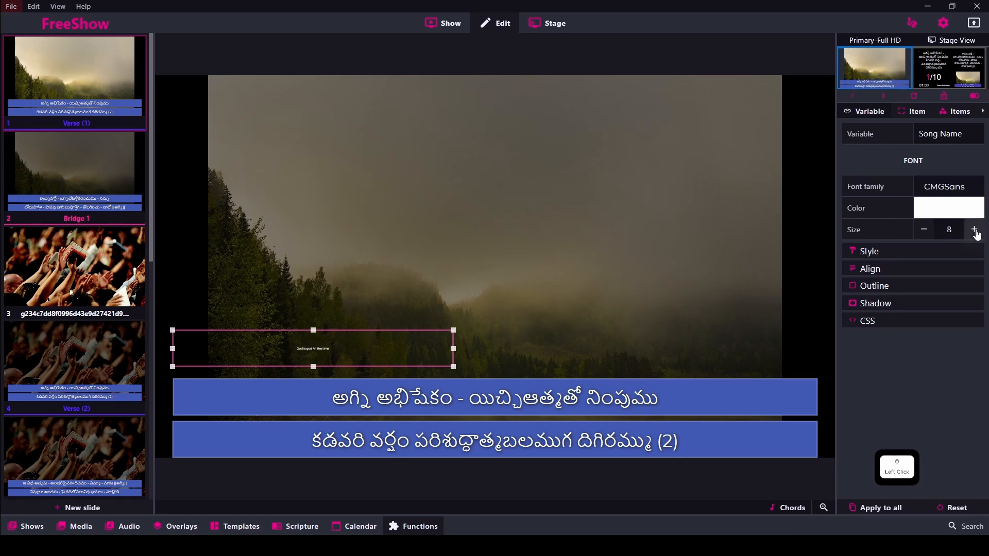
{"action": "double_click", "coordinate": [976, 233]}
{"action": "double_click", "coordinate": [977, 233]}
{"action": "left_click", "coordinate": [977, 234]}
{"action": "double_click", "coordinate": [977, 233]}
{"action": "left_click", "coordinate": [976, 233]}
{"action": "double_click", "coordinate": [977, 233]}
{"action": "double_click", "coordinate": [977, 234]}
{"action": "left_click", "coordinate": [977, 233]}
{"action": "double_click", "coordinate": [977, 234]}
{"action": "left_click", "coordinate": [977, 233]}
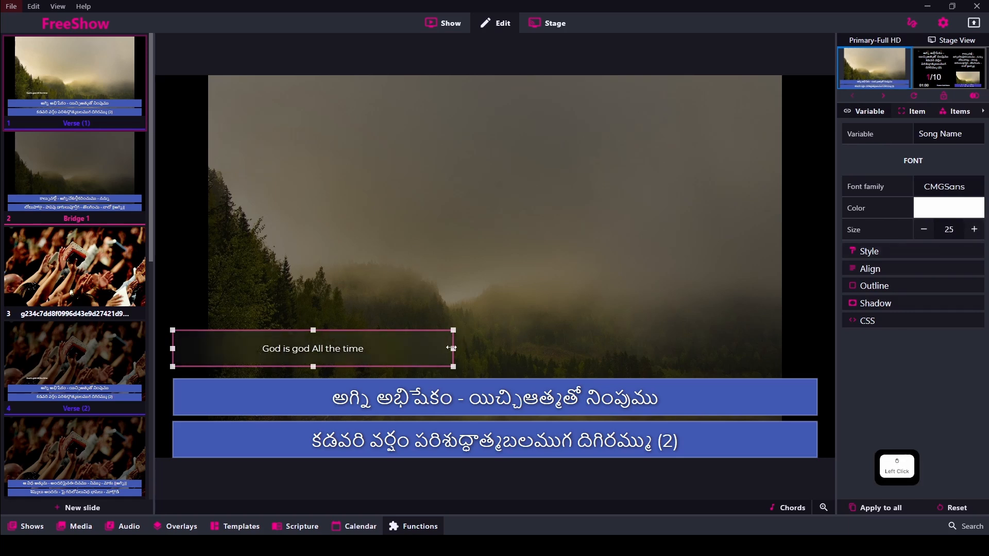
{"action": "left_click_drag", "start_coordinate": [451, 348], "coordinate": [278, 357]}
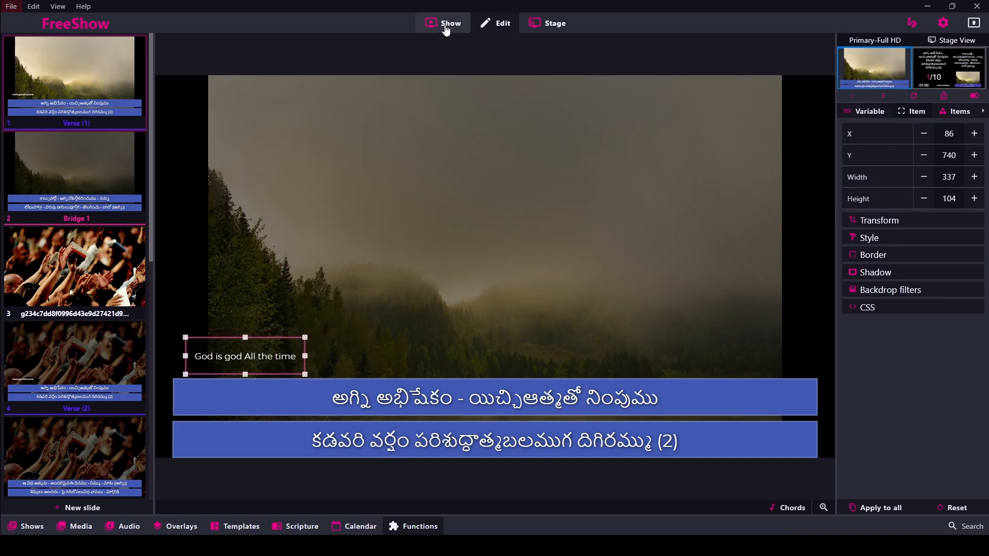
Switch the variable item above the lyrics to Song Name 2.
{"action": "left_click", "coordinate": [956, 111]}
{"action": "left_click", "coordinate": [867, 111]}
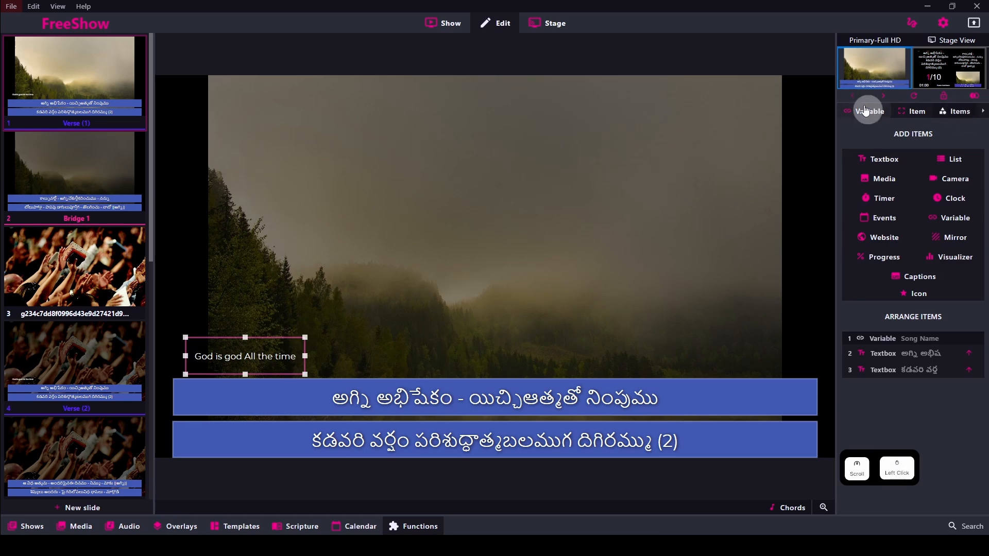
{"action": "left_click", "coordinate": [944, 135]}
{"action": "left_click", "coordinate": [934, 215]}
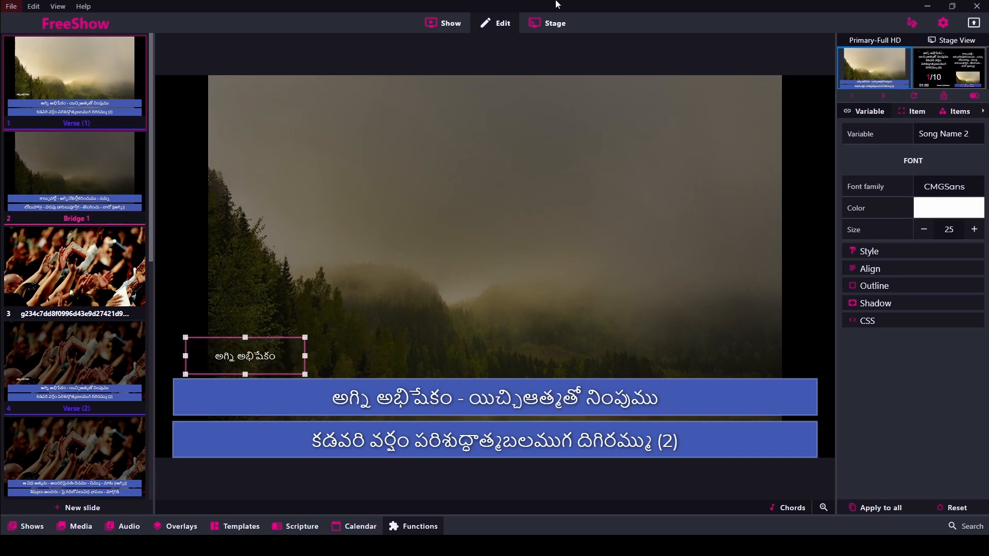
Return to the show's slides and output Bridge 1, followed by Verse (1) again.
{"action": "left_click", "coordinate": [447, 25]}
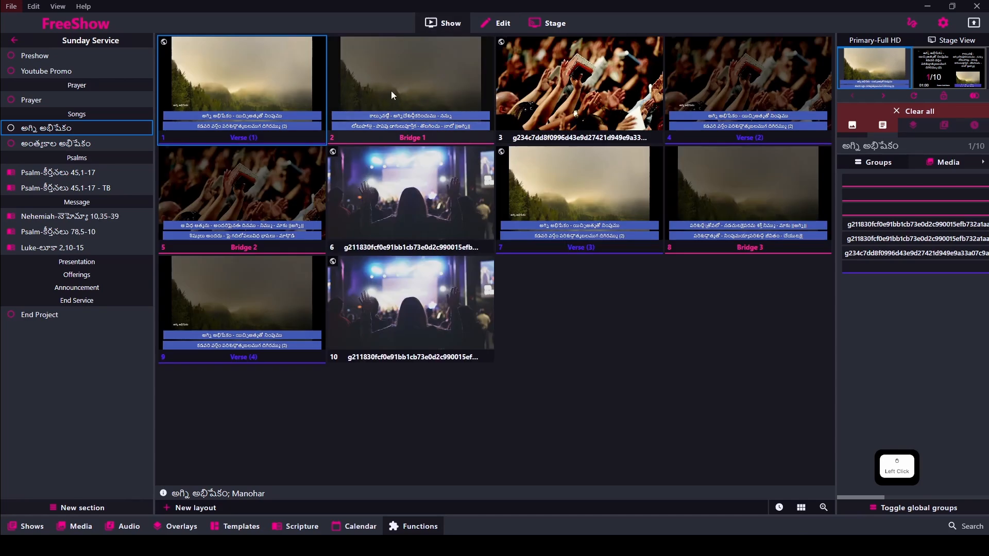
{"action": "left_click", "coordinate": [390, 89]}
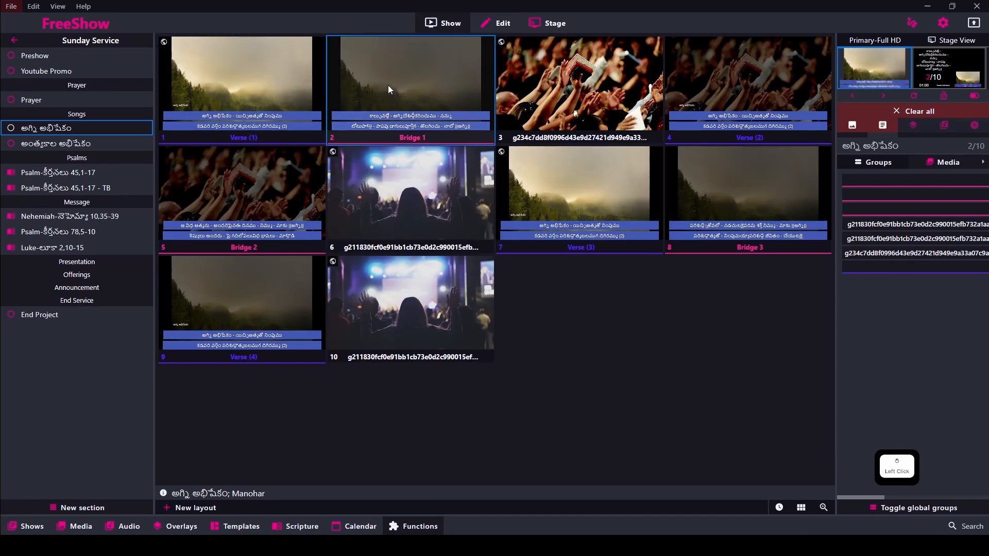
{"action": "left_click", "coordinate": [218, 101]}
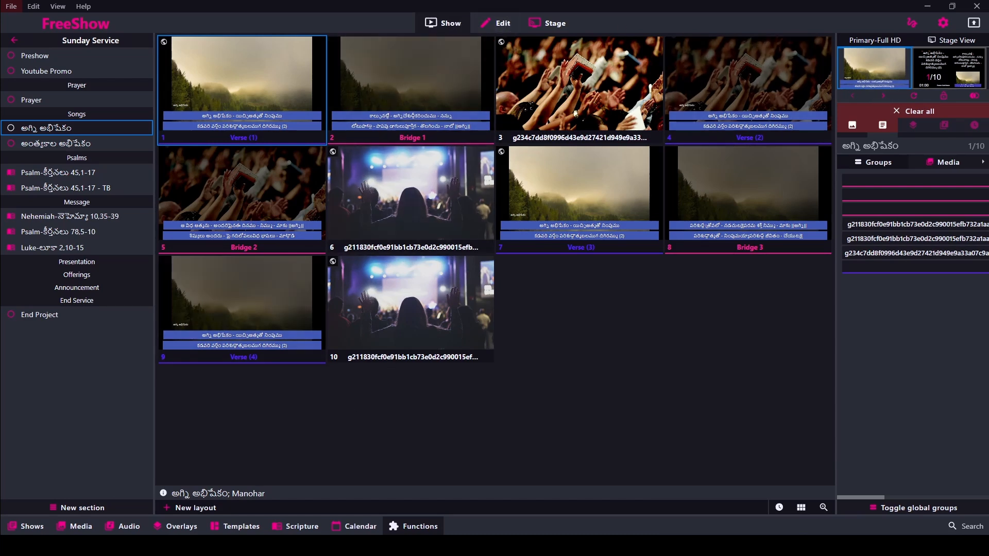
Create a new overlay named Song Name.
{"action": "left_click", "coordinate": [177, 526]}
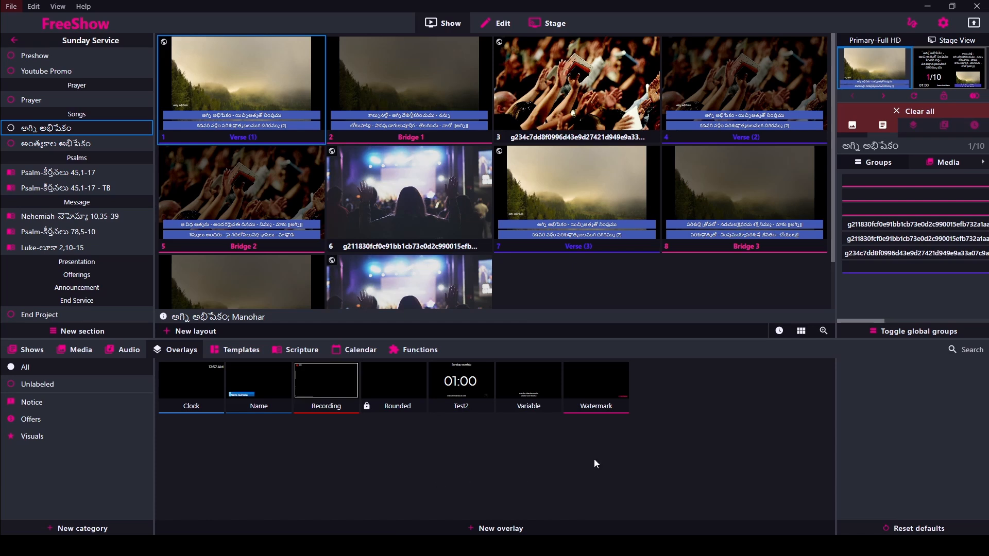
{"action": "left_click", "coordinate": [495, 529]}
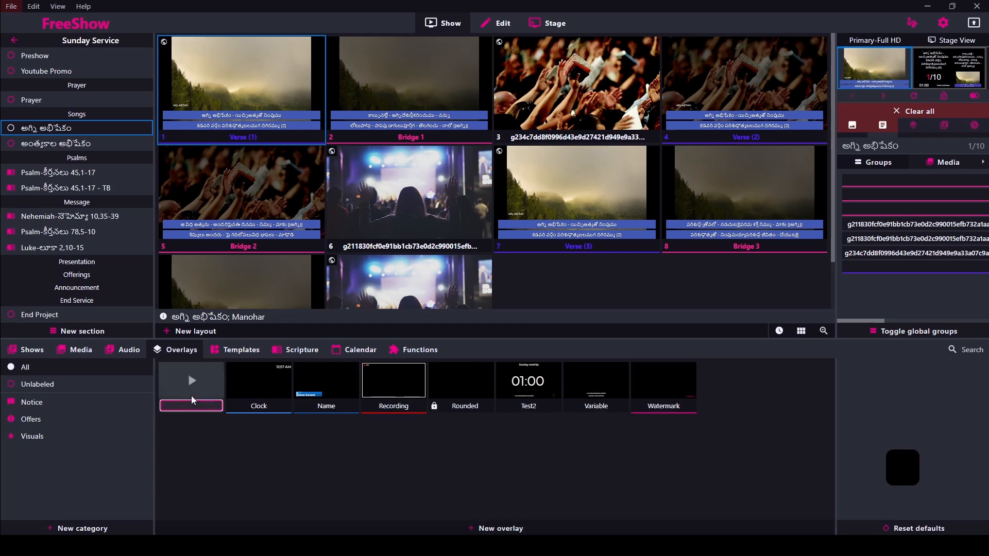
{"action": "type", "text": "Song Name"}
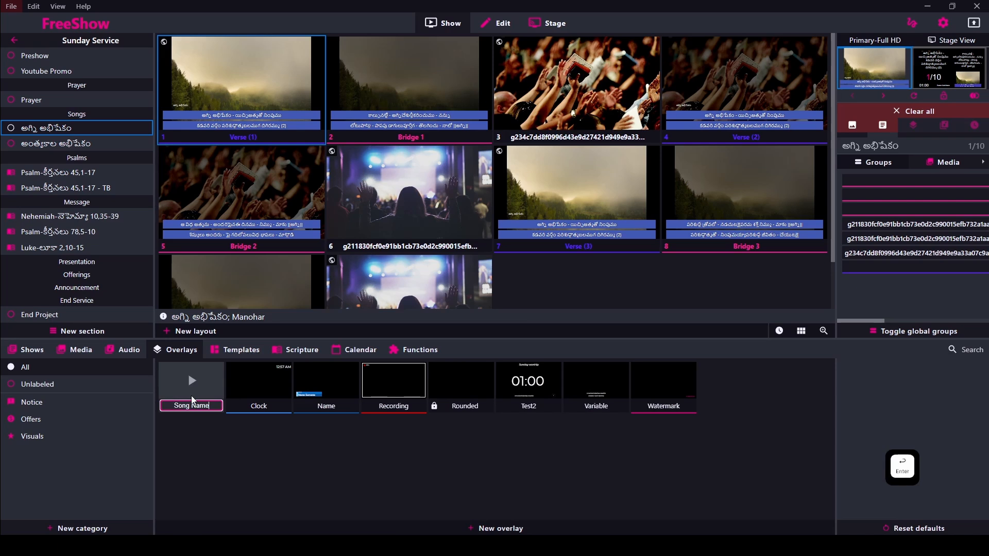
{"action": "key", "text": "Return"}
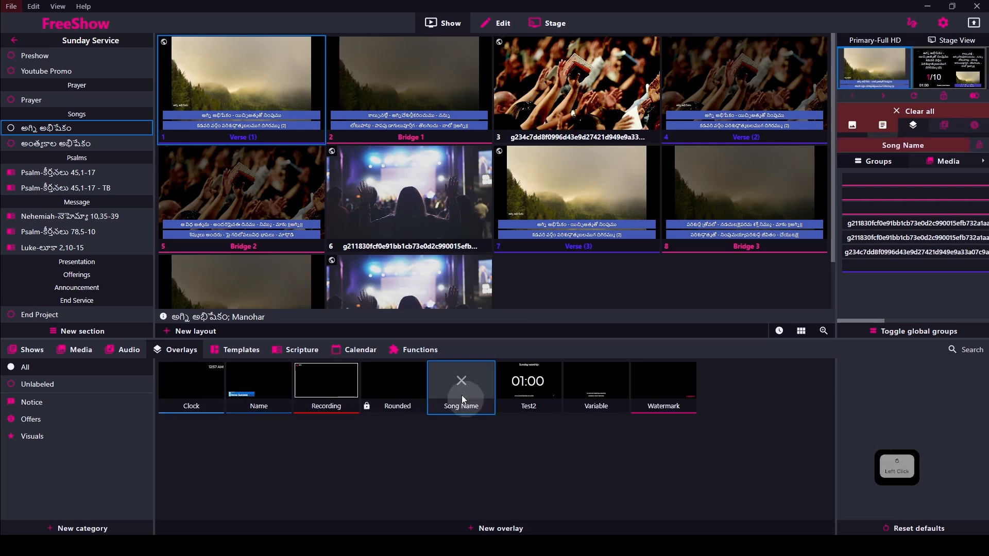
Open the Song Name overlay for editing and add a variable item assigned to Song Name 2.
{"action": "right_click", "coordinate": [462, 395]}
{"action": "left_click", "coordinate": [491, 404]}
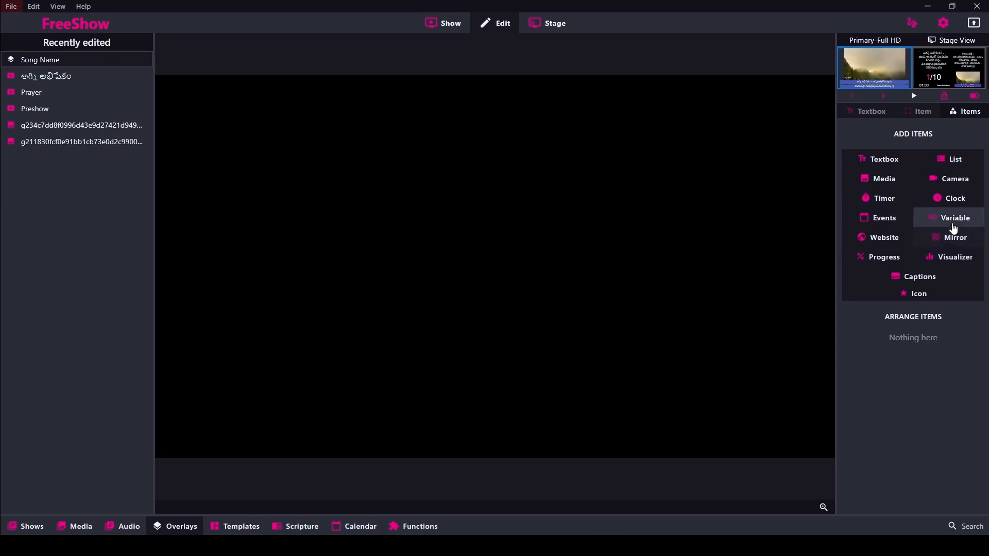
{"action": "left_click", "coordinate": [955, 219]}
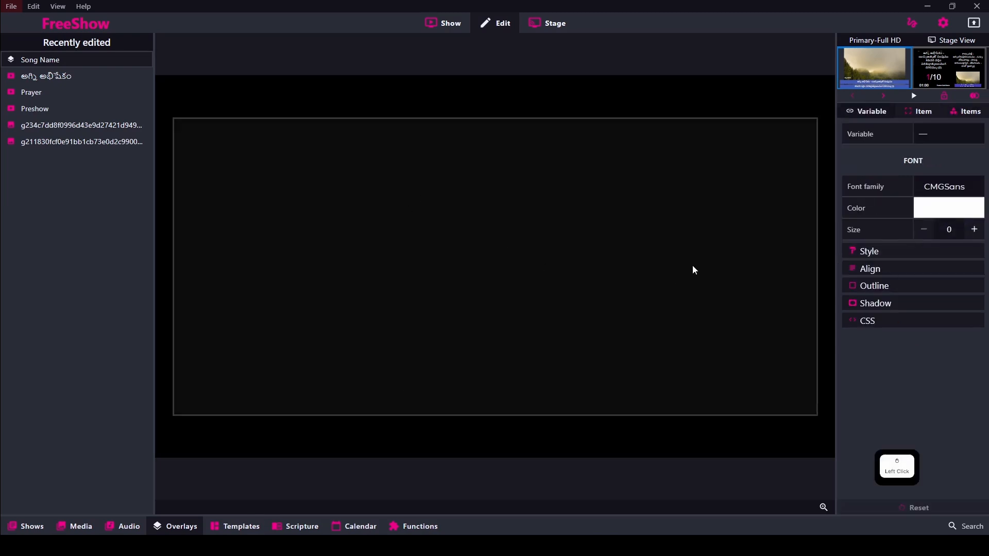
{"action": "left_click", "coordinate": [922, 136]}
{"action": "left_click", "coordinate": [943, 215]}
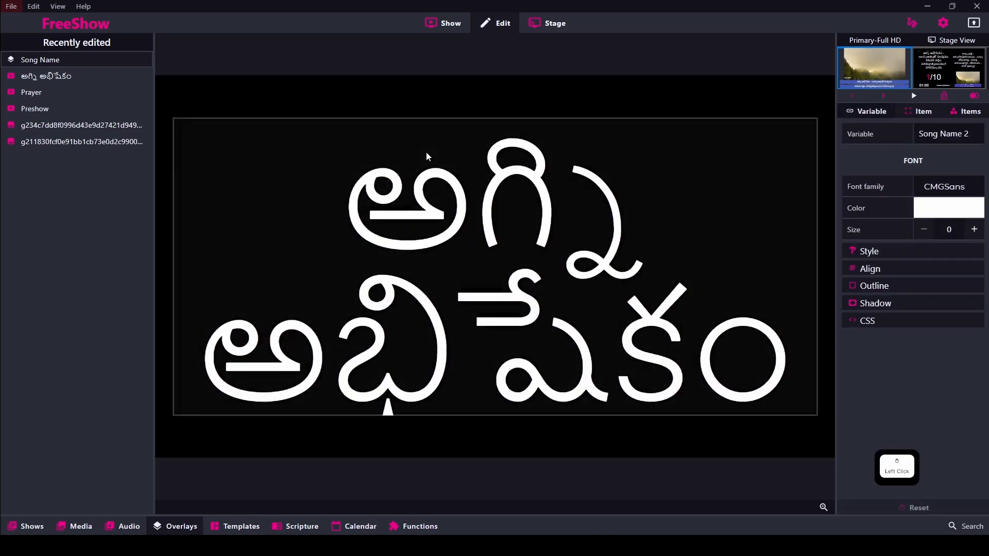
Set the overlay variable item's font size to 50.
{"action": "left_click", "coordinate": [631, 294]}
{"action": "left_click", "coordinate": [952, 230]}
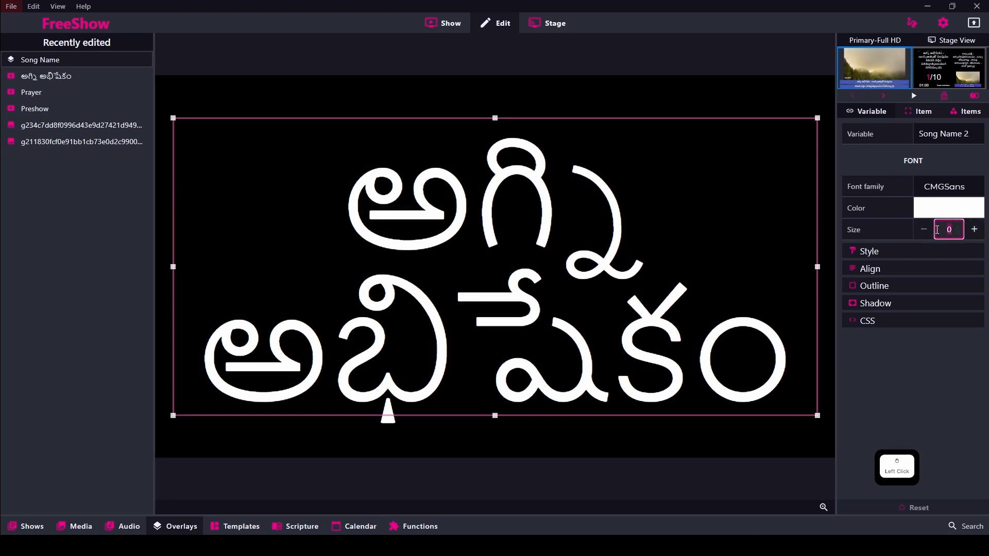
{"action": "type", "text": "50"}
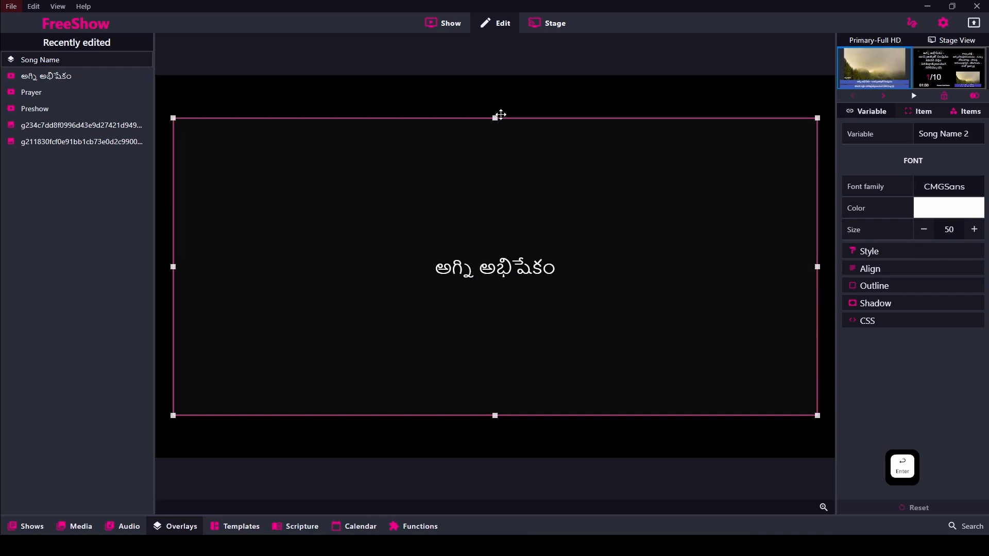
Shrink the overlay's variable item to about 113 high, narrow it to fit the song name, and move it up to sit above the lyric lines.
{"action": "left_click", "coordinate": [495, 118]}
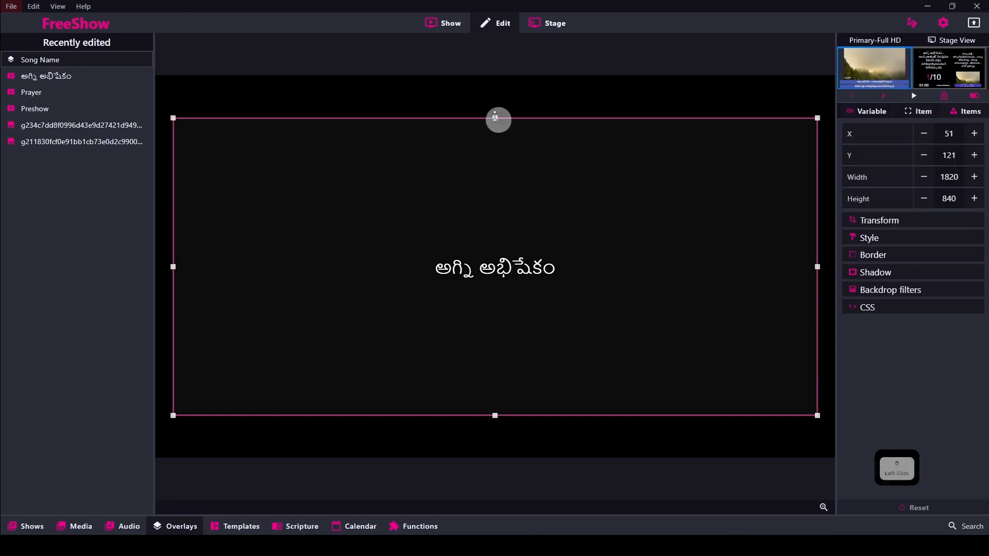
{"action": "left_click_drag", "start_coordinate": [495, 117], "coordinate": [475, 377]}
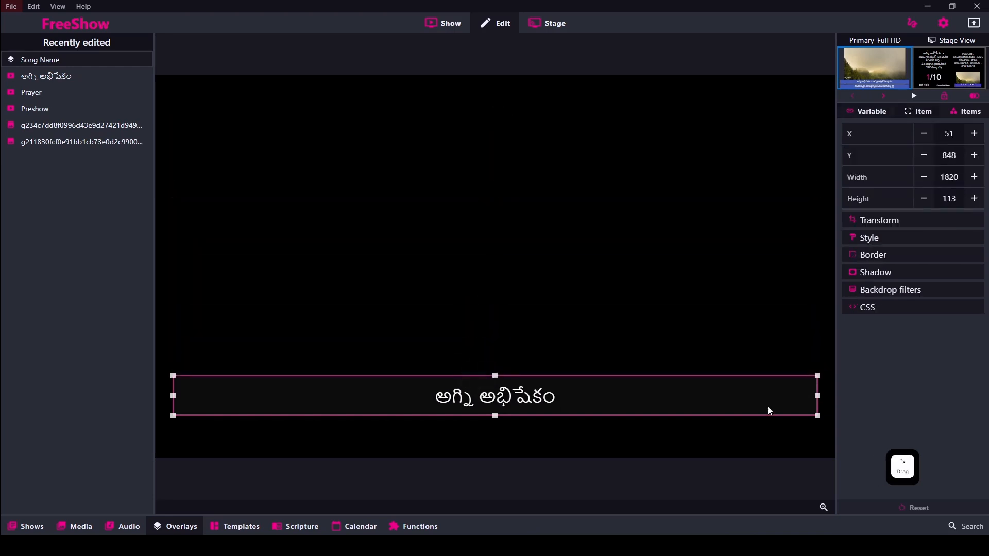
{"action": "left_click_drag", "start_coordinate": [819, 396], "coordinate": [312, 396]}
{"action": "left_click_drag", "start_coordinate": [252, 400], "coordinate": [251, 335]}
{"action": "left_click", "coordinate": [453, 21]}
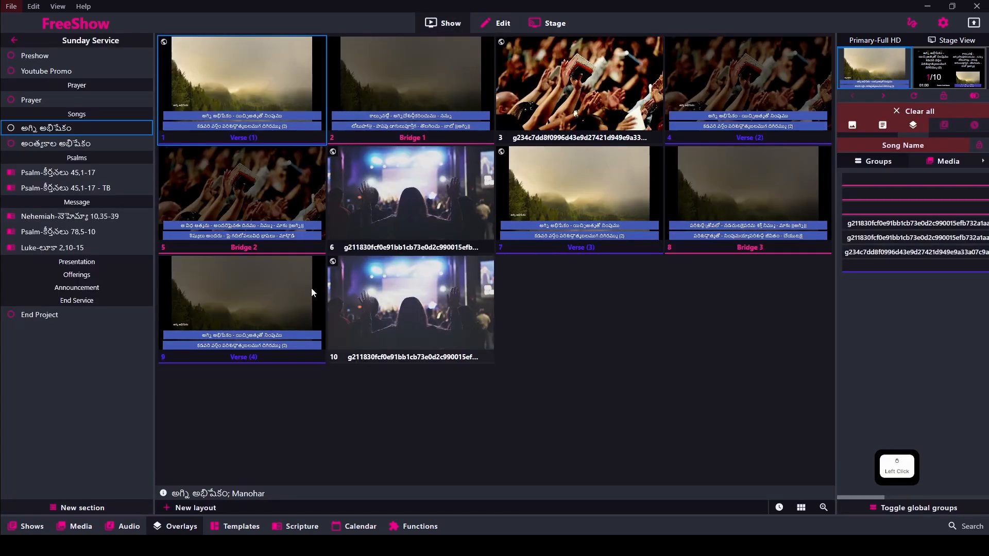
Delete the song-name variable item from the Verse (1) slide and return to the show's slides.
{"action": "left_click", "coordinate": [224, 91]}
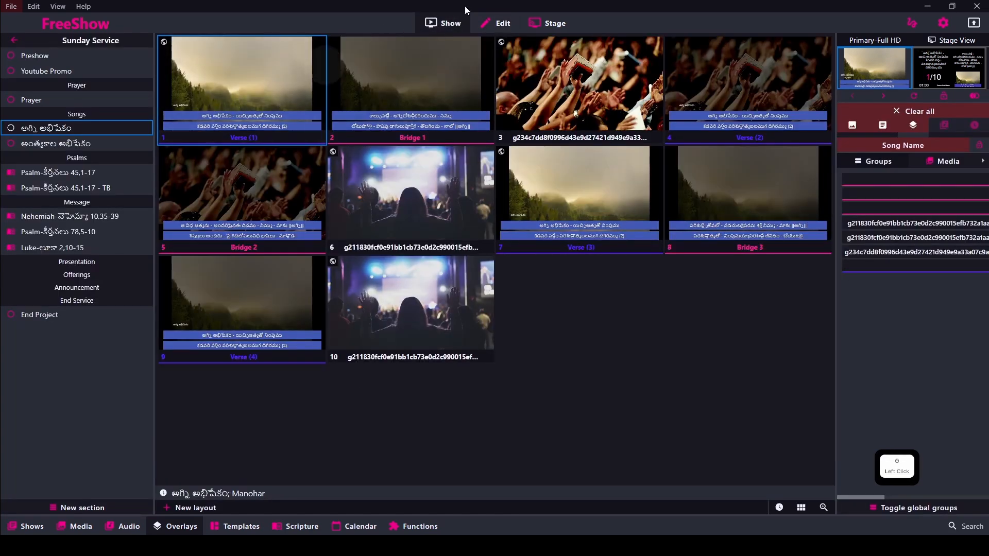
{"action": "left_click", "coordinate": [494, 23]}
{"action": "left_click", "coordinate": [249, 368]}
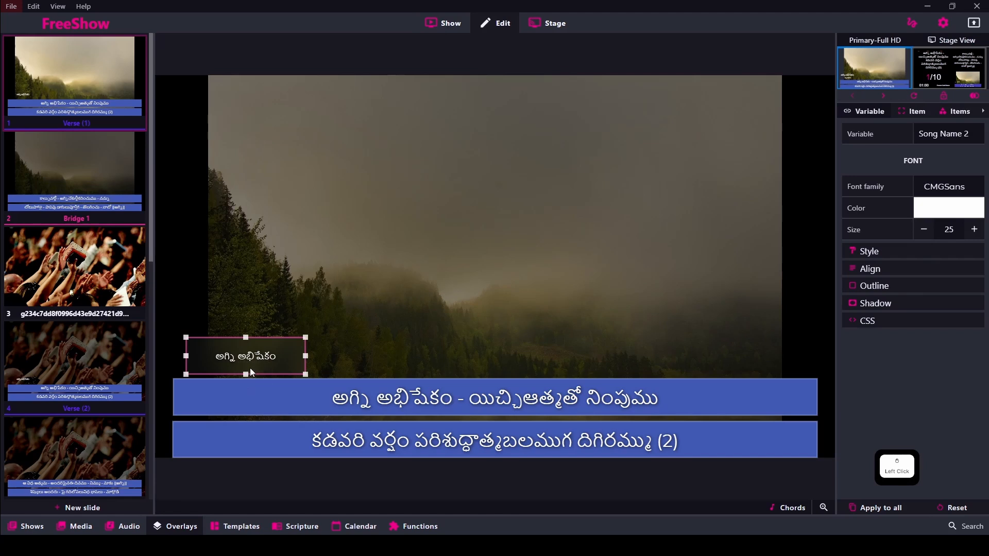
{"action": "key", "text": "Delete"}
{"action": "left_click", "coordinate": [438, 22]}
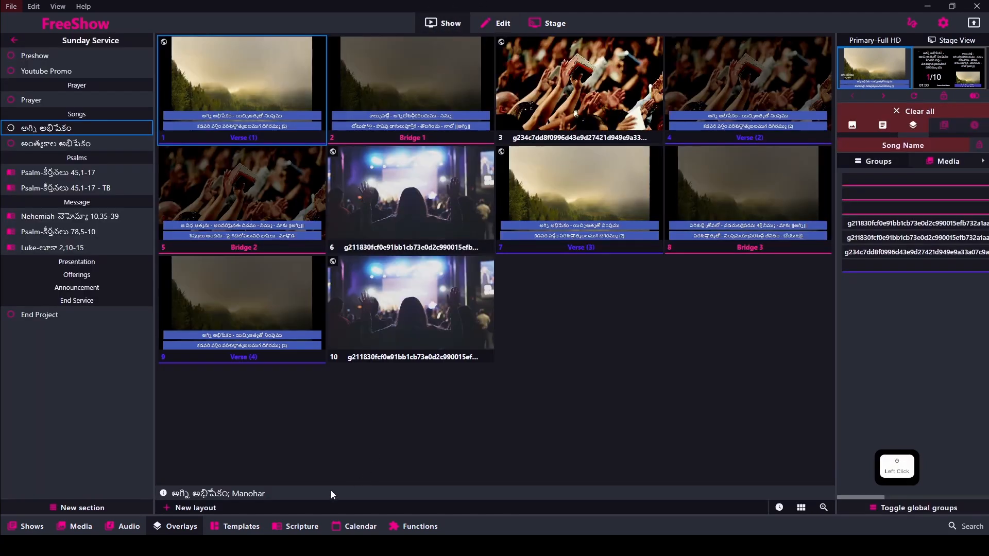
Turn off the Song Name overlay and check Verse (1) and Bridge 1 in the enlarged output preview.
{"action": "left_click", "coordinate": [178, 530]}
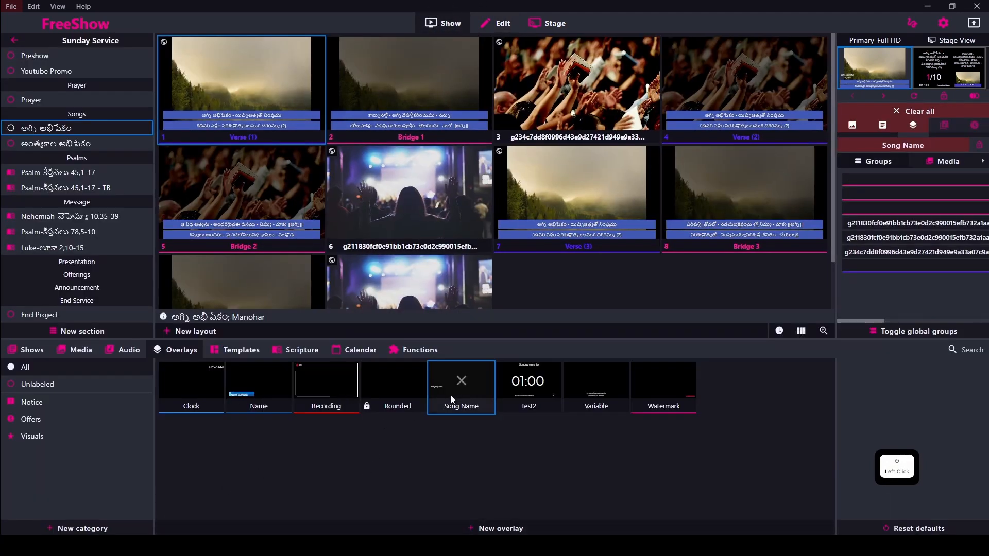
{"action": "left_click", "coordinate": [452, 399]}
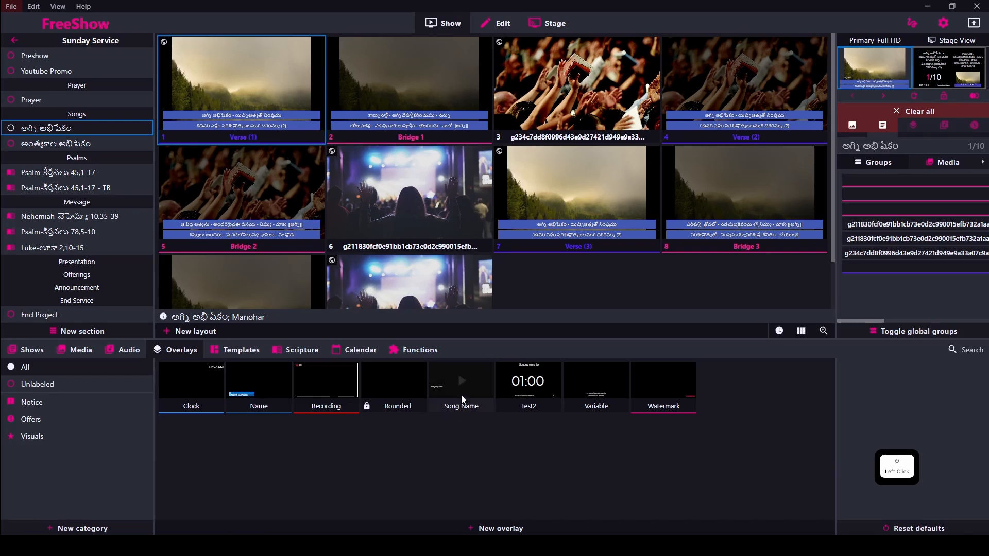
{"action": "left_click", "coordinate": [886, 63]}
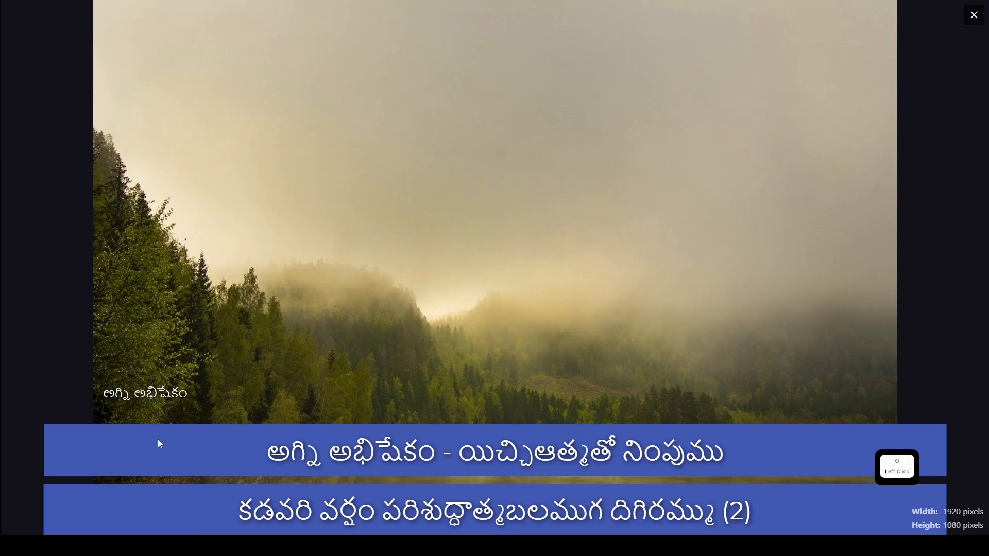
{"action": "key", "text": "Right"}
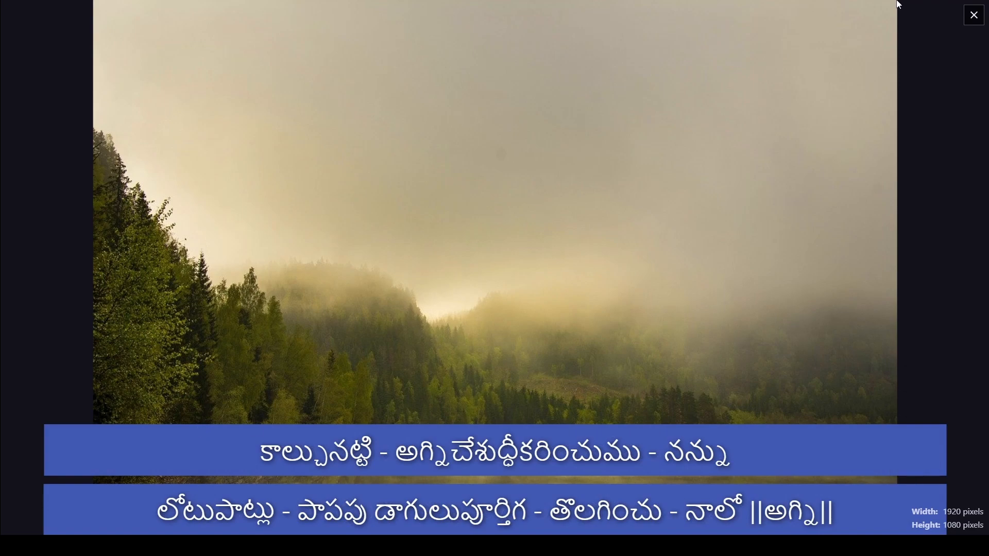
{"action": "left_click", "coordinate": [973, 15]}
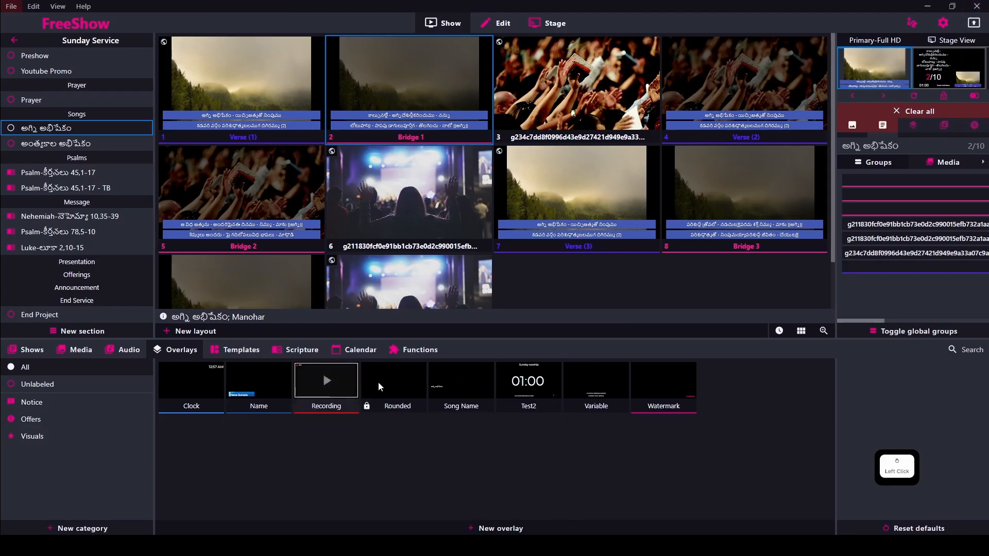
Output the Song Name overlay and step through the slides up to Verse (3) in the enlarged output preview.
{"action": "left_click", "coordinate": [456, 378]}
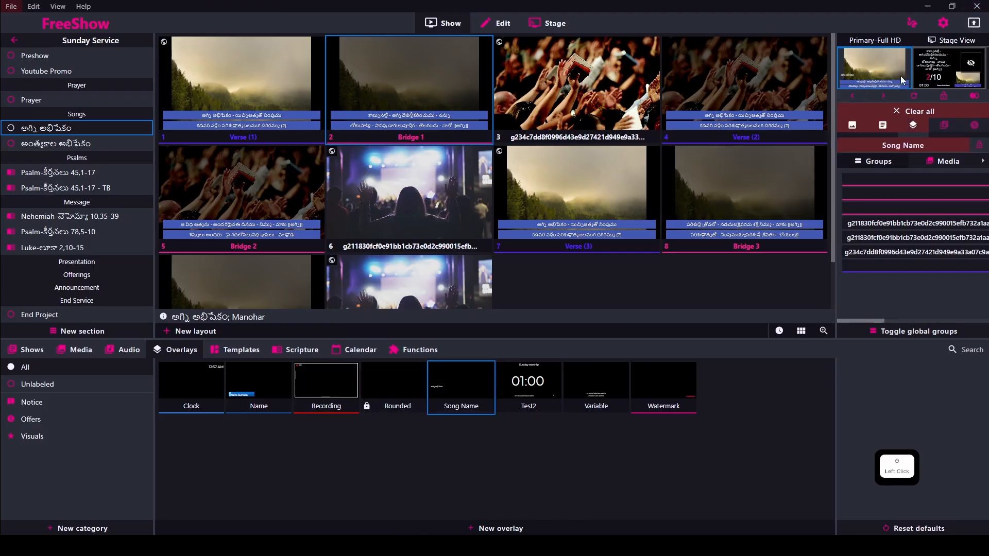
{"action": "left_click", "coordinate": [875, 68]}
{"action": "key", "text": "Right"}
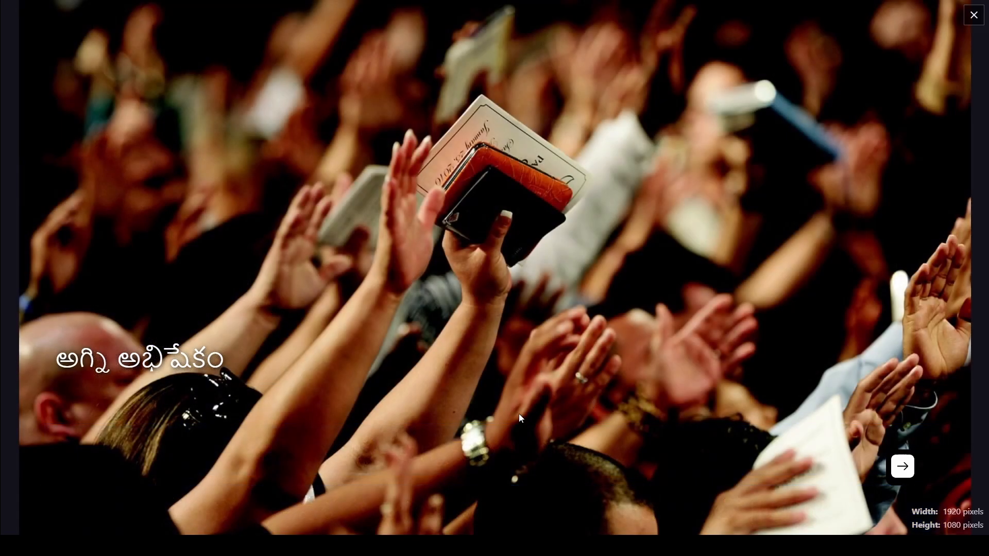
{"action": "key", "text": "Right"}
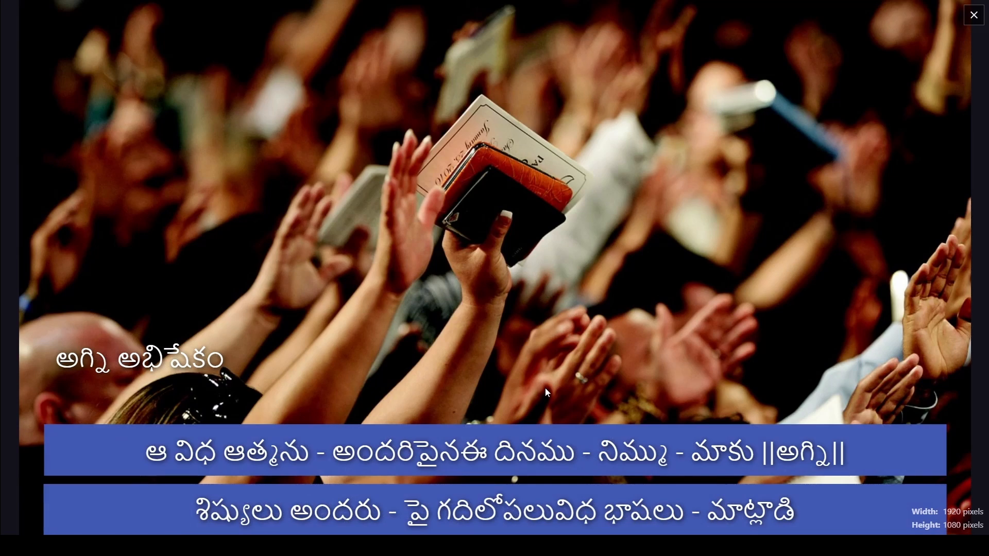
{"action": "key", "text": "Right"}
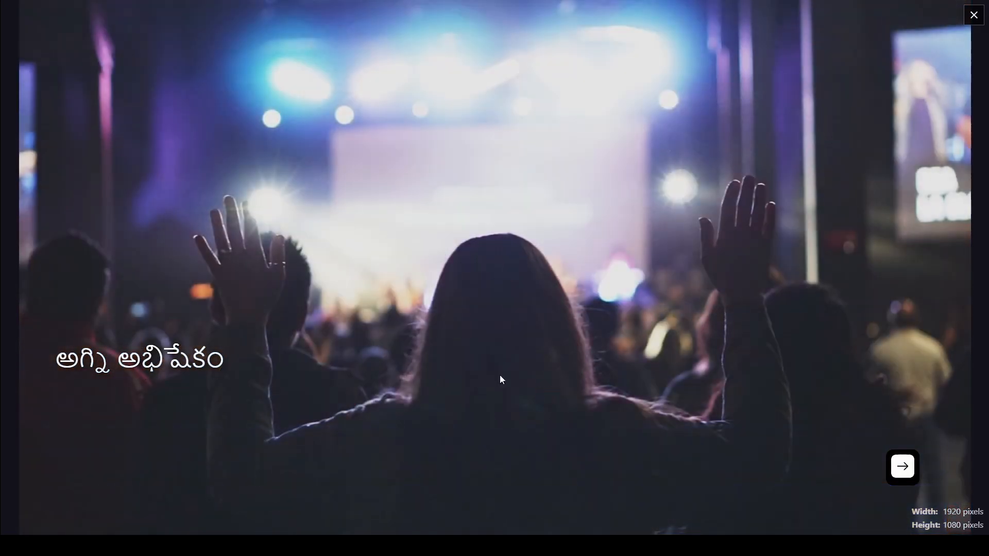
{"action": "key", "text": "Right"}
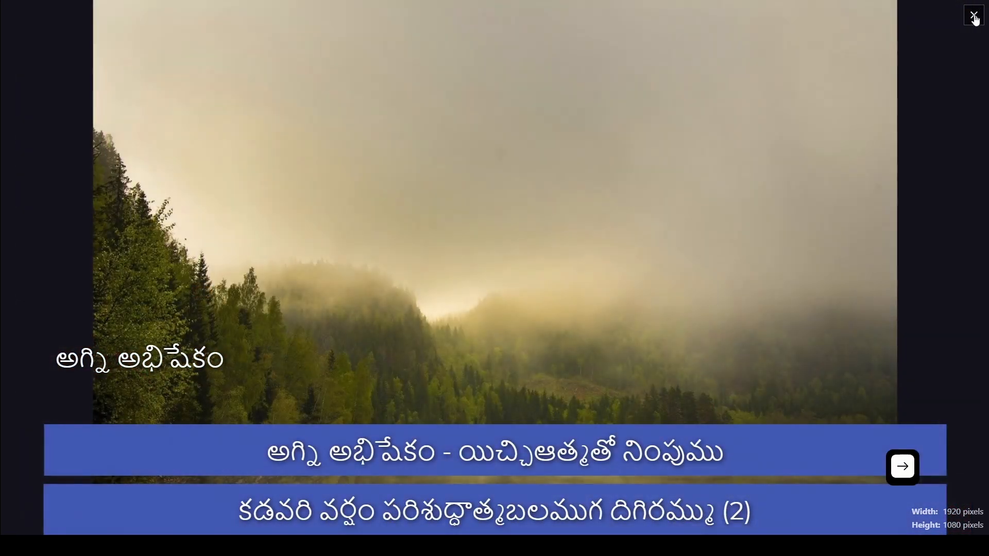
{"action": "left_click", "coordinate": [973, 15]}
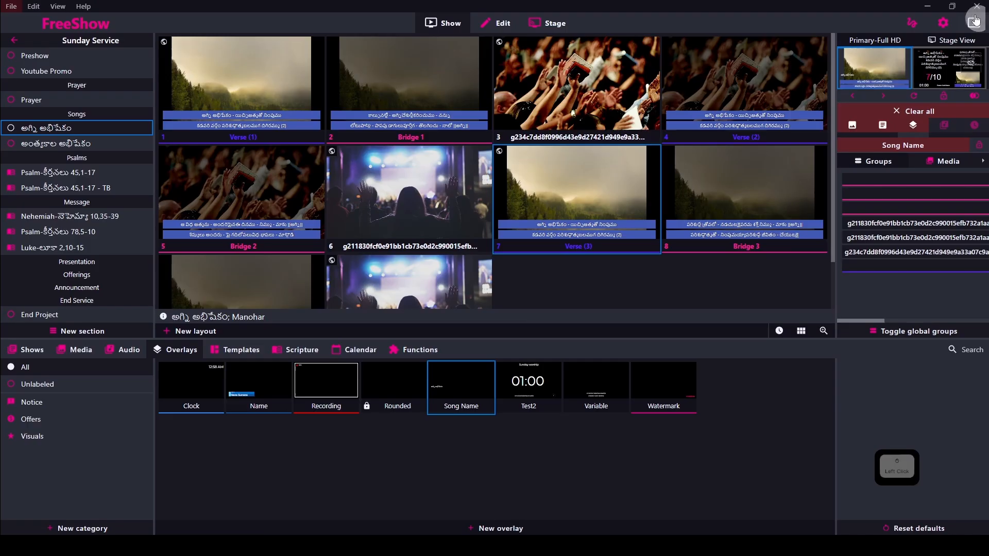
Clear all output and open the list of triggers.
{"action": "left_click", "coordinate": [902, 114]}
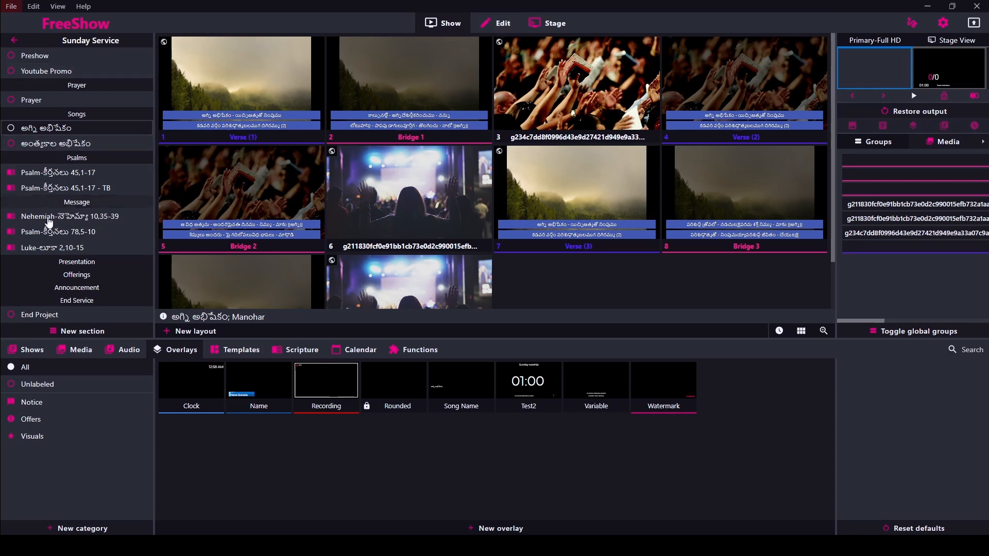
{"action": "scroll", "coordinate": [63, 302], "scroll_direction": "down", "scroll_amount": 2}
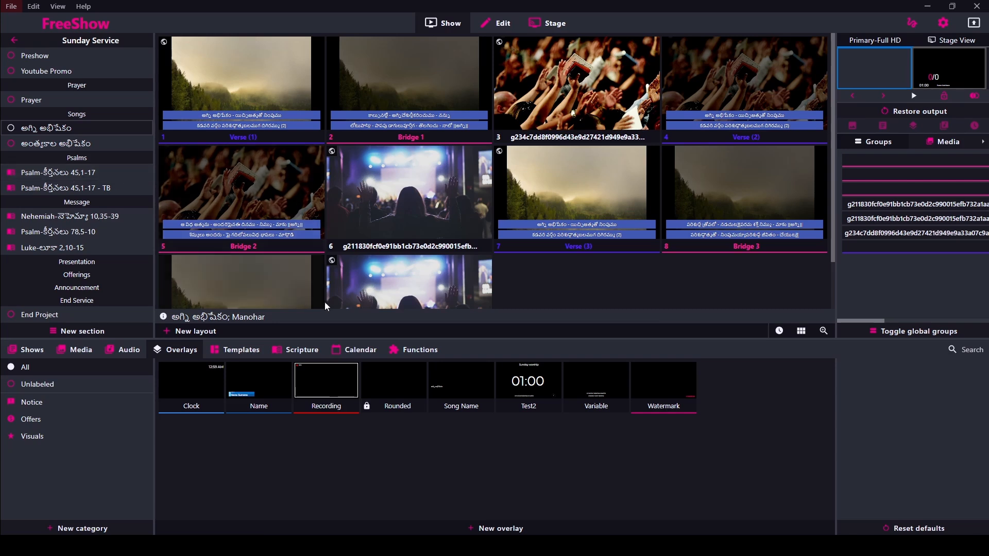
{"action": "left_click", "coordinate": [412, 349]}
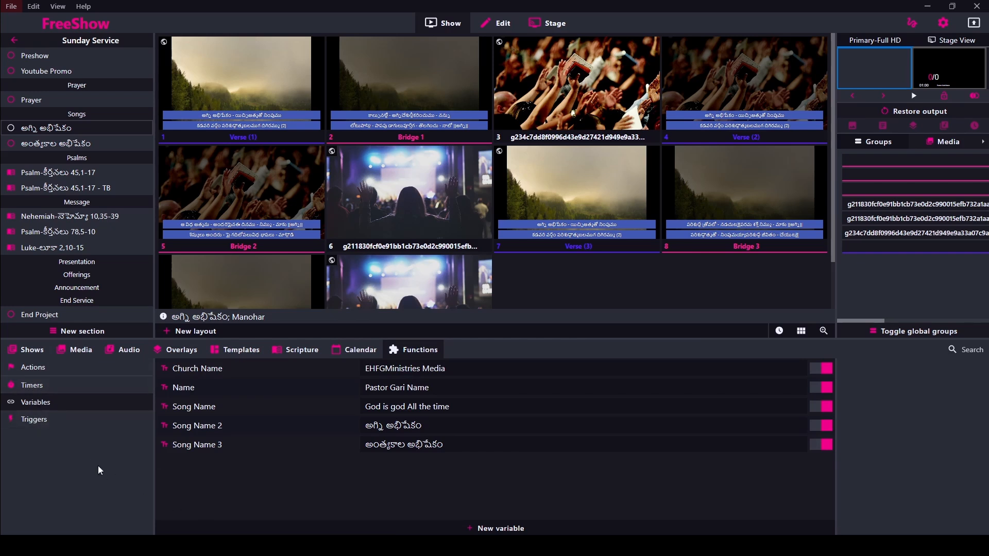
{"action": "left_click", "coordinate": [30, 419]}
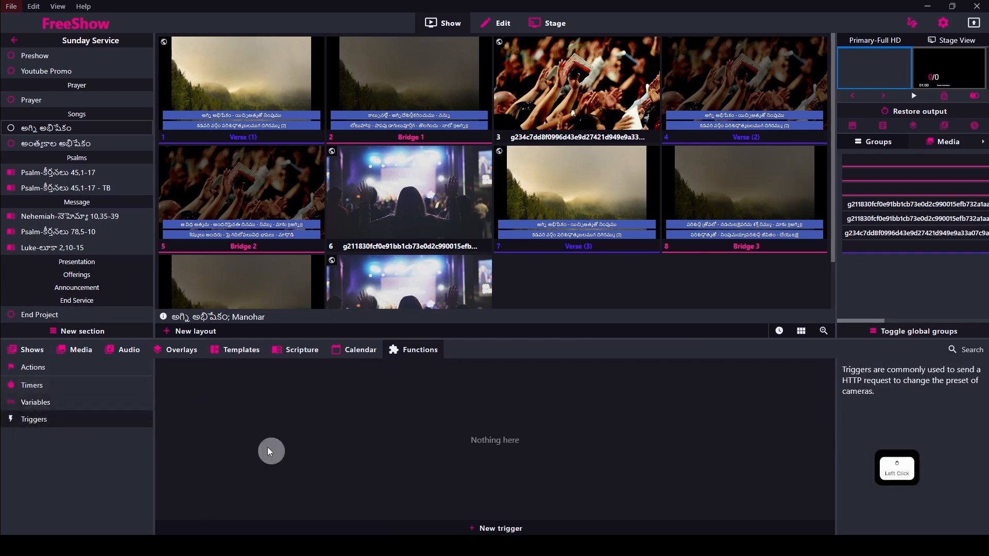